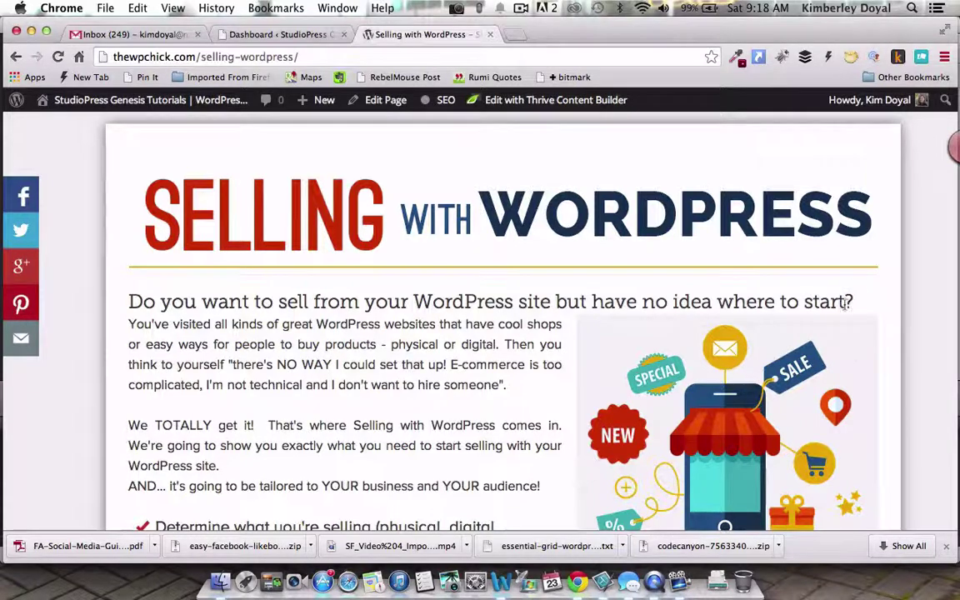
- Look through the existing Selling with WordPress sales page, from its header and module sections down to the closing notification button
scroll(857, 362, "down", 2)
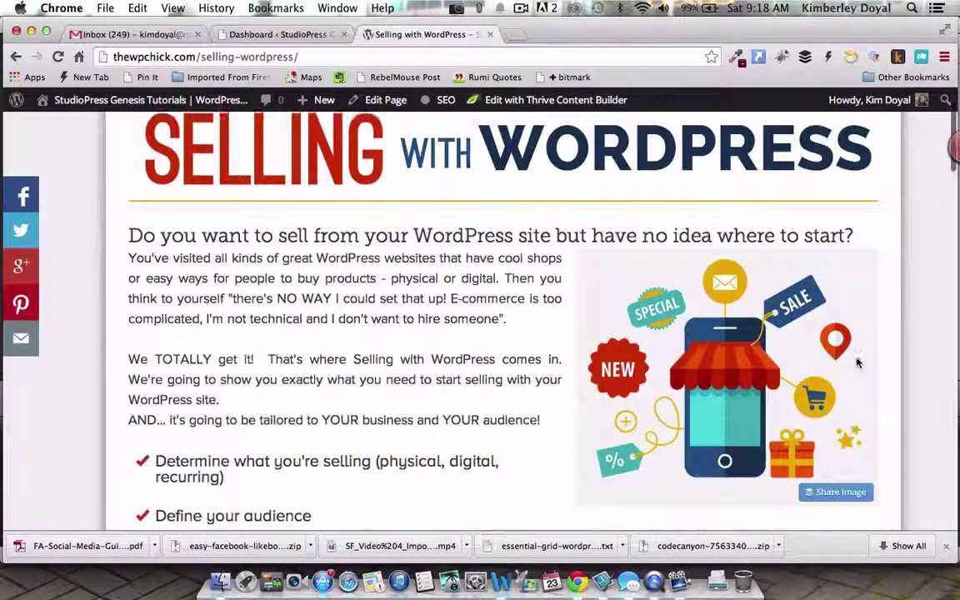
scroll(857, 362, "up", 2)
scroll(856, 363, "down", 9)
scroll(857, 362, "down", 20)
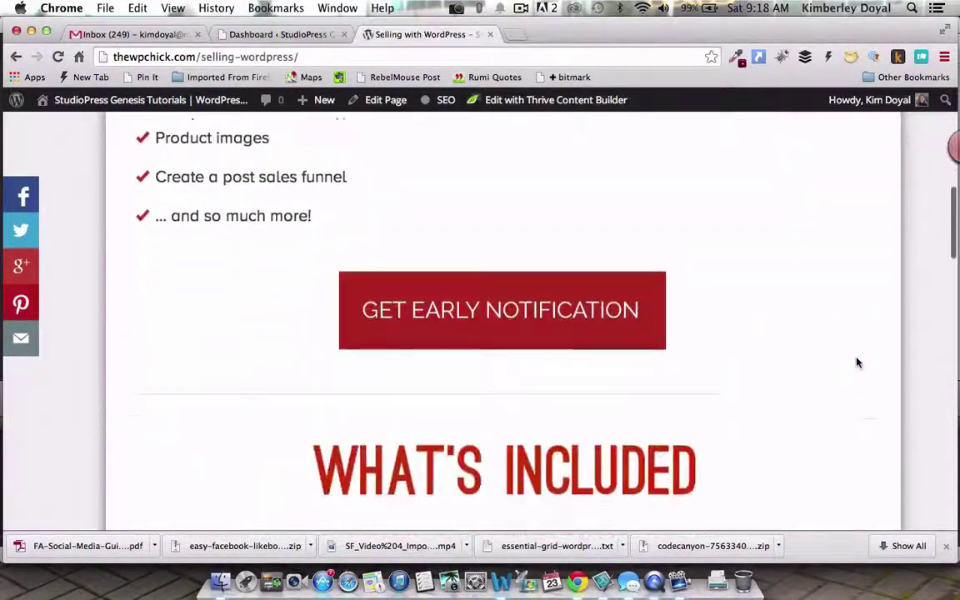
scroll(856, 362, "down", 14)
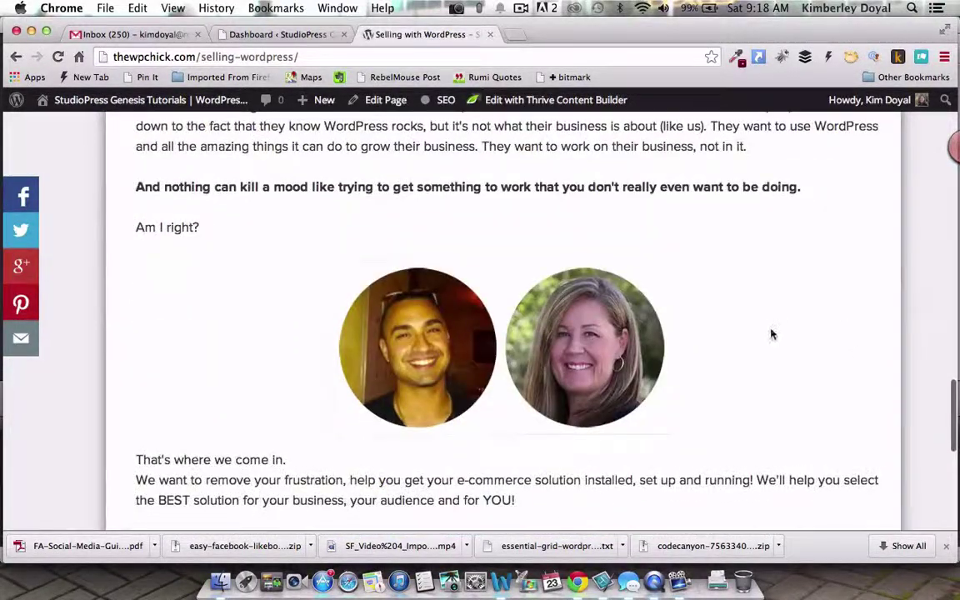
scroll(771, 332, "up", 18)
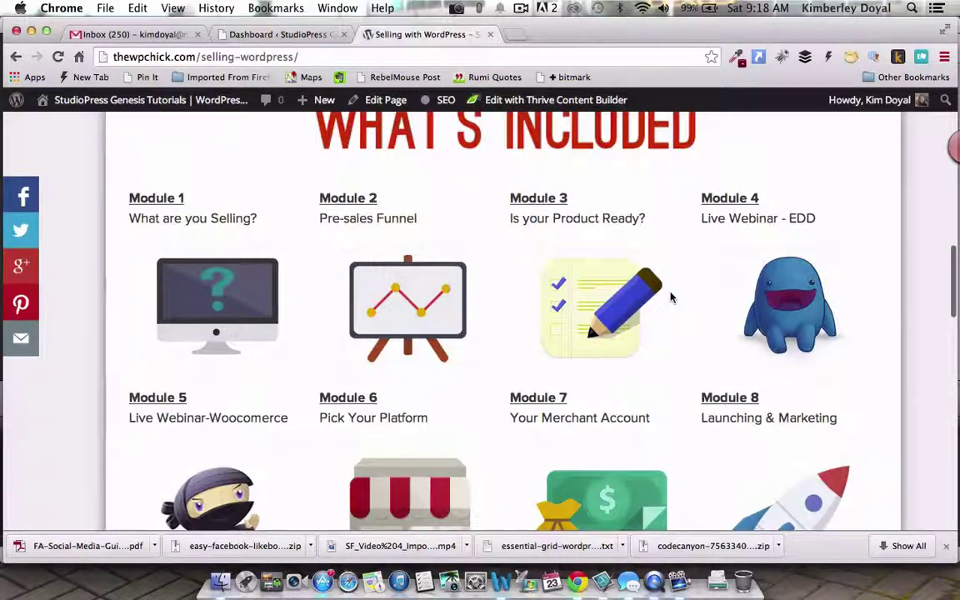
scroll(671, 298, "down", 15)
scroll(671, 298, "down", 14)
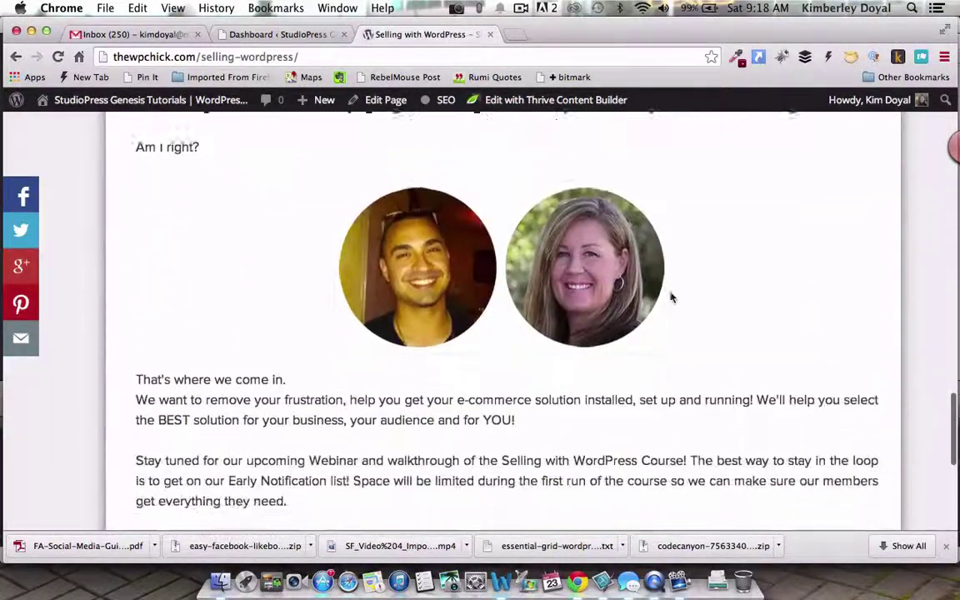
scroll(611, 392, "down", 2)
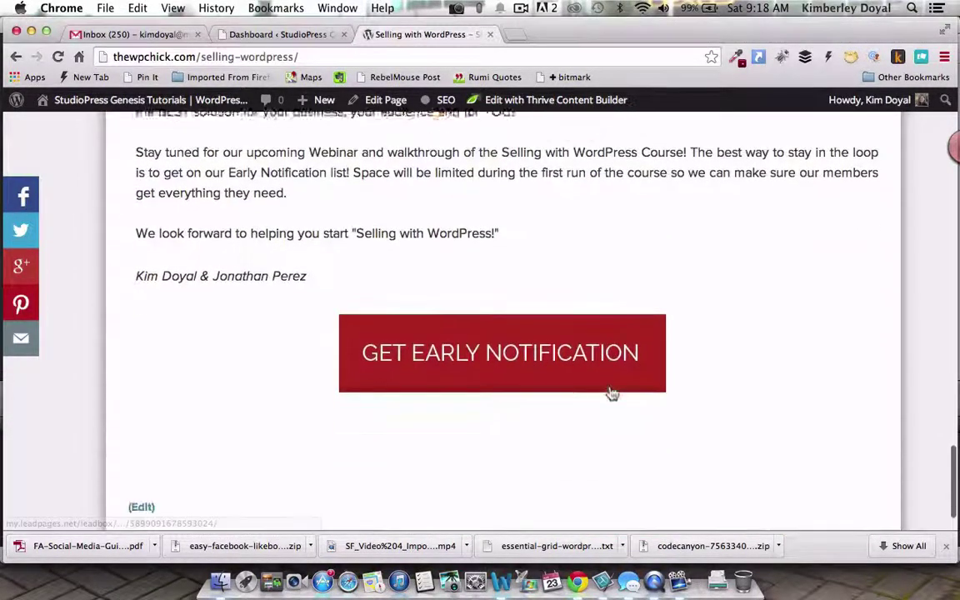
scroll(611, 393, "up", 15)
scroll(611, 393, "up", 8)
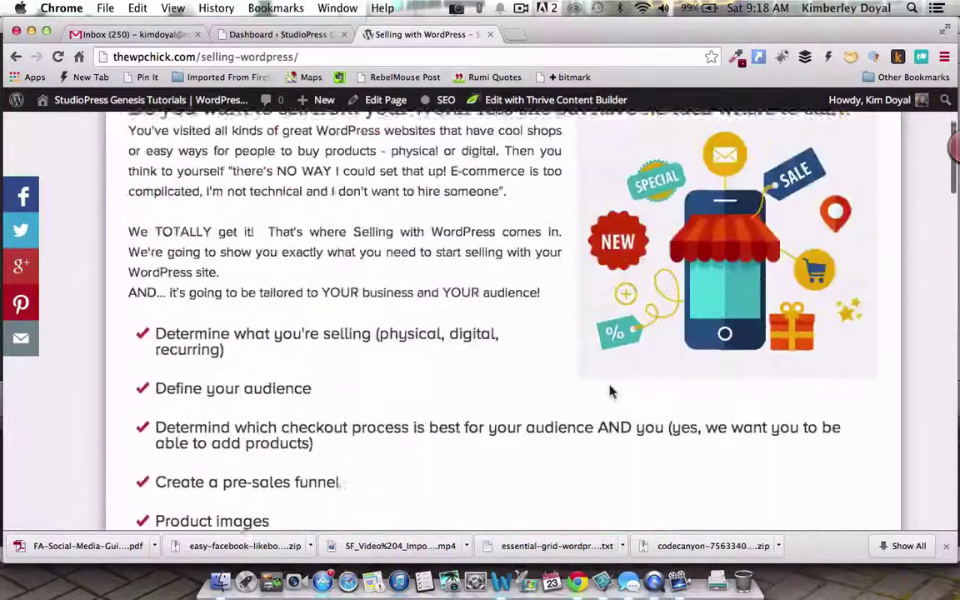
- Create a new WordPress page titled "Thrive Content Builder 2"
left_click(279, 38)
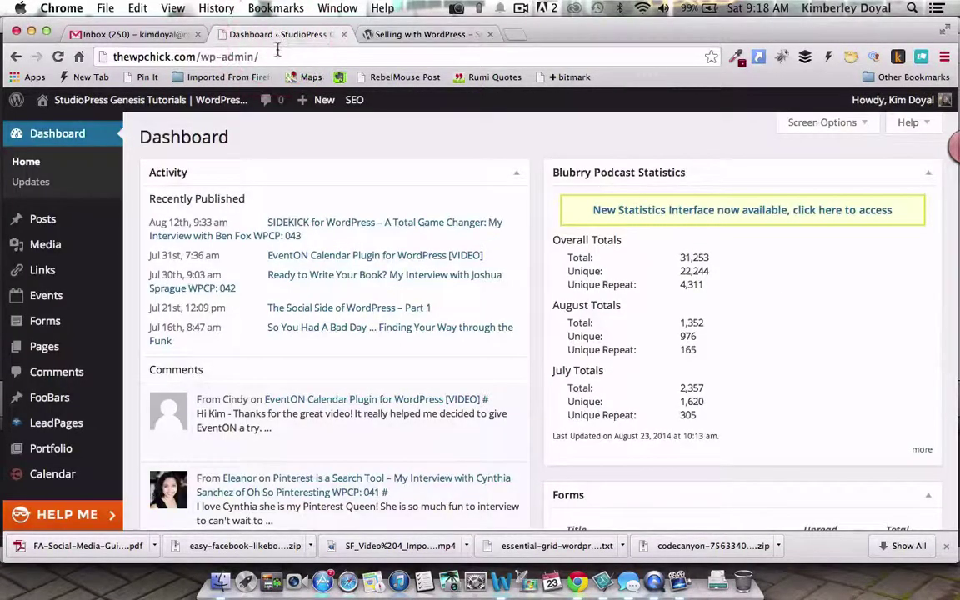
mouse_move(72, 347)
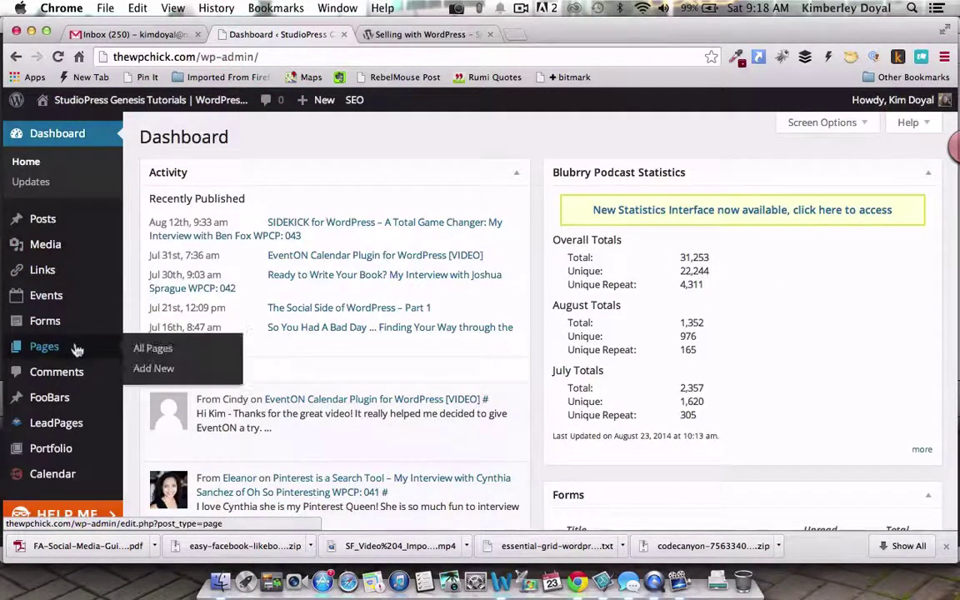
left_click(146, 370)
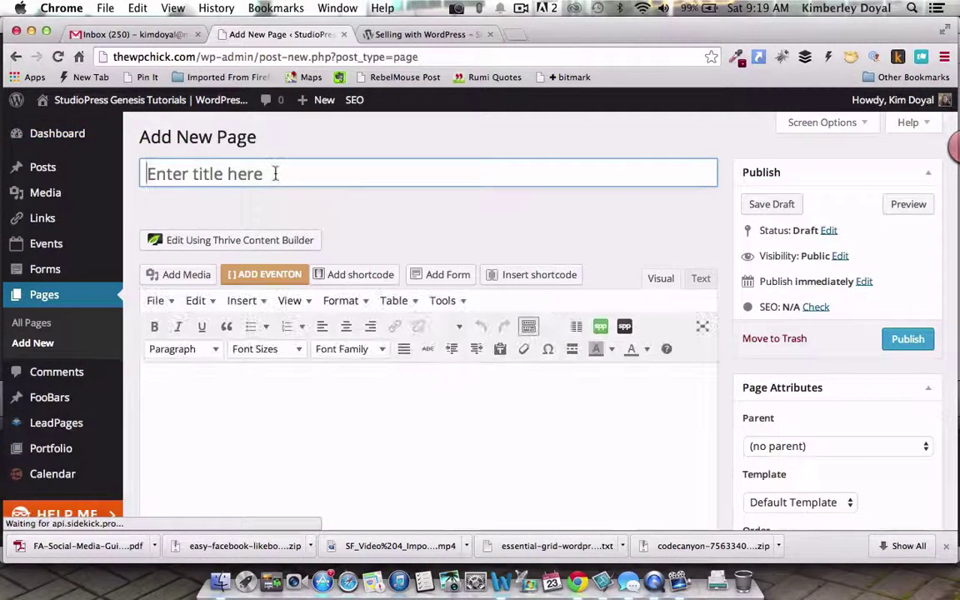
left_click(275, 174)
type("Thrive ")
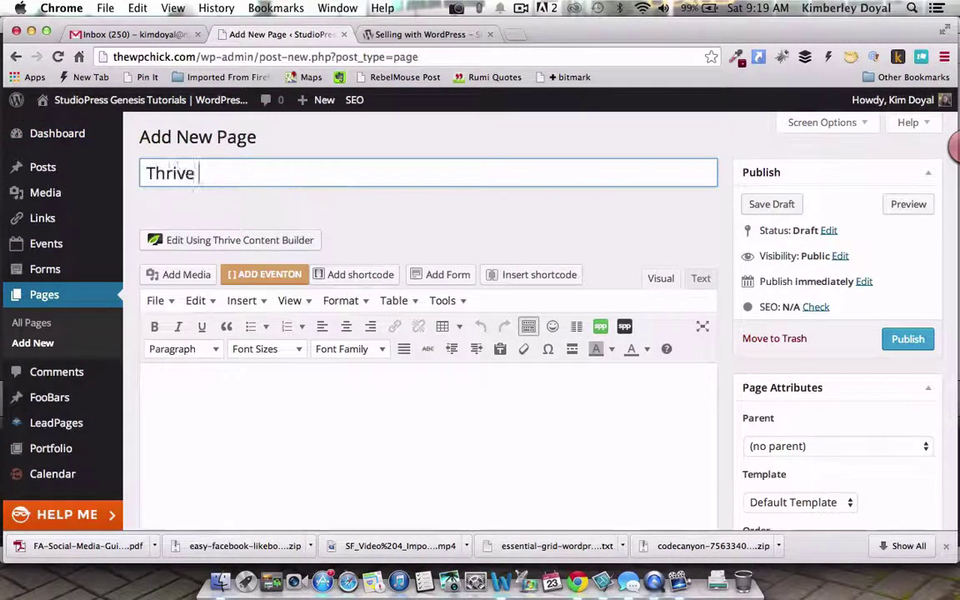
type("Content Builder 2")
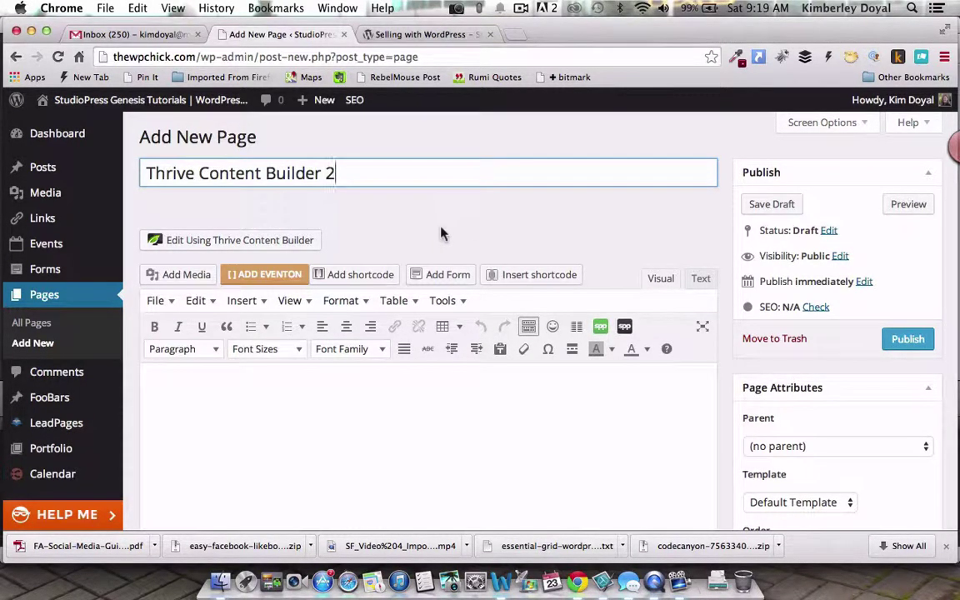
- Set the new page's template to Kim Landing Page
scroll(723, 333, "down", 5)
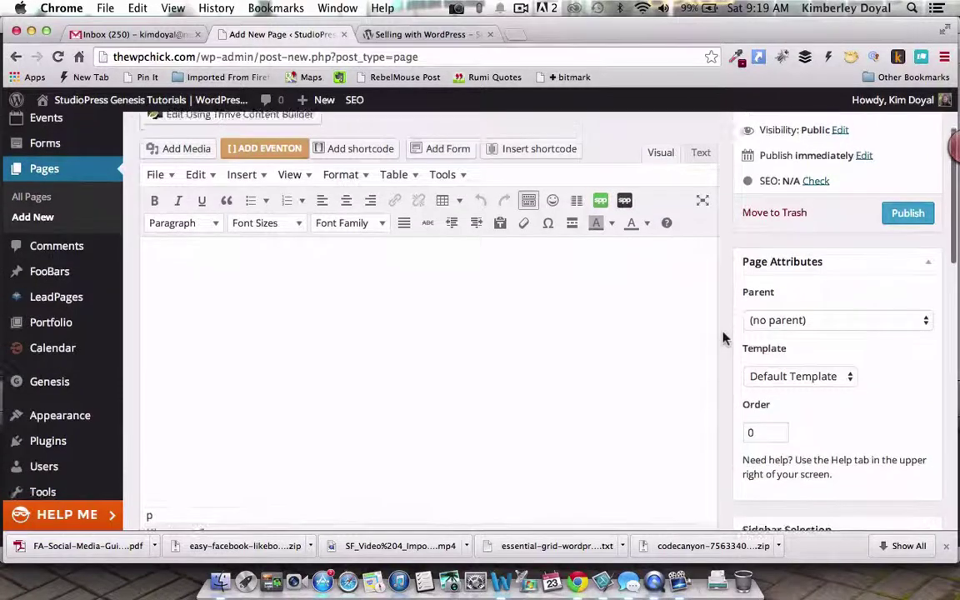
left_click(854, 275)
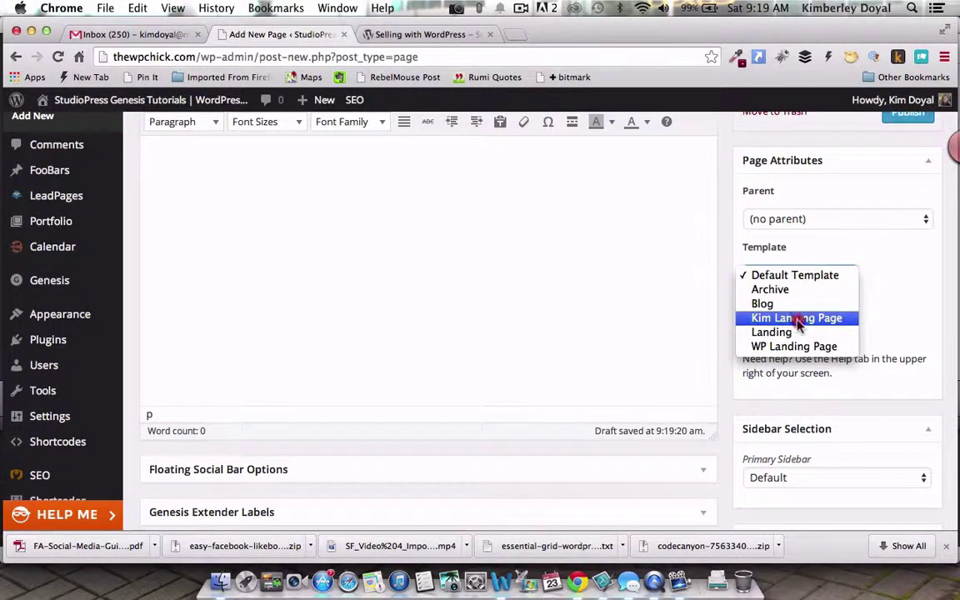
left_click(800, 326)
scroll(818, 313, "up", 1)
scroll(818, 312, "up", 3)
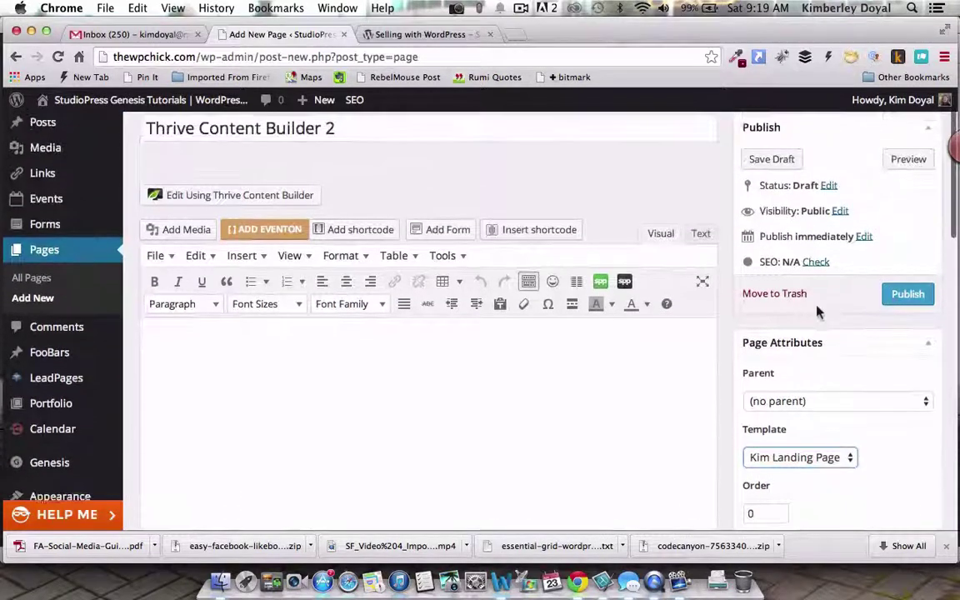
- Enable Hide Title in the page's title toggle settings
scroll(817, 333, "down", 1)
scroll(717, 453, "down", 10)
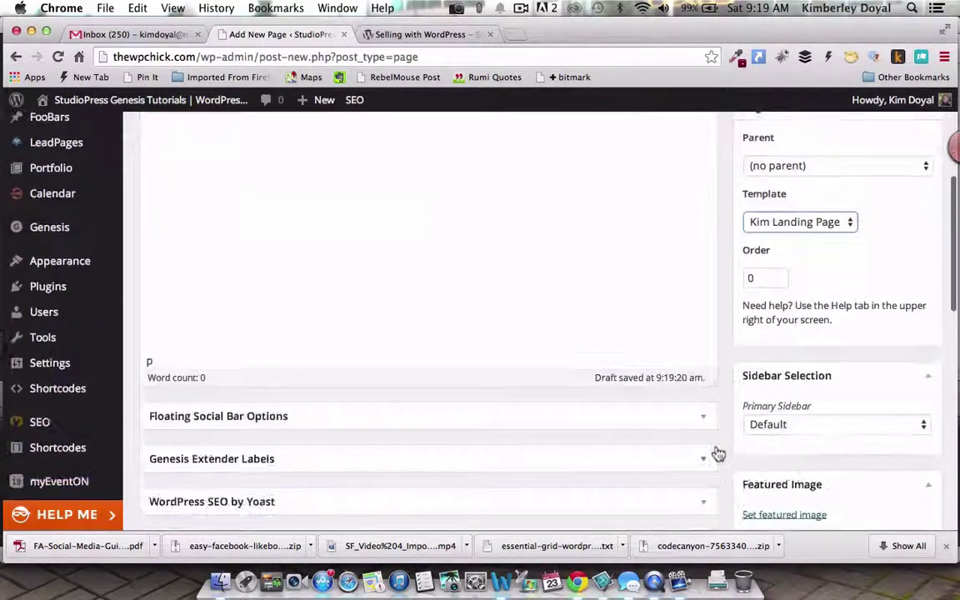
scroll(717, 452, "down", 6)
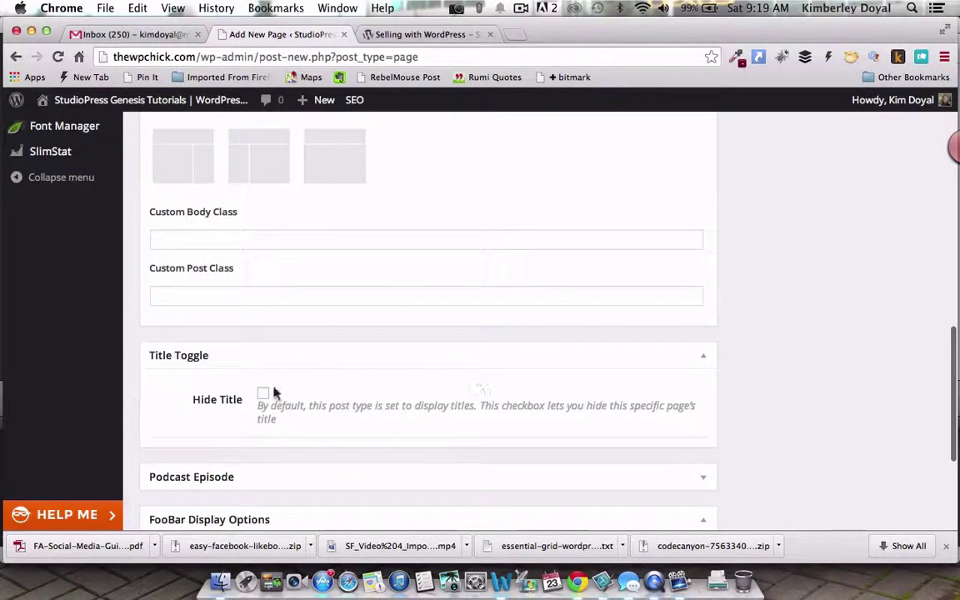
left_click(263, 395)
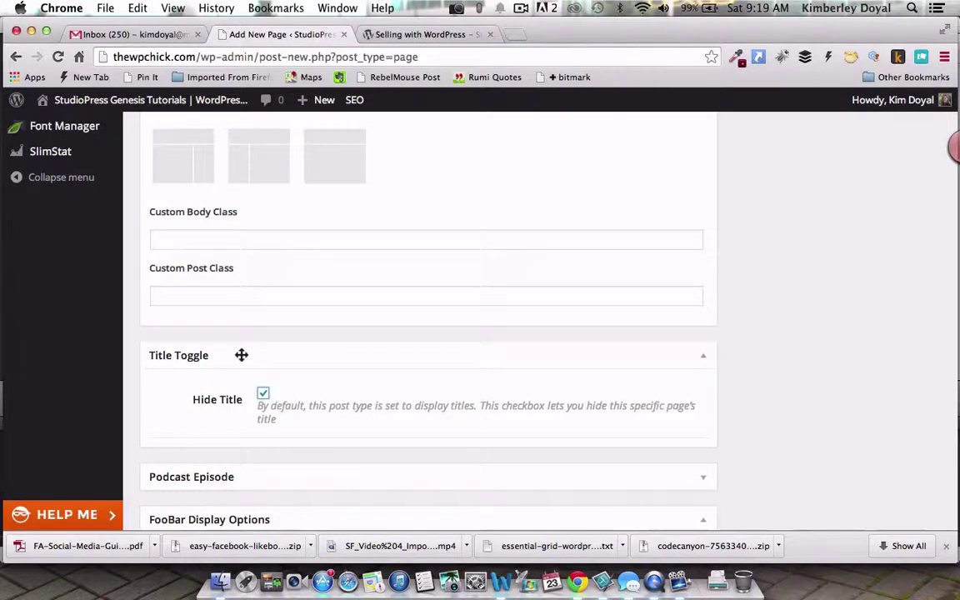
- Save the page as a draft and open it for editing in Thrive Content Builder
scroll(783, 417, "up", 20)
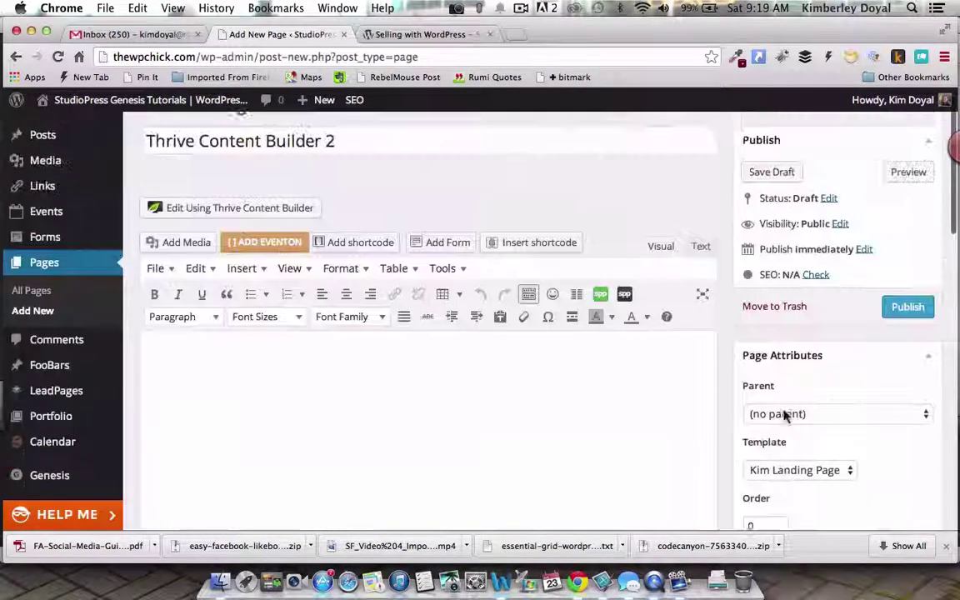
left_click(765, 206)
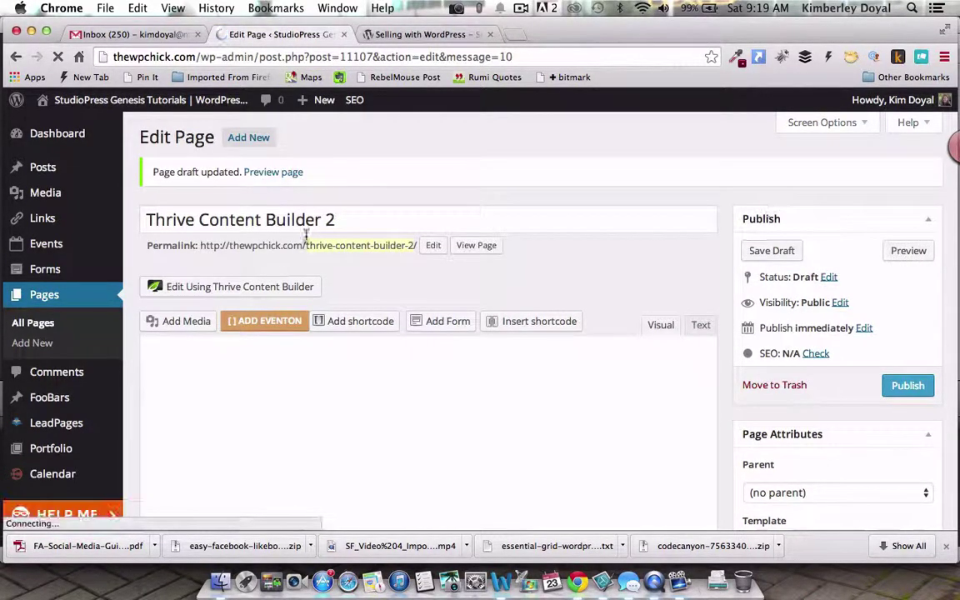
left_click(269, 287)
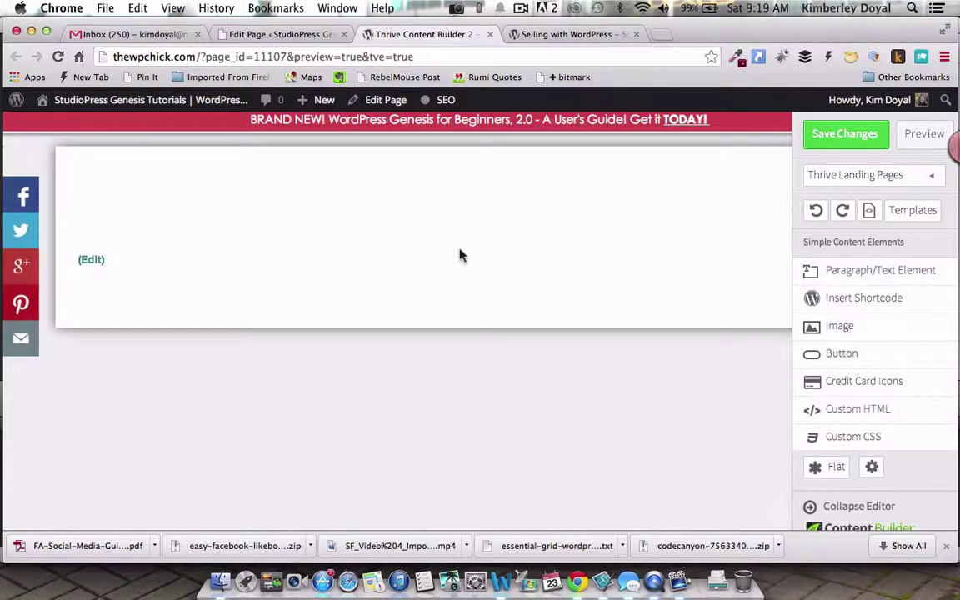
- Examine the header image, headline and introductory columns of the Selling with WordPress page as a layout reference
left_click(548, 36)
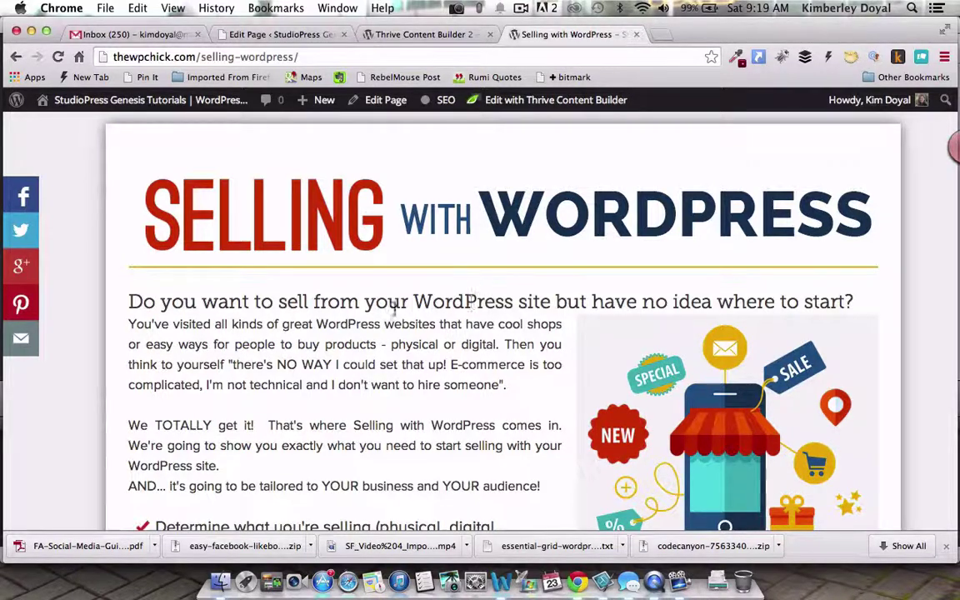
scroll(435, 379, "down", 3)
scroll(435, 386, "up", 1)
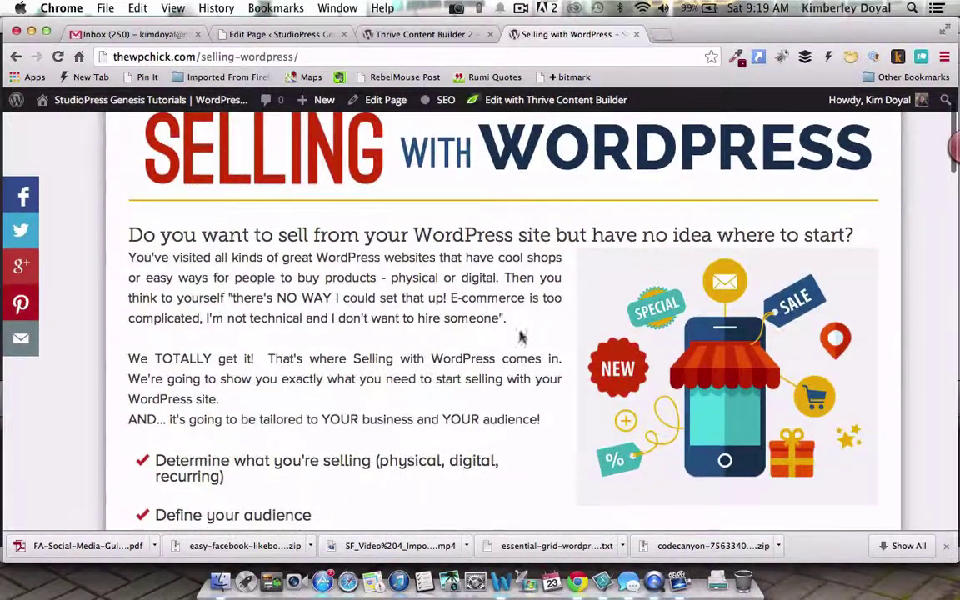
mouse_move(643, 307)
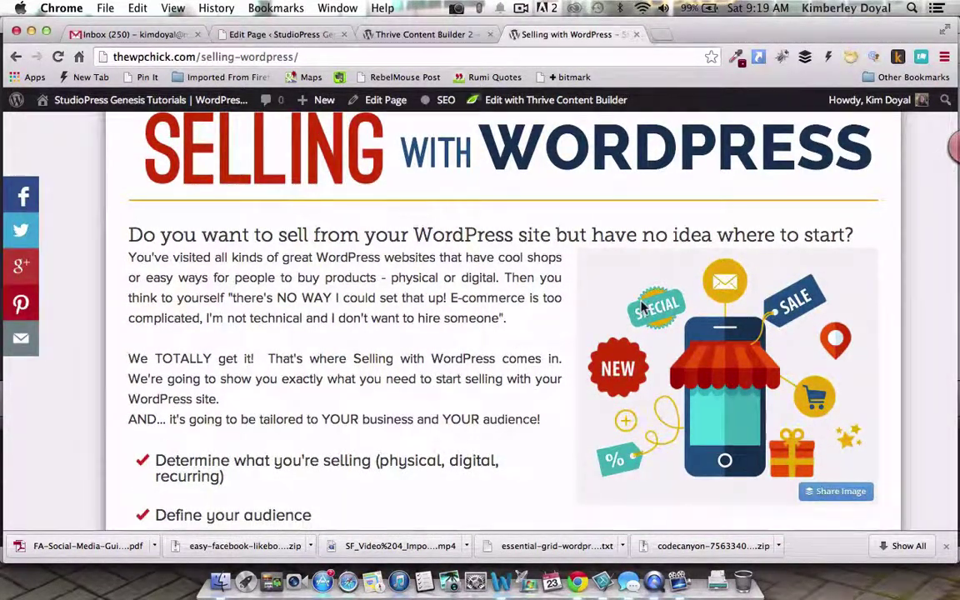
scroll(609, 287, "up", 1)
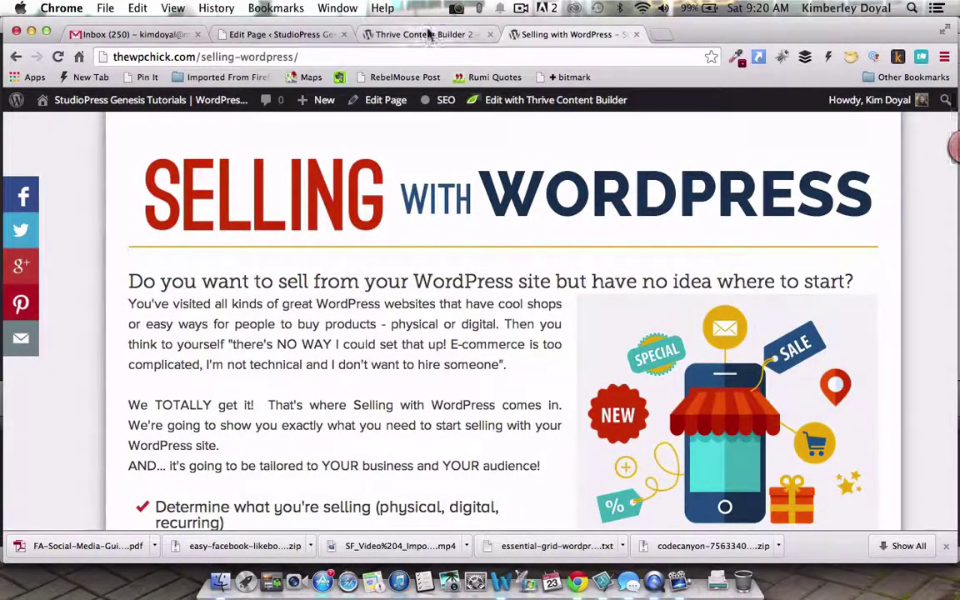
- Add an Image element to the blank content area of the Thrive Content Builder 2 page and open its media library
left_click(427, 32)
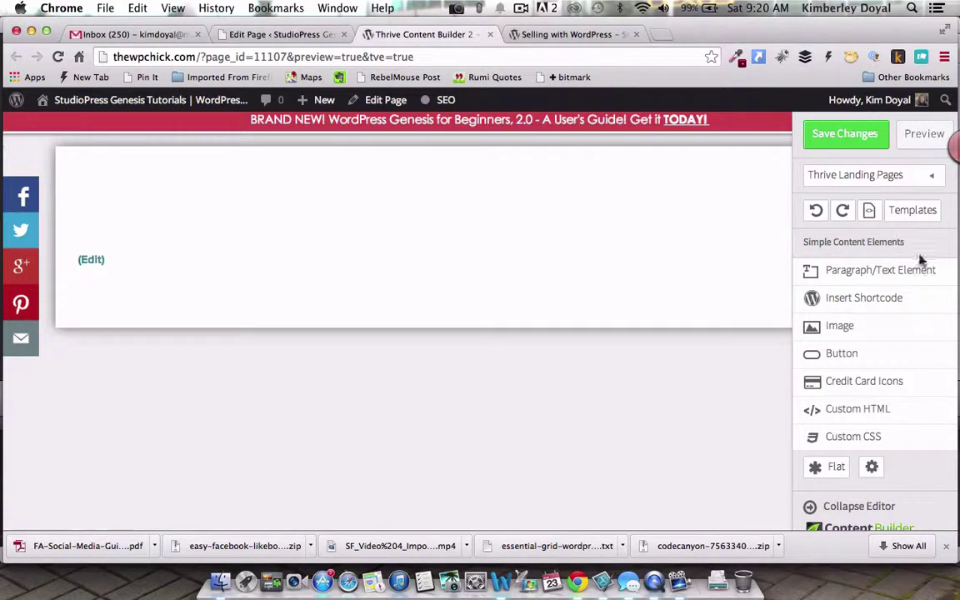
scroll(926, 342, "down", 5)
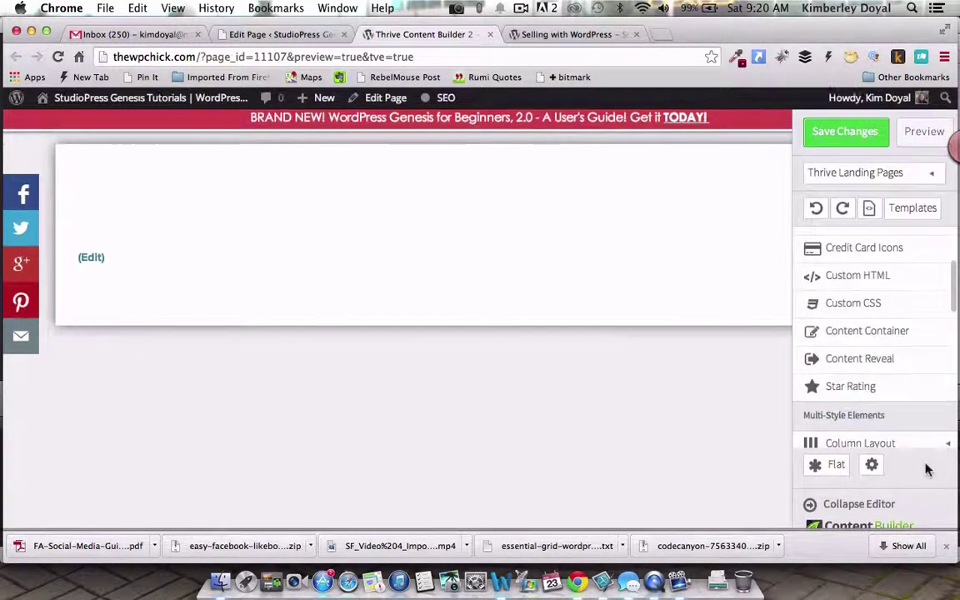
scroll(892, 382, "down", 10)
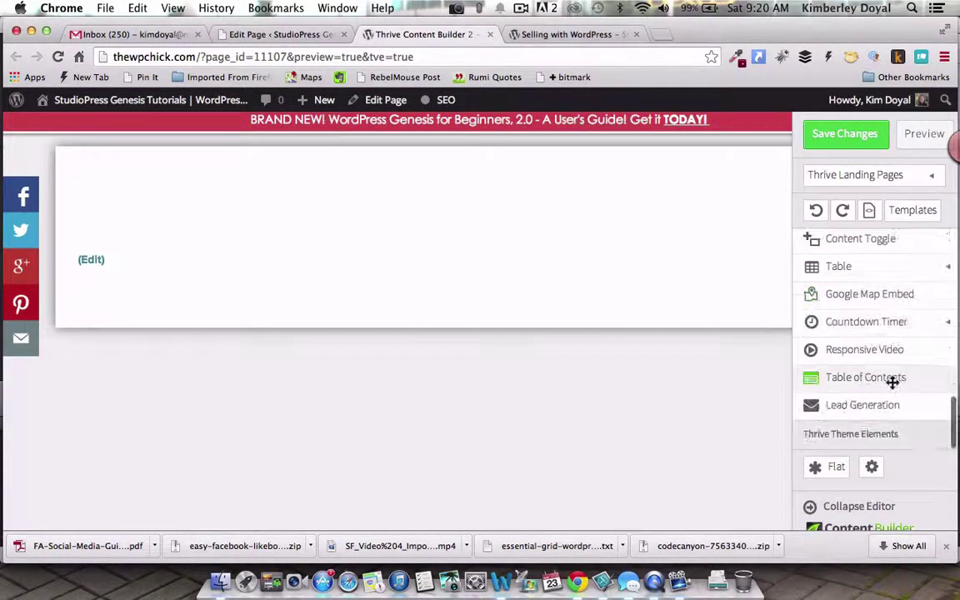
scroll(892, 381, "up", 15)
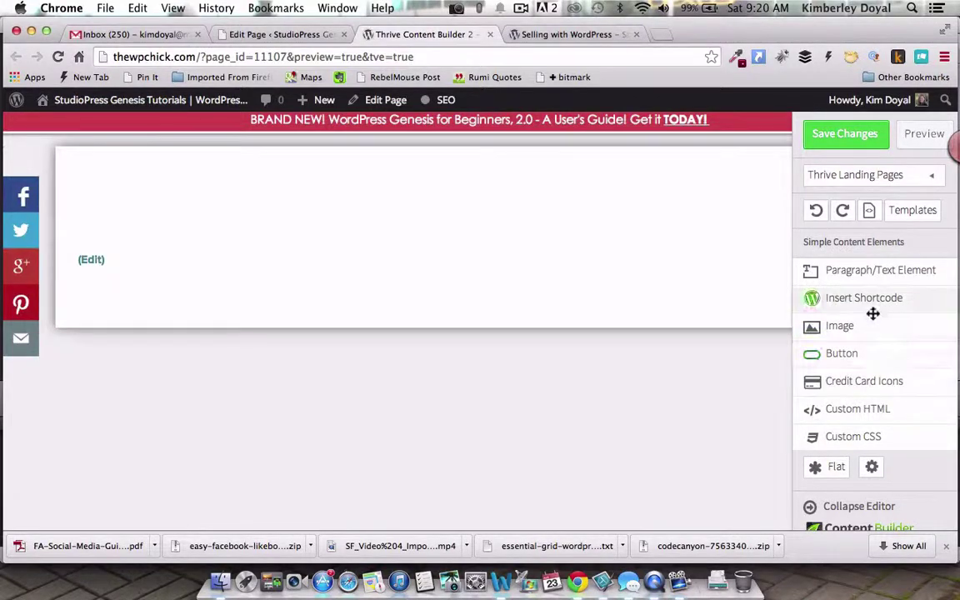
left_click_drag(849, 326, 480, 192)
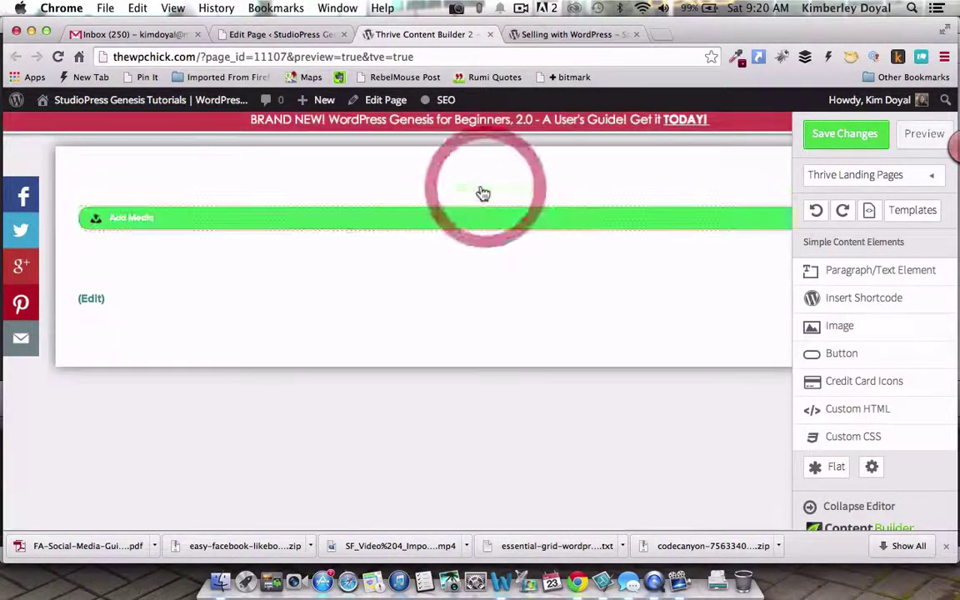
left_click(131, 219)
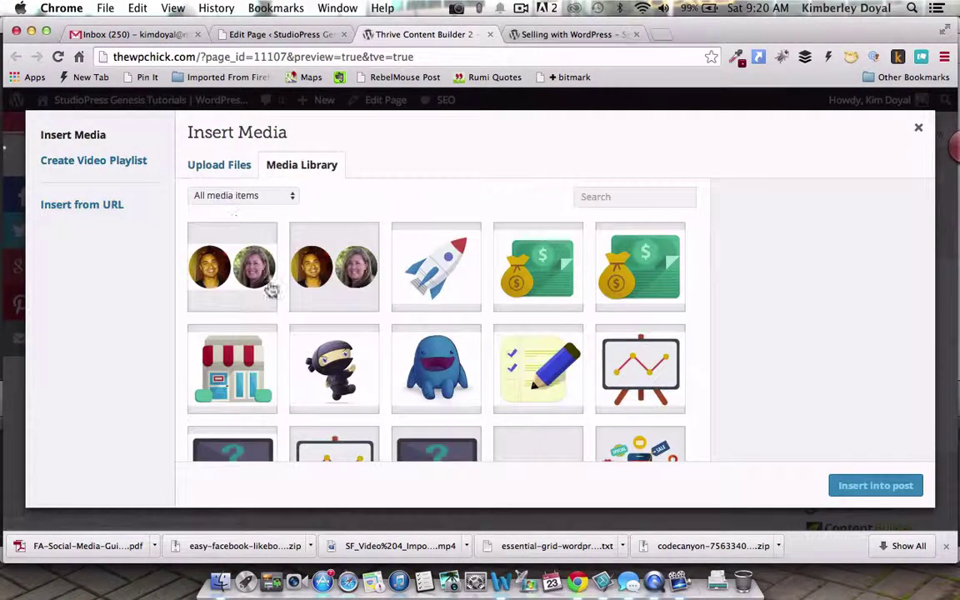
- Insert swwp1.png from the media library with the alt text "Selling With WordPress Course"
scroll(388, 373, "down", 5)
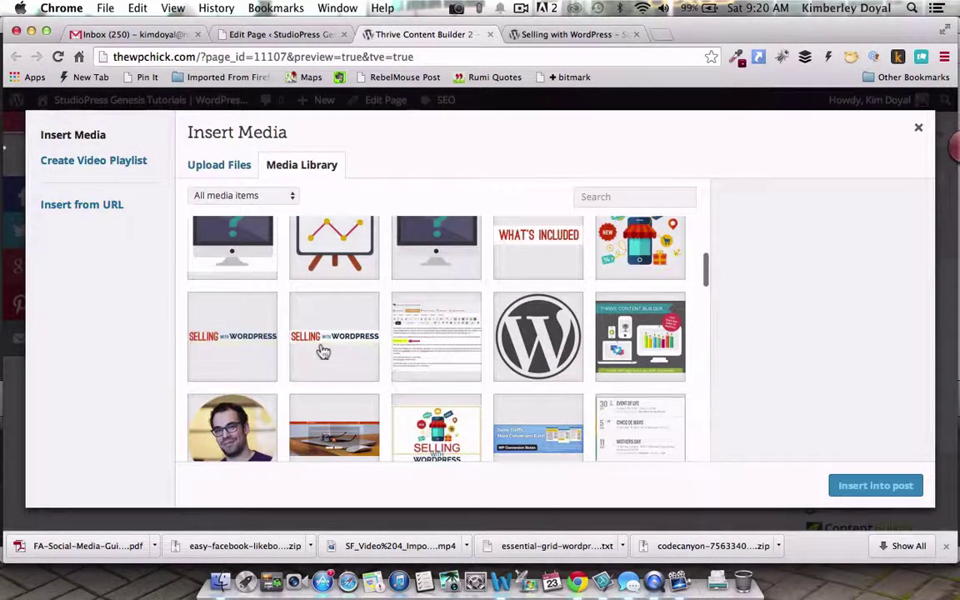
left_click(233, 333)
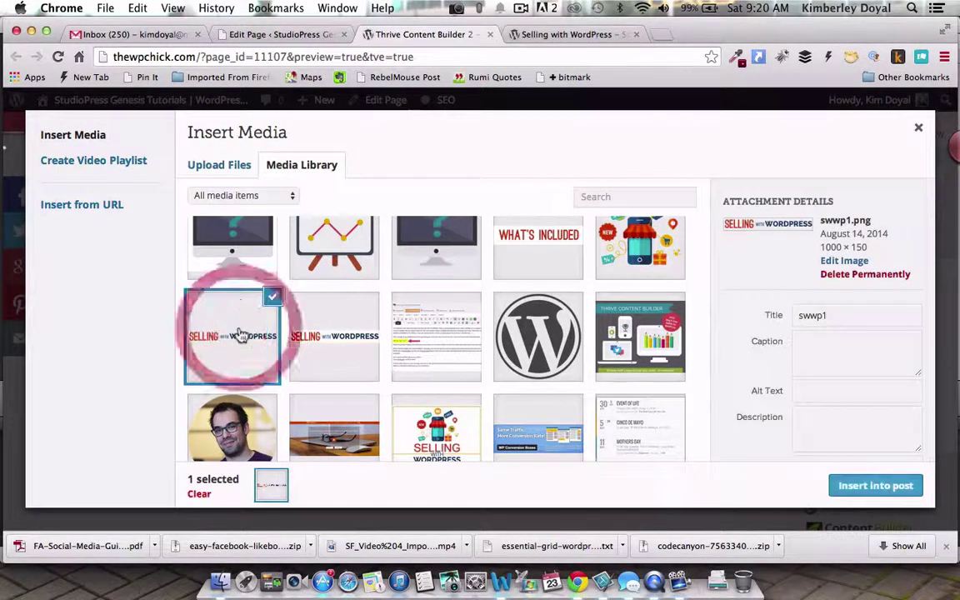
scroll(821, 360, "down", 2)
left_click(821, 350)
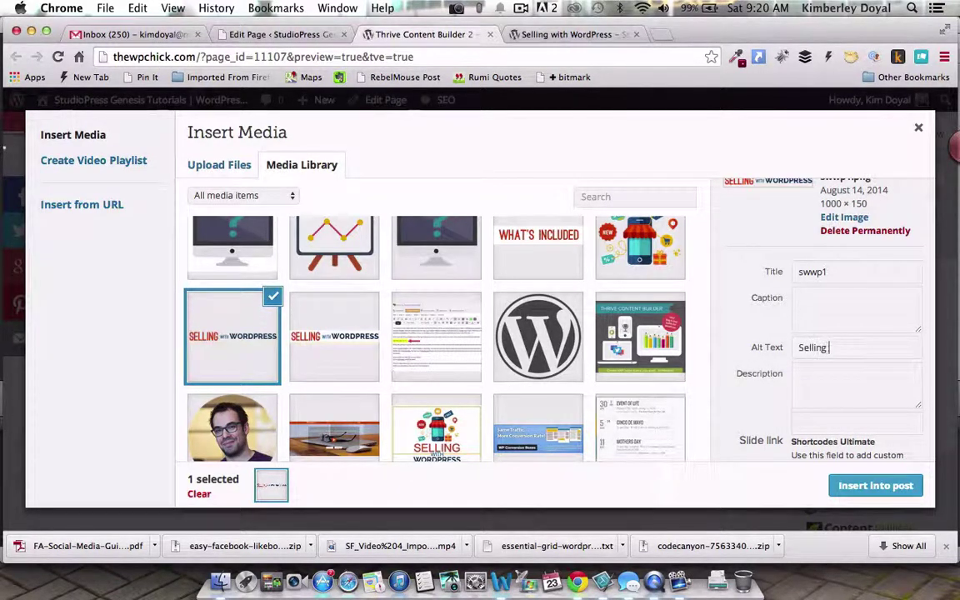
type("Selling With WordPRes")
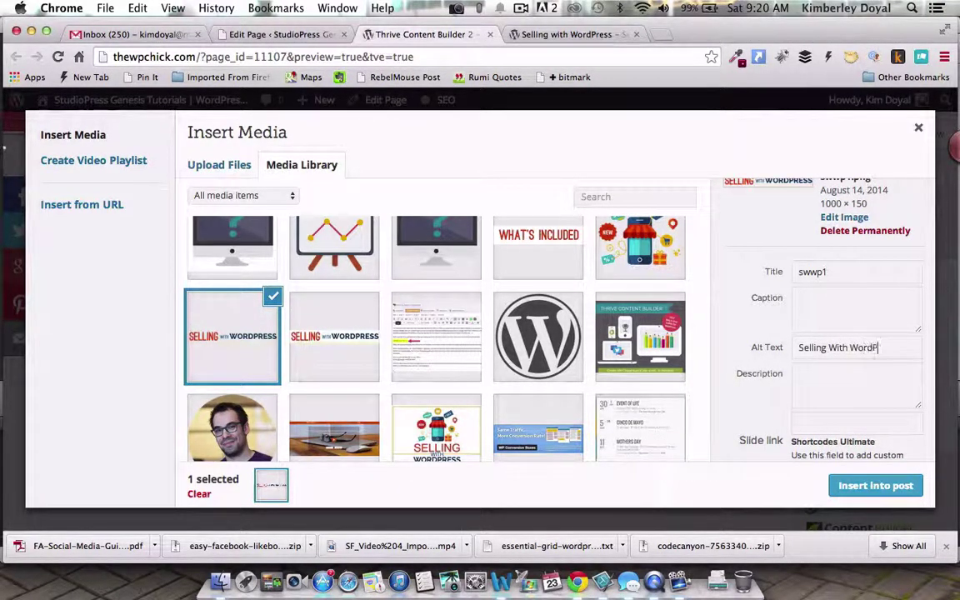
key("BackSpace")
key("BackSpace")
key("BackSpace")
type("ress C")
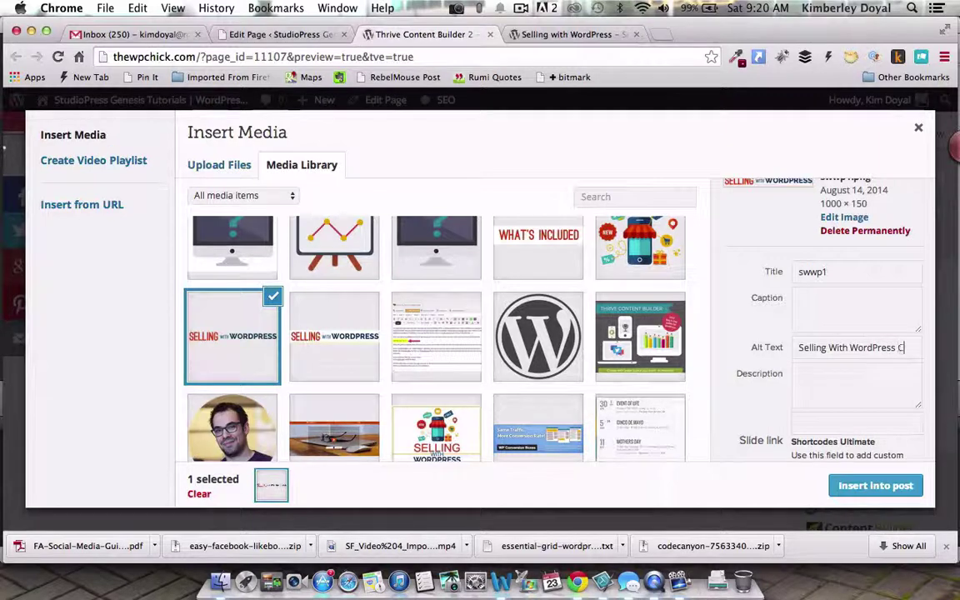
type("ourse")
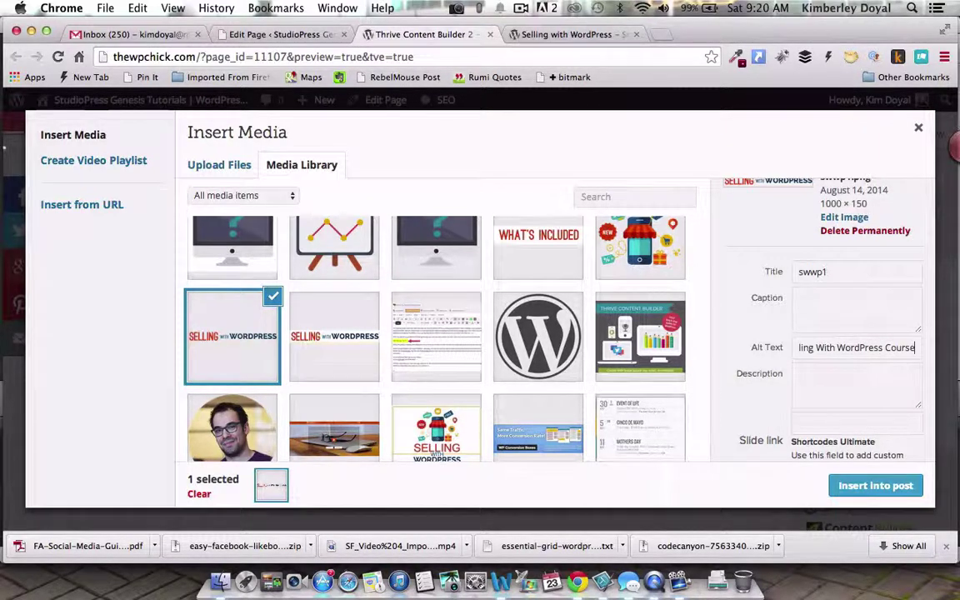
scroll(867, 371, "down", 5)
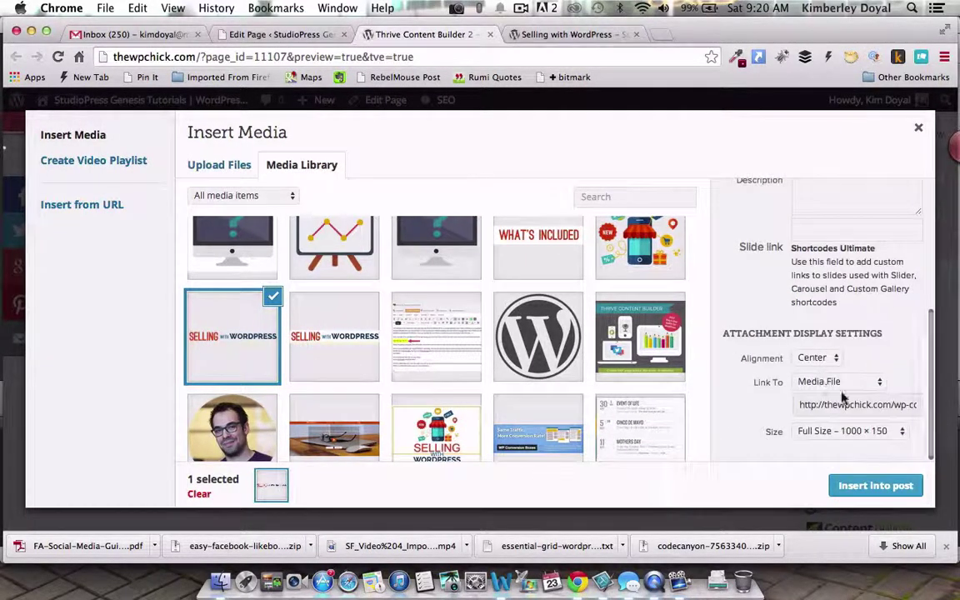
left_click(869, 487)
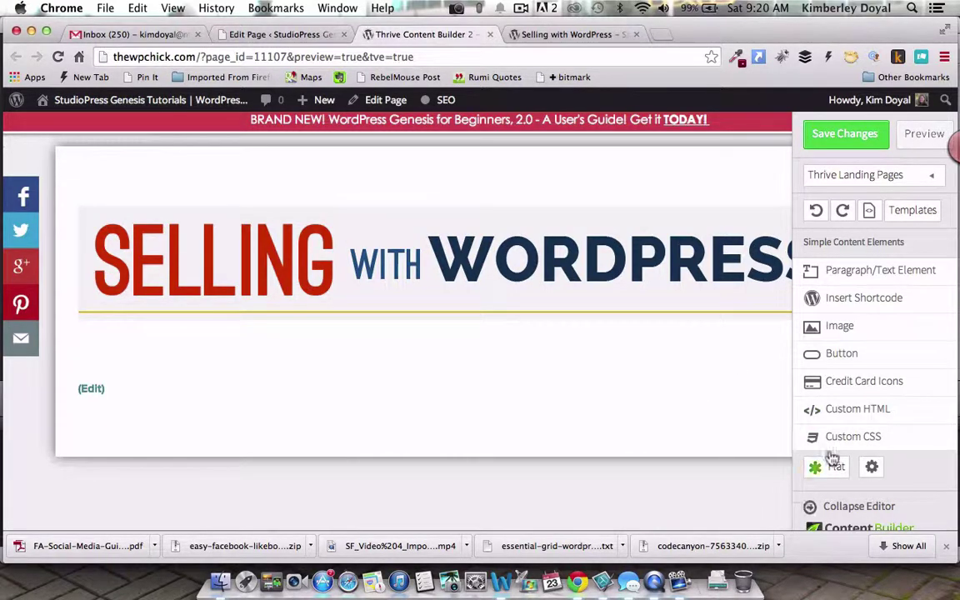
- Delete the inserted swwp1.png header image from the page, collapsing the editor sidebar for access and restoring it
left_click(844, 507)
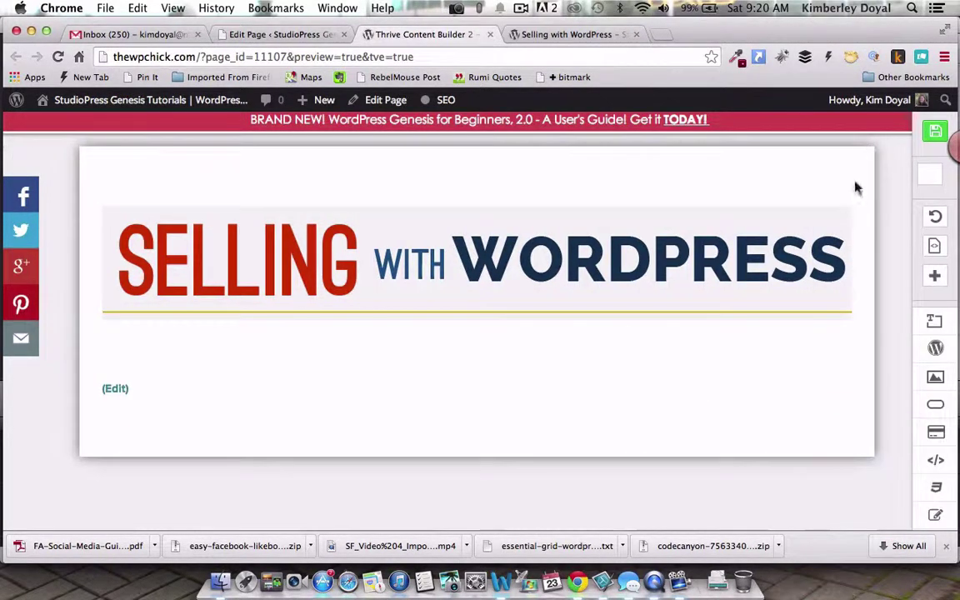
left_click(846, 216)
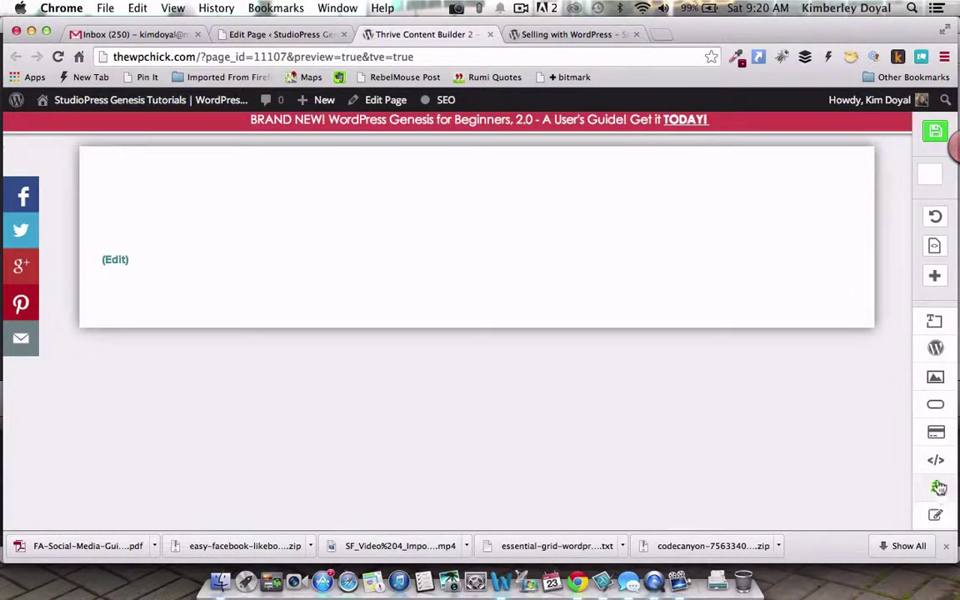
scroll(930, 517, "down", 8)
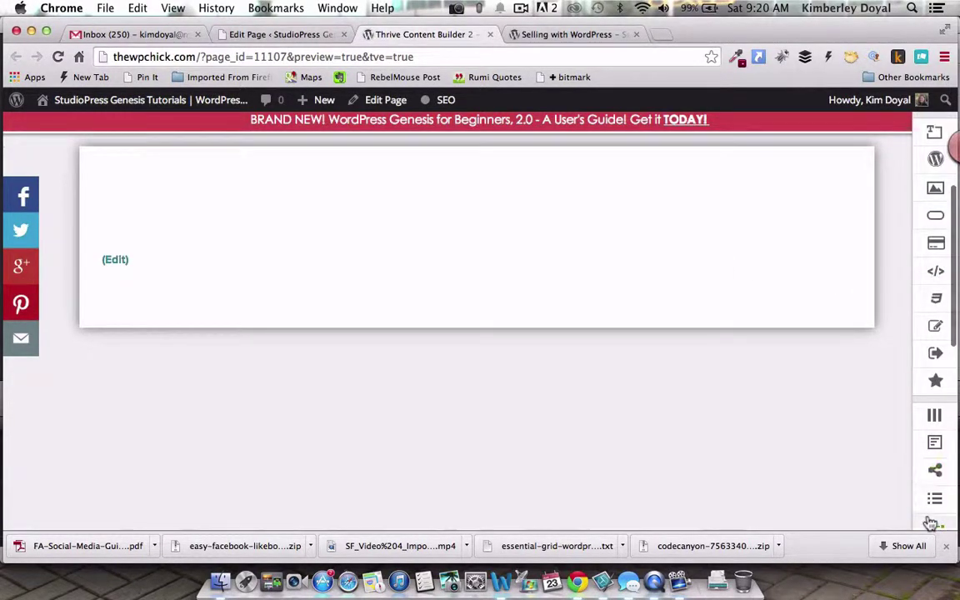
left_click(935, 503)
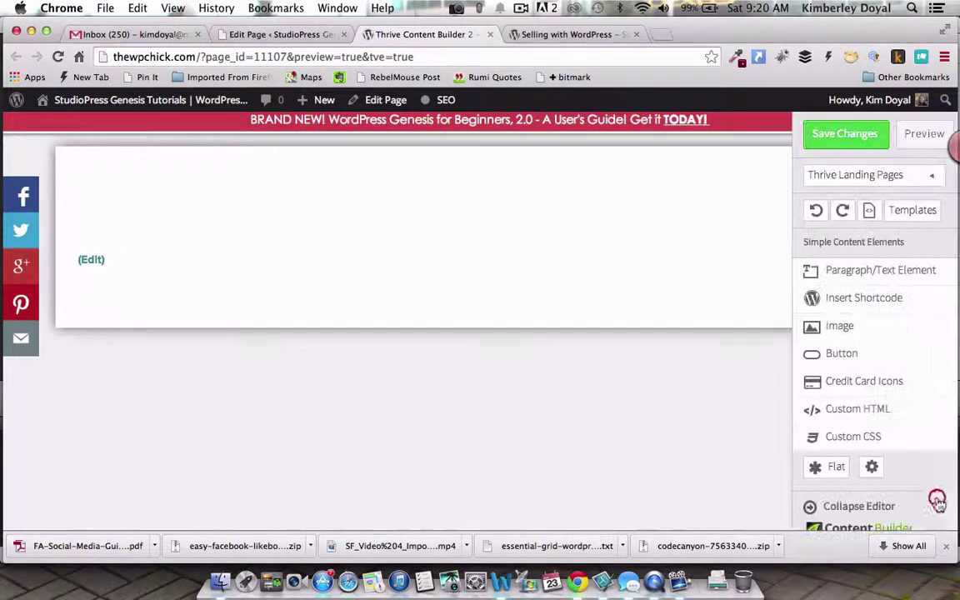
- Add a new Image element to the empty content area and insert swwp-header.png from the media library
left_click_drag(859, 327, 622, 190)
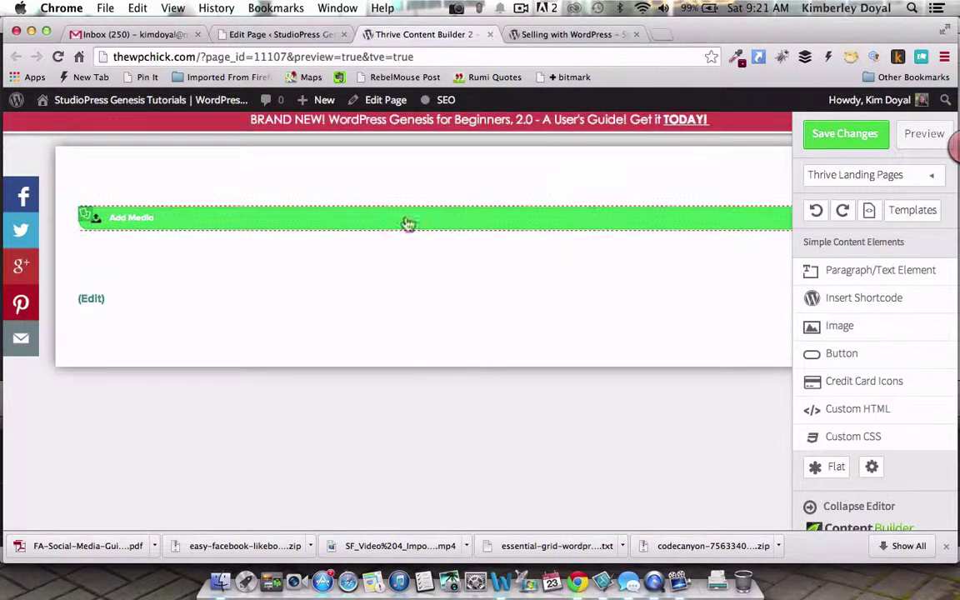
left_click(265, 220)
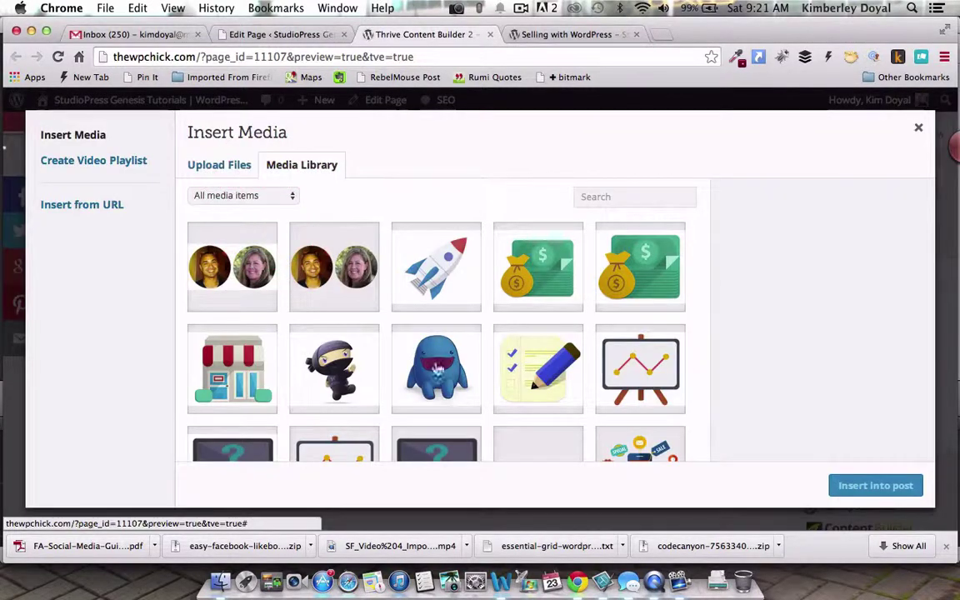
scroll(434, 367, "down", 5)
left_click(335, 339)
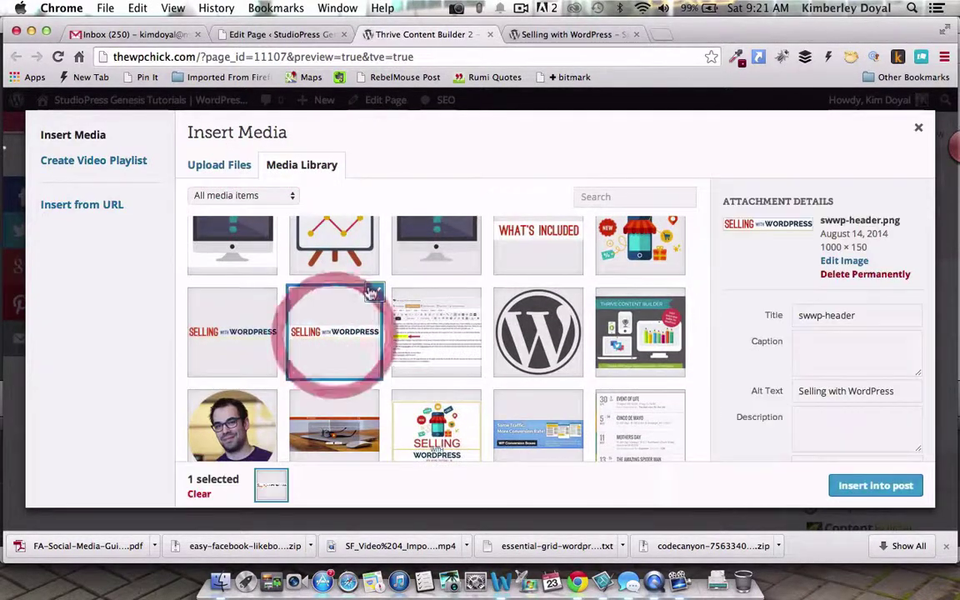
left_click_drag(896, 391, 765, 391)
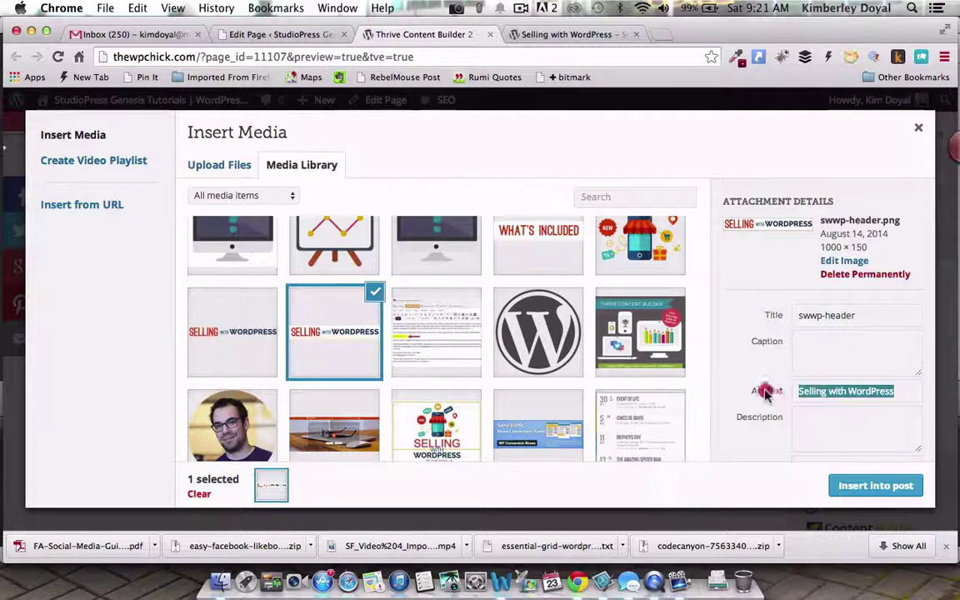
scroll(816, 466, "down", 3)
scroll(817, 466, "down", 3)
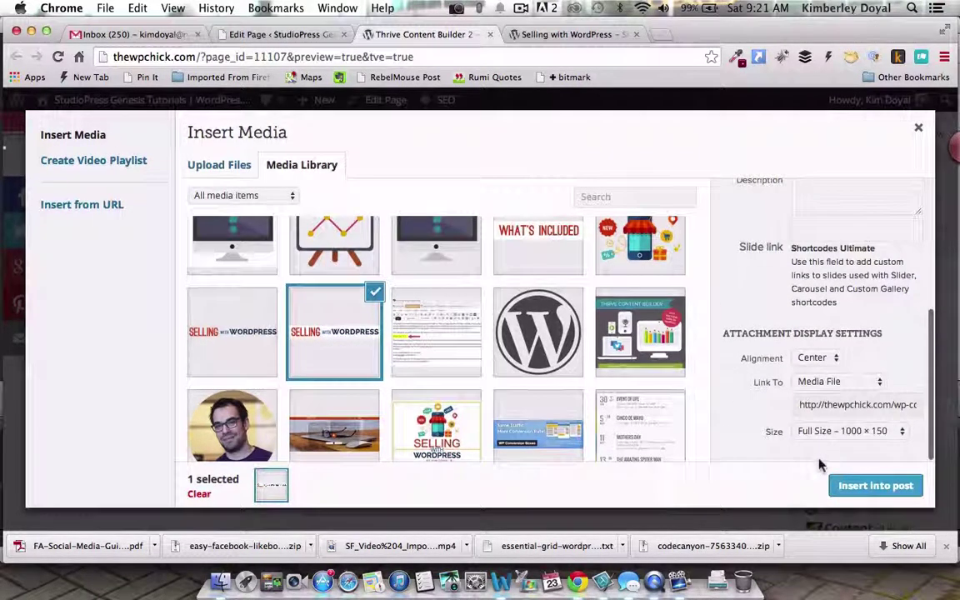
left_click(873, 486)
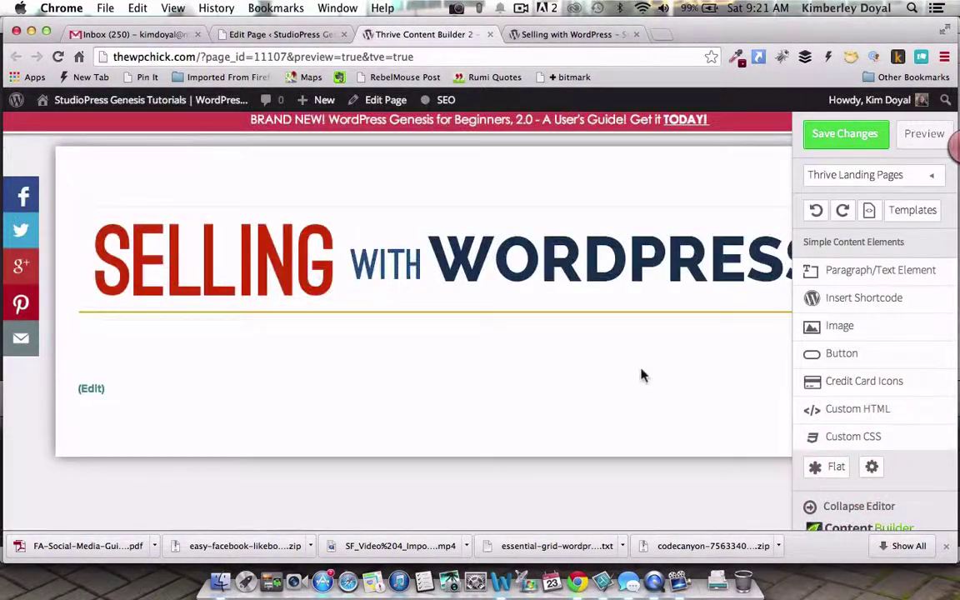
- Copy the headline and introductory paragraphs, up to "YOUR audience!", from the Selling with WordPress page
left_click(570, 35)
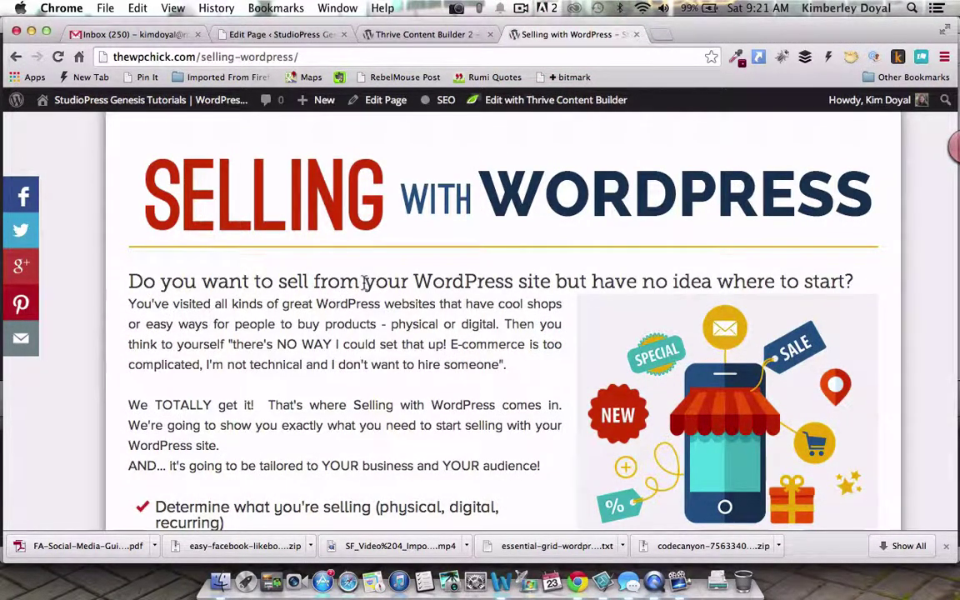
scroll(384, 350, "down", 1)
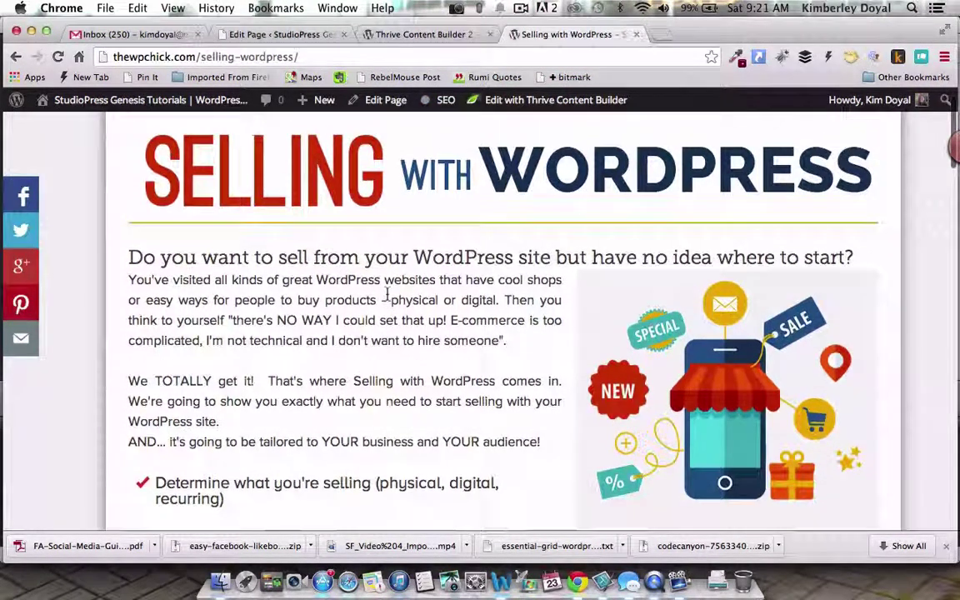
left_click_drag(540, 448, 123, 248)
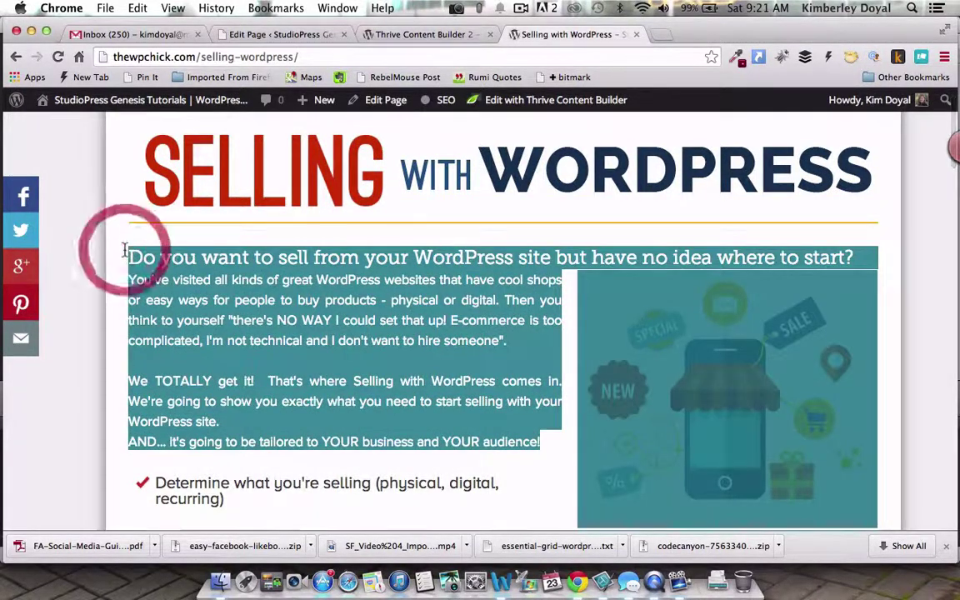
- Add a Paragraph/Text element below the header image in the new page and replace its placeholder with the copied introduction
left_click(417, 34)
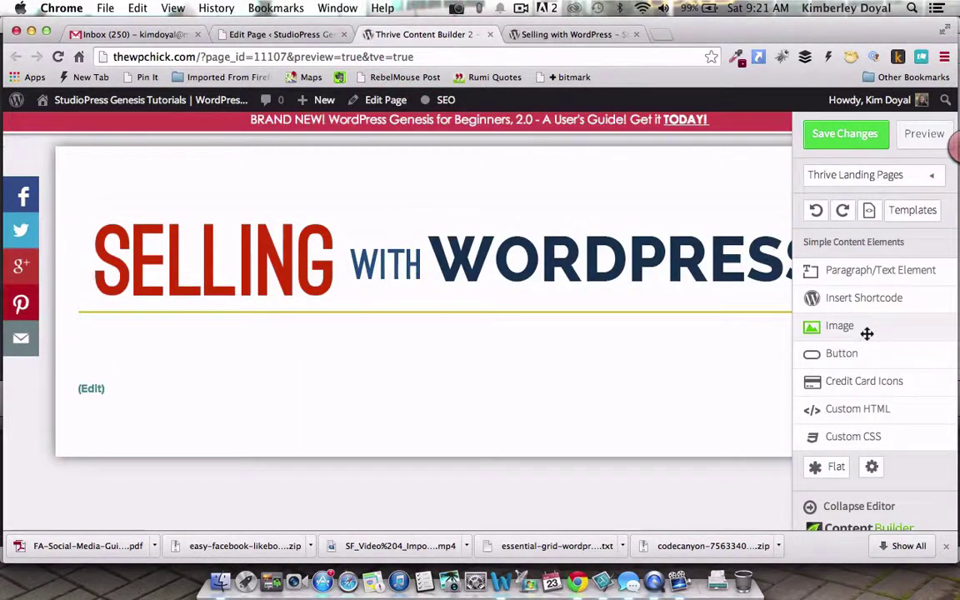
left_click_drag(882, 272, 428, 343)
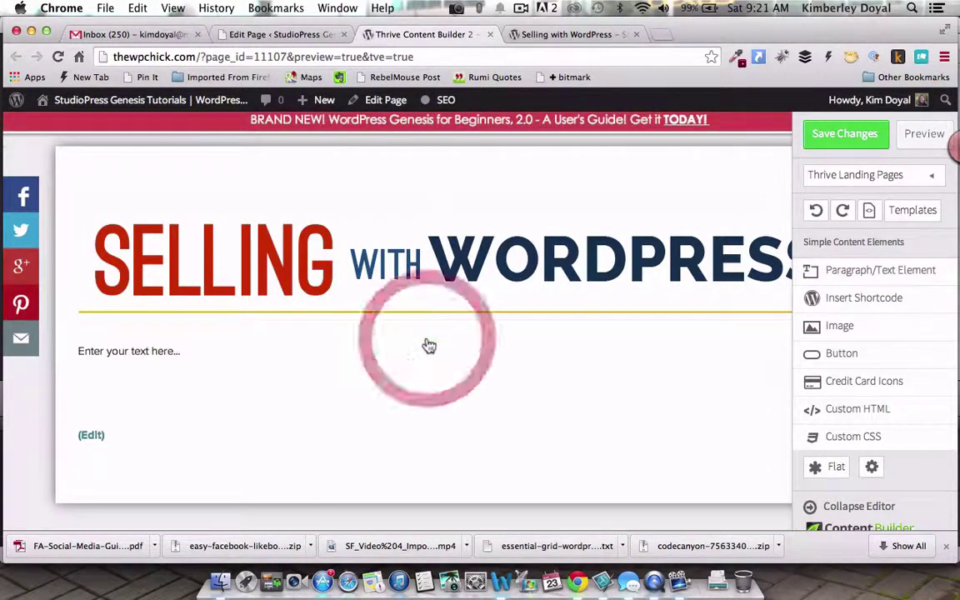
left_click(190, 352)
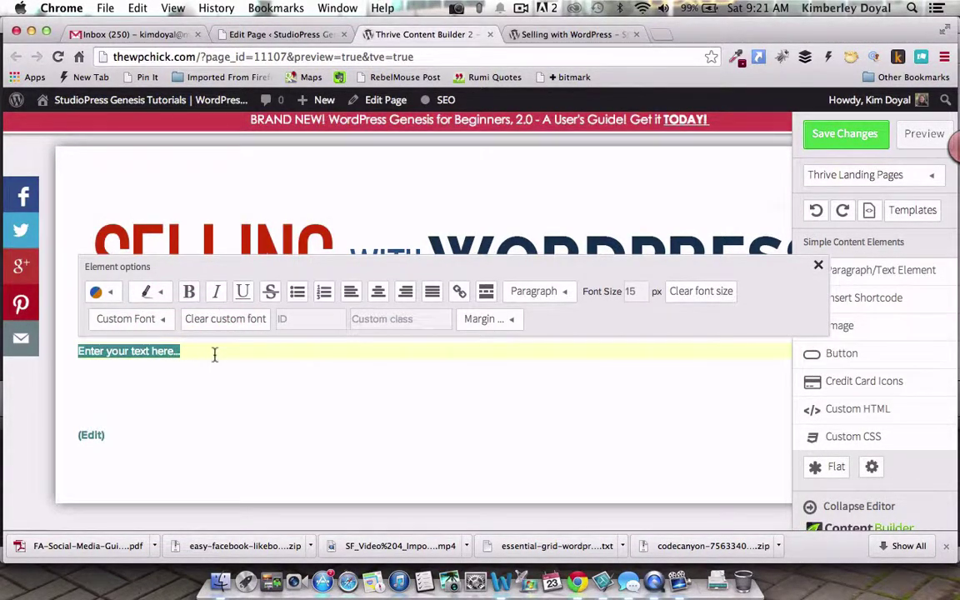
left_click_drag(214, 354, 75, 333)
key("BackSpace")
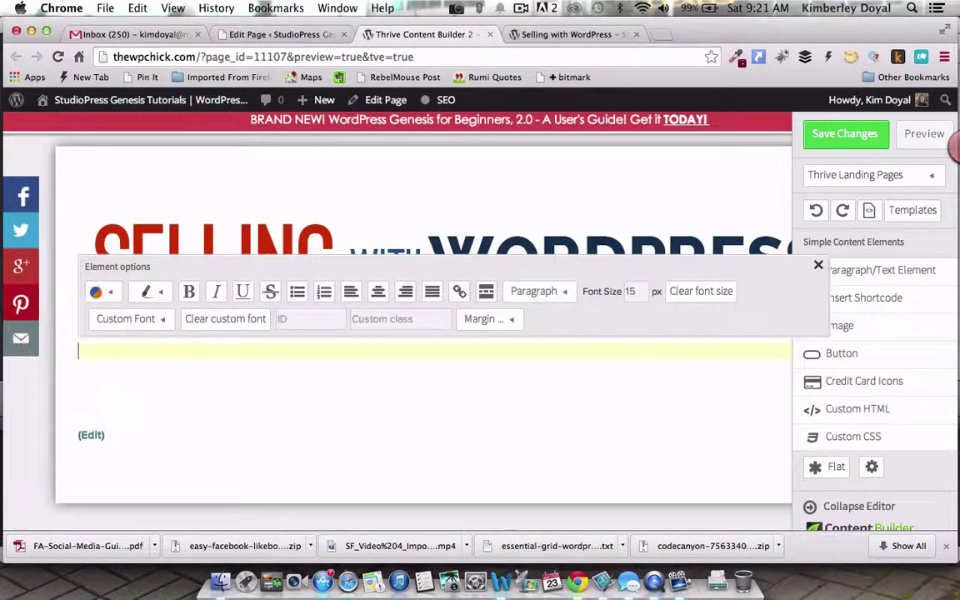
key("super+v")
scroll(281, 400, "down", 10)
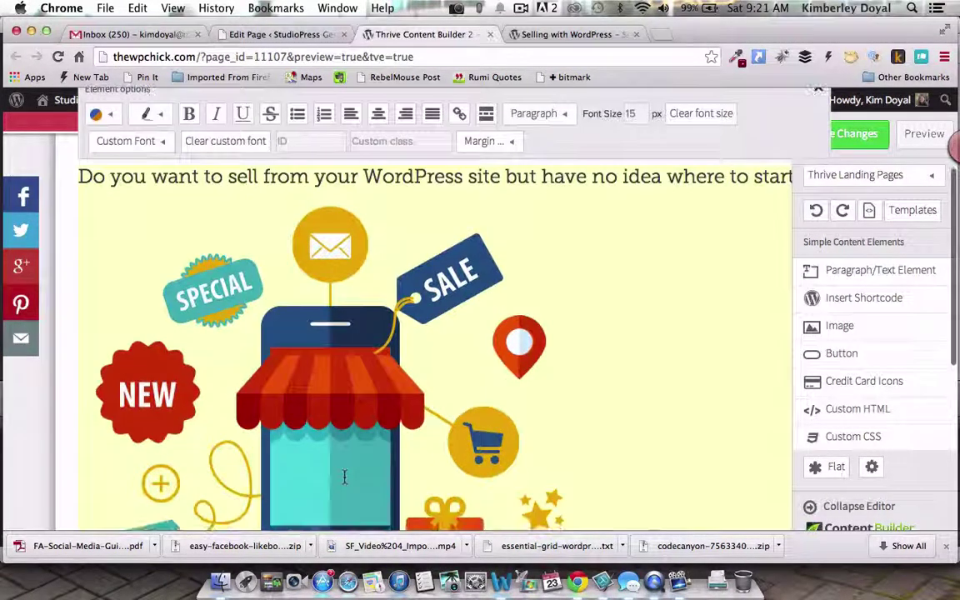
scroll(344, 477, "up", 2)
scroll(343, 282, "up", 5)
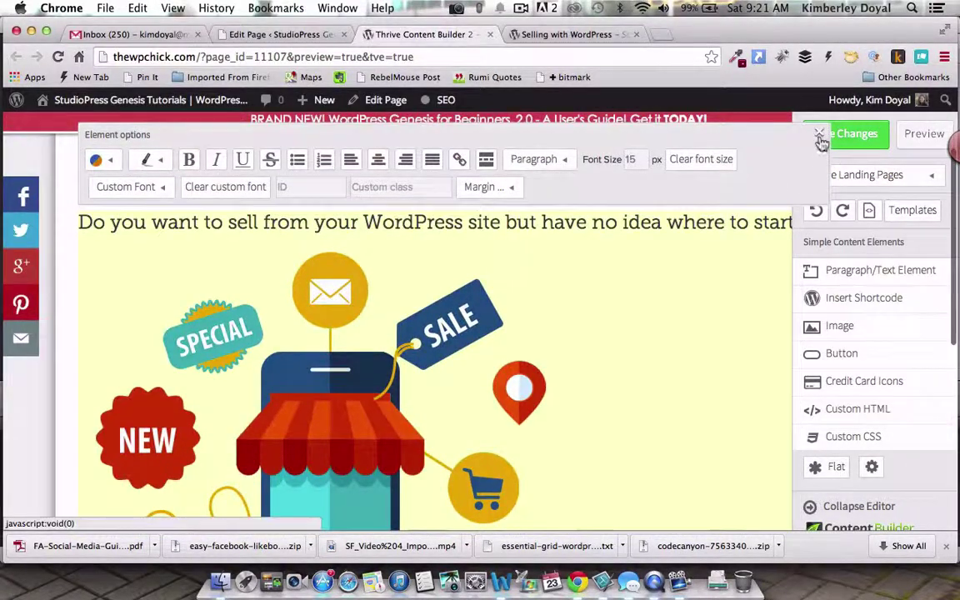
left_click(817, 138)
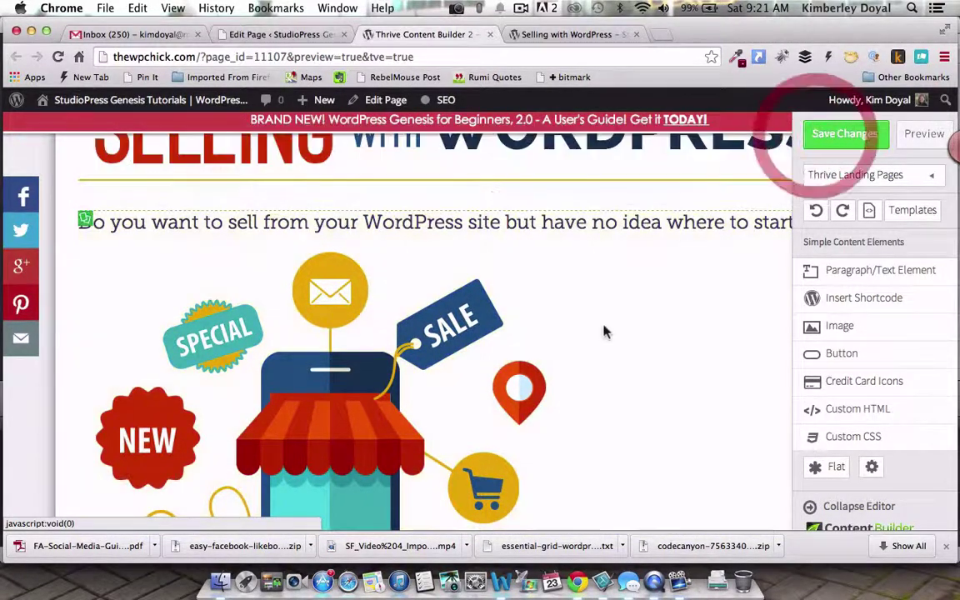
- Delete the pasted headline and introductory content below the header image, with the editor sidebar collapsed
scroll(604, 331, "up", 3)
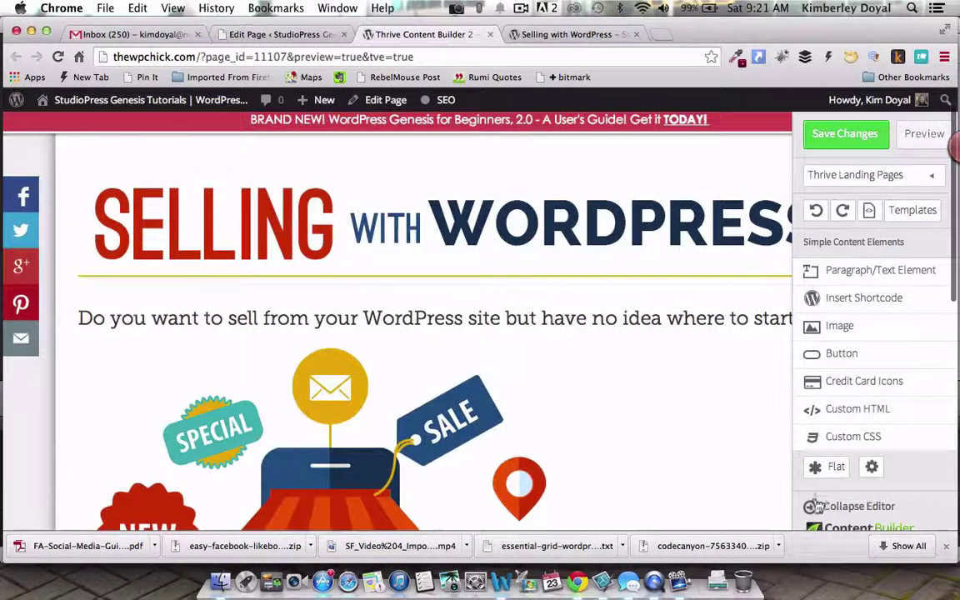
left_click(810, 505)
left_click(844, 316)
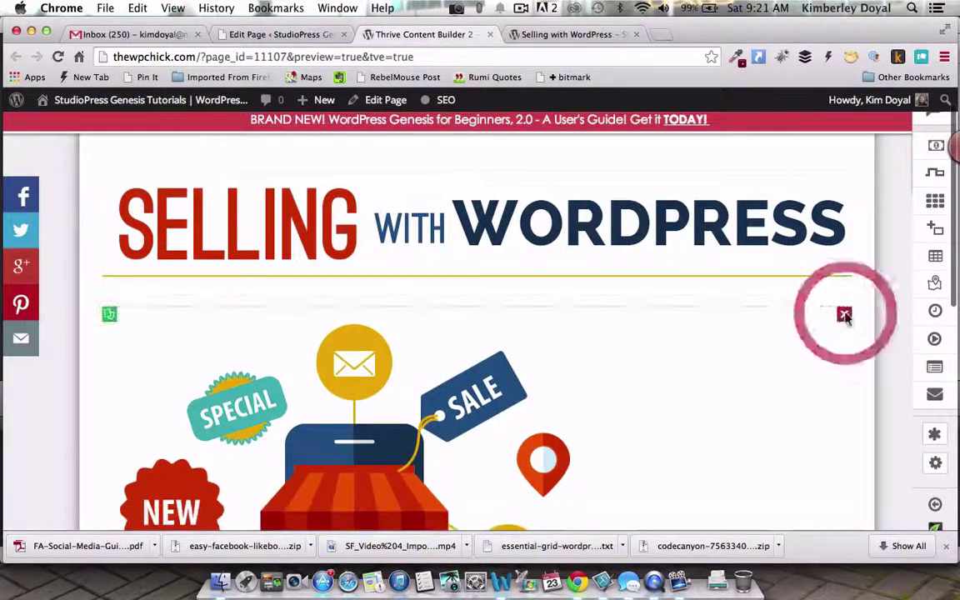
left_click(844, 316)
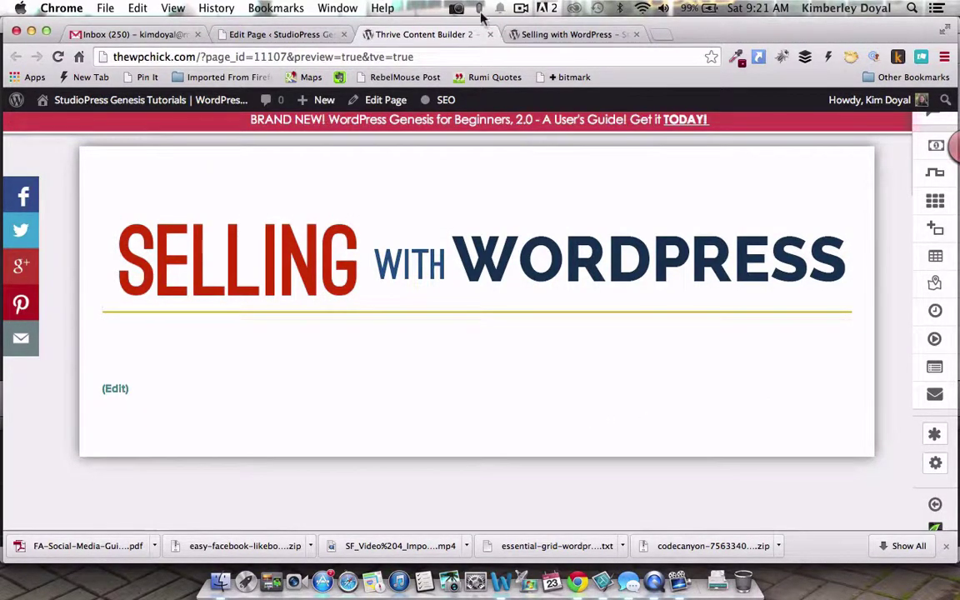
left_click(517, 10)
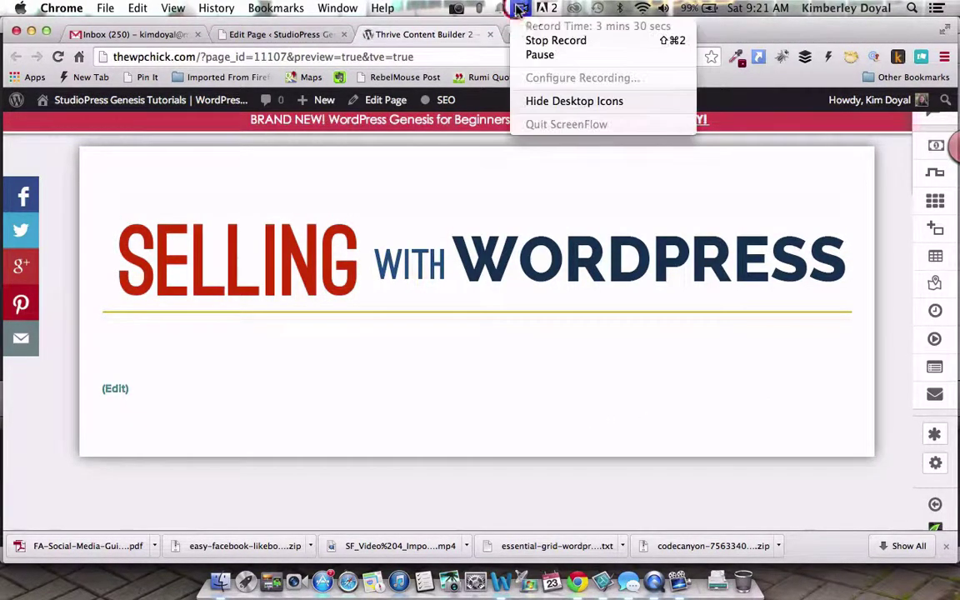
left_click(520, 56)
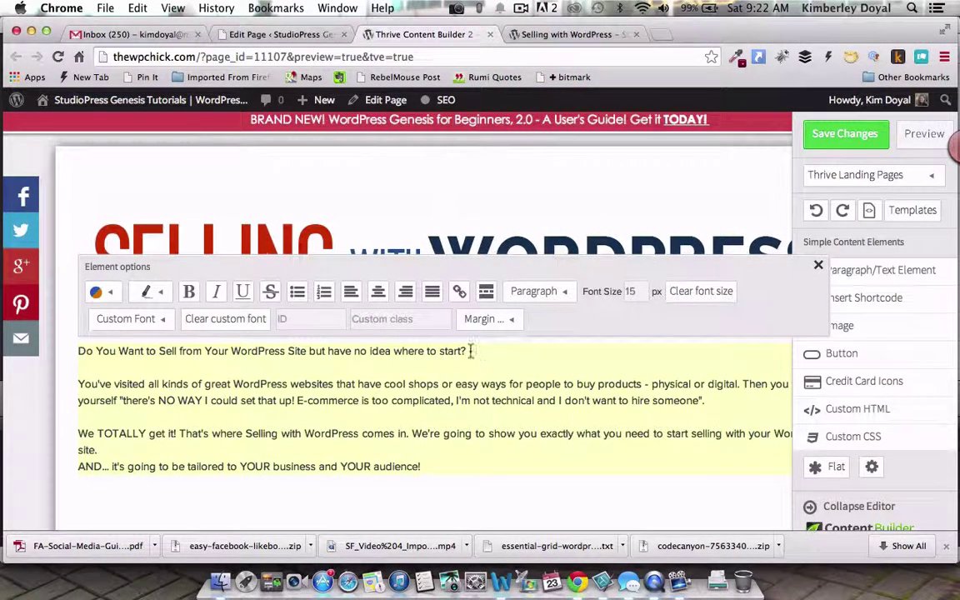
- Return to the Selling with WordPress page and examine how its headline and introductory text are styled
left_click(542, 35)
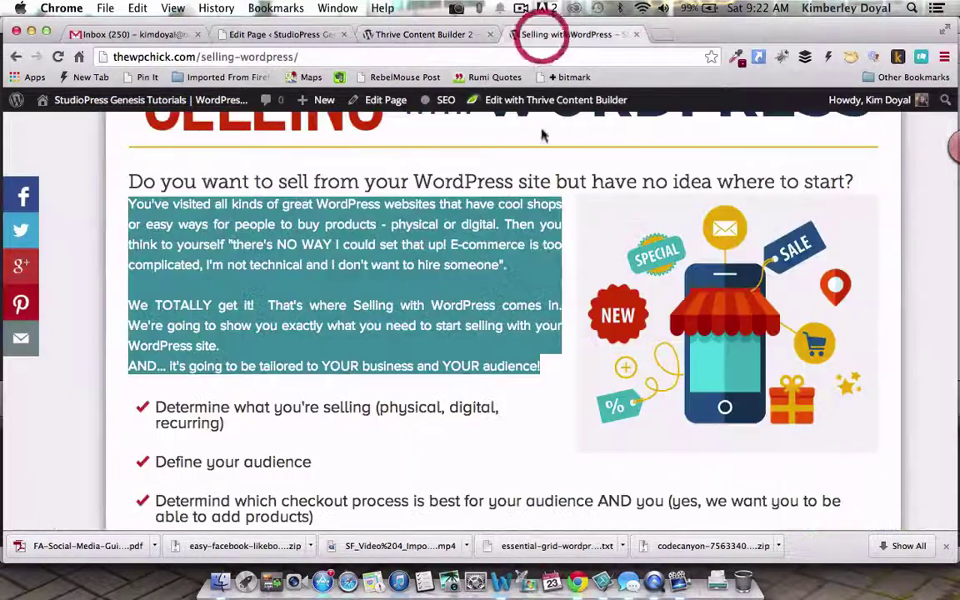
left_click(490, 274)
left_click(495, 184)
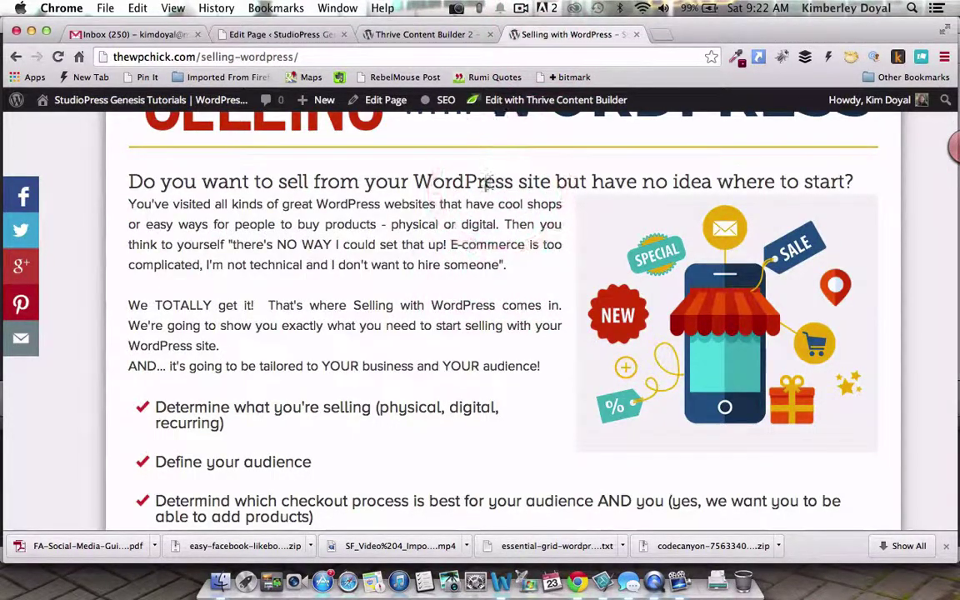
- Close the introduction text's element options on the new page and save the page changes
left_click(428, 184)
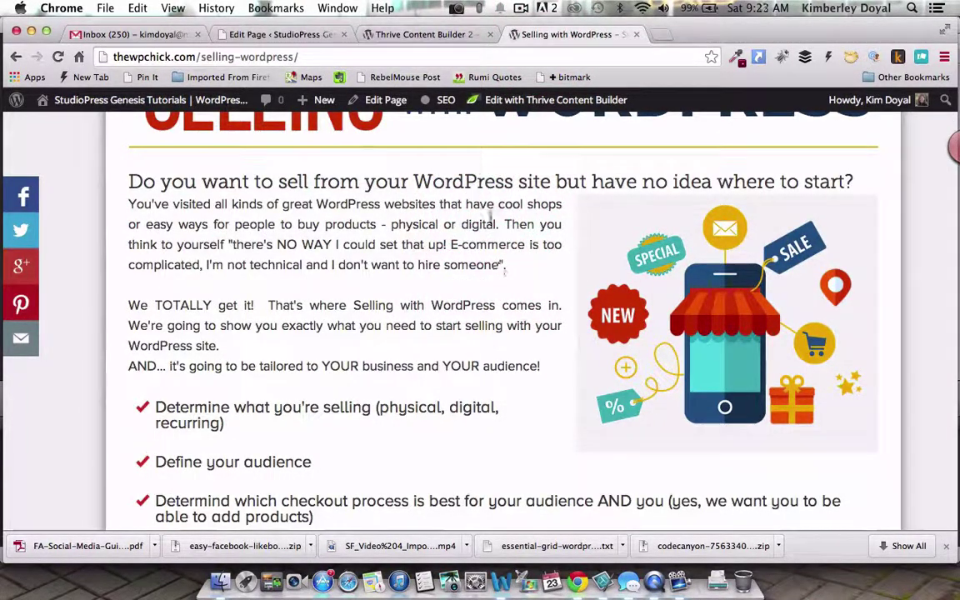
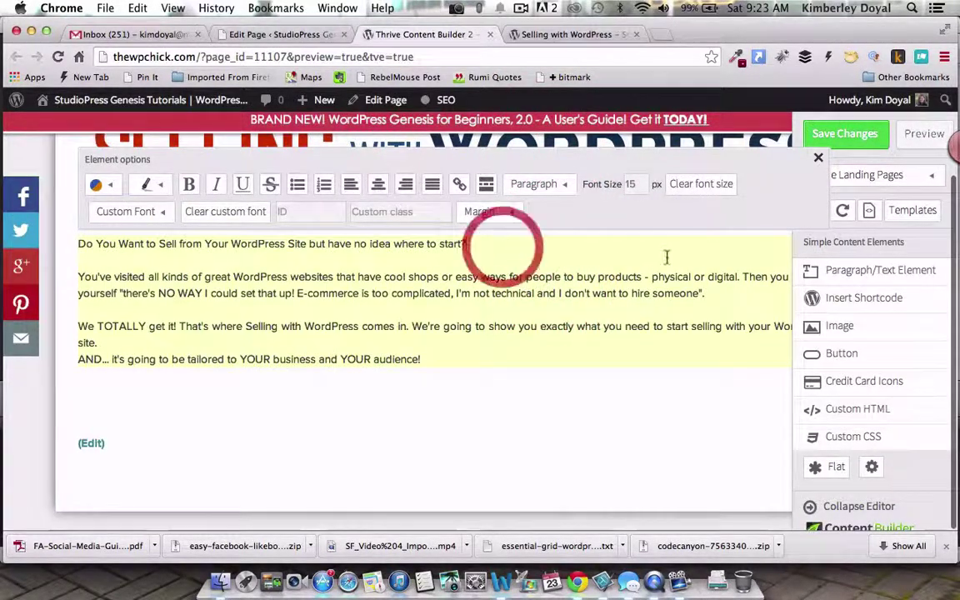
left_click(819, 160)
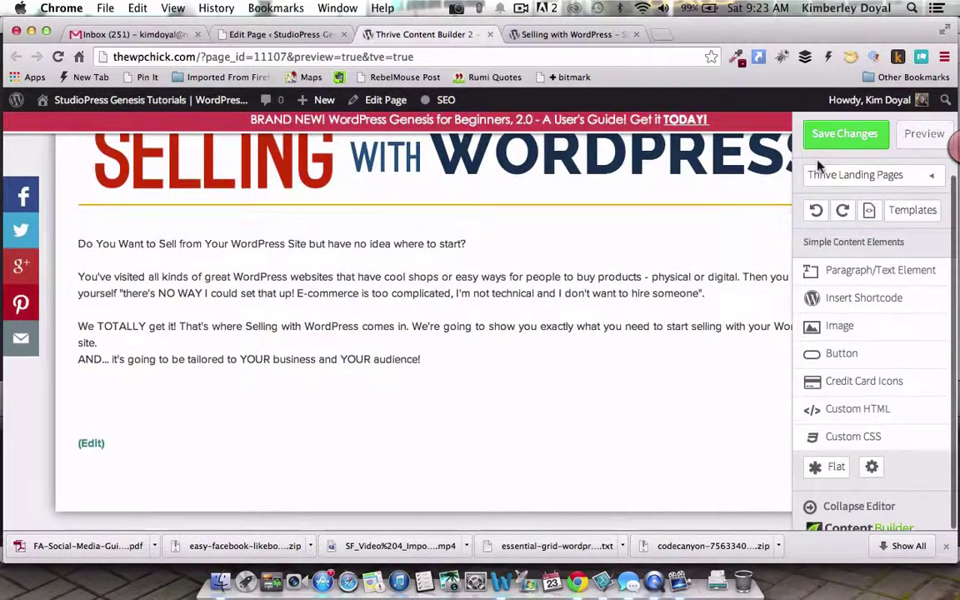
left_click(833, 138)
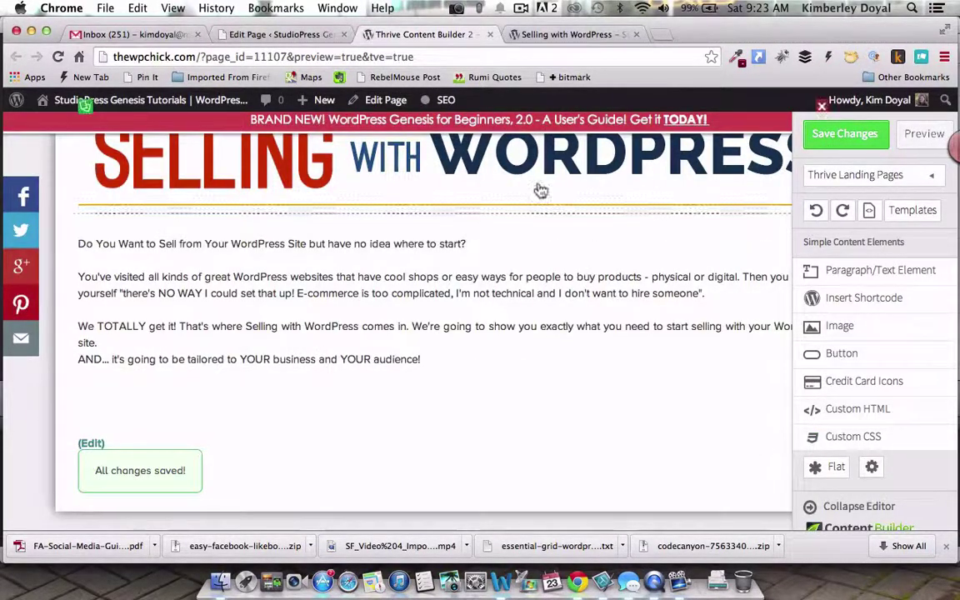
- Cut the introductory paragraphs and the leftover blank line from the text element, keeping only the headline in it
left_click(570, 34)
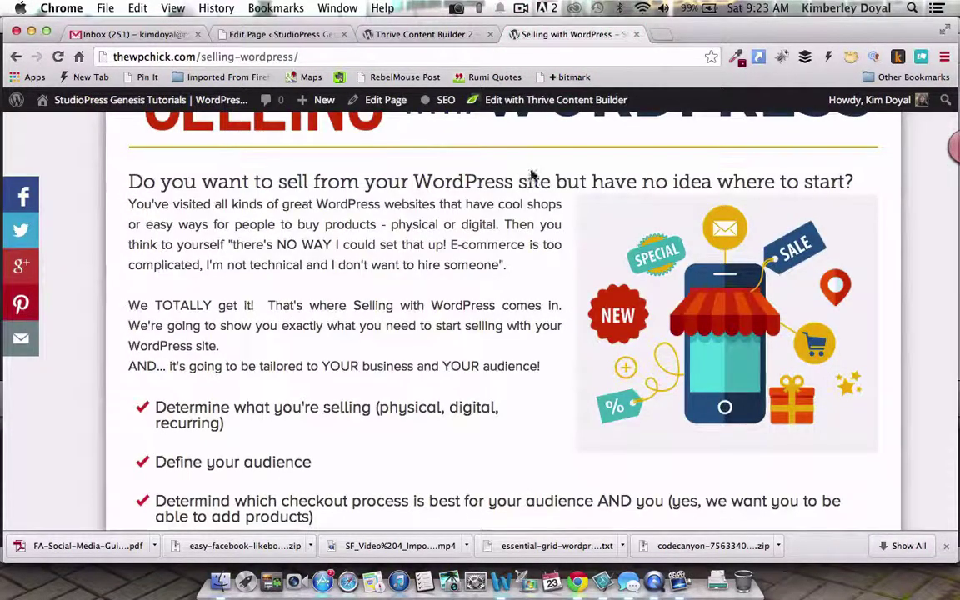
left_click(422, 35)
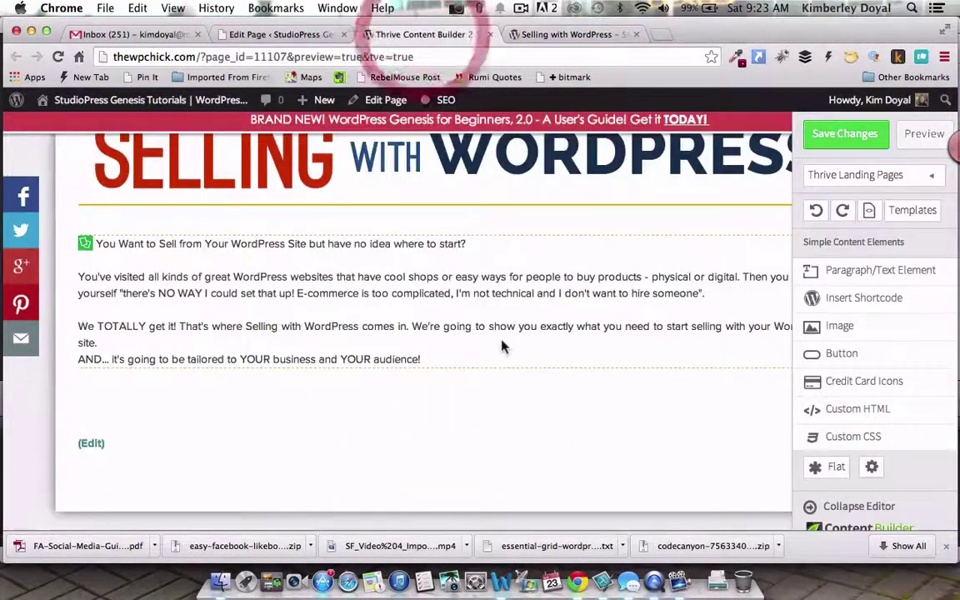
left_click(441, 348)
left_click_drag(425, 358, 77, 275)
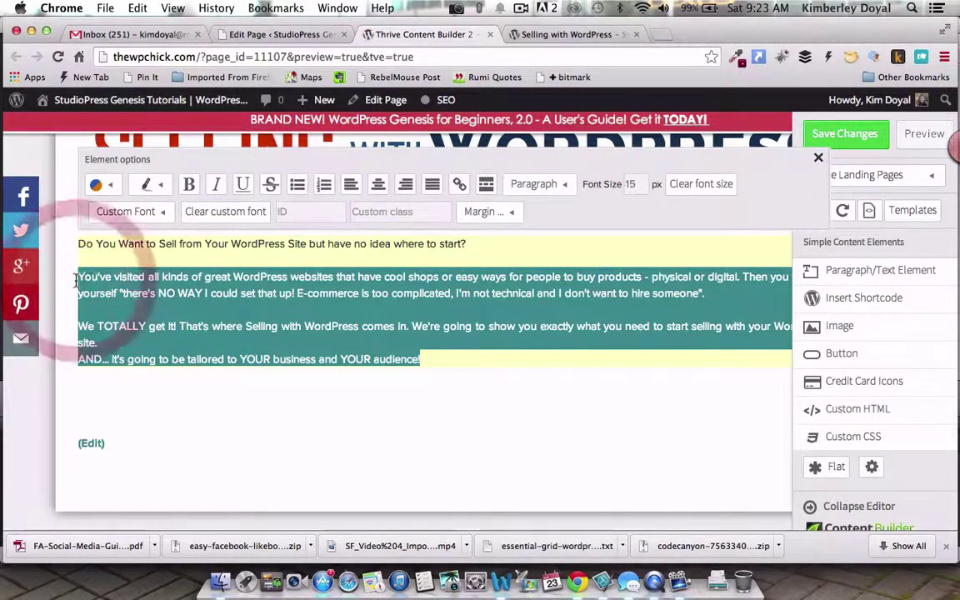
key("BackSpace")
key("BackSpace")
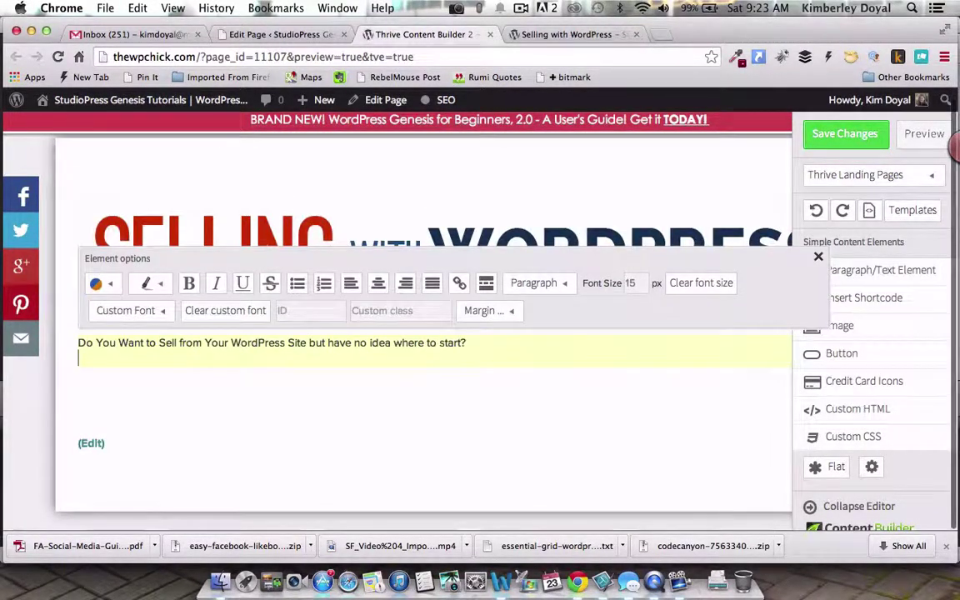
left_click(494, 340)
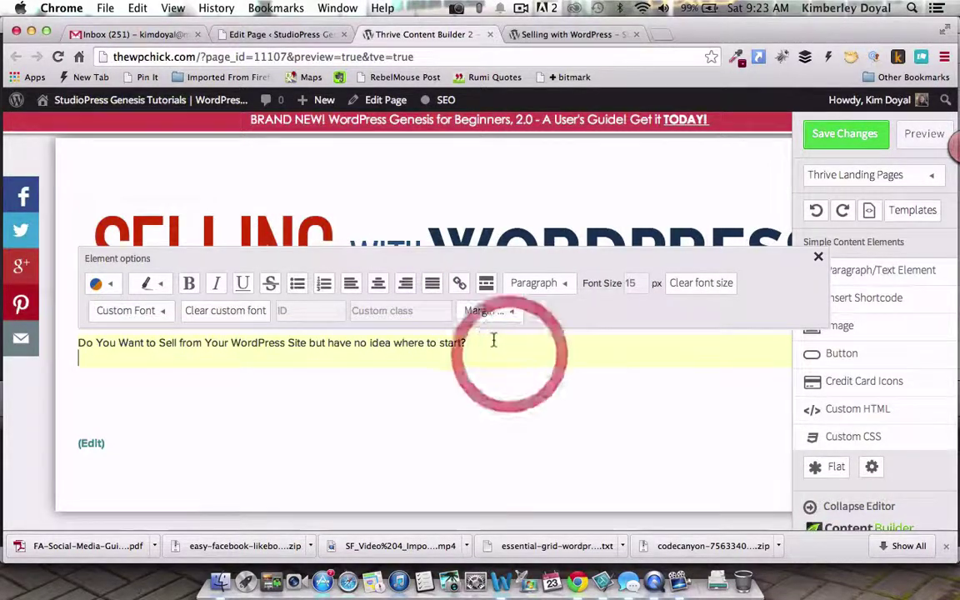
key("BackSpace")
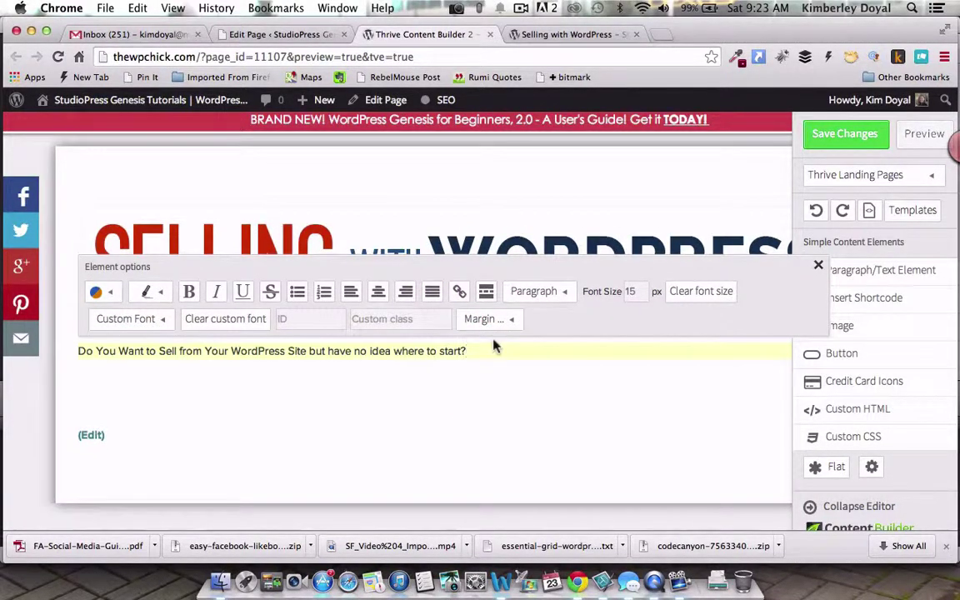
- Format the headline "Do You Want to Sell from Your WordPress Site but have no idea where to start?" as Heading 1
left_click_drag(468, 351, 158, 338)
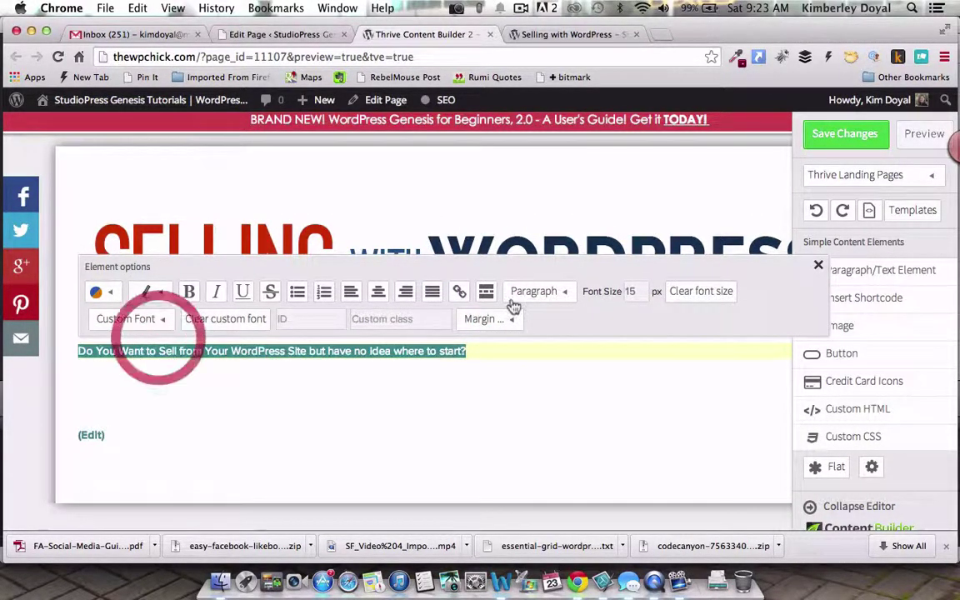
left_click(564, 292)
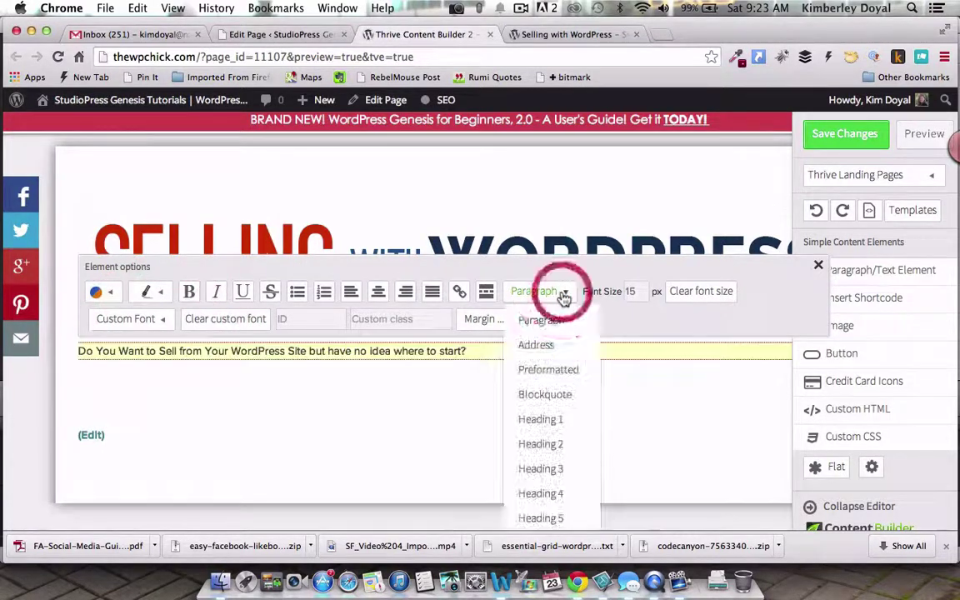
left_click(549, 420)
left_click(532, 411)
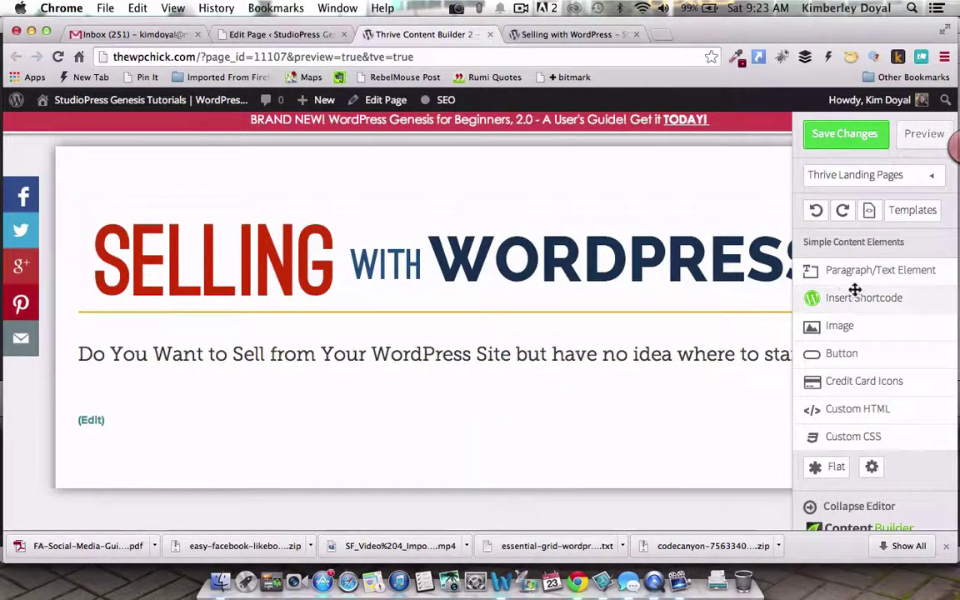
- Add a Paragraph/Text element below the headline and replace its placeholder with the cut introductory paragraphs
left_click_drag(876, 272, 654, 368)
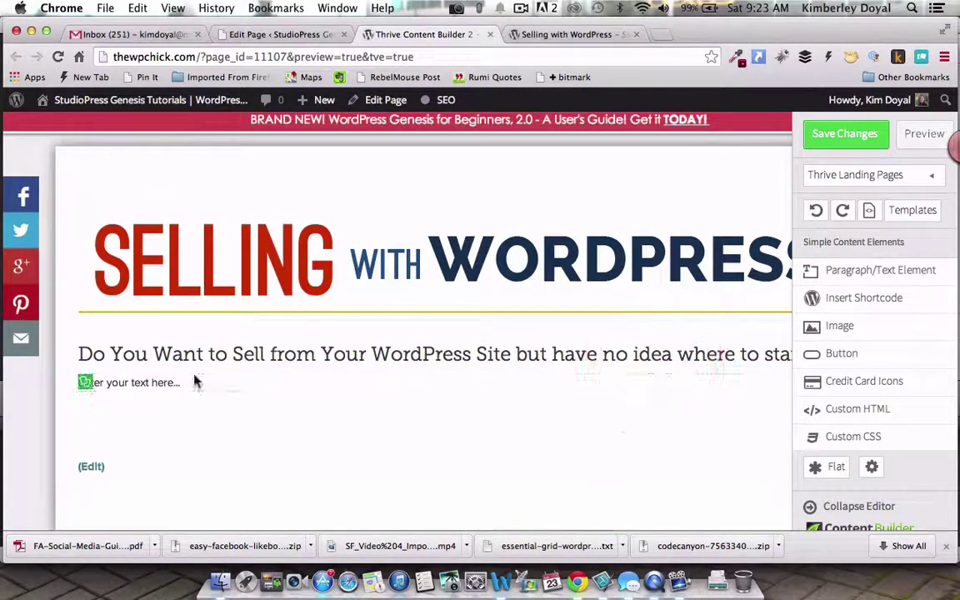
left_click(185, 379)
key("BackSpace")
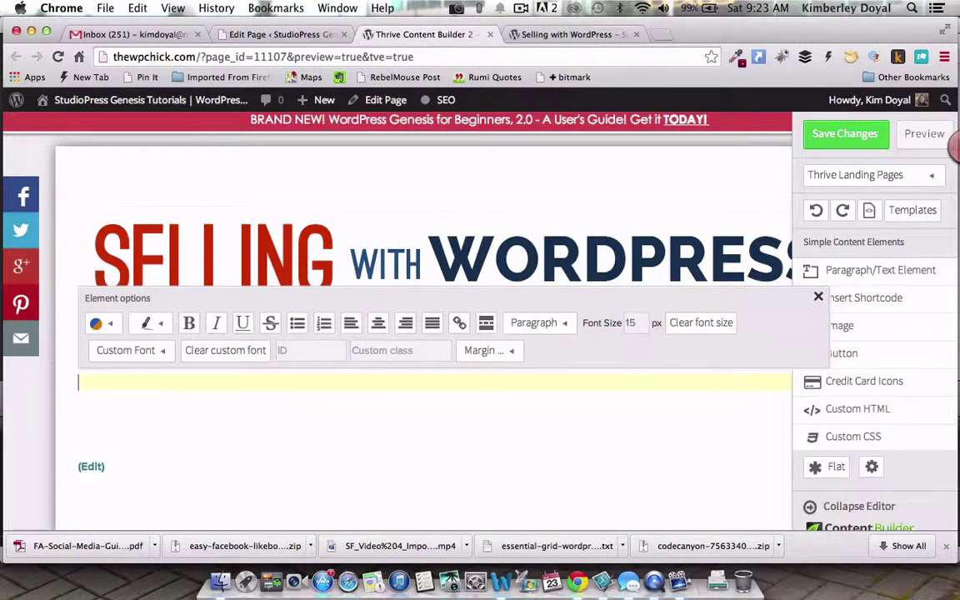
key("super+v")
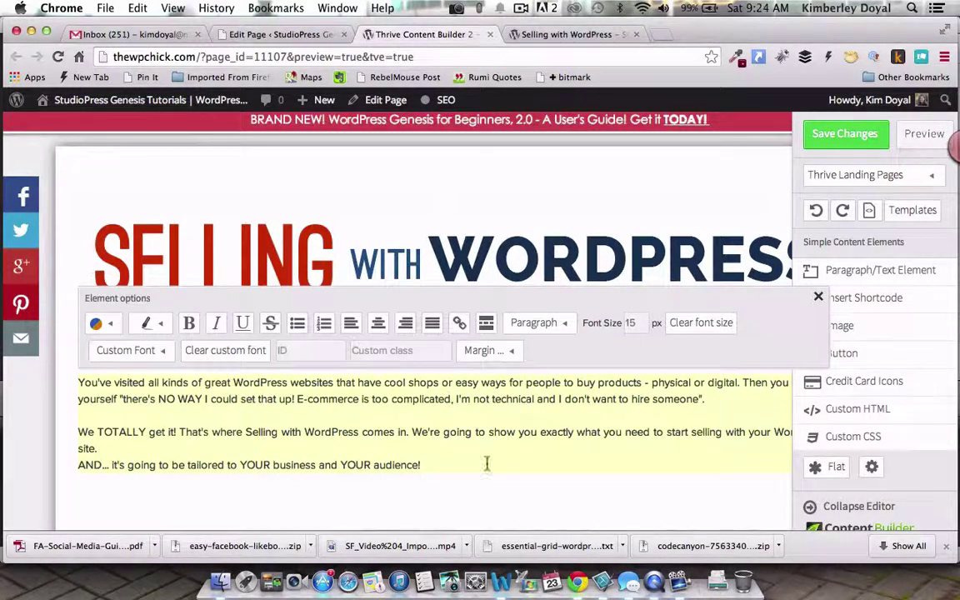
- Set the introductory paragraphs' font size to 18 px after comparing with the Selling with WordPress page, and save the page changes
left_click(590, 37)
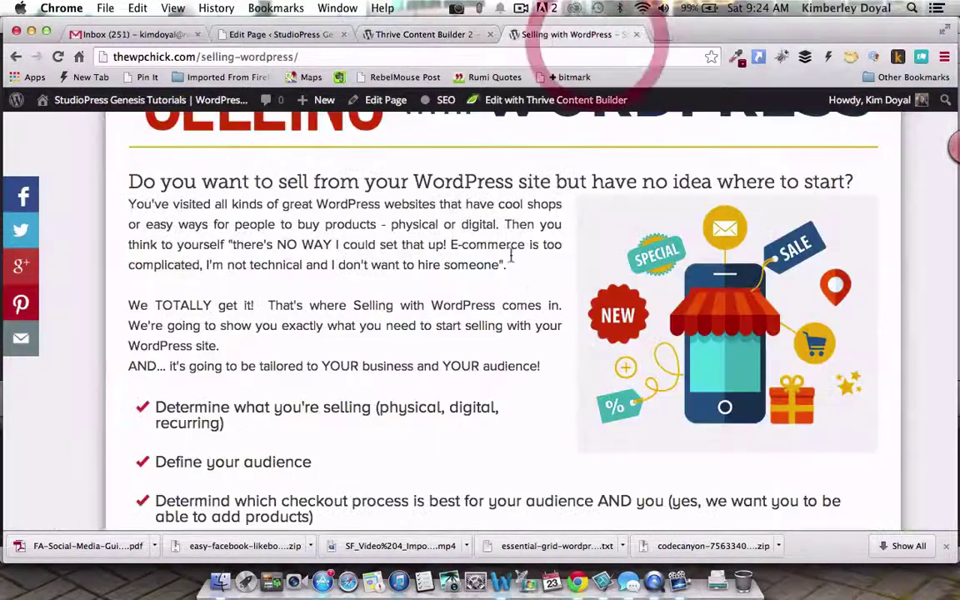
left_click(433, 34)
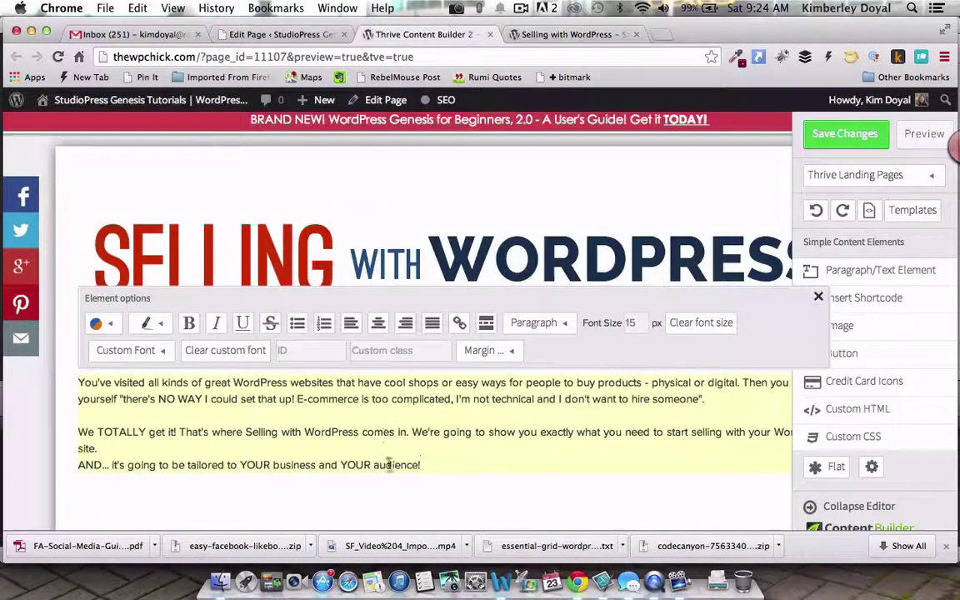
left_click_drag(430, 469, 76, 385)
left_click(642, 323)
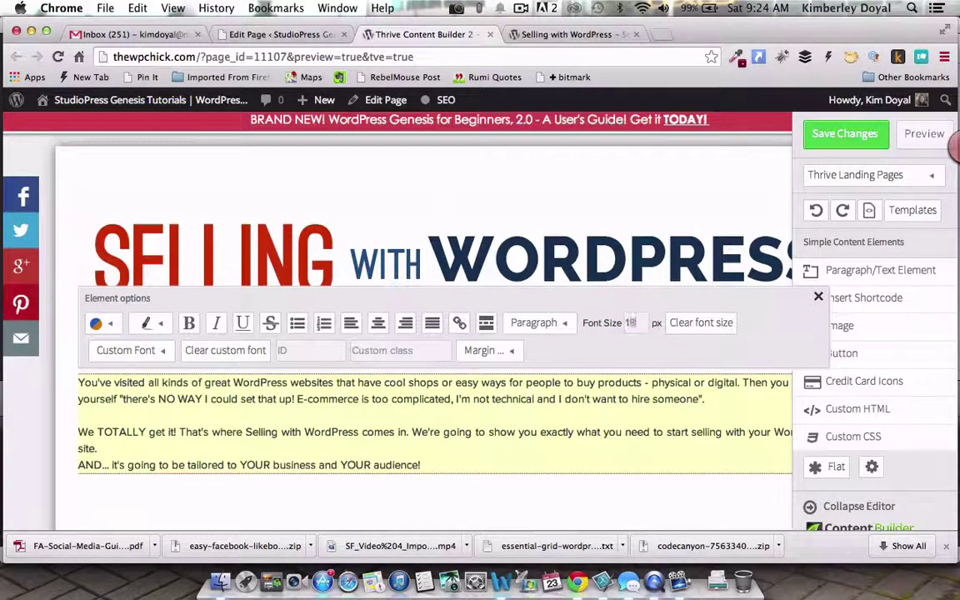
left_click(587, 310)
scroll(562, 439, "down", 1)
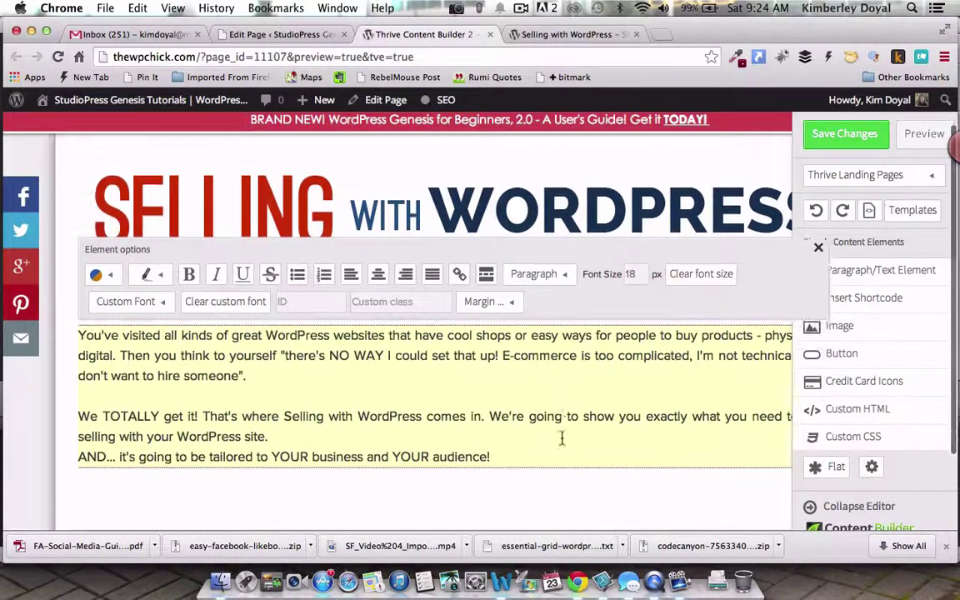
left_click(632, 510)
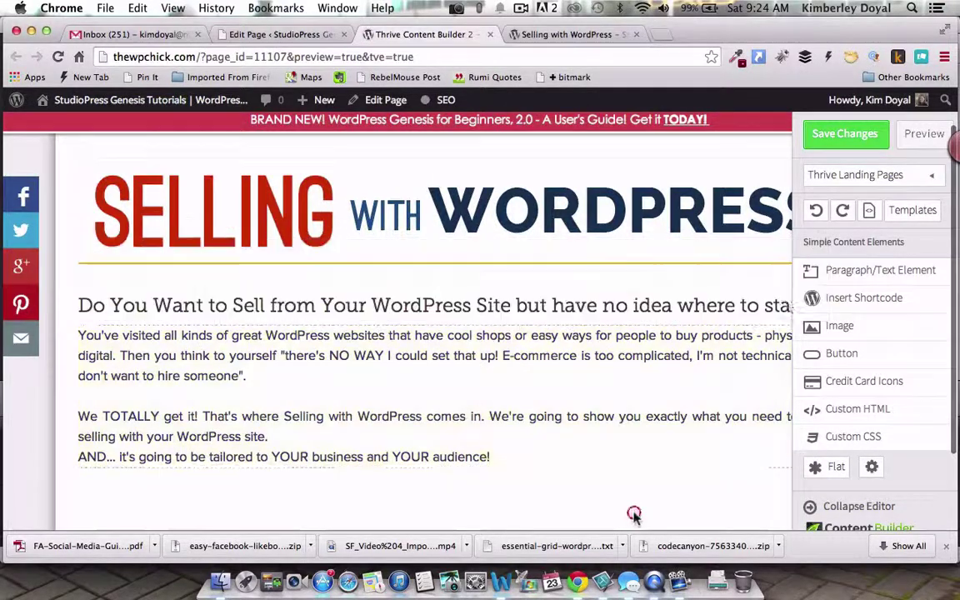
left_click(835, 147)
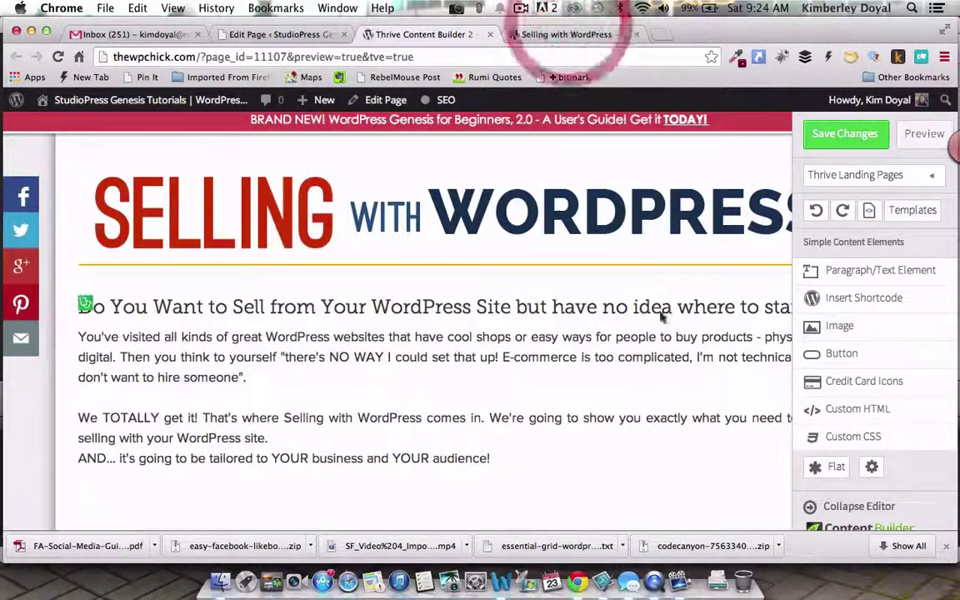
- Add an Image element between the headline and the introductory paragraphs and insert phone.png from the media library
left_click(583, 33)
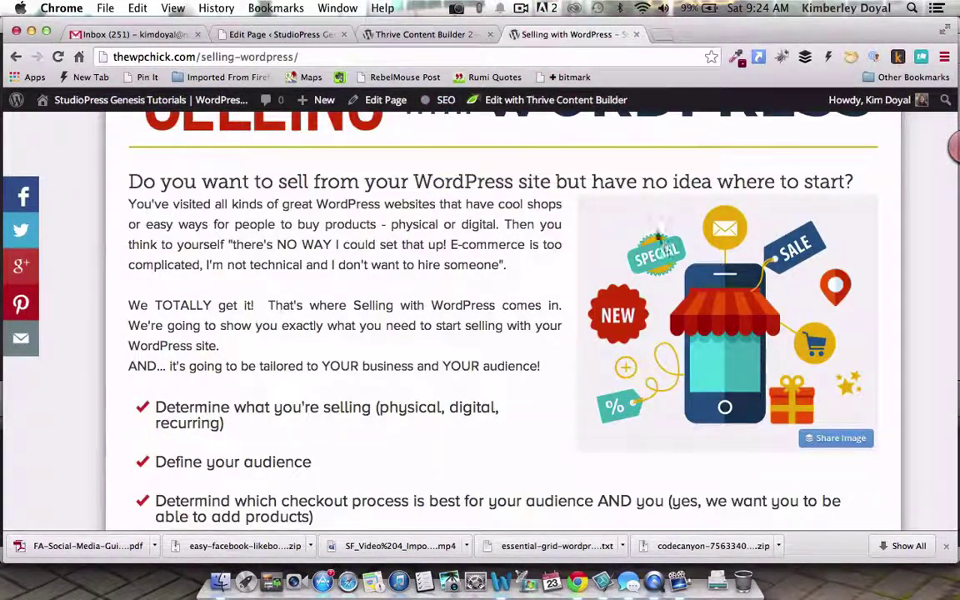
left_click(433, 35)
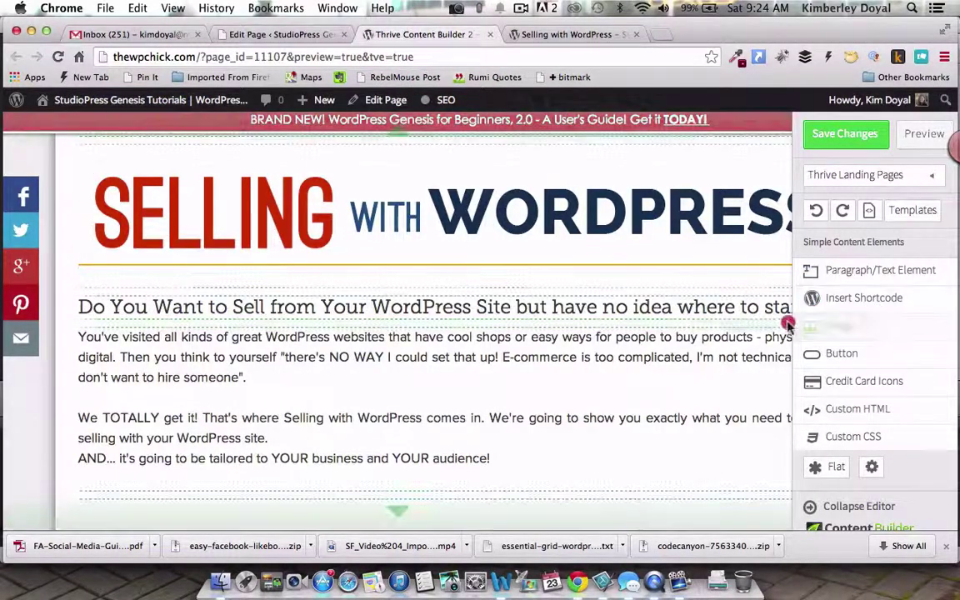
left_click_drag(789, 326, 772, 327)
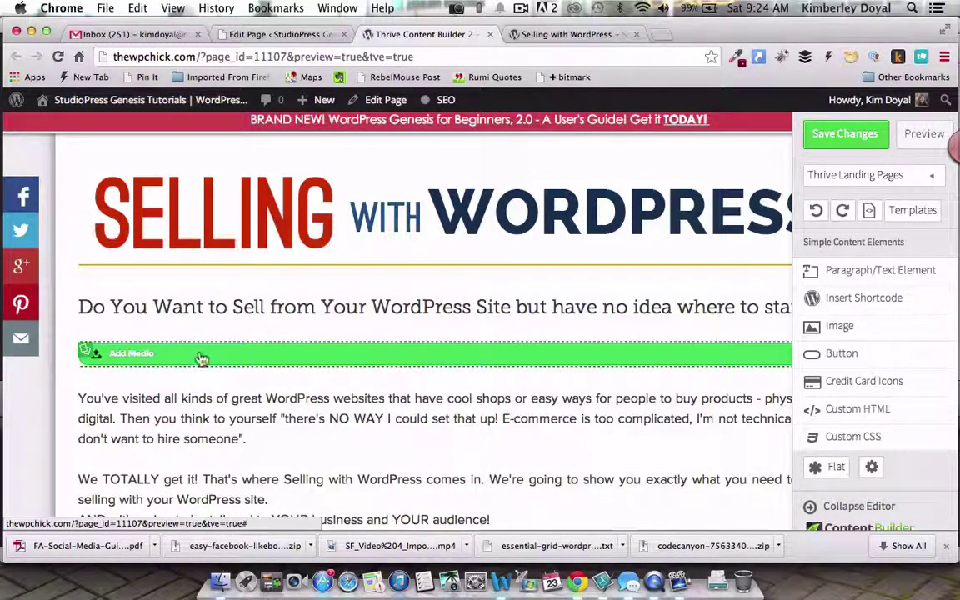
left_click(138, 355)
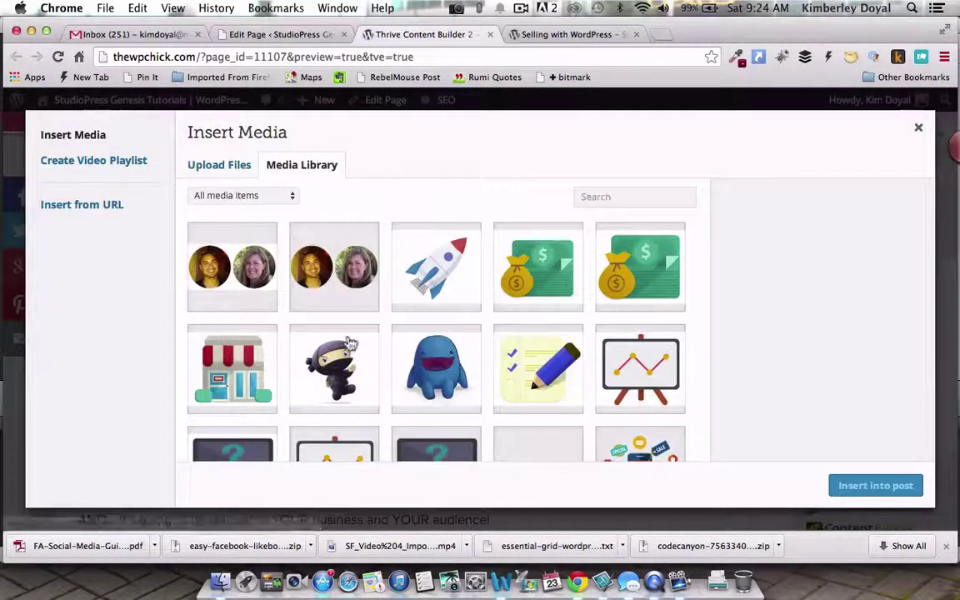
scroll(420, 342, "down", 5)
left_click(656, 289)
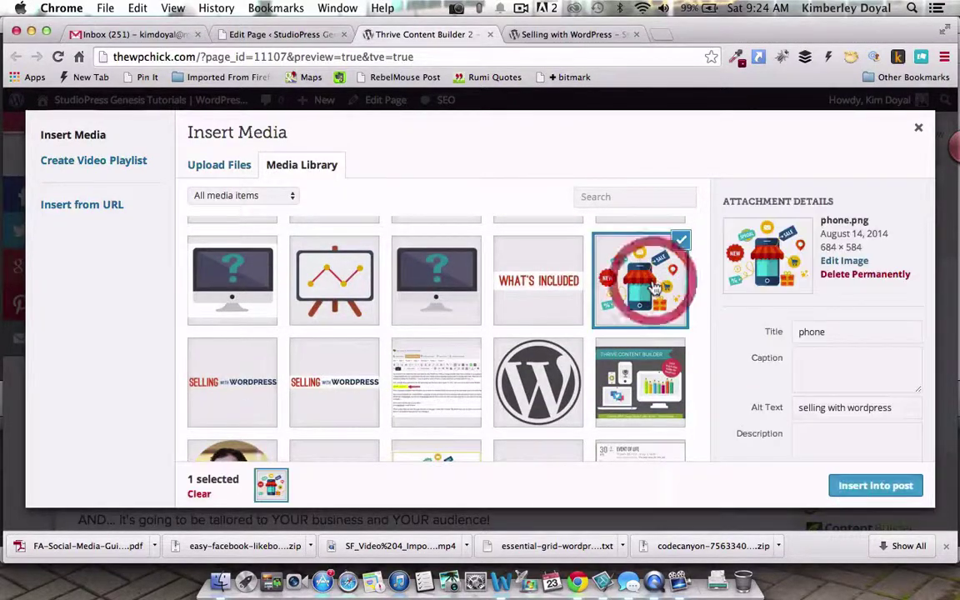
scroll(799, 328, "down", 3)
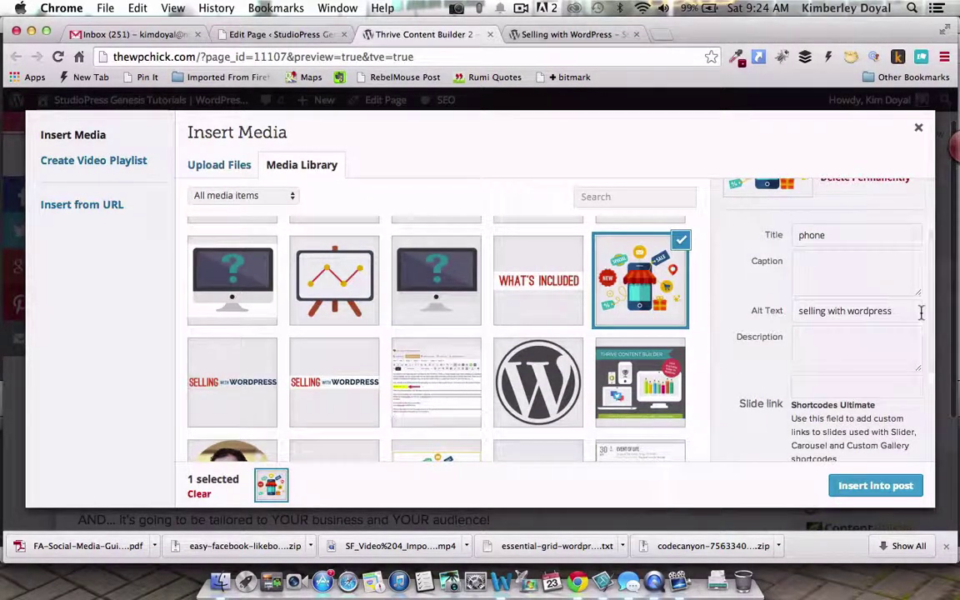
left_click_drag(893, 312, 729, 302)
scroll(750, 375, "down", 4)
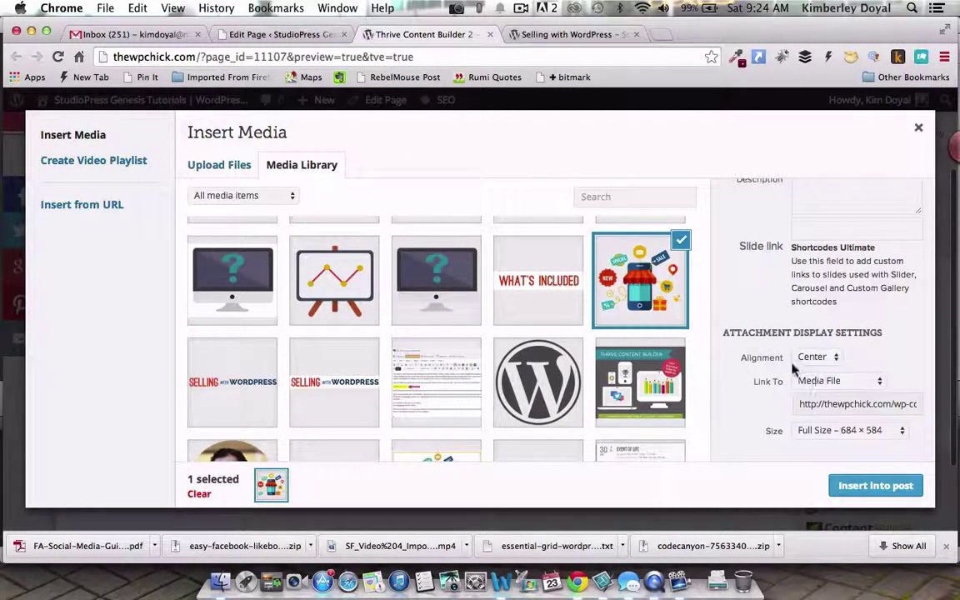
left_click(867, 485)
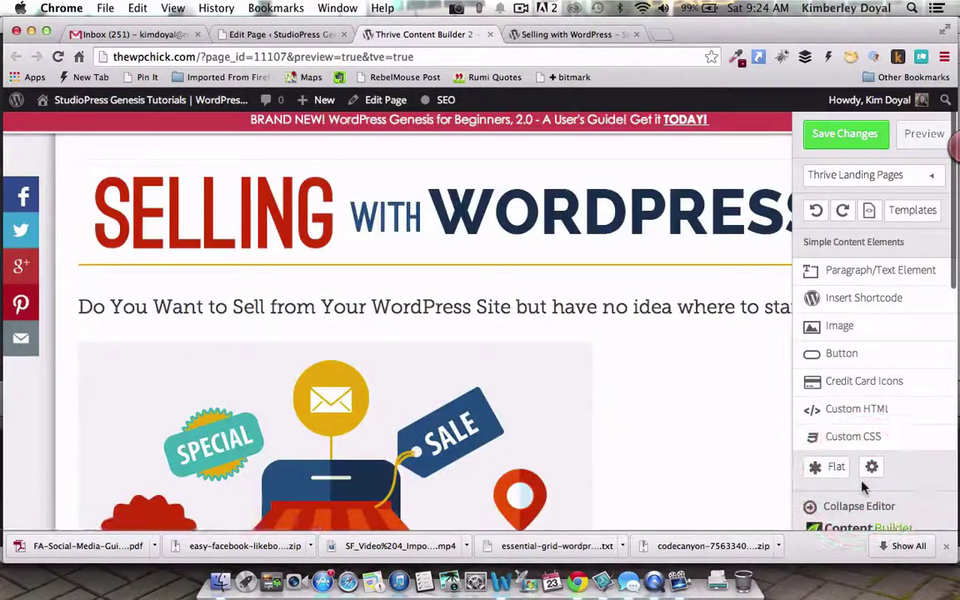
- Align the phone image to the right so the introductory paragraphs wrap beside it
scroll(664, 392, "down", 5)
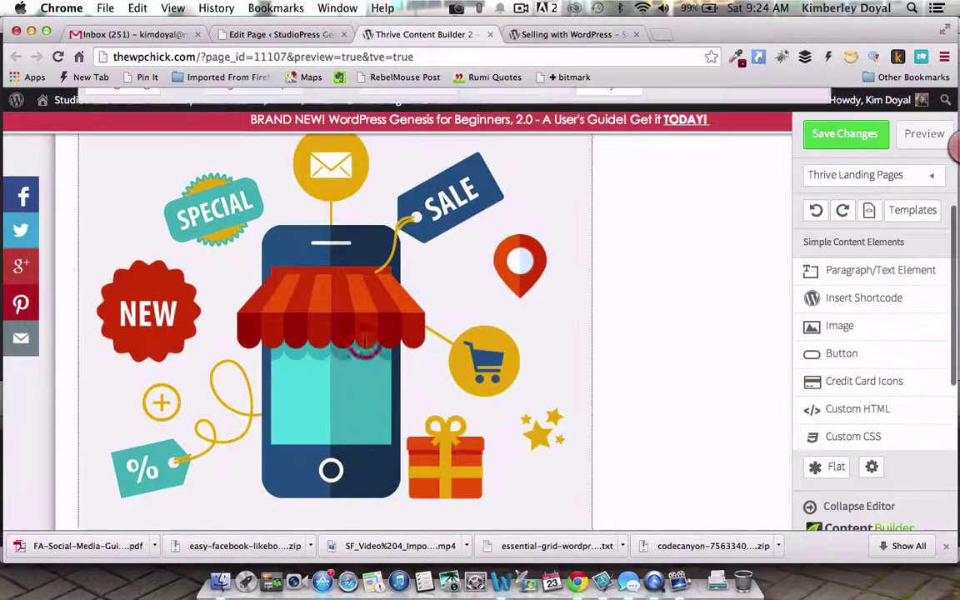
left_click(364, 344)
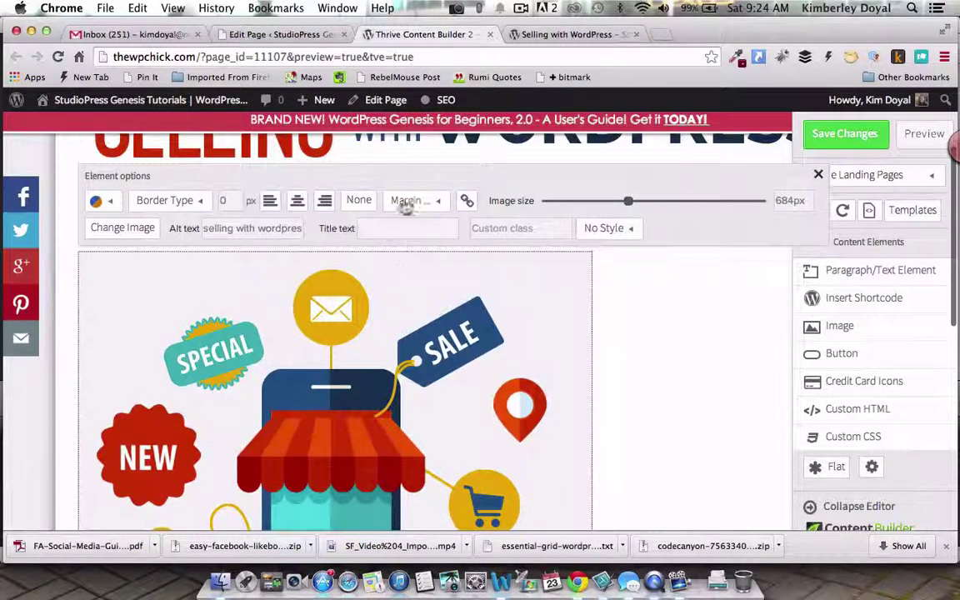
left_click(325, 201)
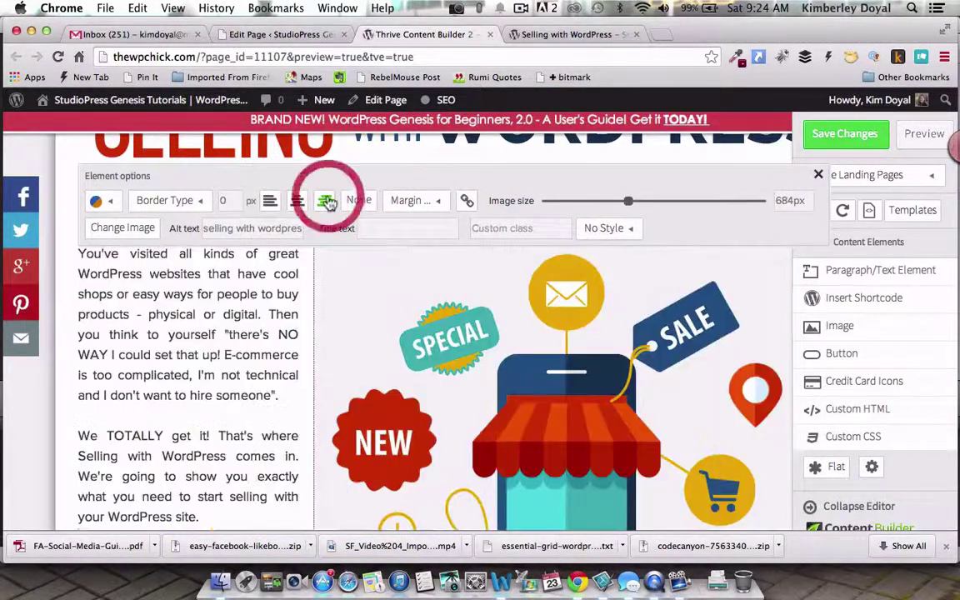
scroll(649, 408, "down", 3)
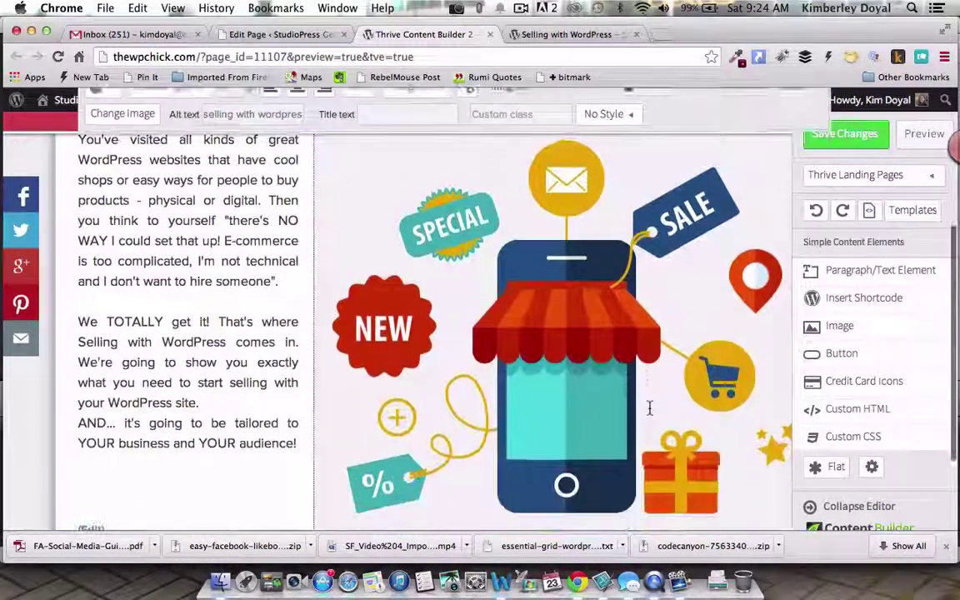
scroll(649, 407, "up", 4)
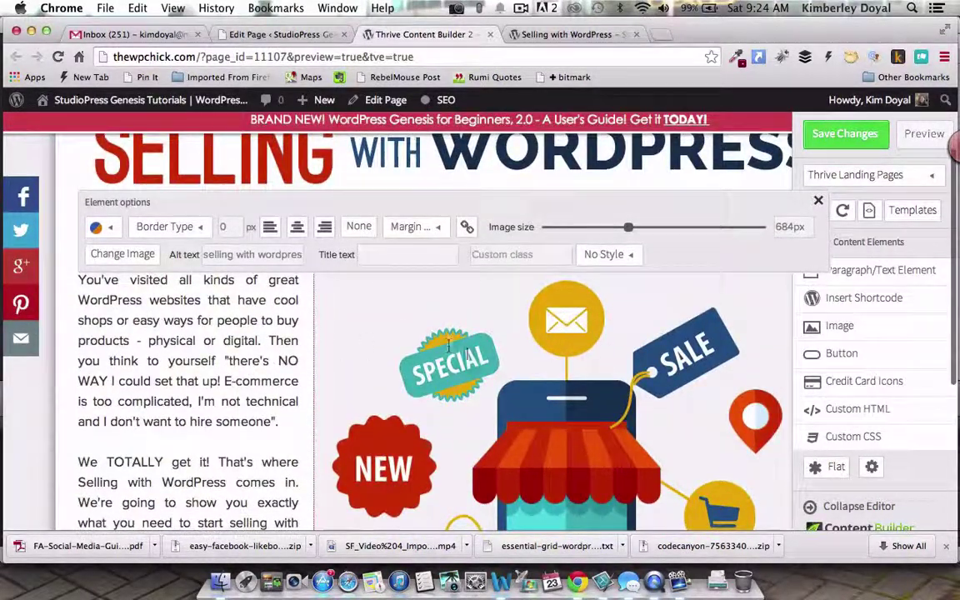
- Resize the phone image to 400 px, save the page changes, and collapse the editor to check the layout
left_click_drag(629, 232, 594, 237)
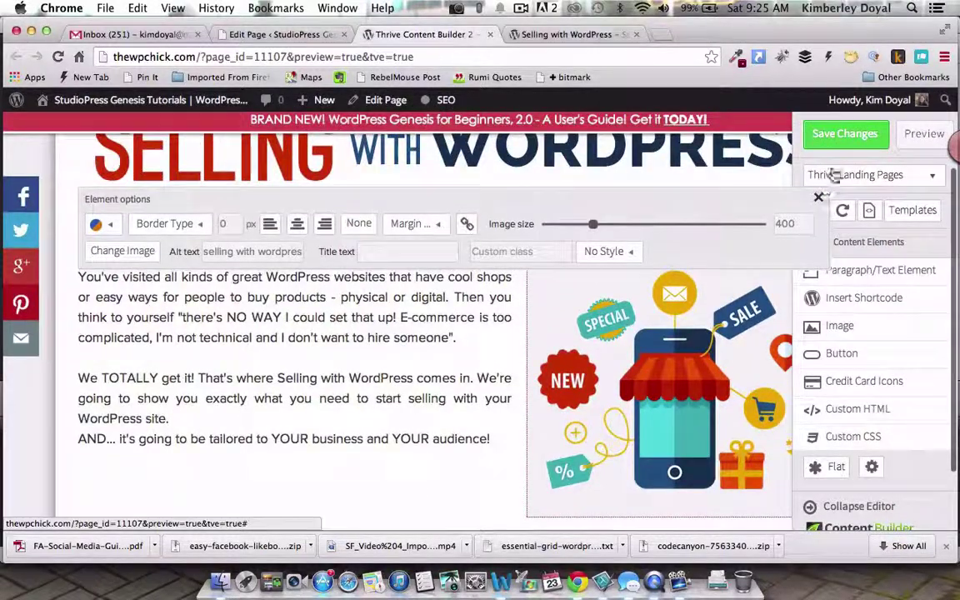
left_click(843, 133)
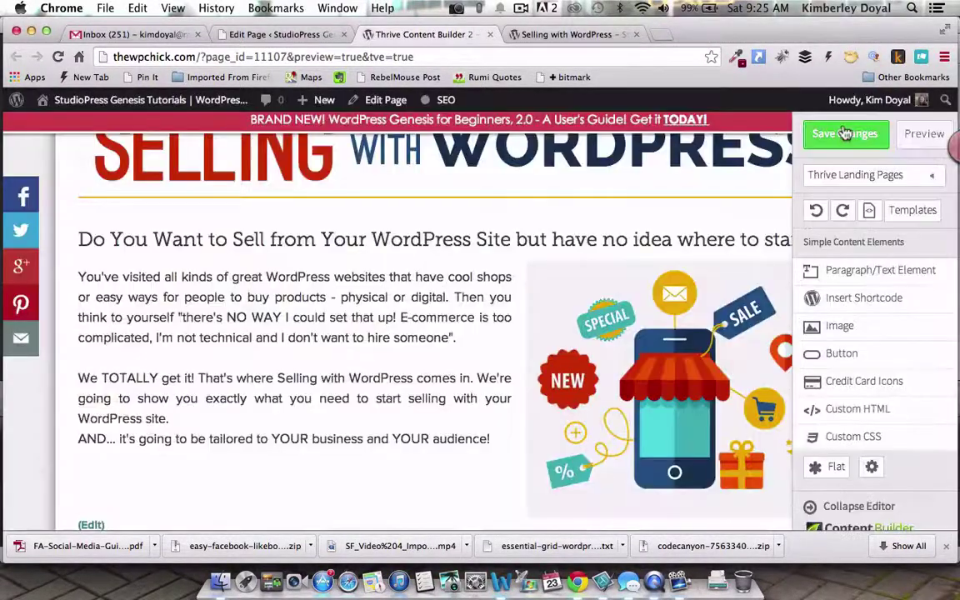
left_click(810, 507)
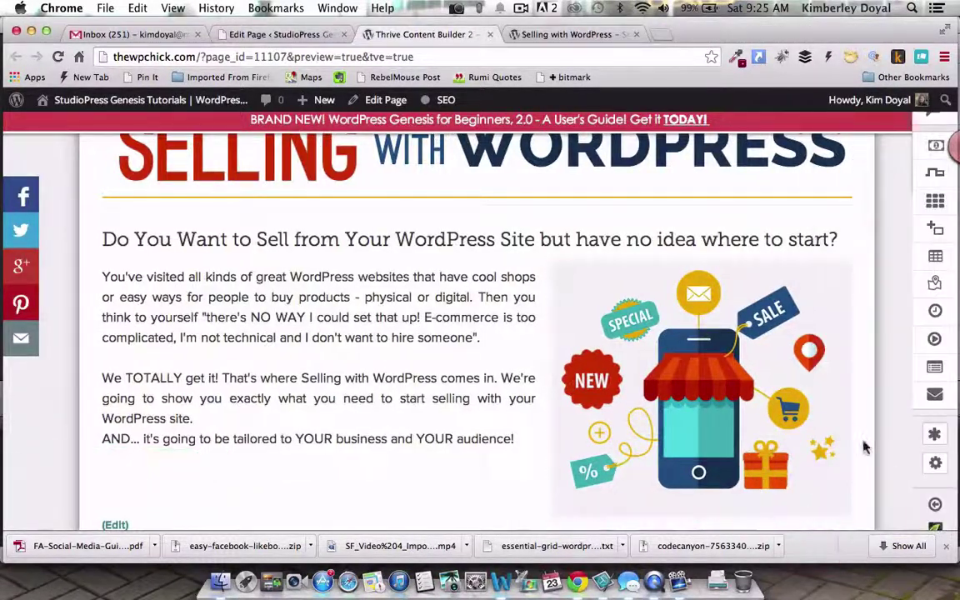
scroll(867, 427, "down", 2)
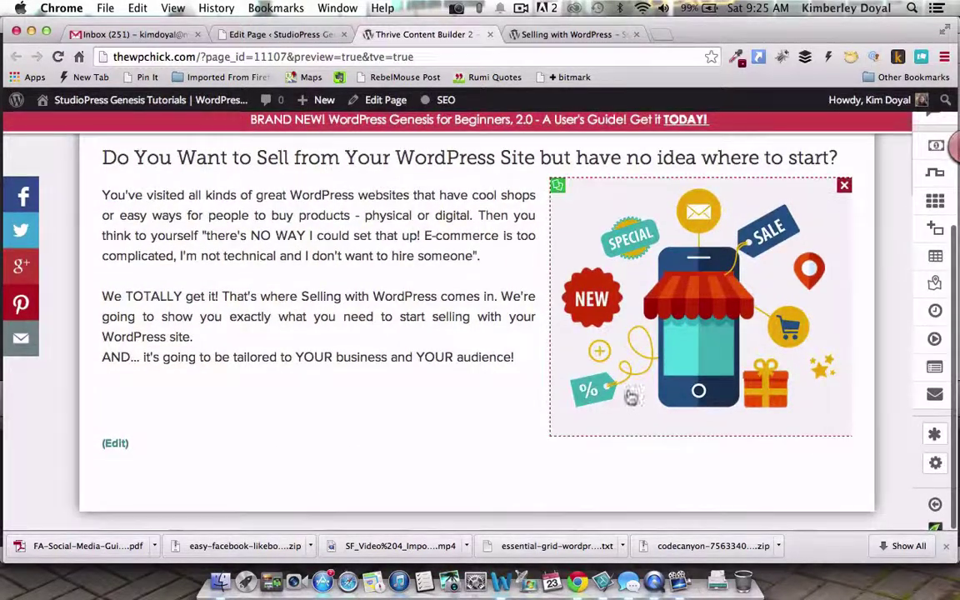
scroll(503, 389, "up", 2)
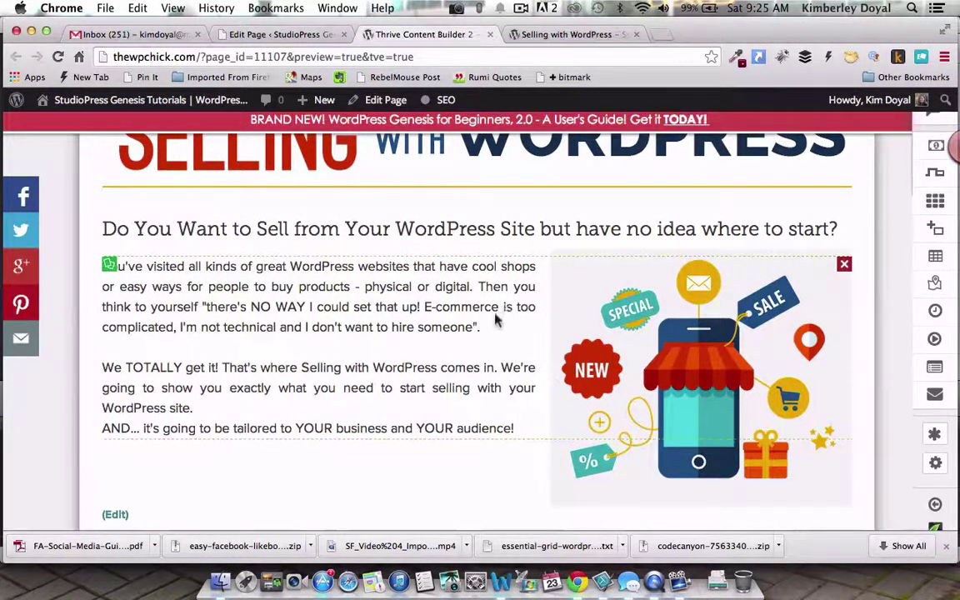
- Copy the first checklist item, "Determine what you're selling (physical, digital, recurring)", from the Selling with WordPress page and return to the editor page
left_click(552, 35)
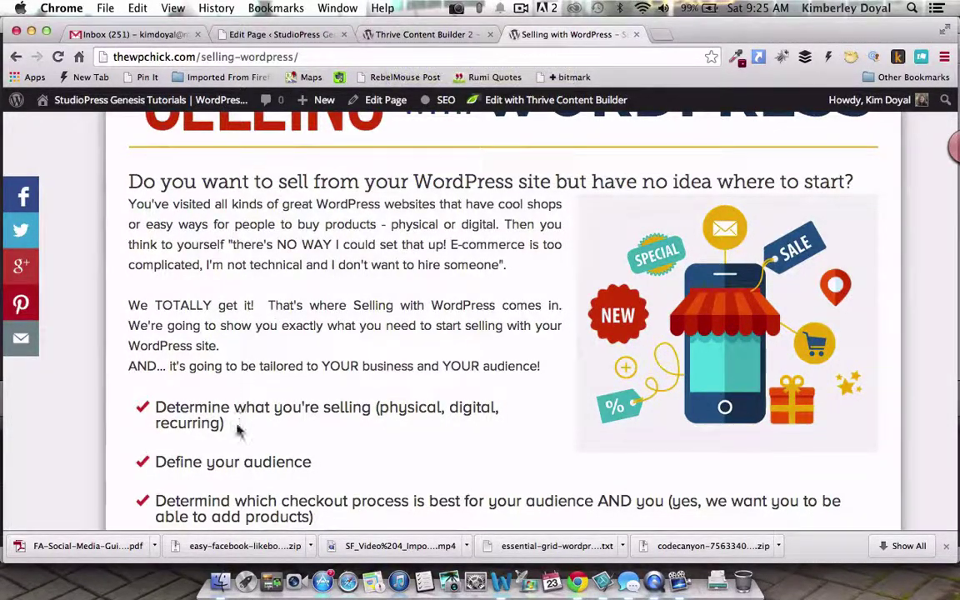
left_click_drag(229, 407, 156, 407)
key("super+c")
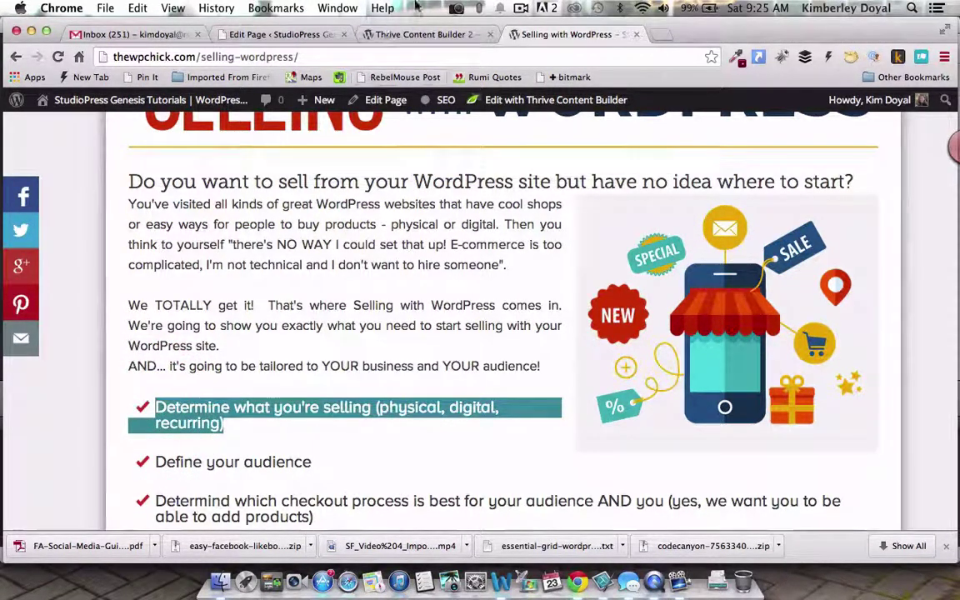
left_click(421, 34)
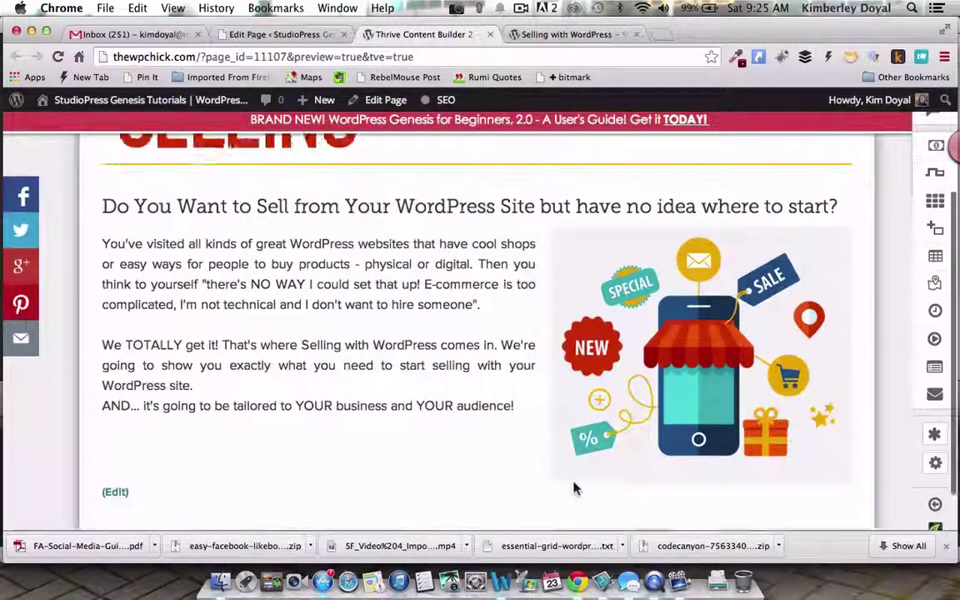
left_click(575, 34)
scroll(543, 194, "down", 1)
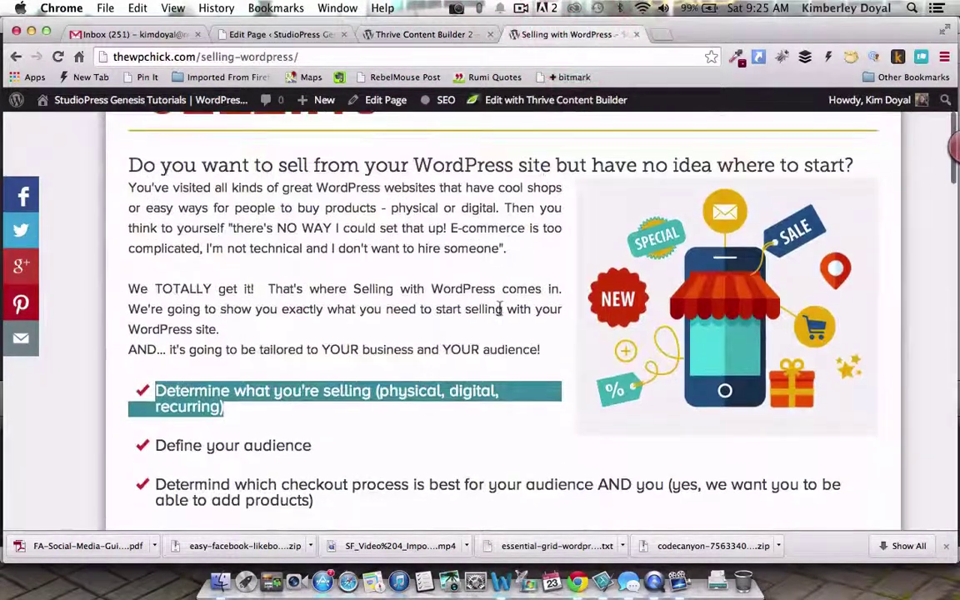
left_click(425, 35)
scroll(489, 379, "down", 2)
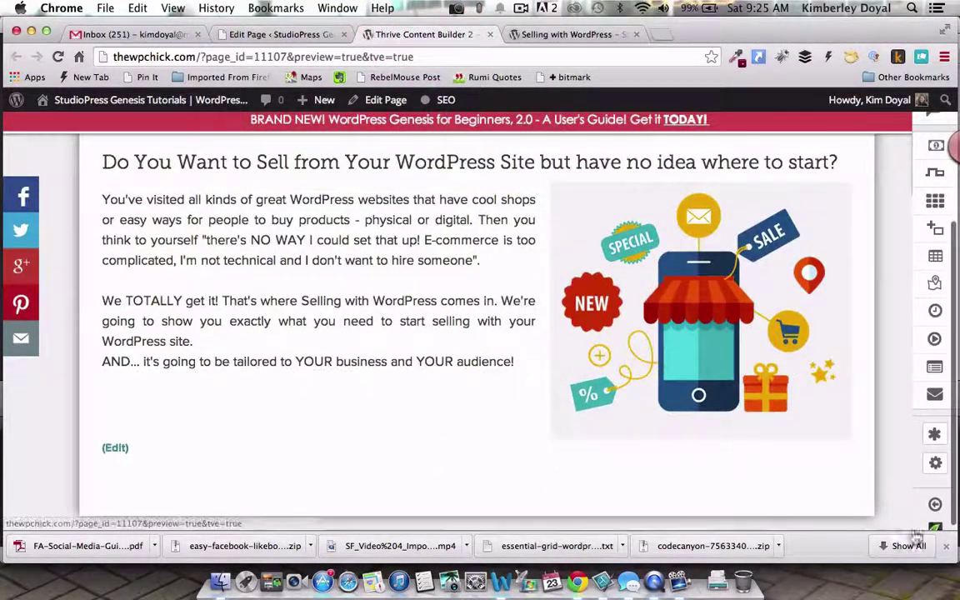
- Expand the editor and add a Styled List in Style 1 with check marks below the introductory paragraphs
left_click(935, 506)
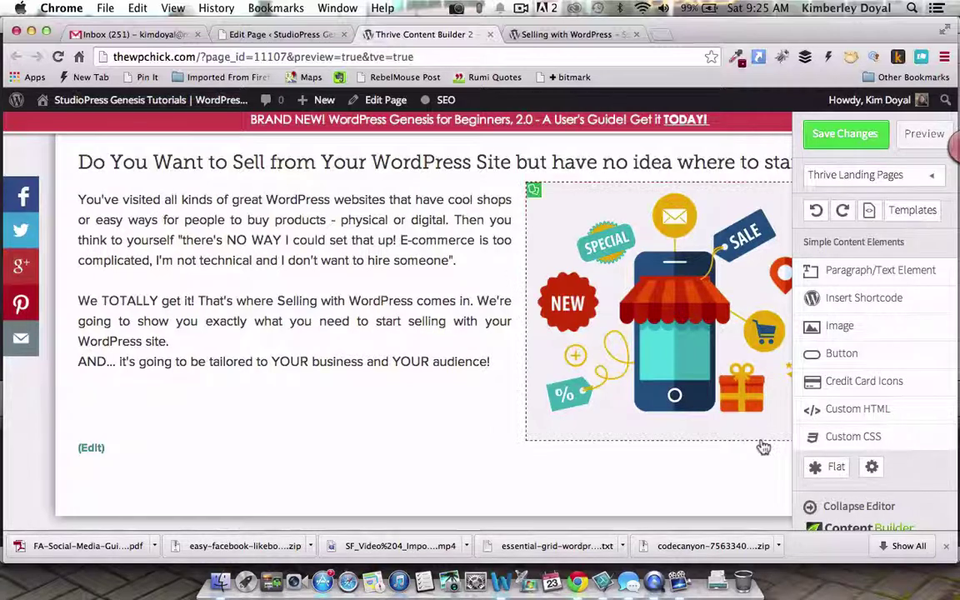
scroll(869, 409, "down", 10)
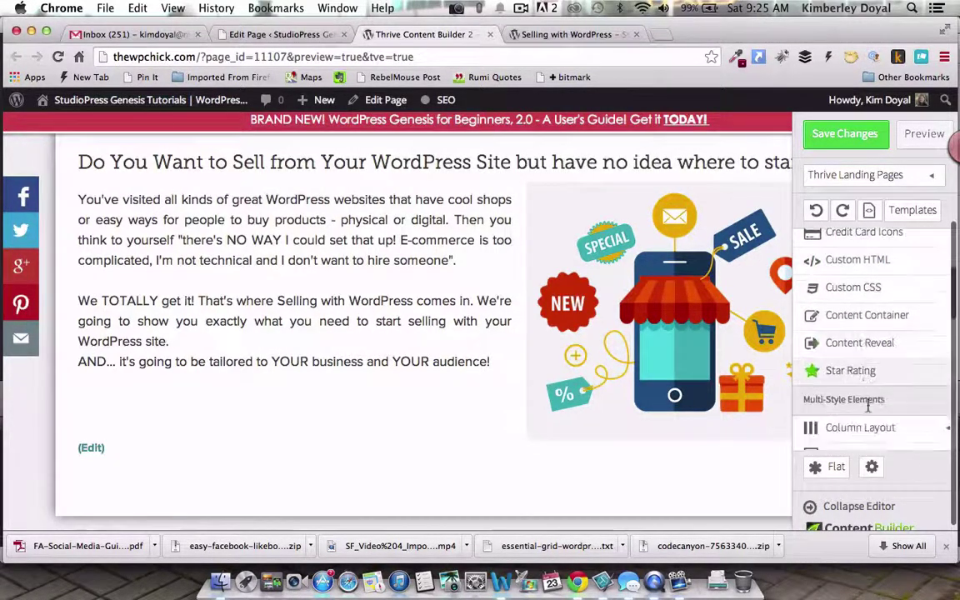
scroll(869, 410, "down", 6)
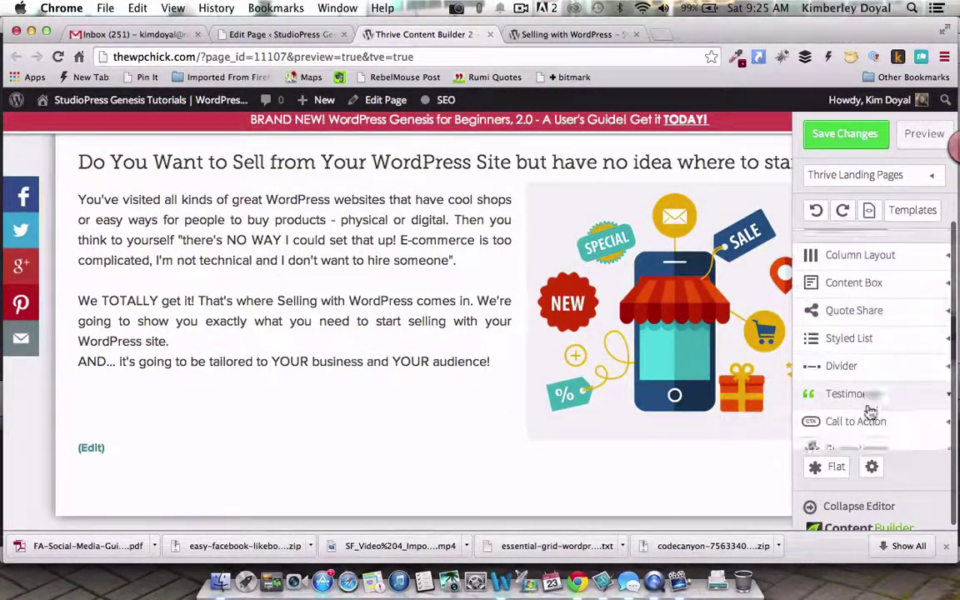
scroll(869, 410, "down", 5)
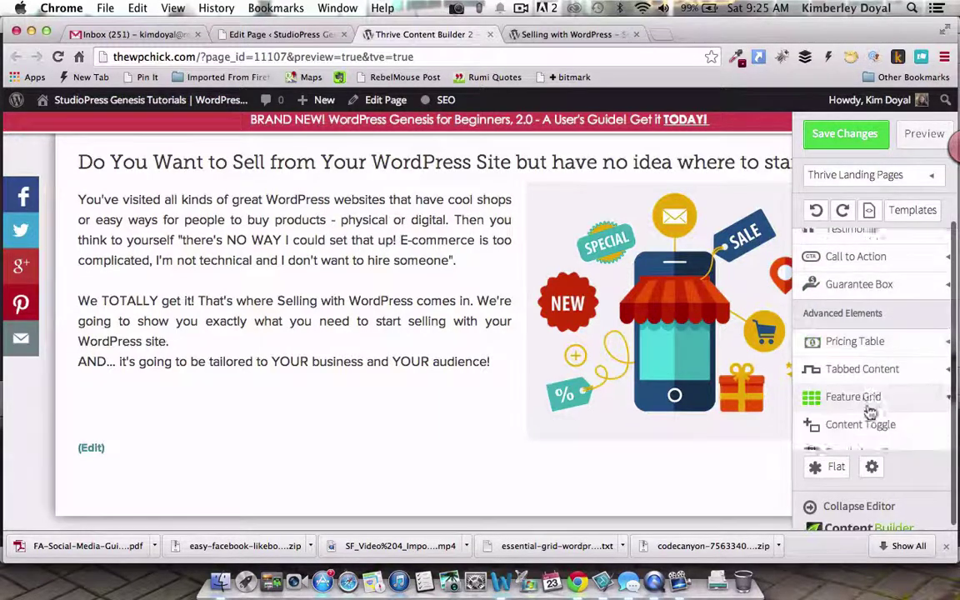
scroll(870, 410, "up", 6)
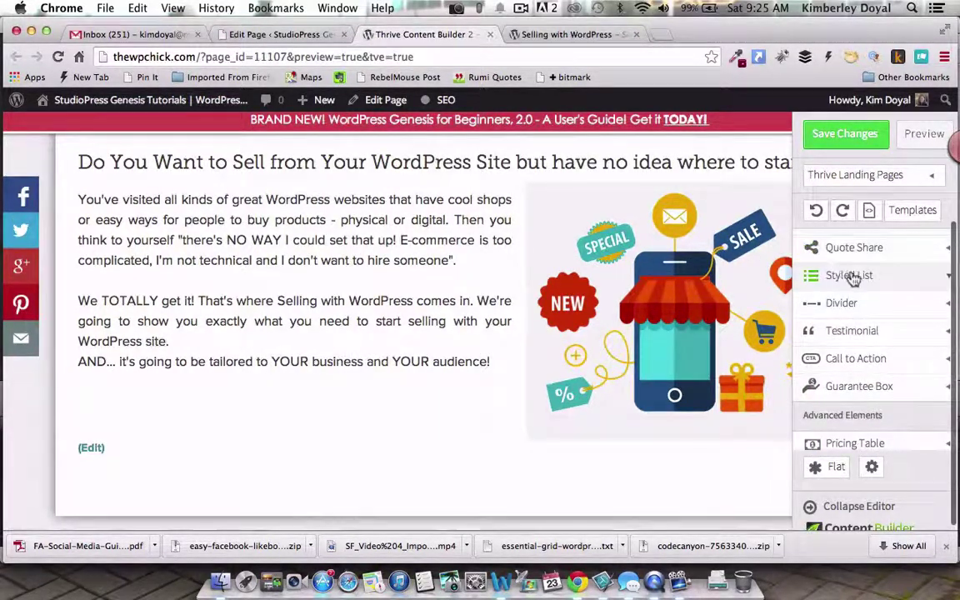
left_click(939, 275)
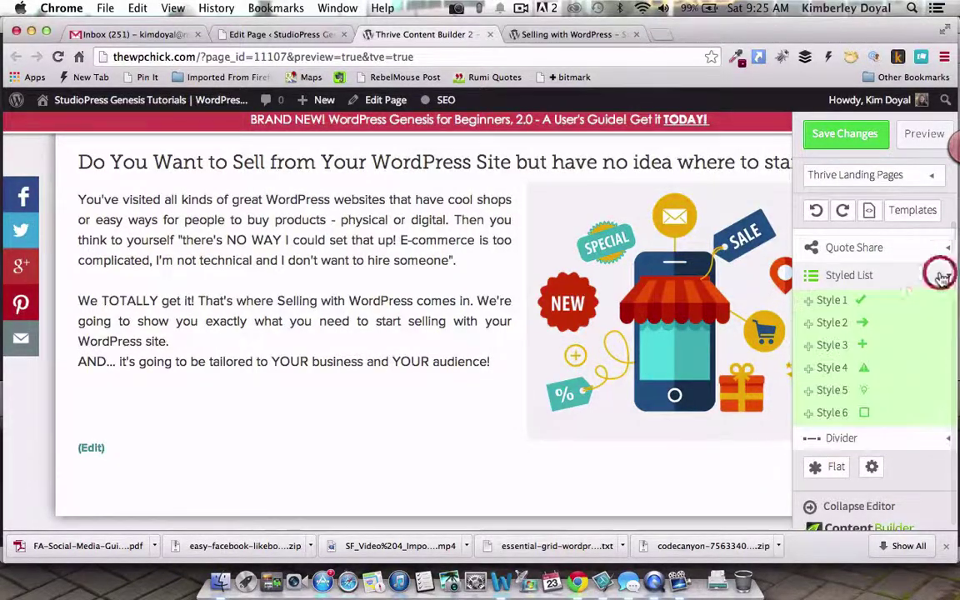
left_click(846, 303)
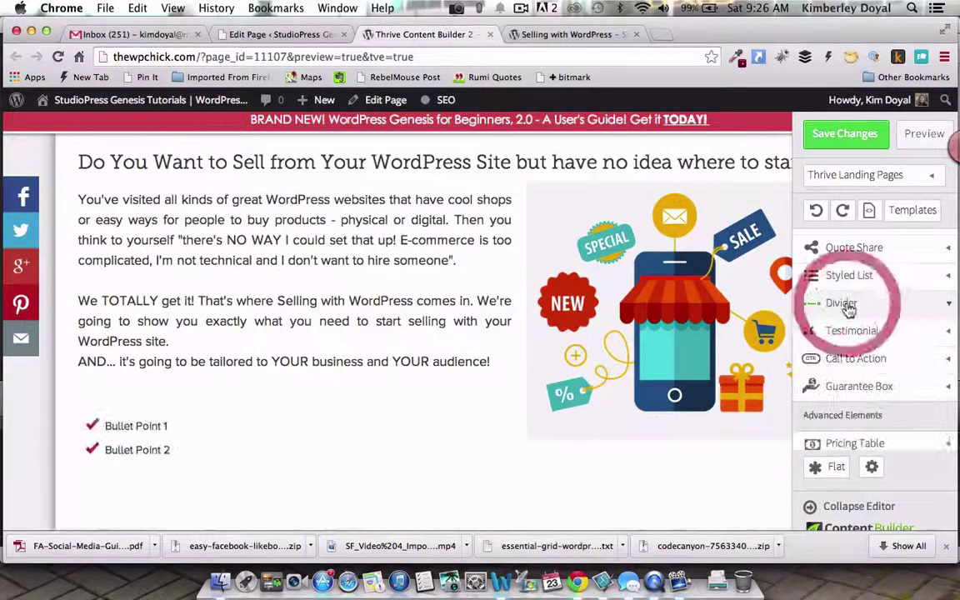
- Replace the "Bullet Point 1" placeholder with the copied text "Determine what you're selling (physical, digital, recurring)"
left_click(175, 427)
left_click_drag(175, 428, 104, 424)
key("BackSpace")
key("super+v")
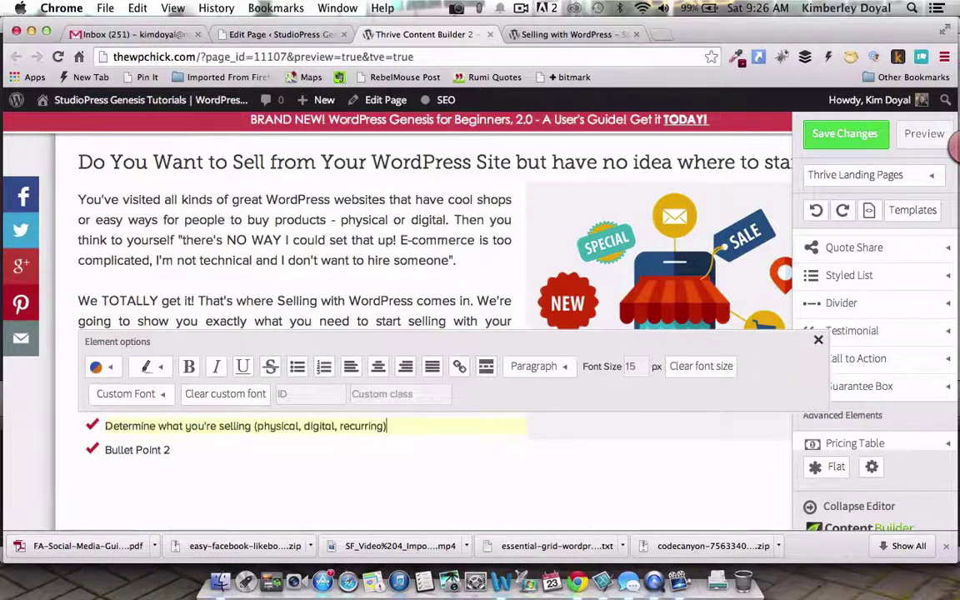
- Set the font size of the "Determine what you're selling" bullet to 20 px
left_click_drag(388, 428, 101, 428)
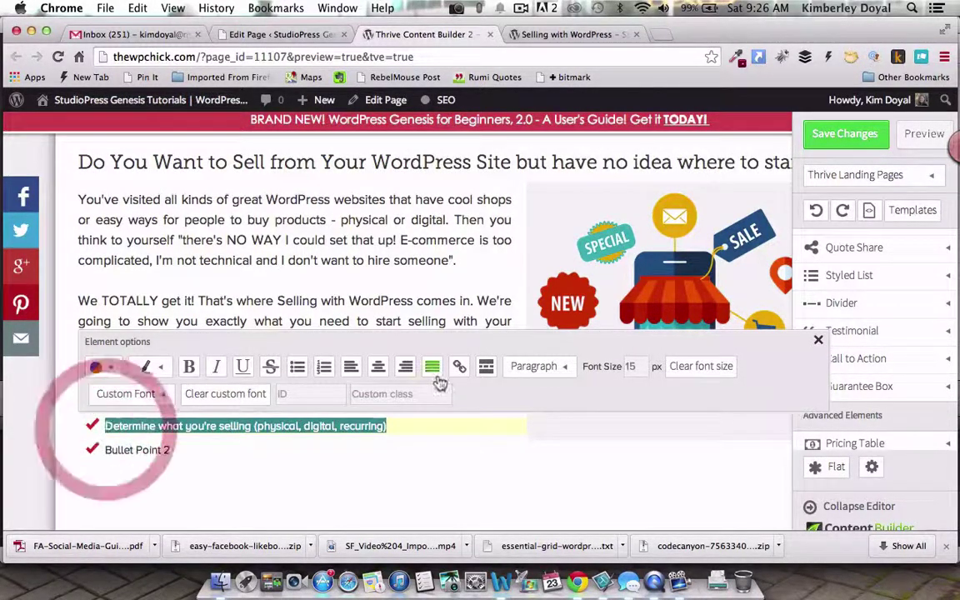
left_click(635, 368)
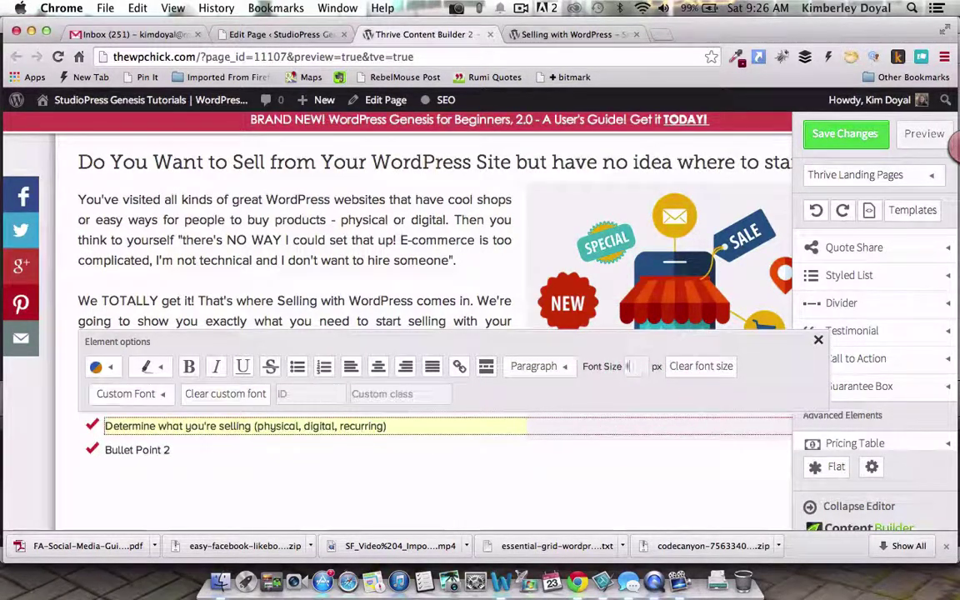
type("20")
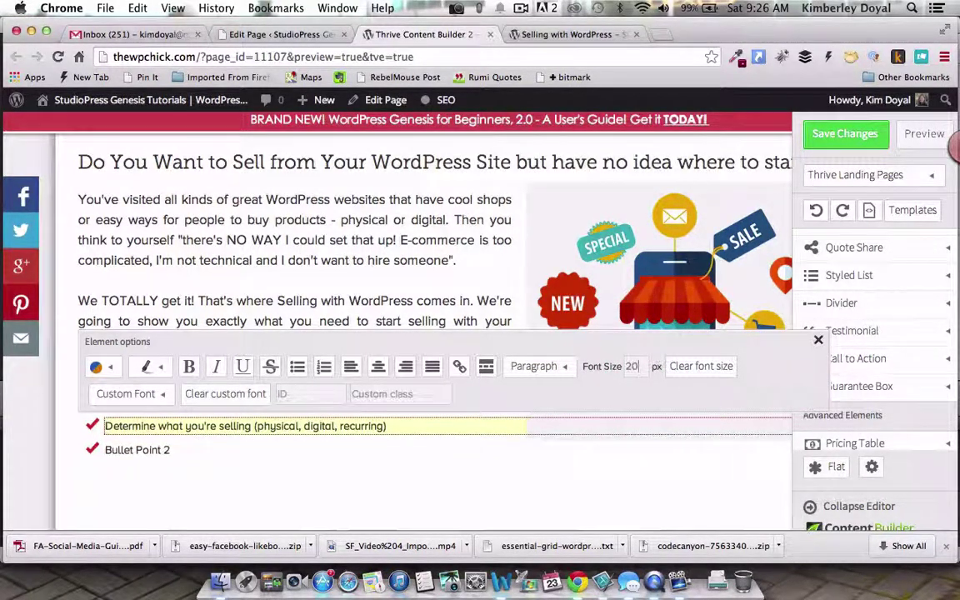
left_click(464, 428)
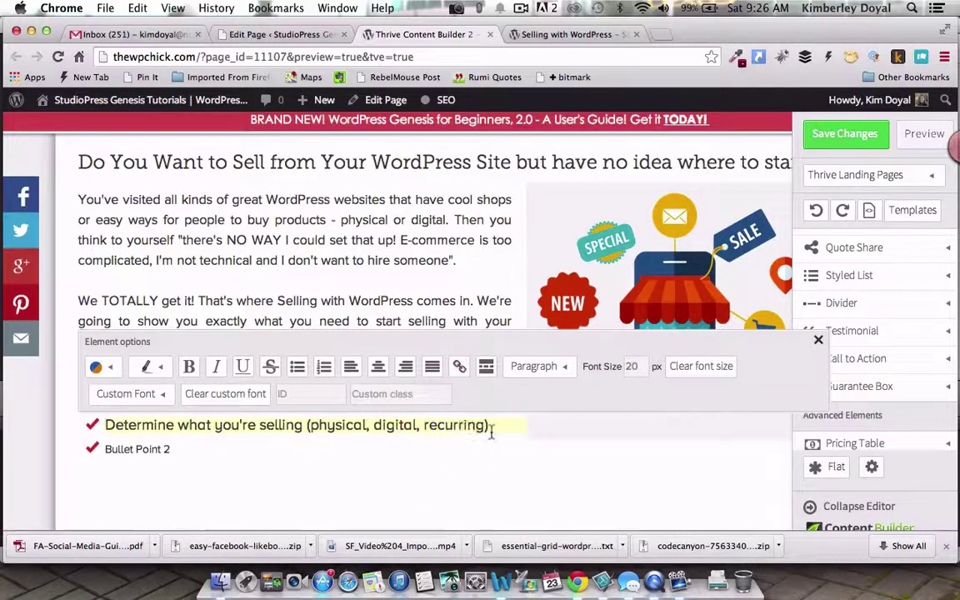
triple_click(507, 427)
key("BackSpace")
left_click(337, 458)
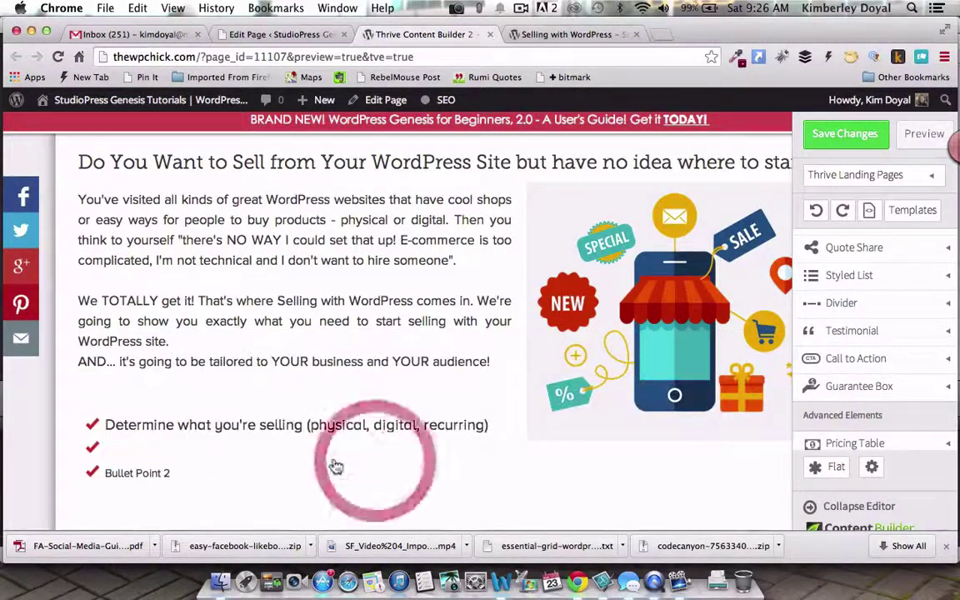
left_click(278, 452)
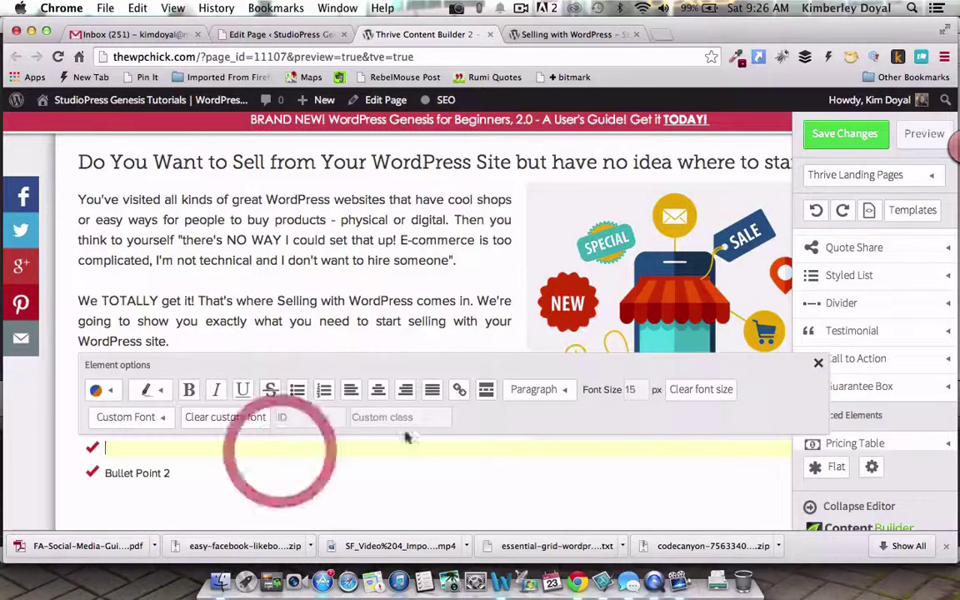
left_click(822, 367)
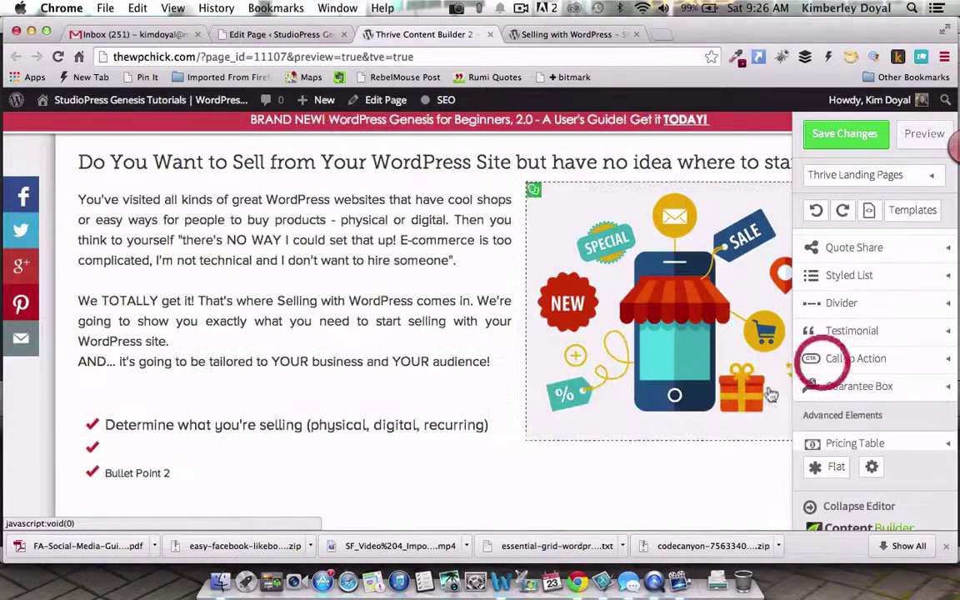
left_click(809, 506)
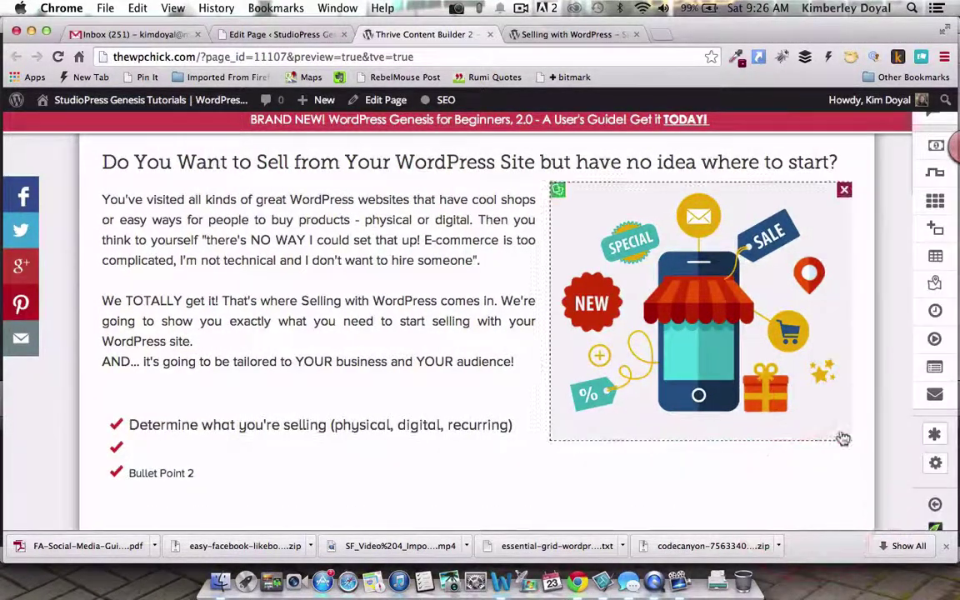
left_click(844, 450)
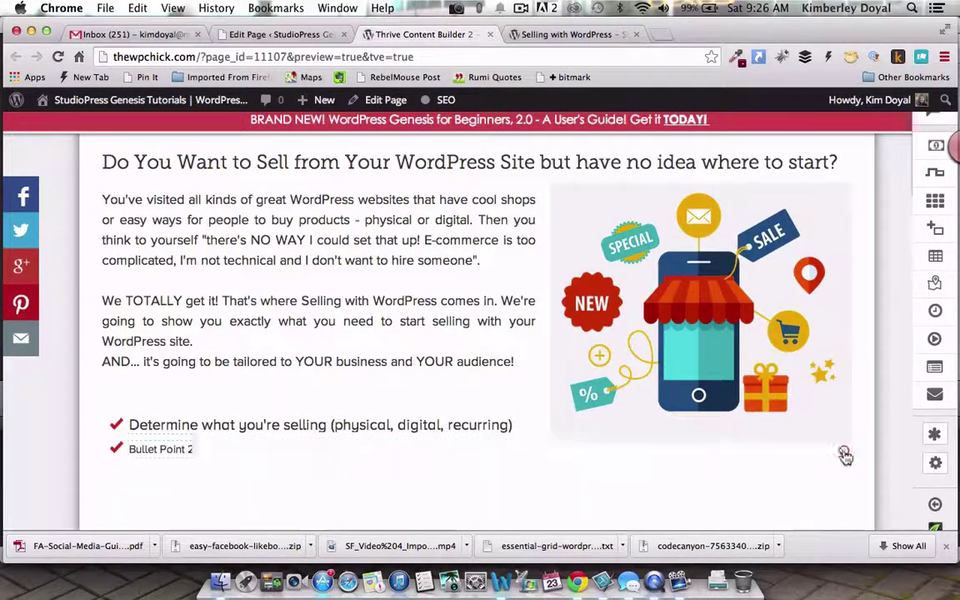
- Insert a line break after the first bullet's text to add space above "Bullet Point 2"
left_click(523, 425)
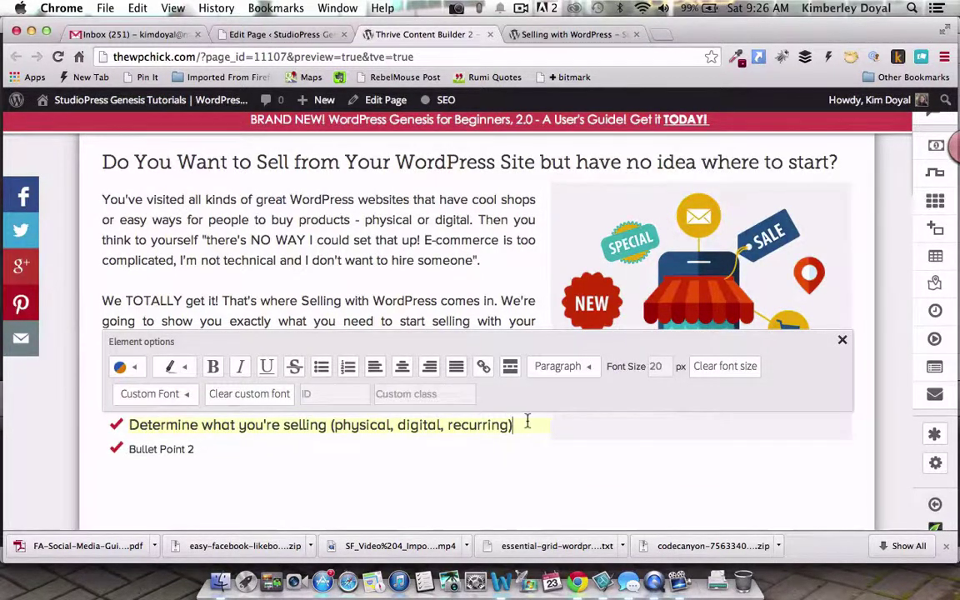
key("Return")
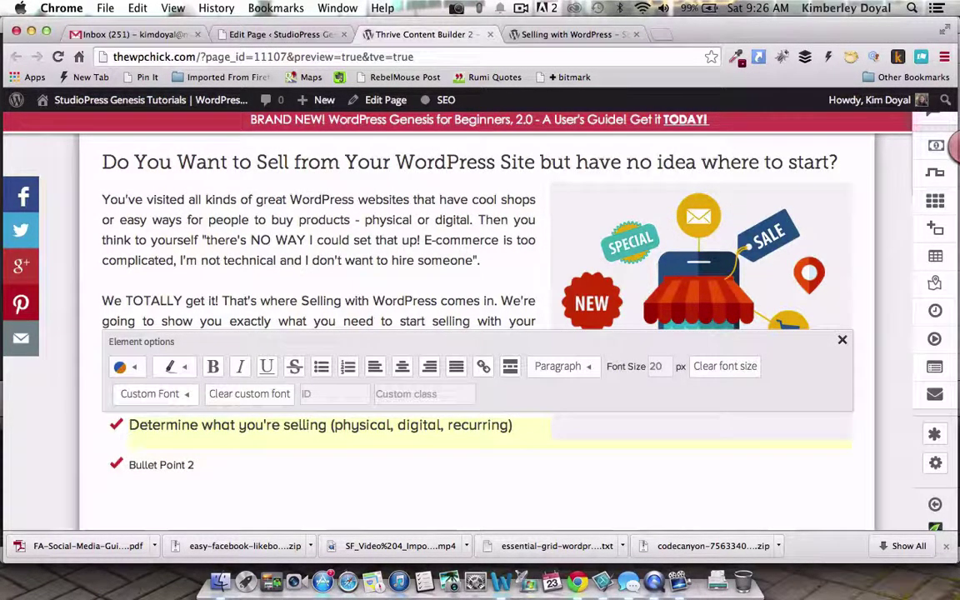
left_click(325, 489)
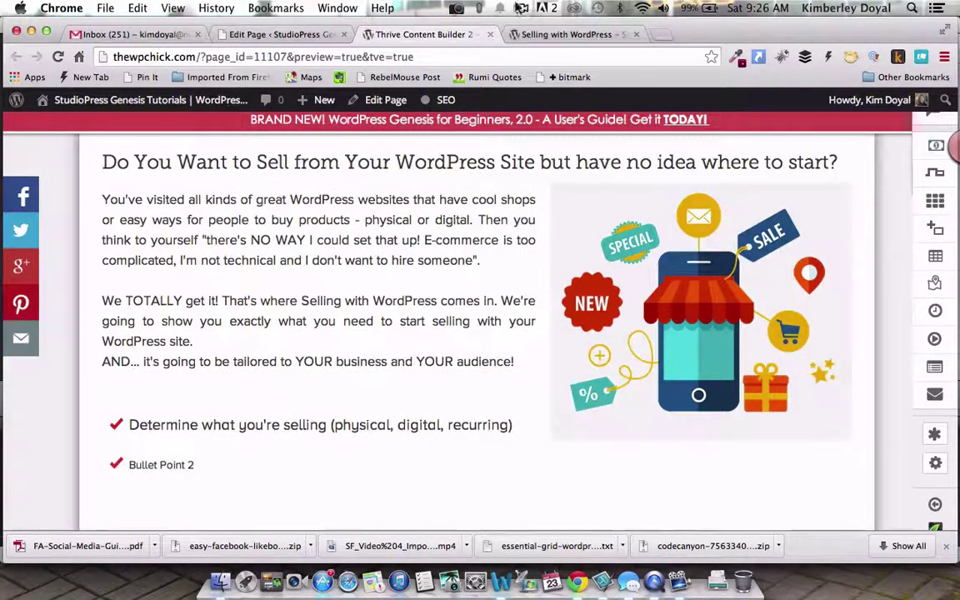
left_click(521, 9)
left_click(534, 56)
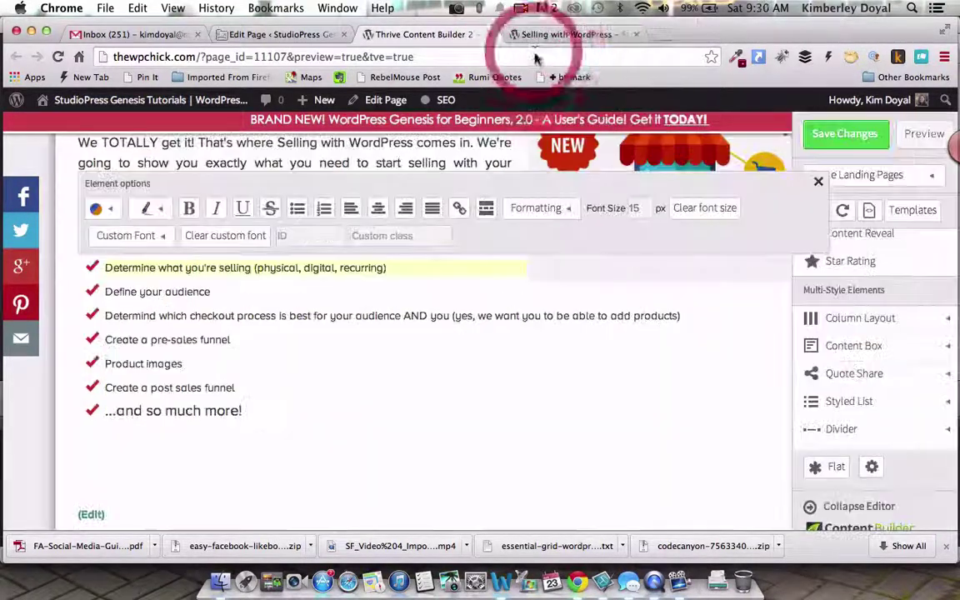
- Save the page changes and set the first bullet of the completed checklist to a 20 px font size
left_click(852, 138)
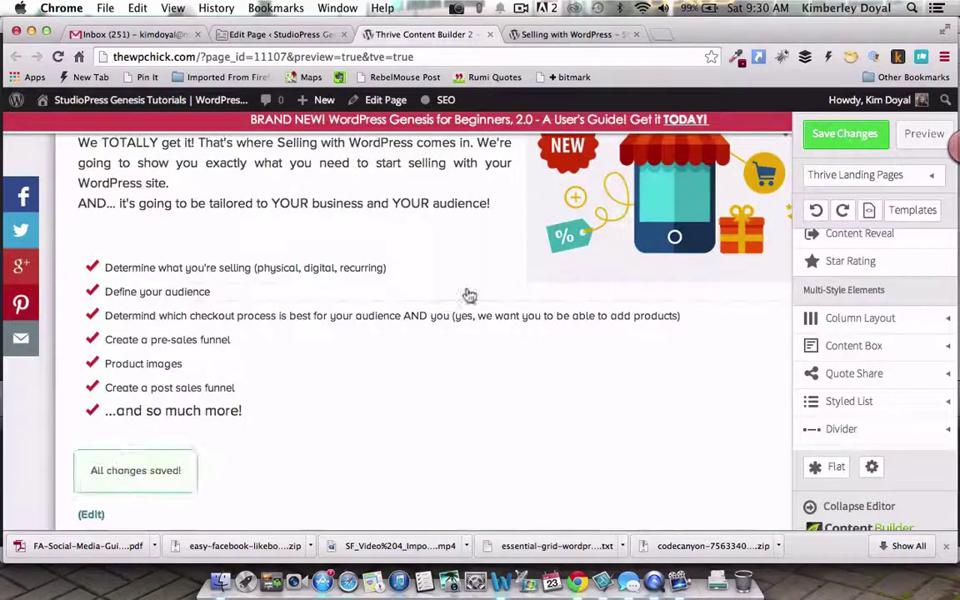
left_click(406, 270)
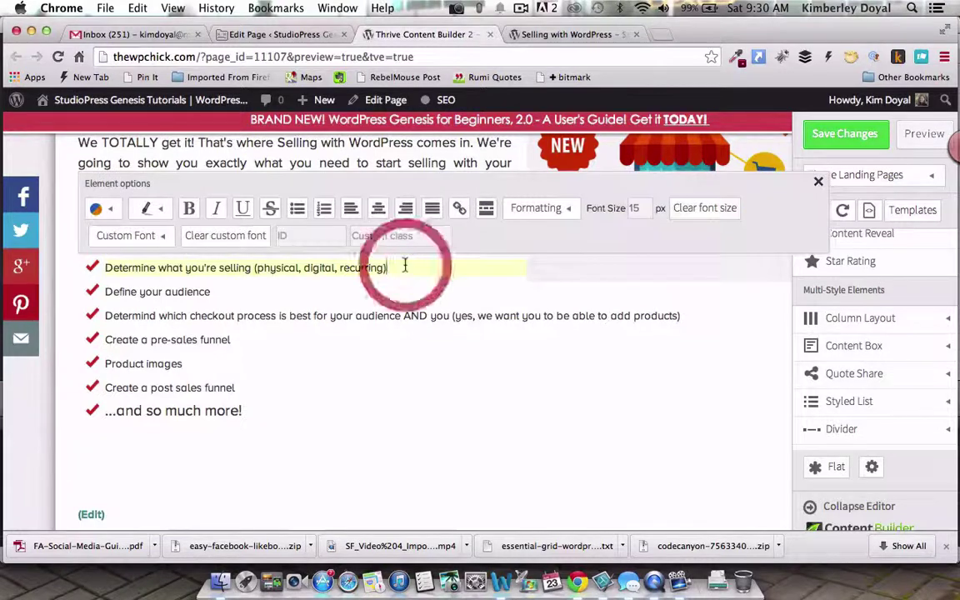
double_click(633, 209)
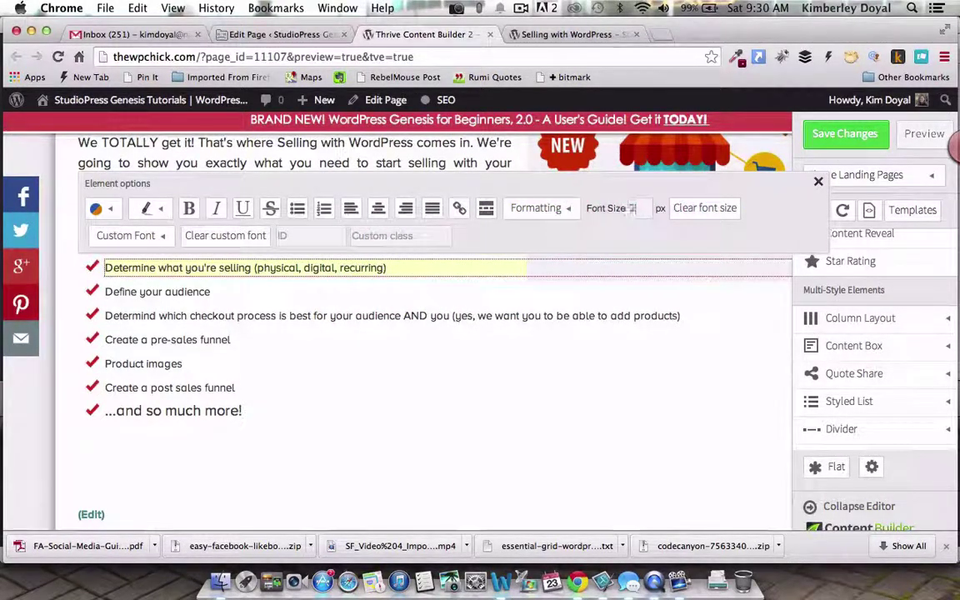
type("20")
key("Return")
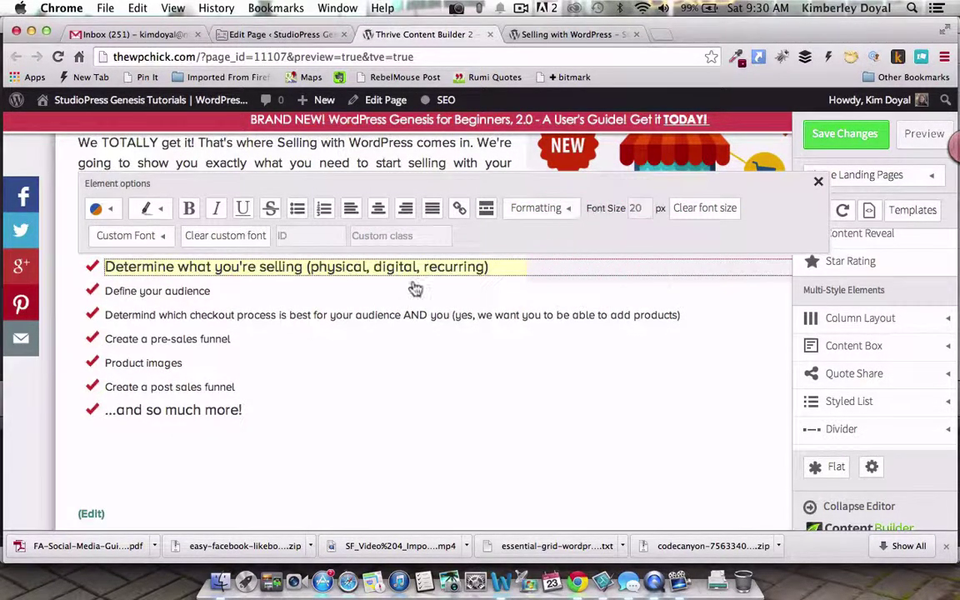
- Set the font size of the "Define your audience" bullet to 20 px
left_click(400, 302)
left_click(308, 292)
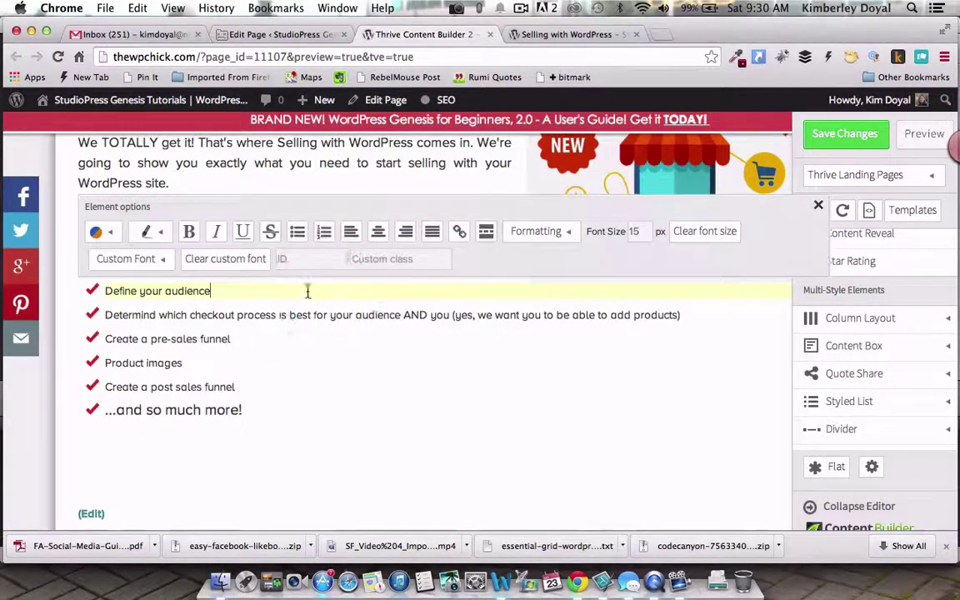
left_click(611, 235)
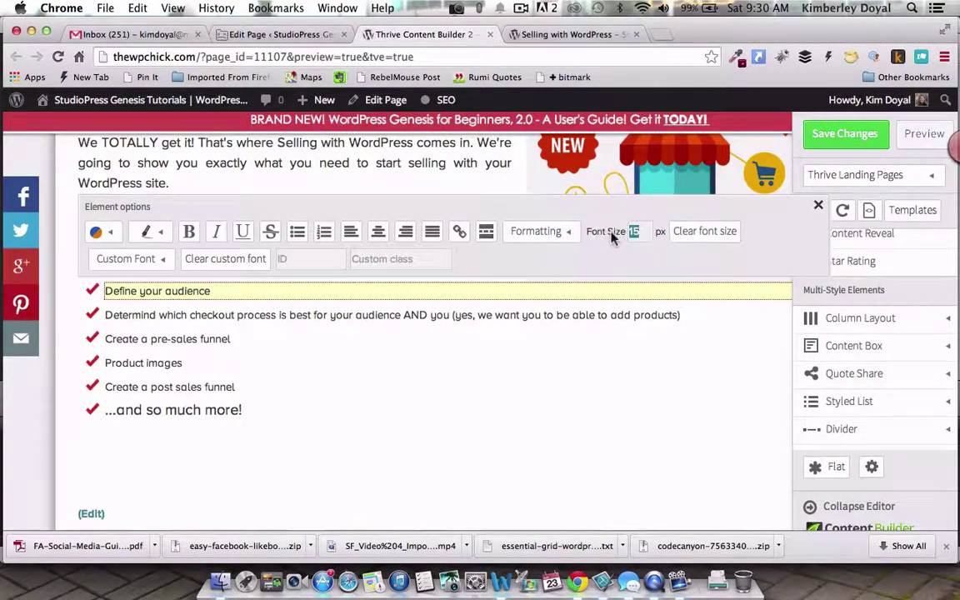
type("20")
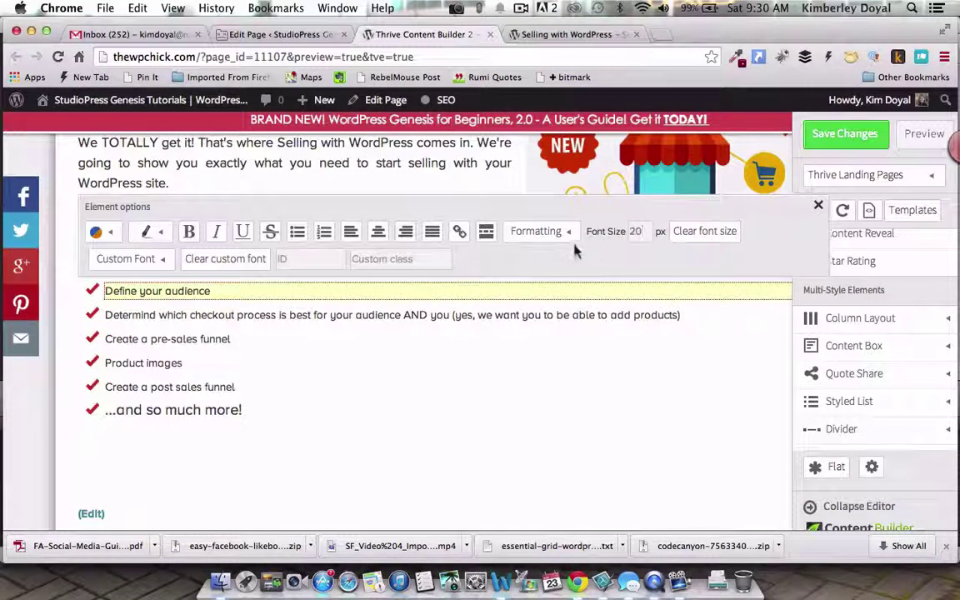
left_click(557, 259)
- Set the font size of the "Determind which checkout process is best" bullet to 20 px
left_click(237, 320)
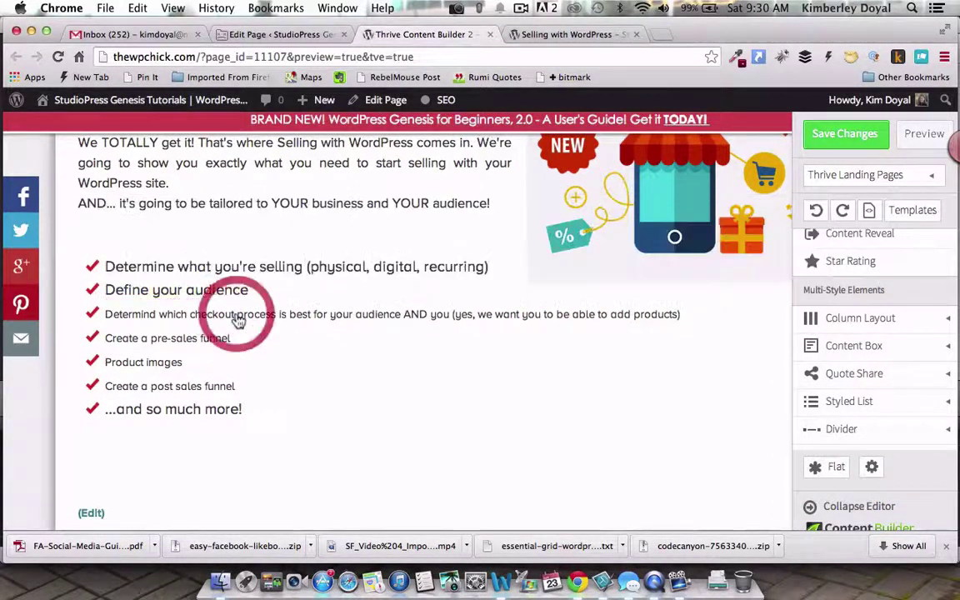
left_click(317, 315)
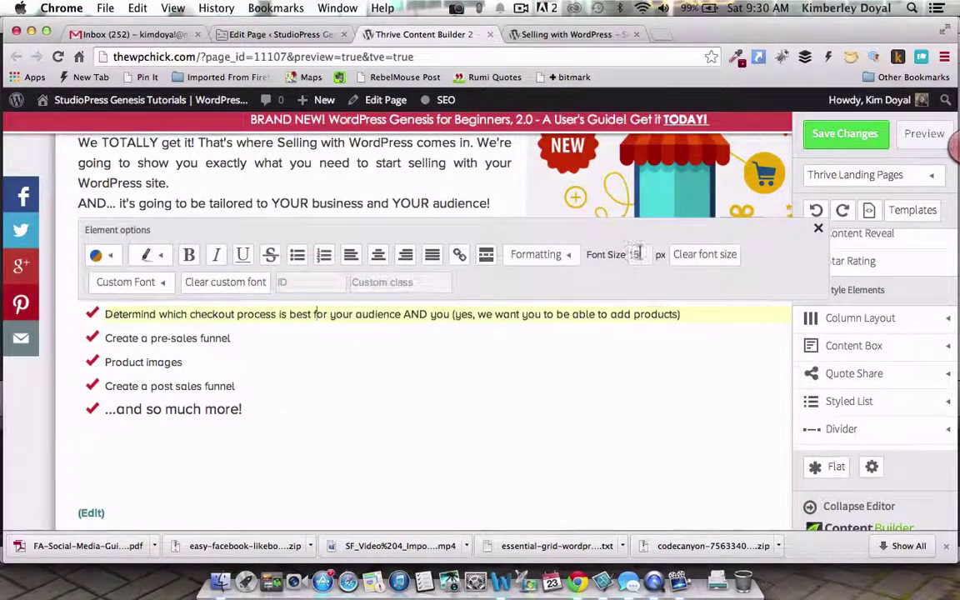
left_click(636, 254)
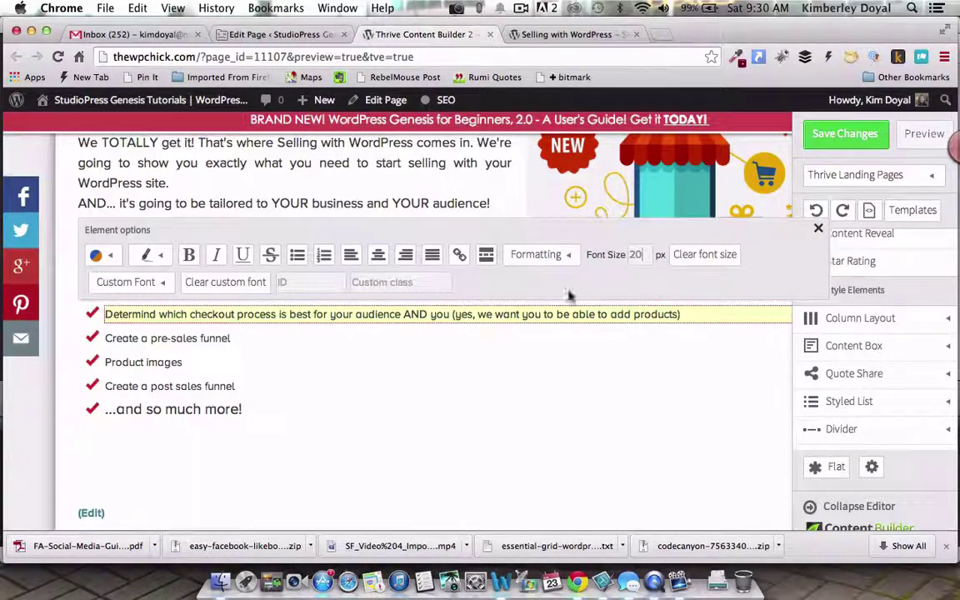
type("20")
key("Return")
- Set the font size of the "Create a pre-sales funnel" bullet to 20 px
left_click(268, 357)
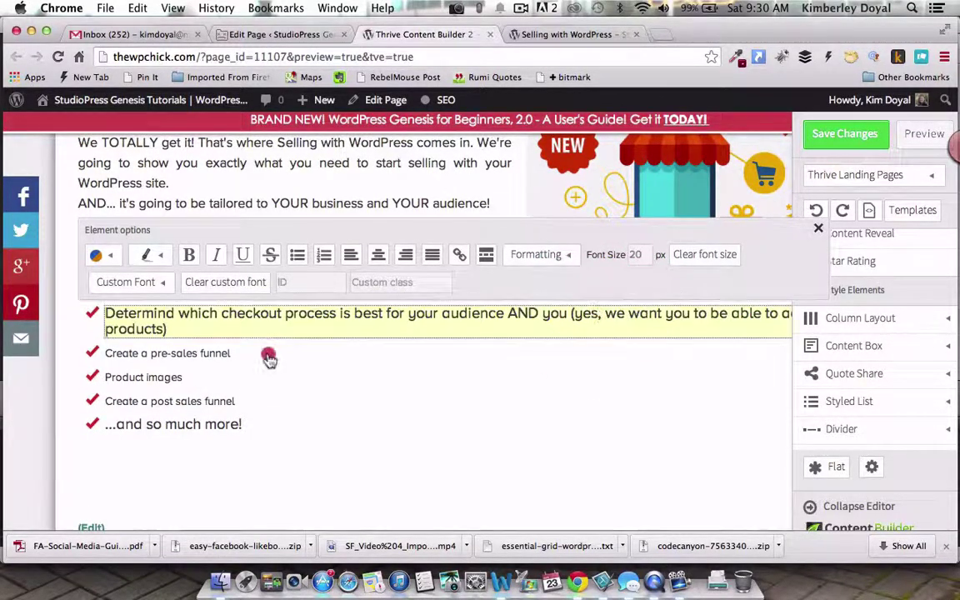
left_click(241, 355)
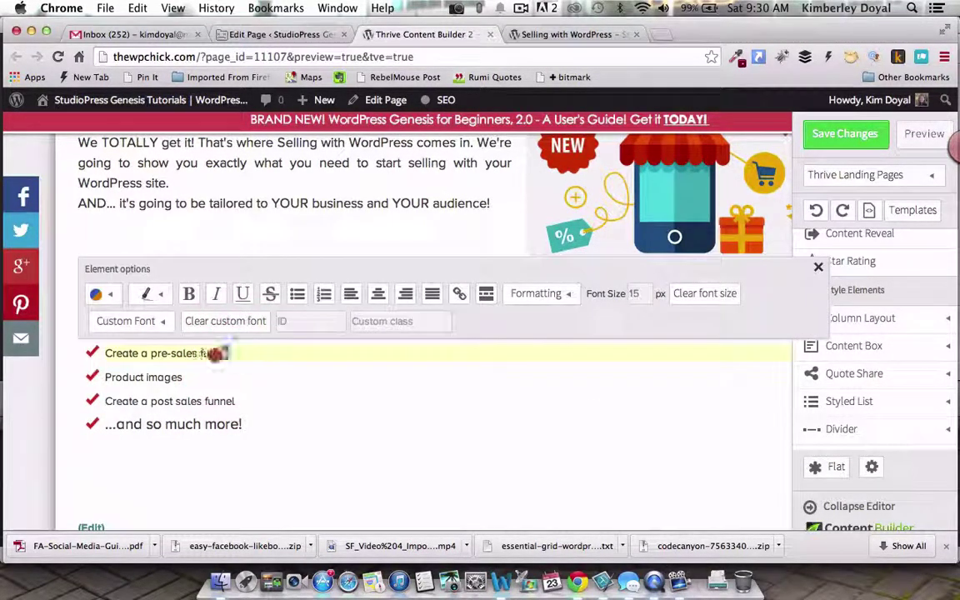
left_click_drag(215, 353, 172, 353)
left_click(631, 293)
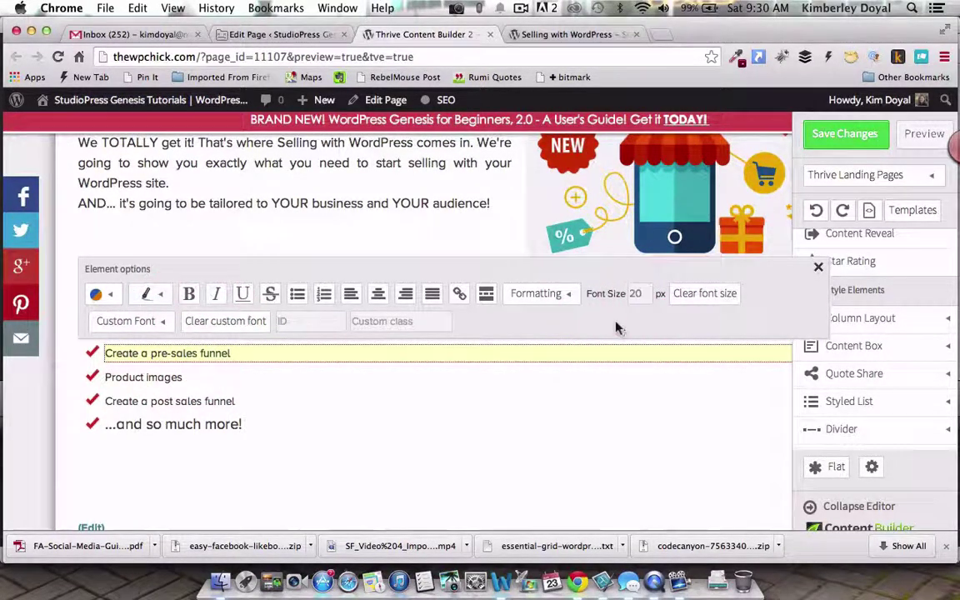
type("20")
left_click(617, 327)
- Set the font size of the "Product images" bullet to 20 px
left_click(304, 375)
left_click(263, 380)
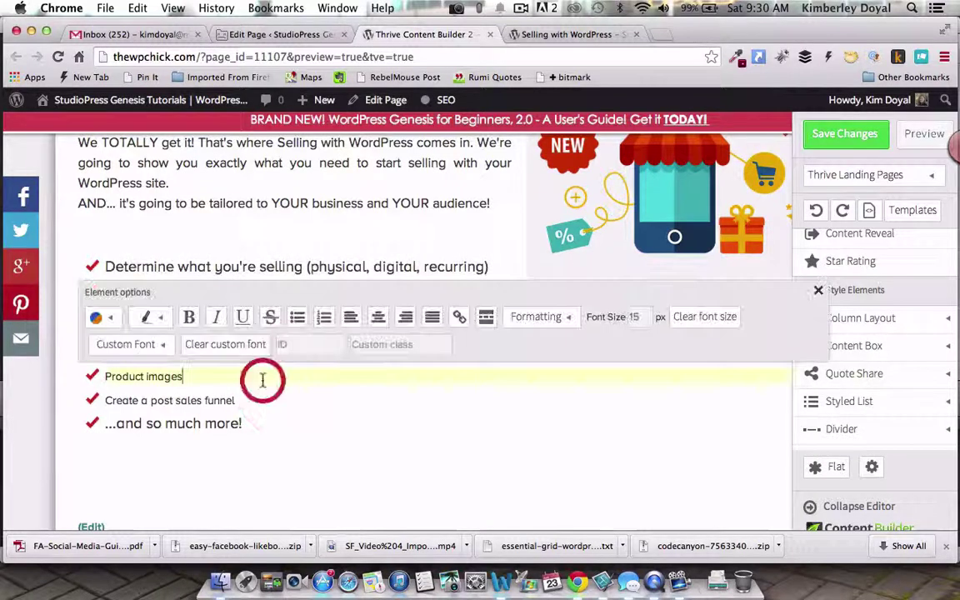
left_click(630, 317)
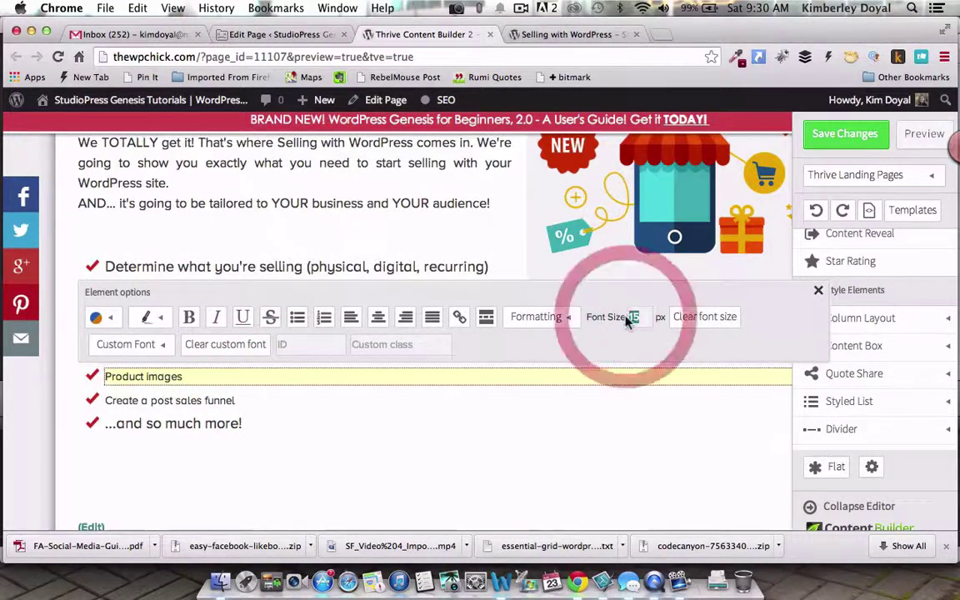
type("20")
left_click(617, 343)
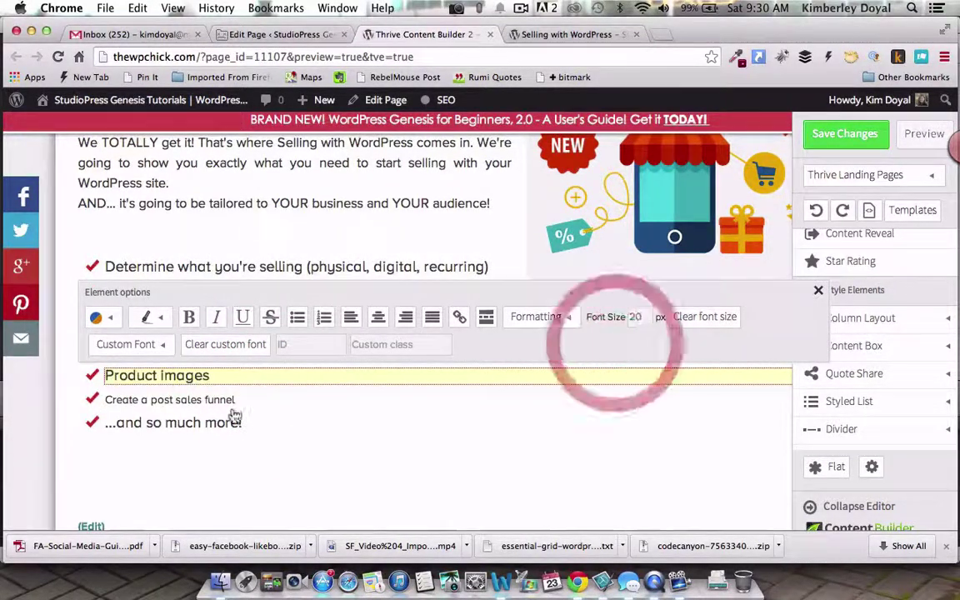
- Set the font size of the "Create a post sales funnel" bullet to 20 px and deselect the list
left_click(240, 402)
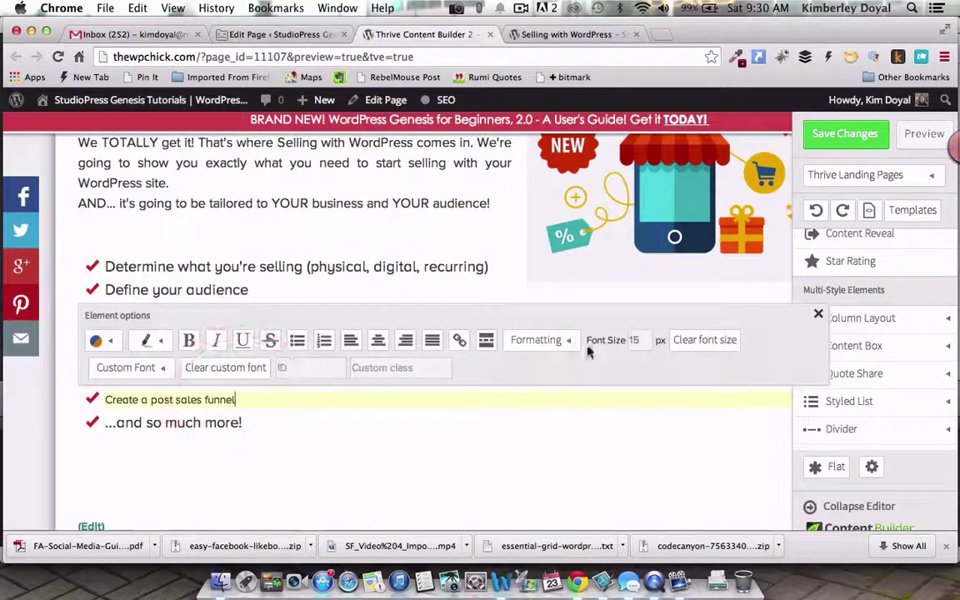
left_click(640, 335)
key("BackSpace")
key("BackSpace")
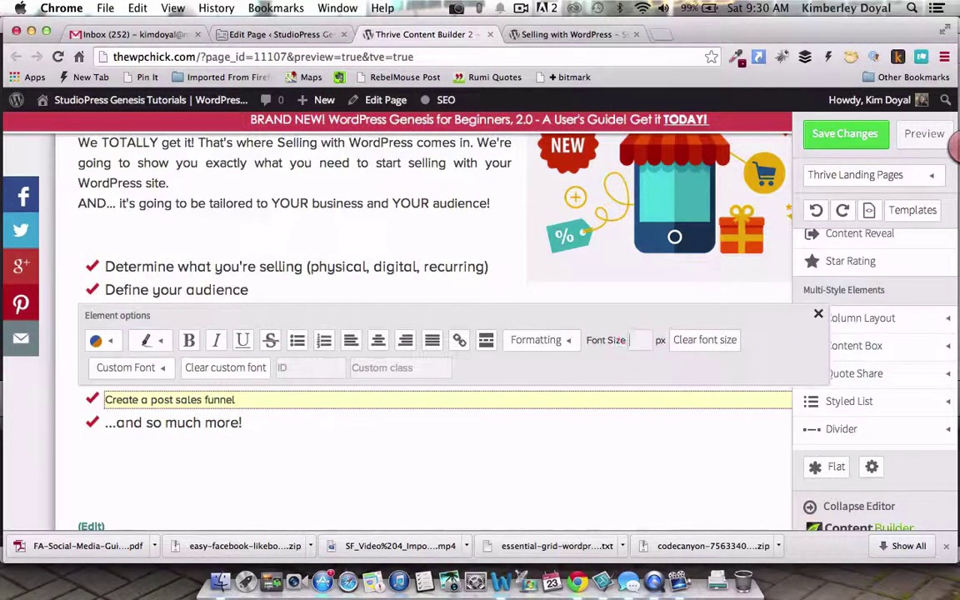
left_click(589, 367)
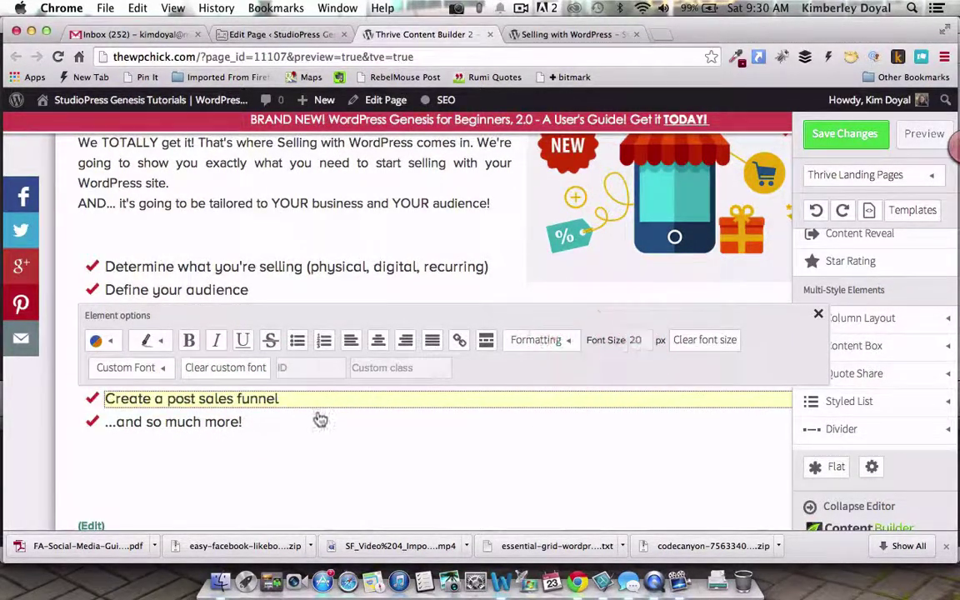
left_click(377, 443)
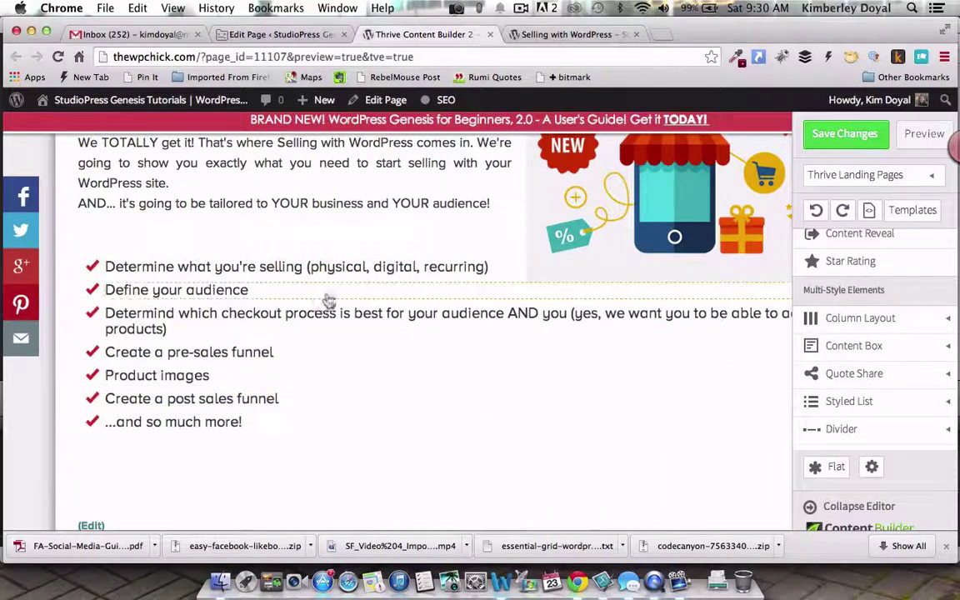
- Check the list spacing on the original Selling with WordPress page, and add a line break after the rebuilt list's first bullet
left_click(578, 39)
scroll(429, 310, "up", 3)
scroll(430, 310, "down", 1)
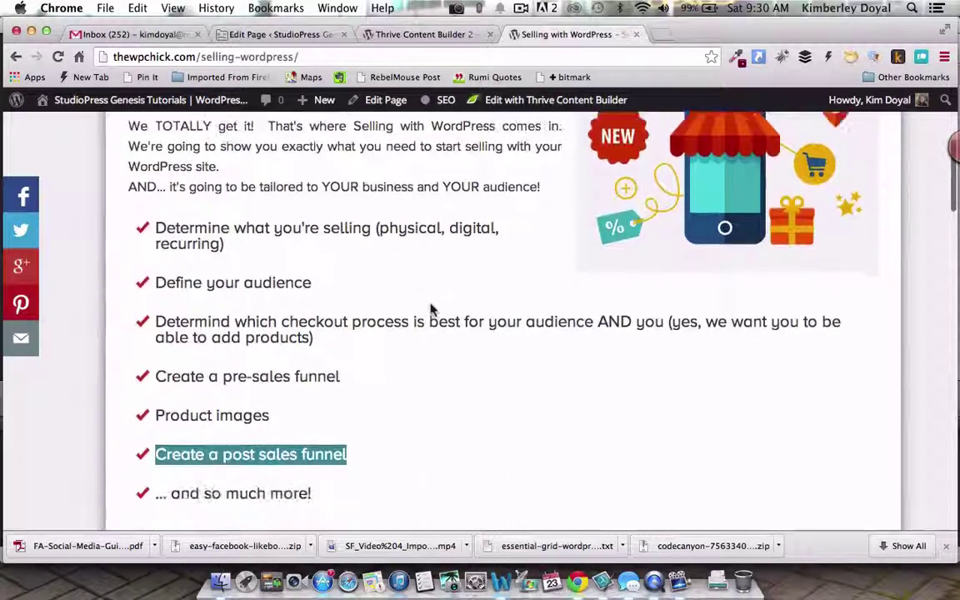
scroll(430, 310, "down", 1)
left_click(424, 35)
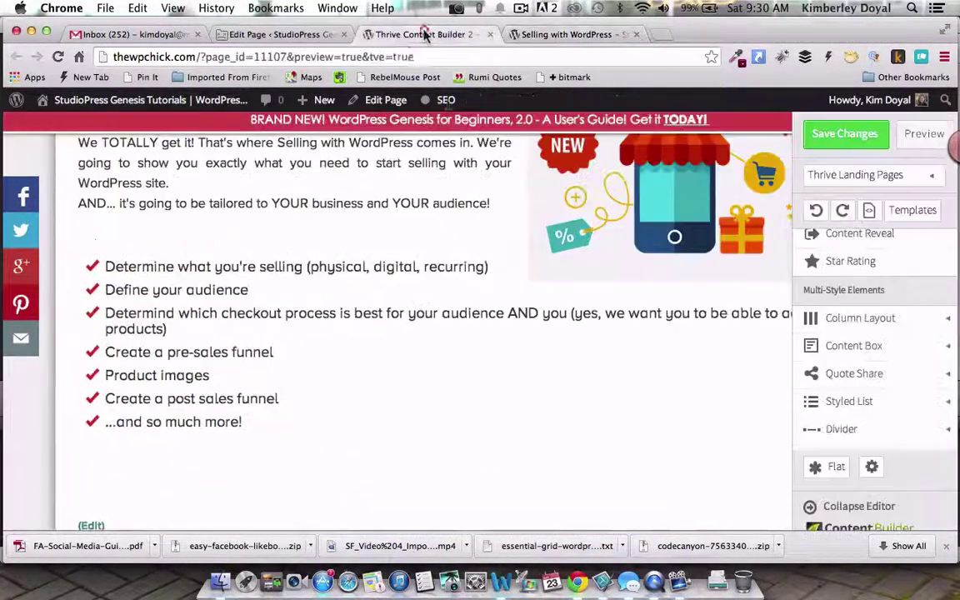
left_click(454, 270)
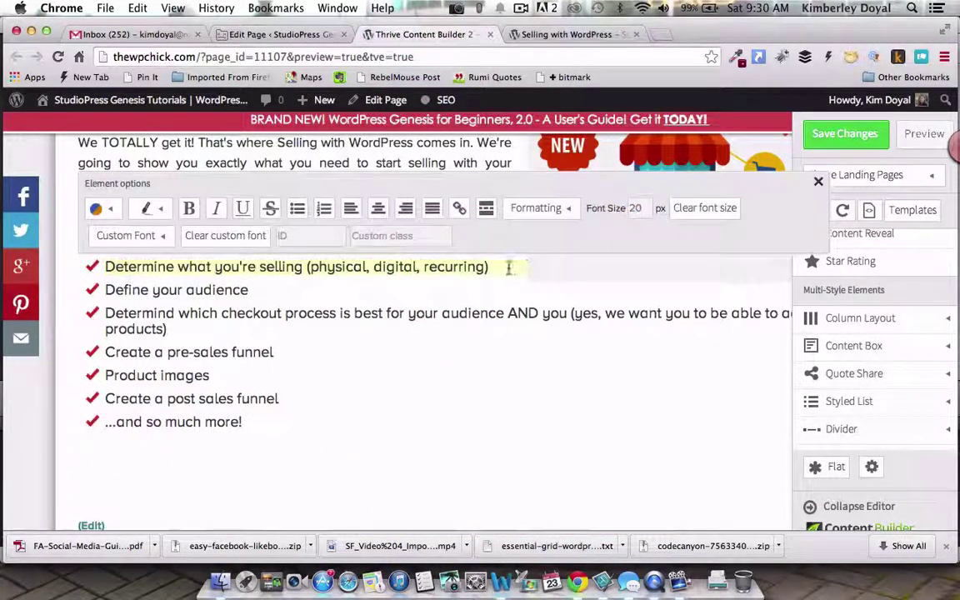
left_click(506, 267)
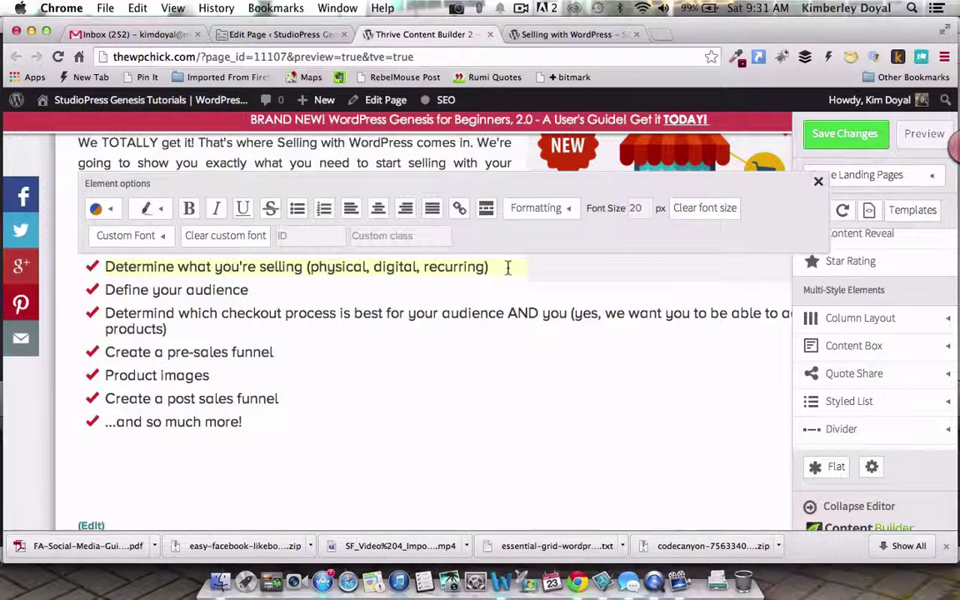
key("shift+Return")
- Insert a line break after both the "Define your audience" and "Determind which checkout process is best" bullets
left_click(303, 304)
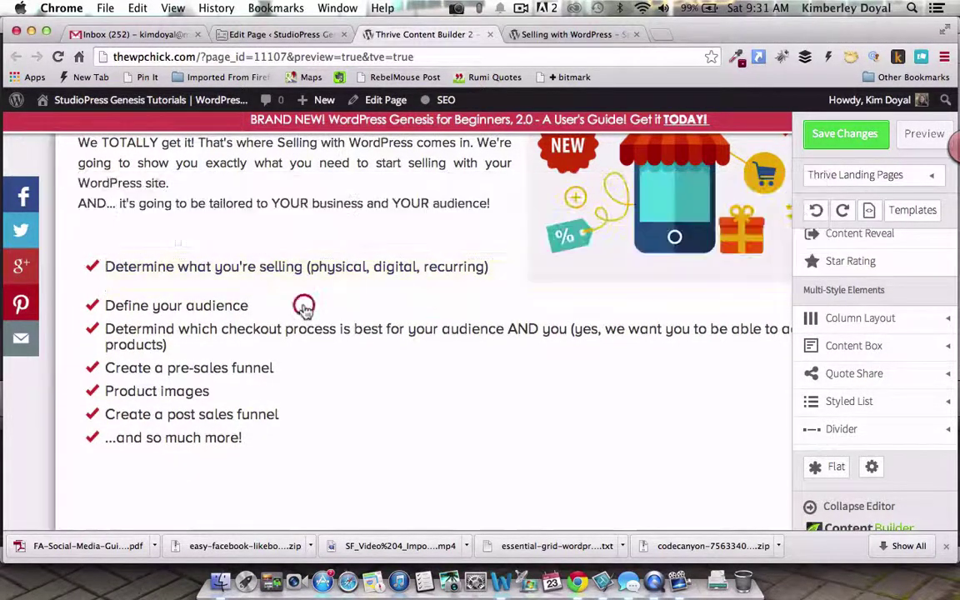
left_click(275, 307)
key("shift+Return")
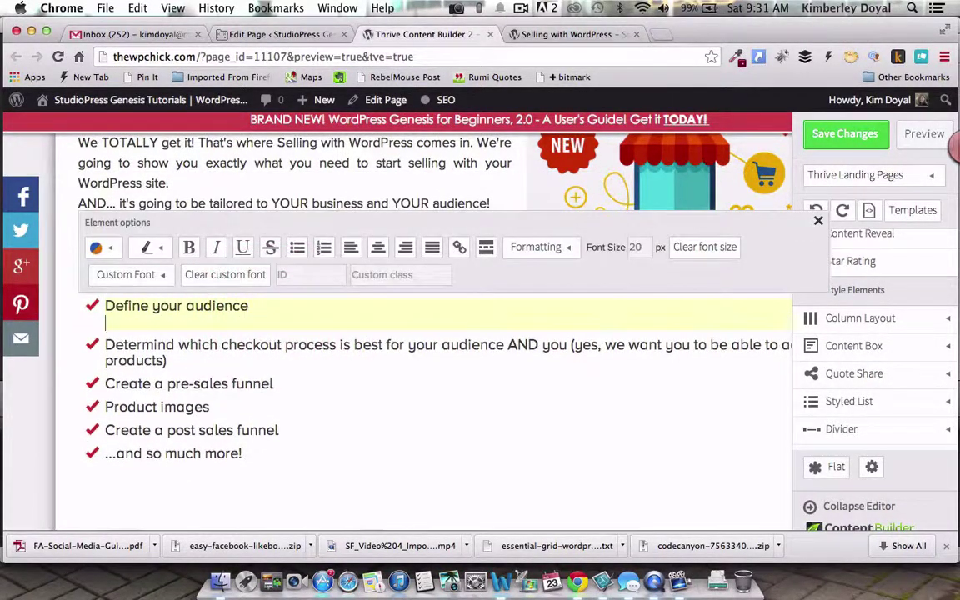
left_click(243, 343)
left_click(178, 355)
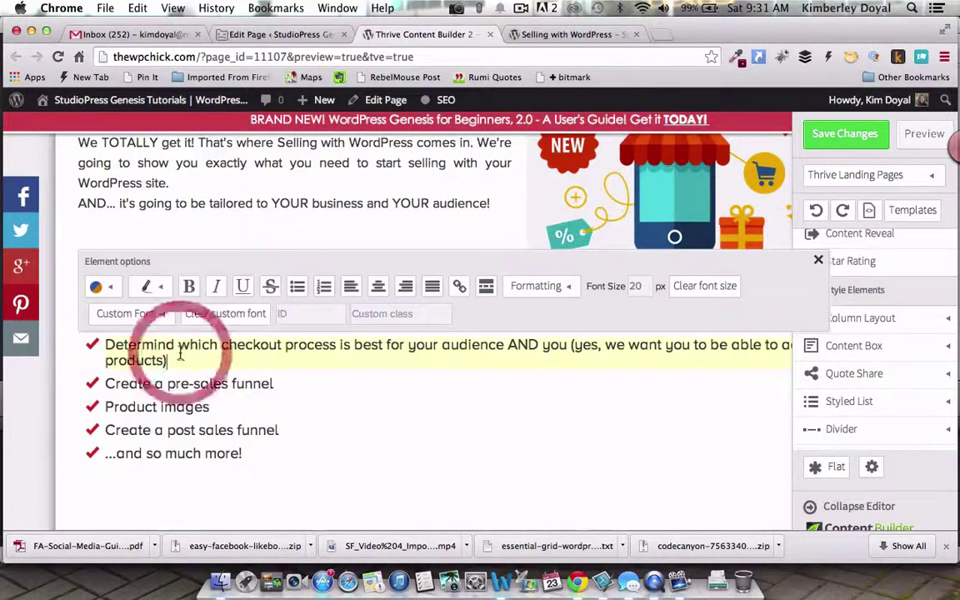
key("shift+Return")
- Insert a line break after both the "Create a pre-sales funnel" and "Product images" bullets
left_click(284, 403)
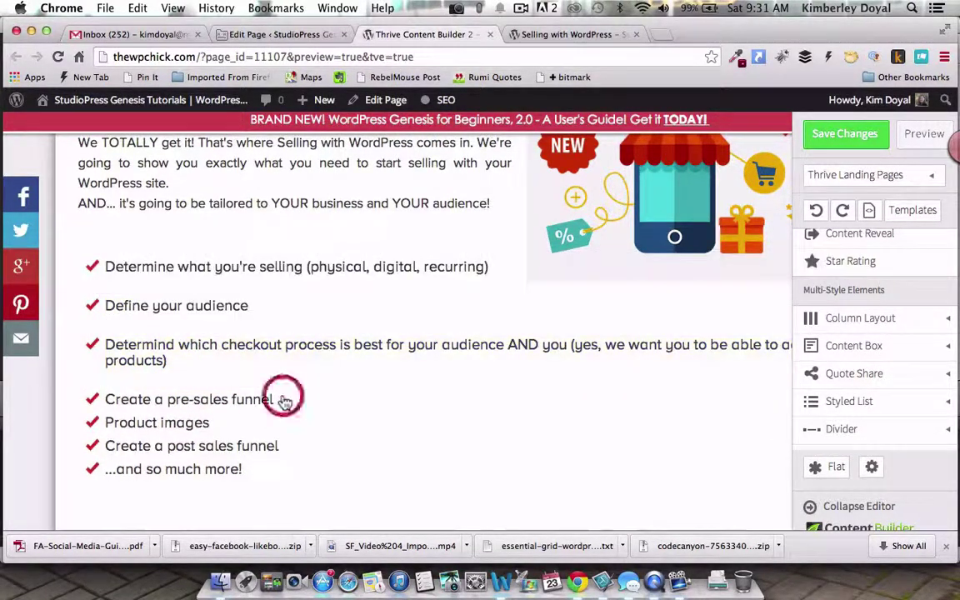
left_click(283, 401)
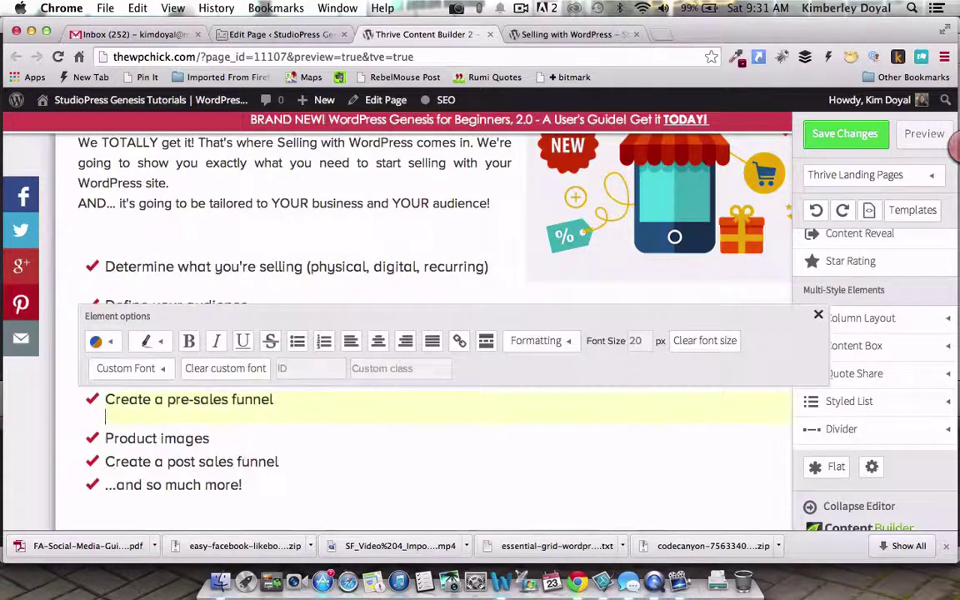
scroll(257, 407, "down", 2)
left_click(231, 385)
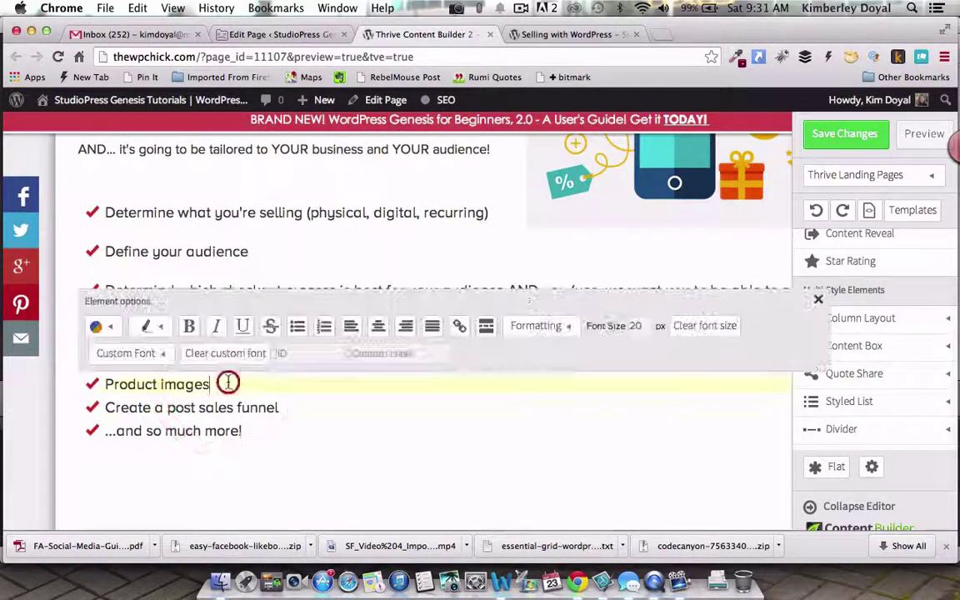
key("shift+Return")
- Insert a line break after the "Create a post sales funnel" bullet and save the page changes
scroll(233, 385, "down", 2)
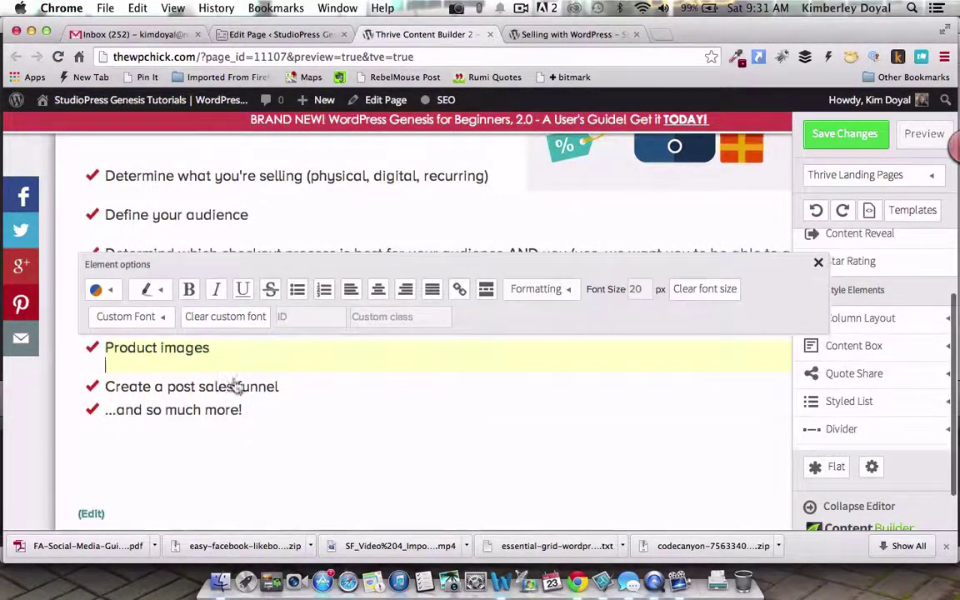
left_click(236, 386)
left_click(297, 388)
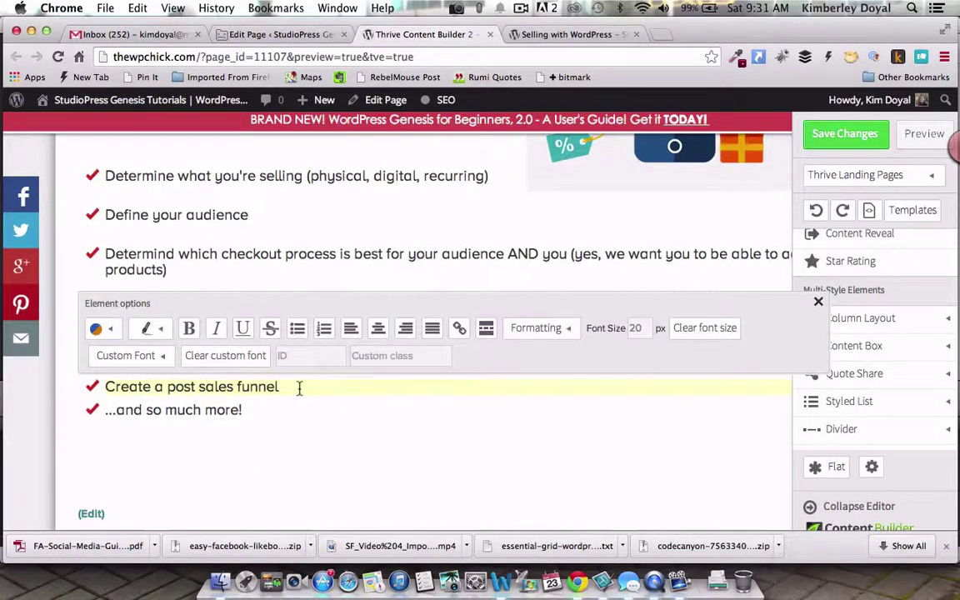
key("shift+Return")
scroll(375, 361, "down", 2)
left_click(337, 427)
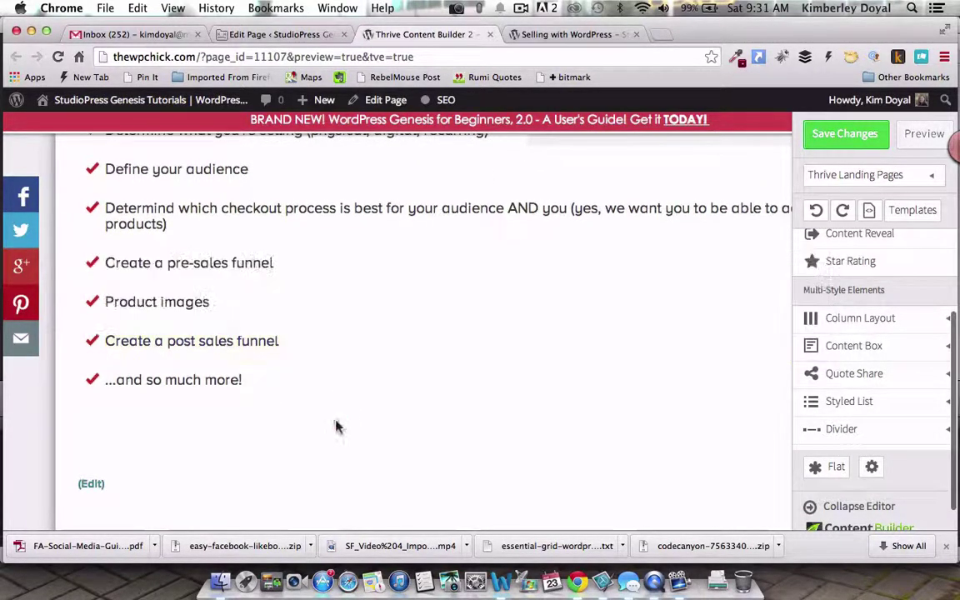
left_click(841, 136)
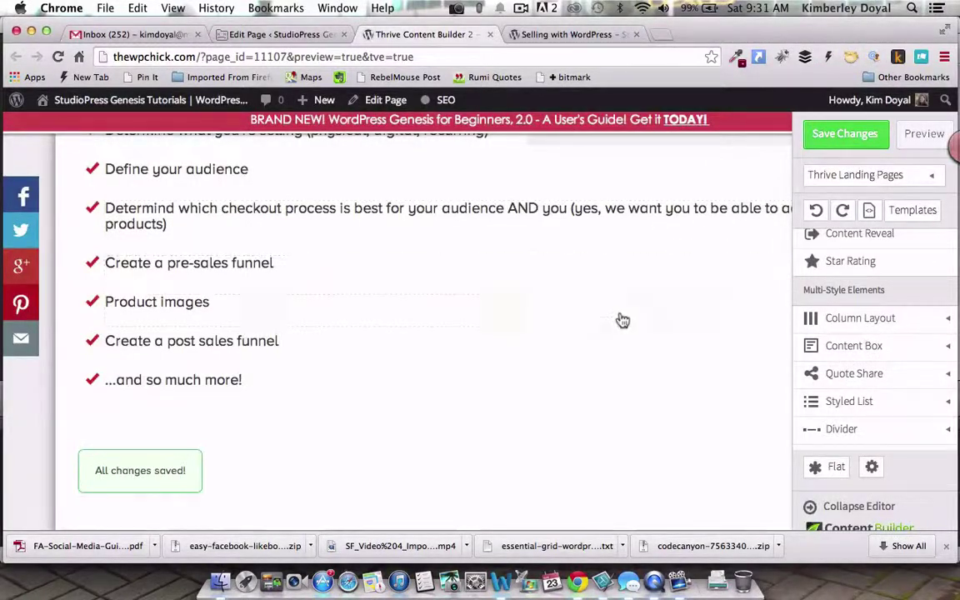
- View the GET EARLY NOTIFICATION button's sign-up form on the original page, and open that page for editing in WordPress
scroll(620, 320, "up", 10)
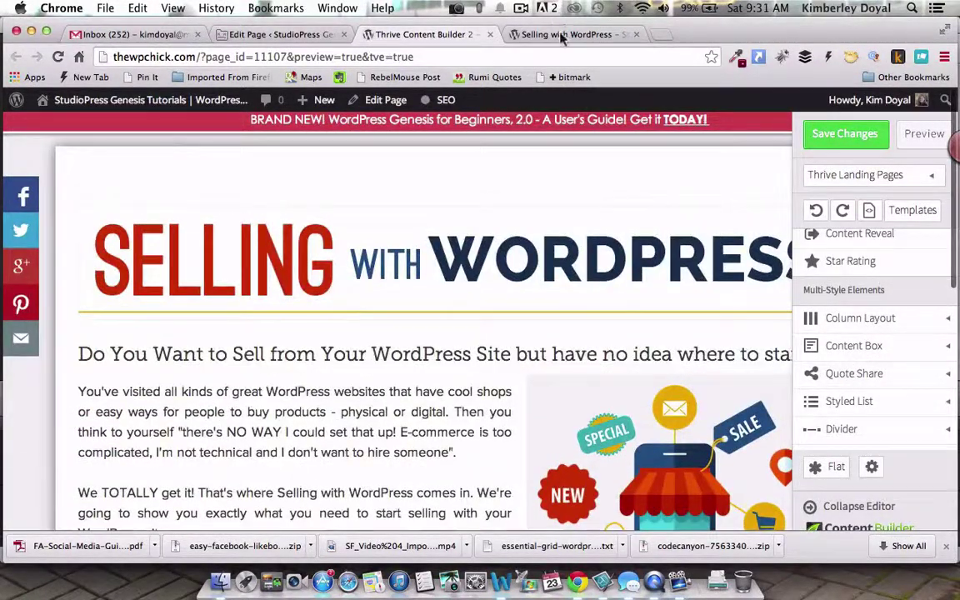
left_click(561, 35)
scroll(492, 274, "down", 2)
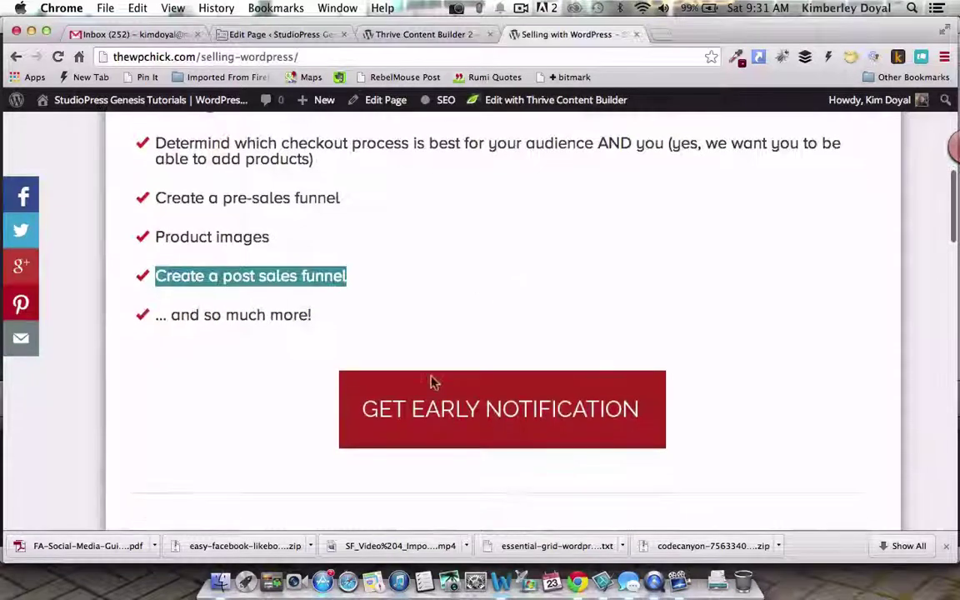
left_click(473, 408)
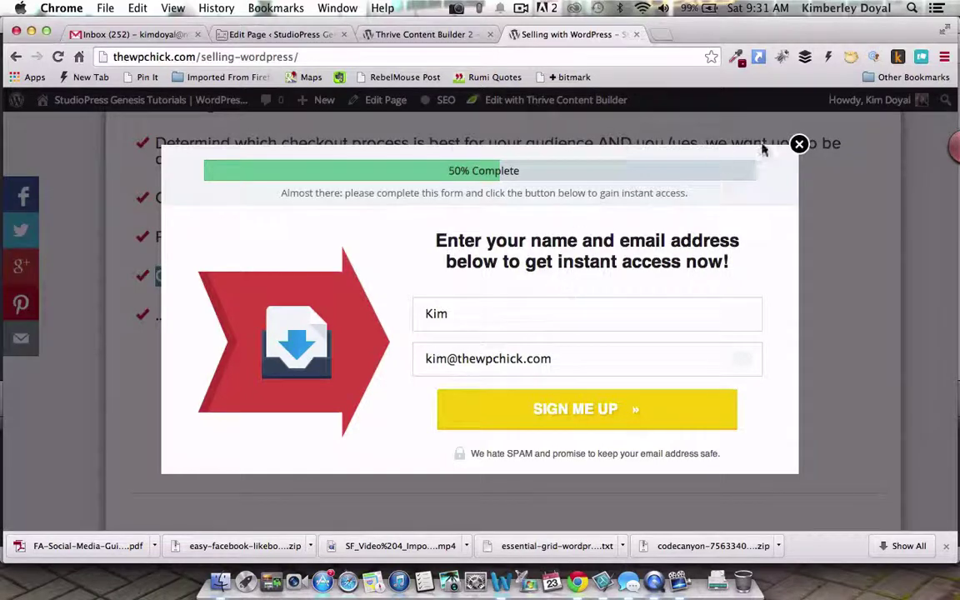
left_click(797, 145)
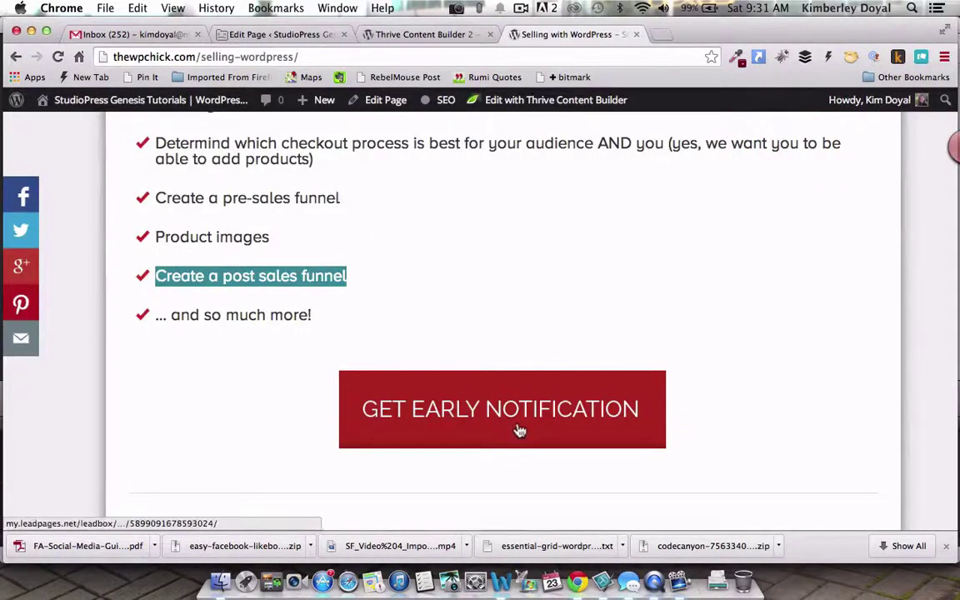
left_click(386, 108)
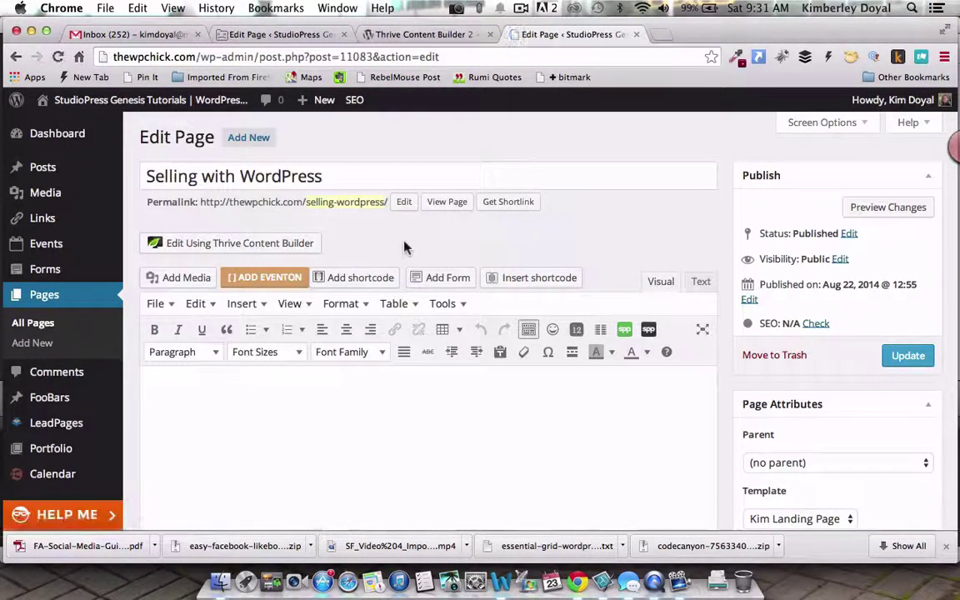
- Open the original page in Thrive Content Builder and copy the custom HTML code of its GET EARLY NOTIFICATION button
left_click(248, 248)
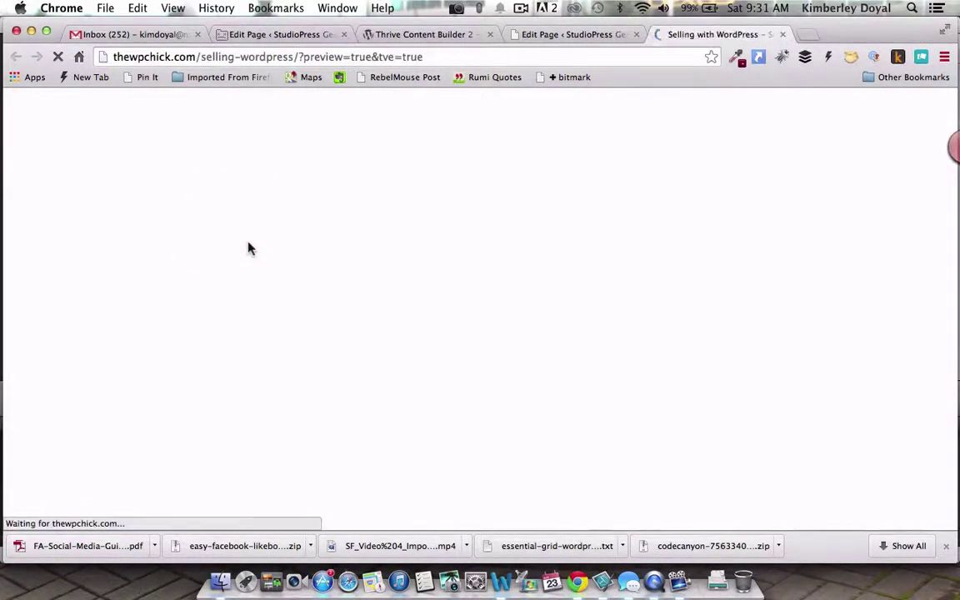
scroll(390, 304, "down", 5)
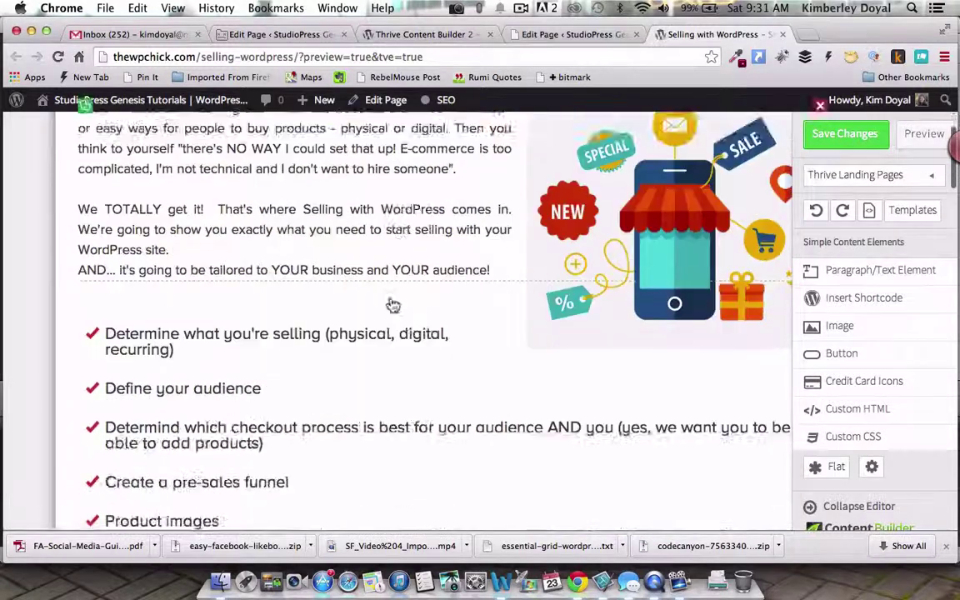
scroll(391, 305, "down", 7)
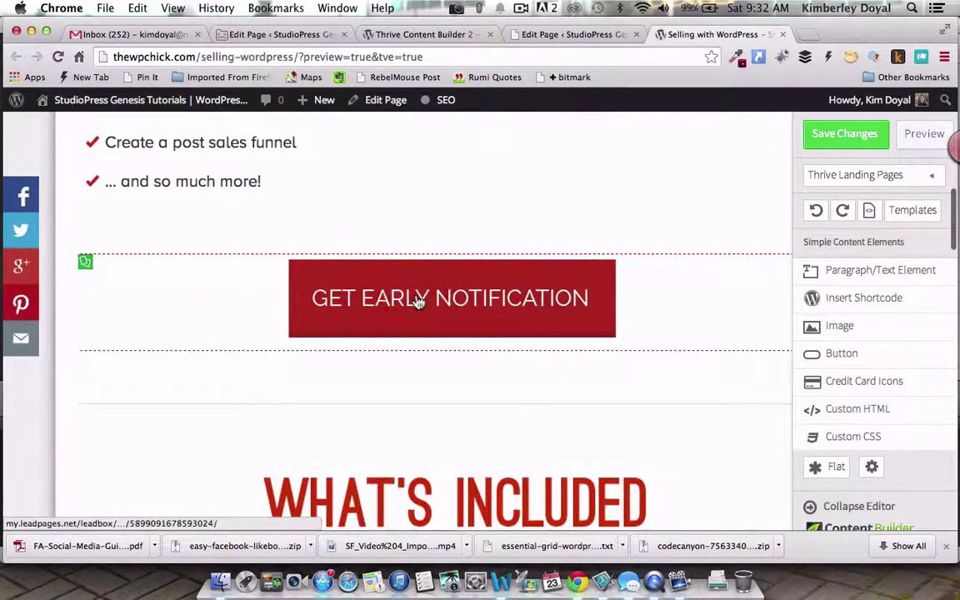
left_click(636, 293)
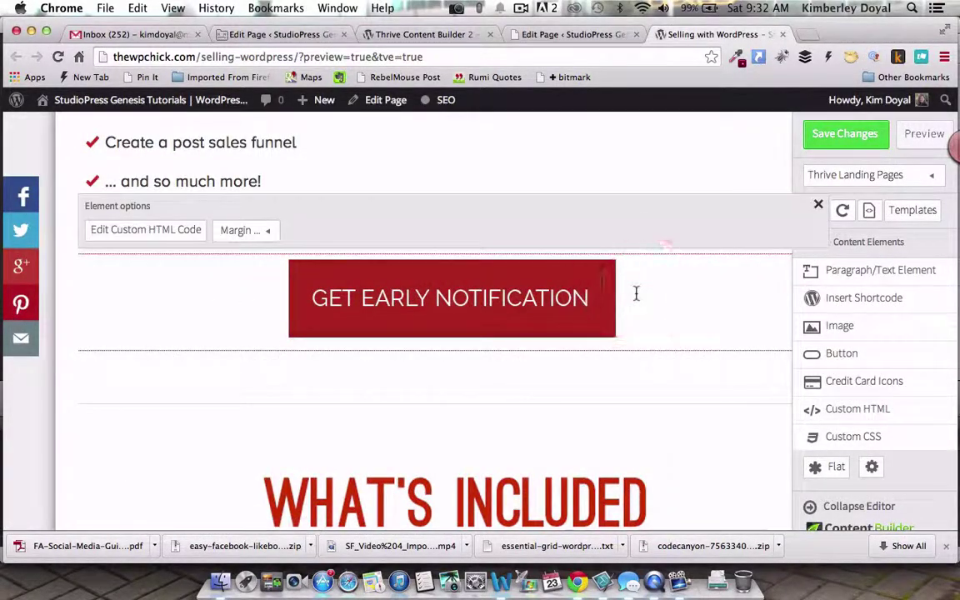
left_click(159, 236)
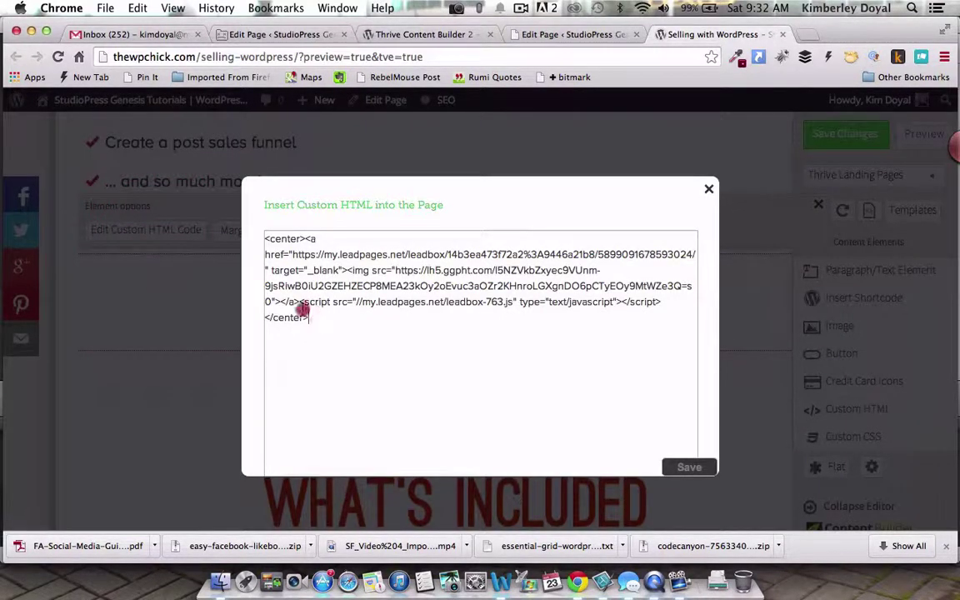
left_click_drag(302, 310, 252, 231)
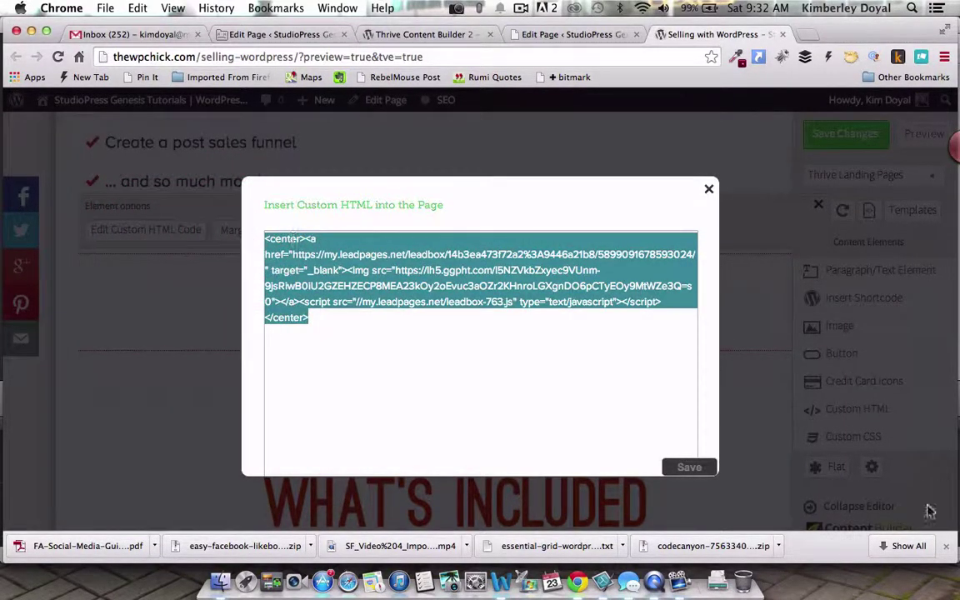
left_click(690, 467)
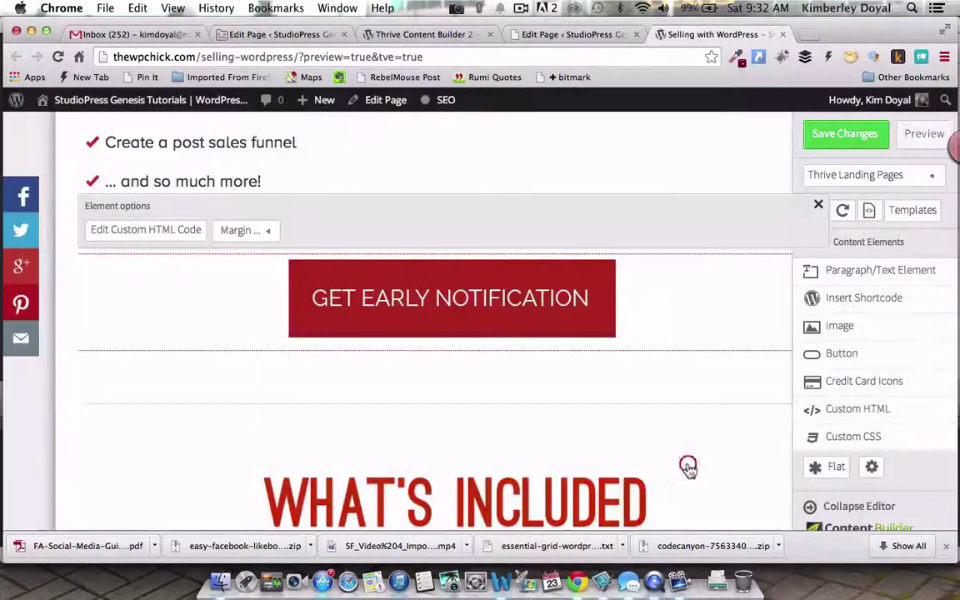
- Save the original page, close its content builder, and view the published page
left_click(846, 138)
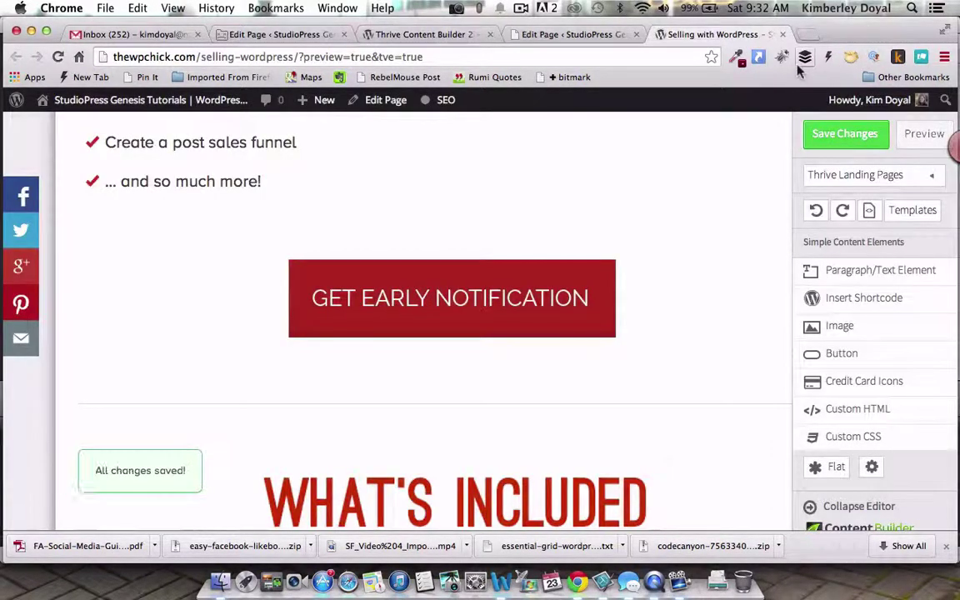
left_click(783, 35)
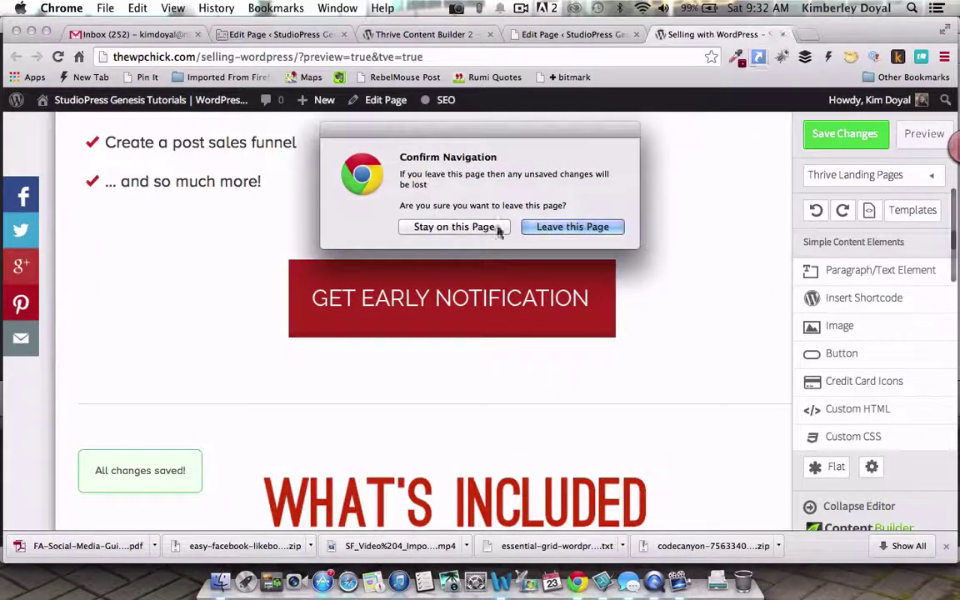
left_click(553, 226)
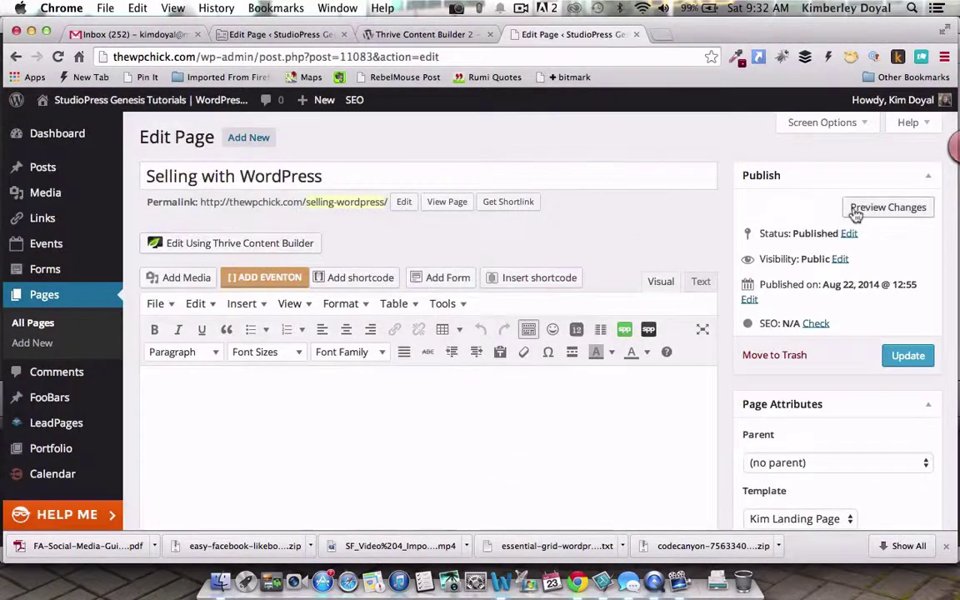
left_click(447, 204)
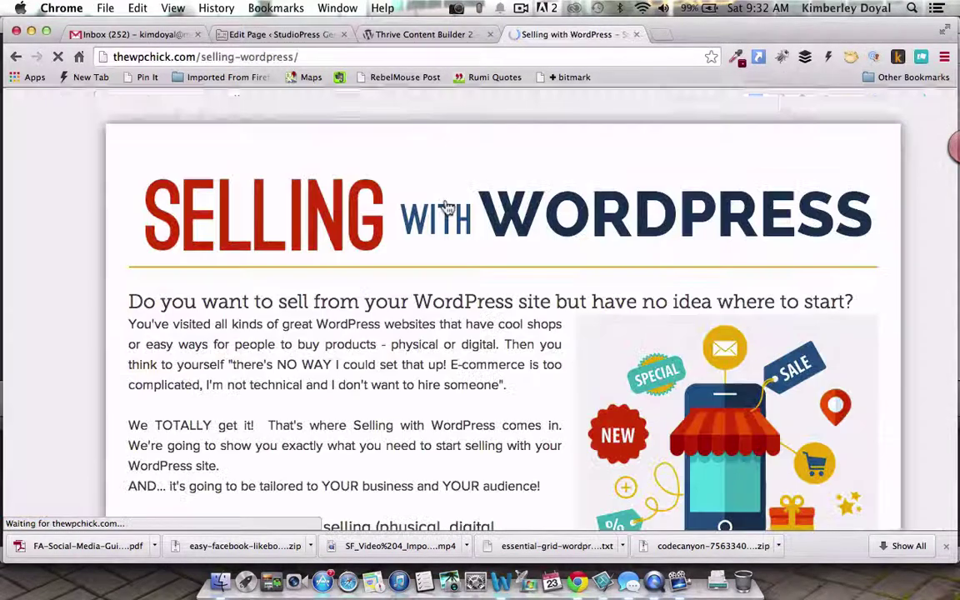
- Add a Custom HTML element below the "...and so much more!" bullet on the rebuilt page
left_click(427, 36)
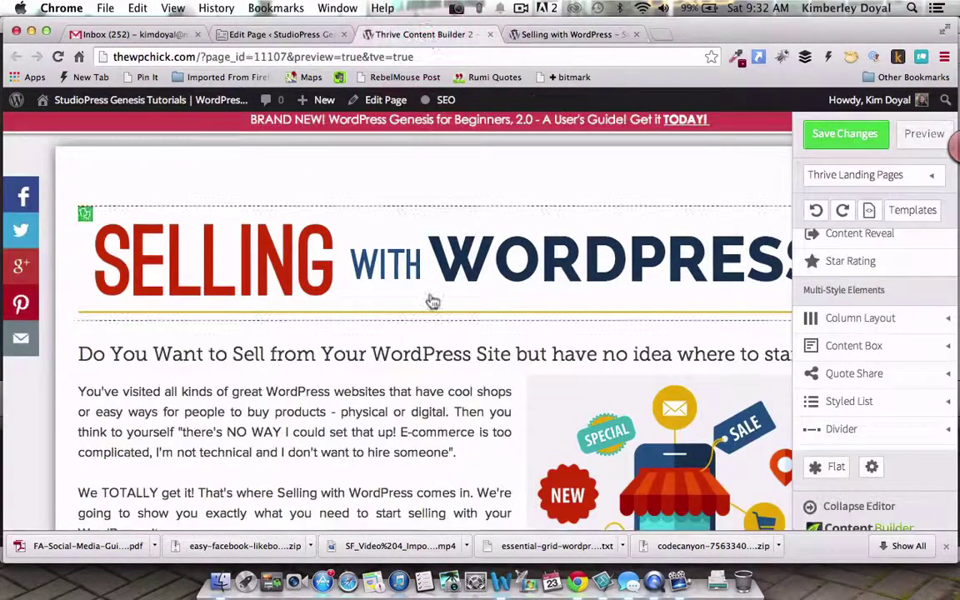
scroll(433, 300, "down", 10)
scroll(433, 300, "down", 2)
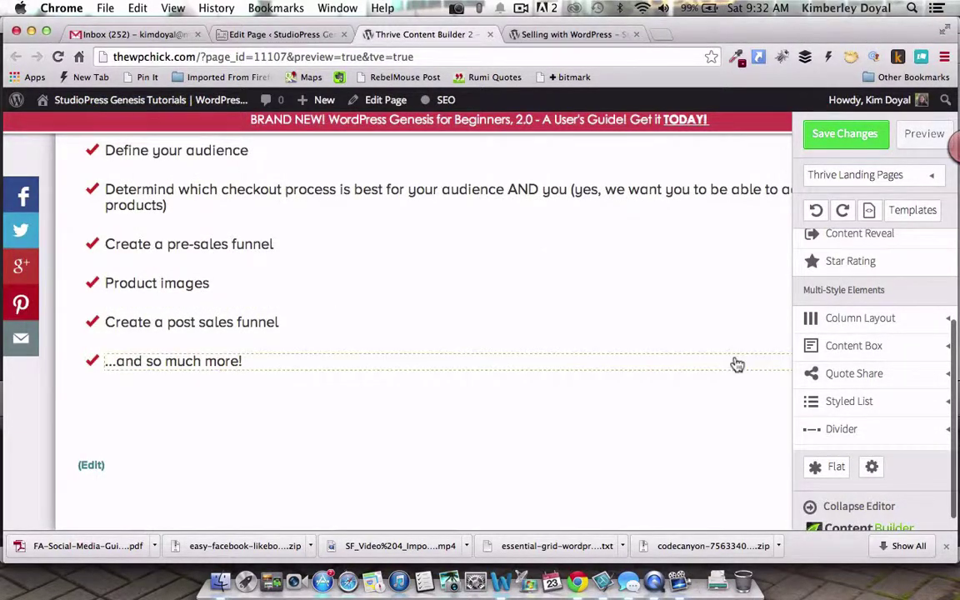
scroll(867, 337, "up", 10)
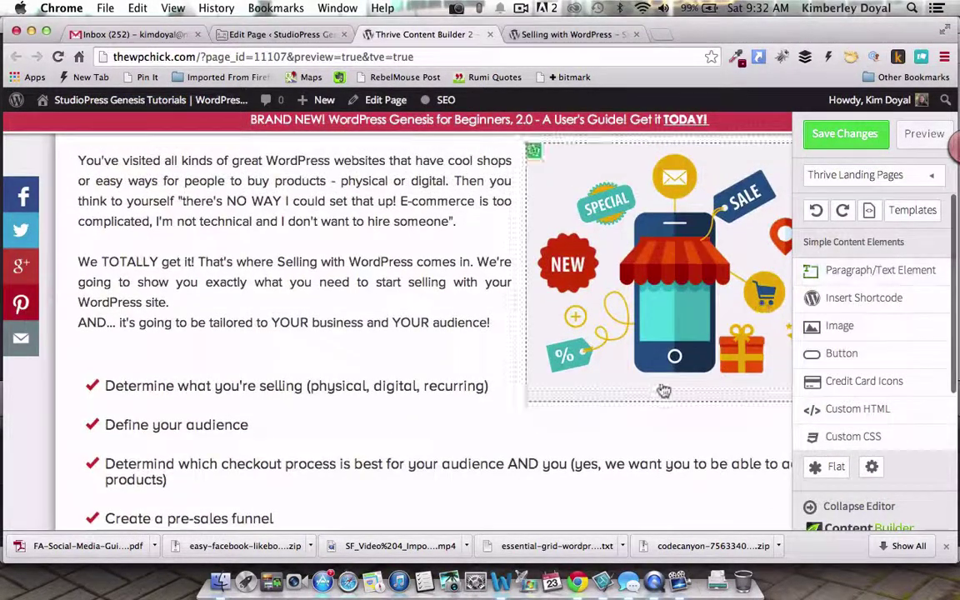
scroll(660, 409, "down", 6)
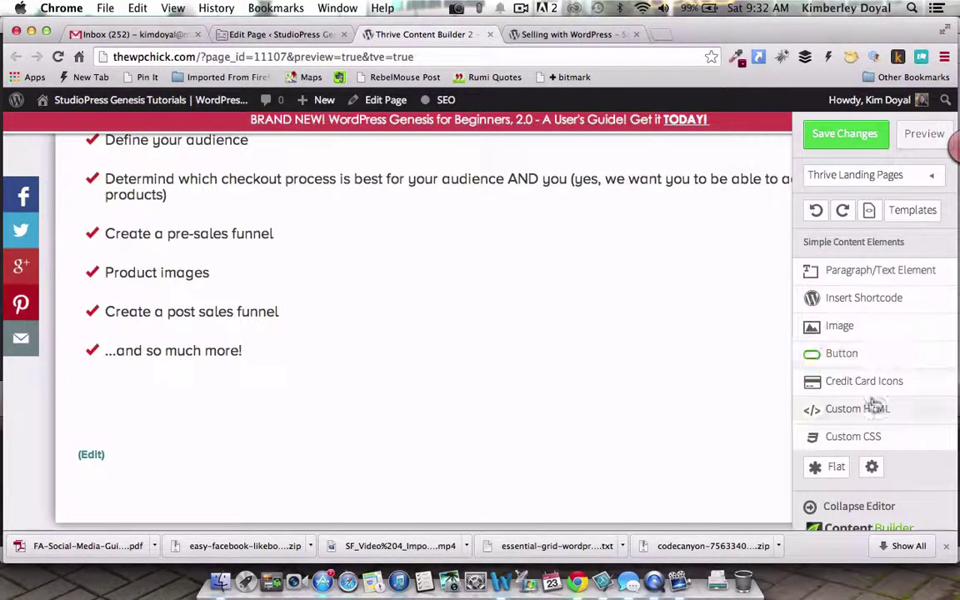
left_click_drag(875, 414, 505, 412)
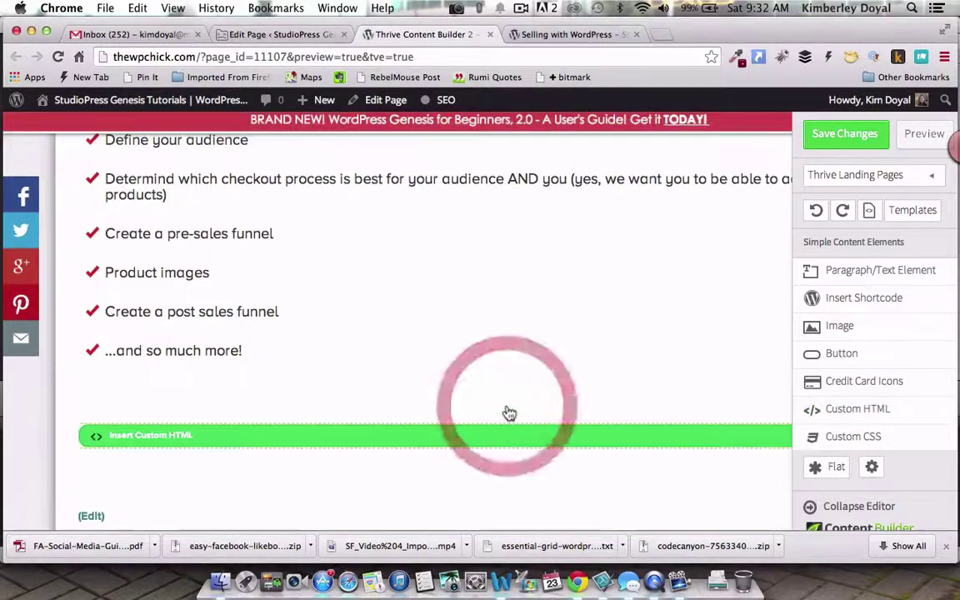
- Paste the copied button code into the Custom HTML element and save the page changes
left_click(439, 439)
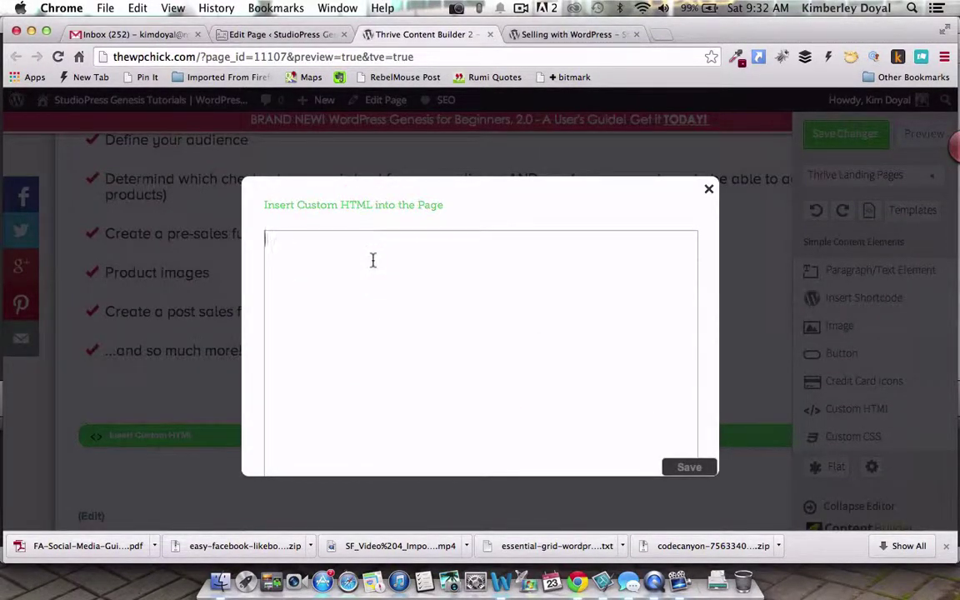
key("super+v")
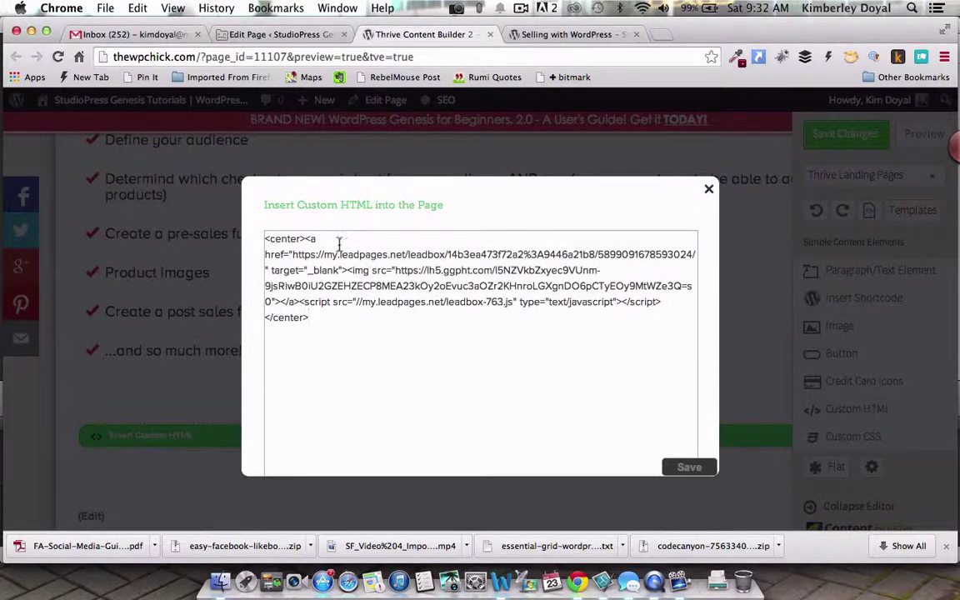
left_click(317, 318)
left_click(390, 367)
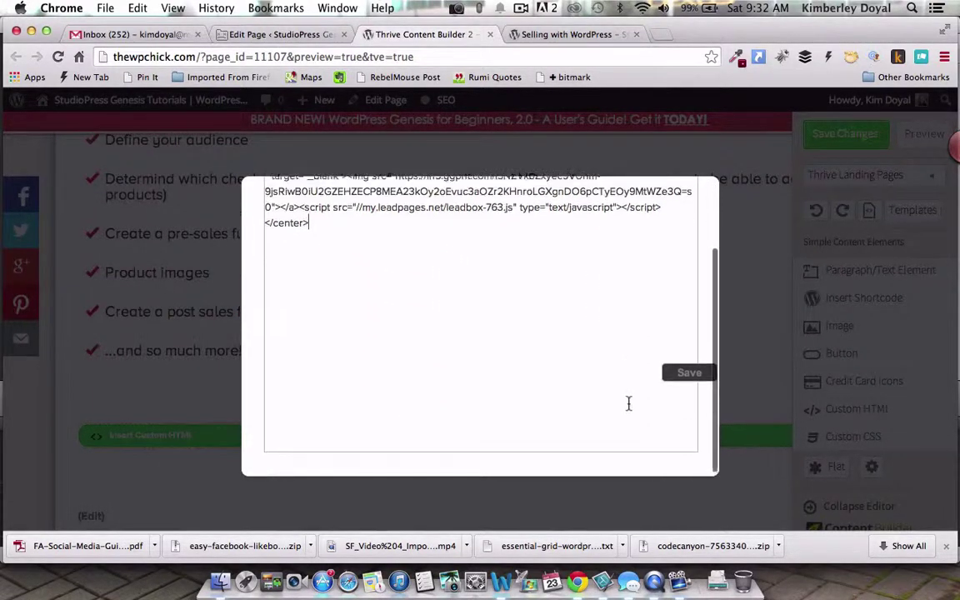
left_click(689, 372)
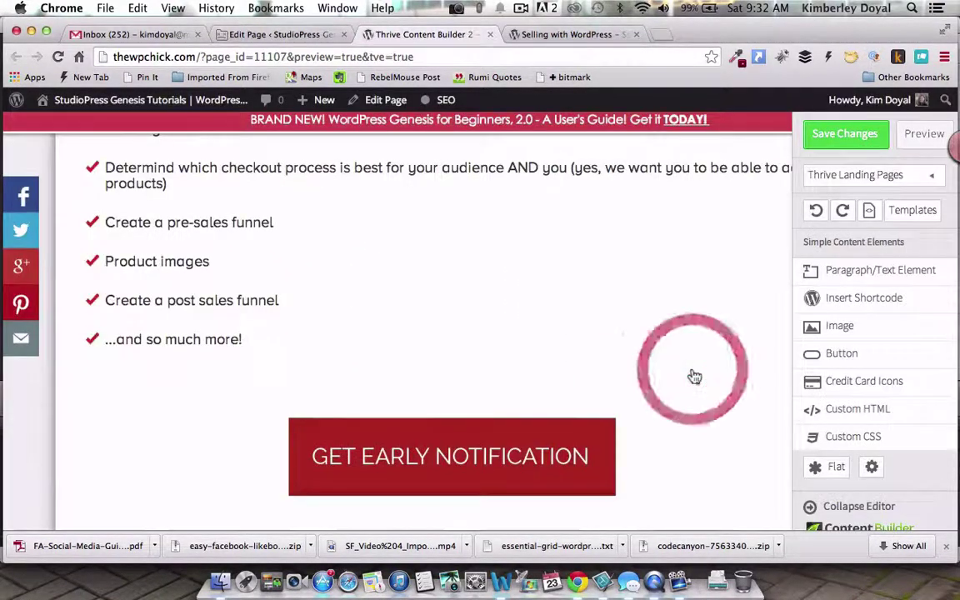
left_click(842, 146)
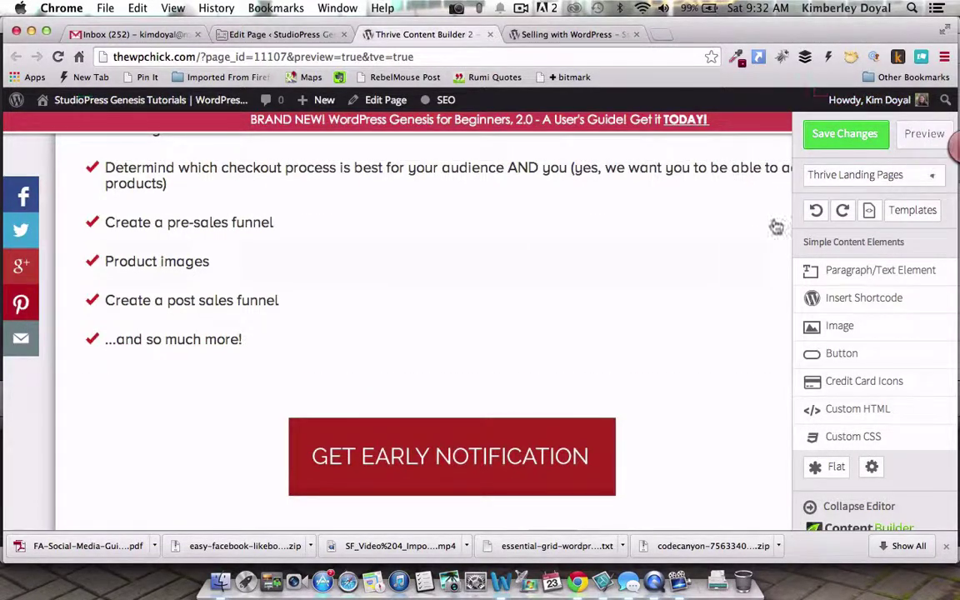
- Preview the rebuilt page, test that the GET EARLY NOTIFICATION button opens its sign-up form, and close the preview
left_click(921, 135)
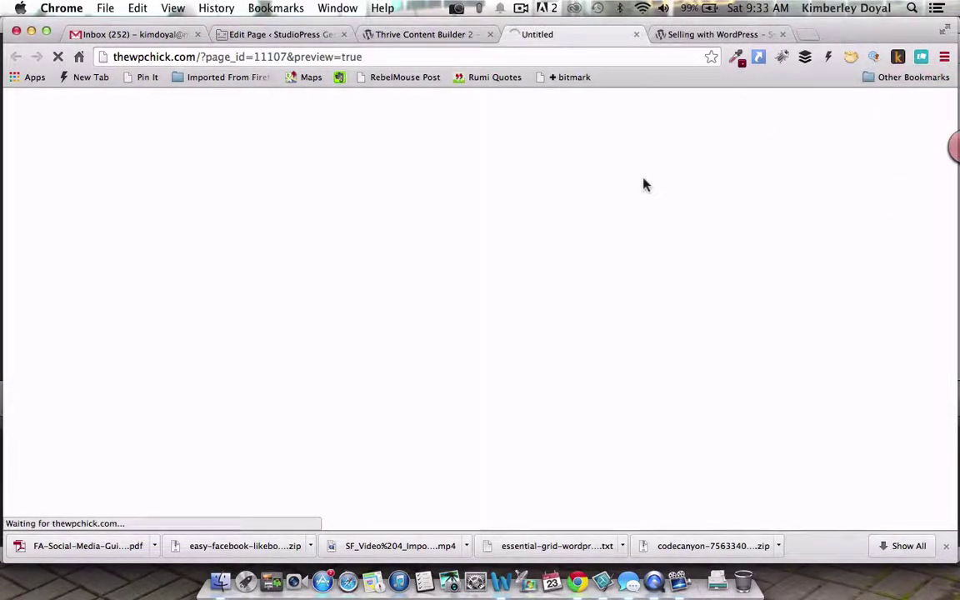
scroll(435, 336, "down", 10)
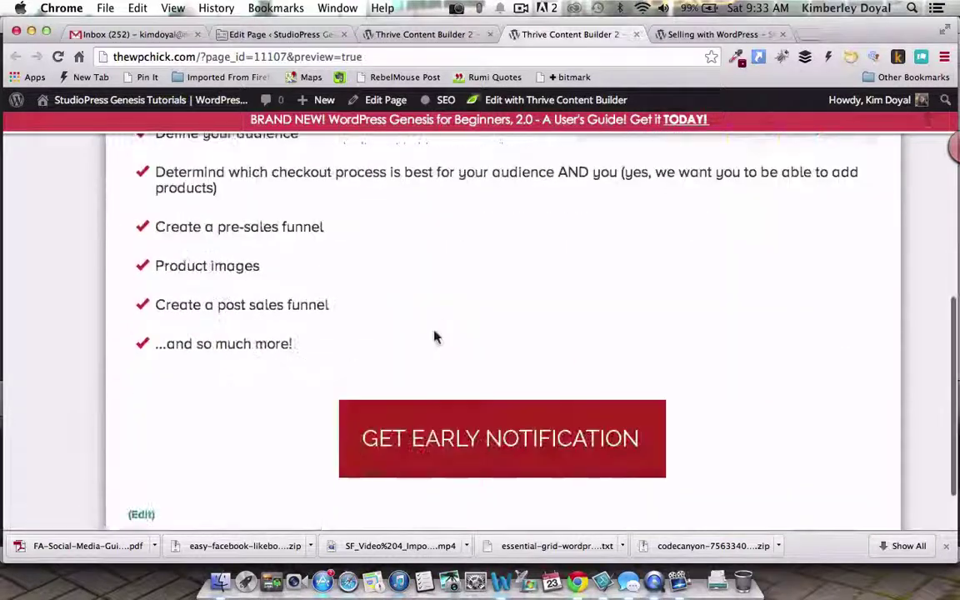
scroll(435, 337, "down", 1)
left_click(490, 394)
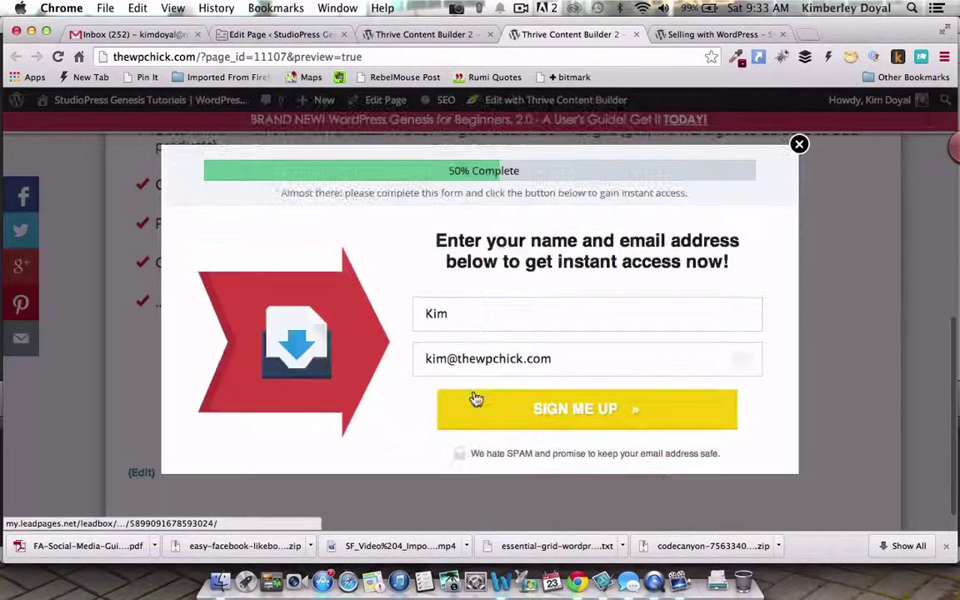
left_click(799, 144)
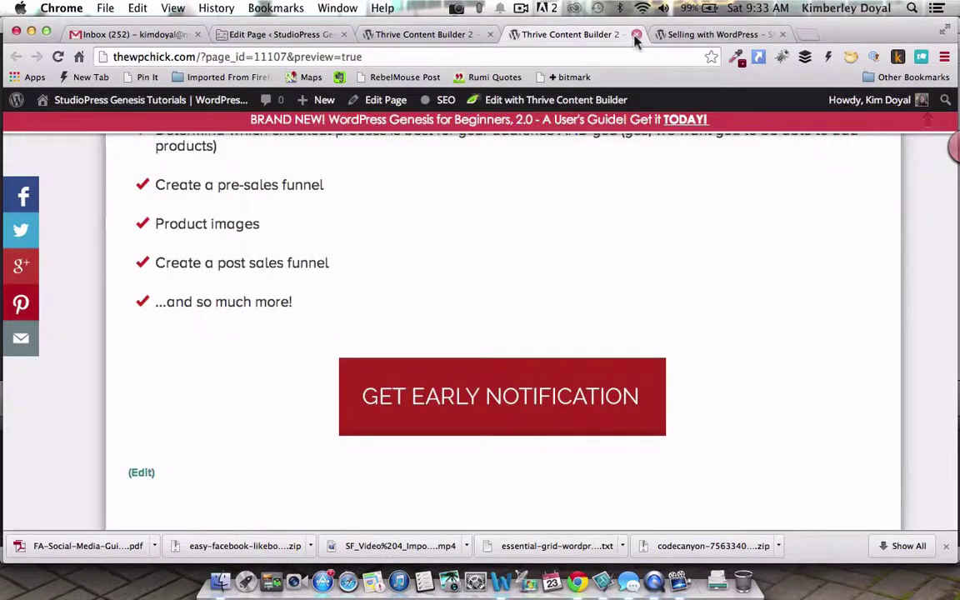
left_click(635, 35)
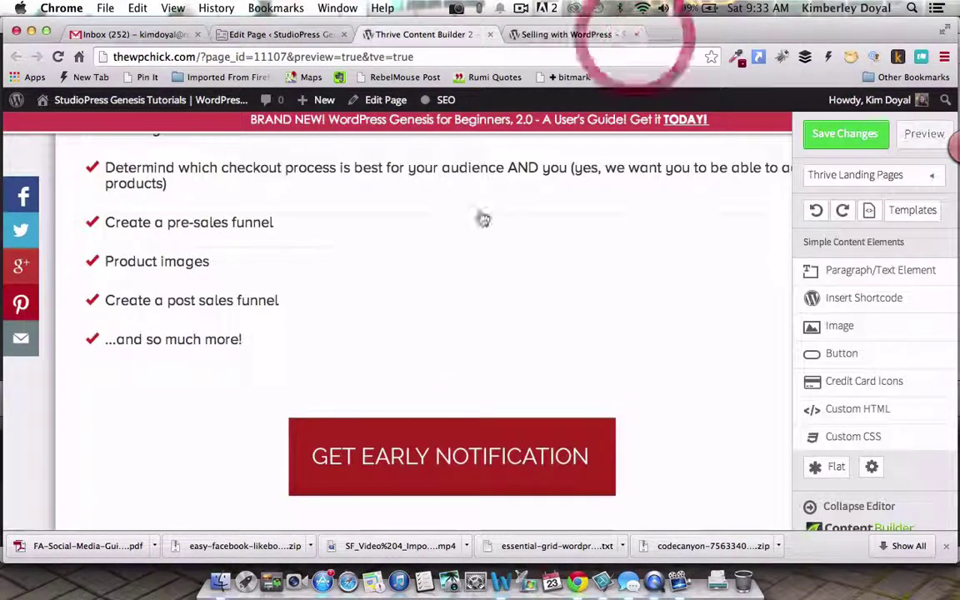
- Add a Style 1 divider below the GET EARLY NOTIFICATION button, matching the original page
left_click(566, 34)
scroll(446, 384, "down", 5)
scroll(445, 387, "down", 5)
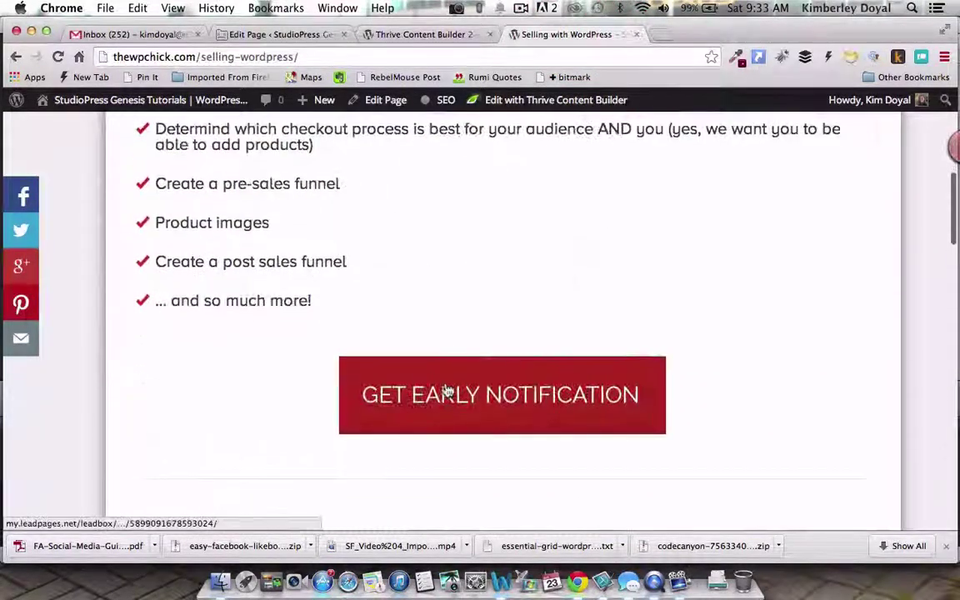
left_click(442, 34)
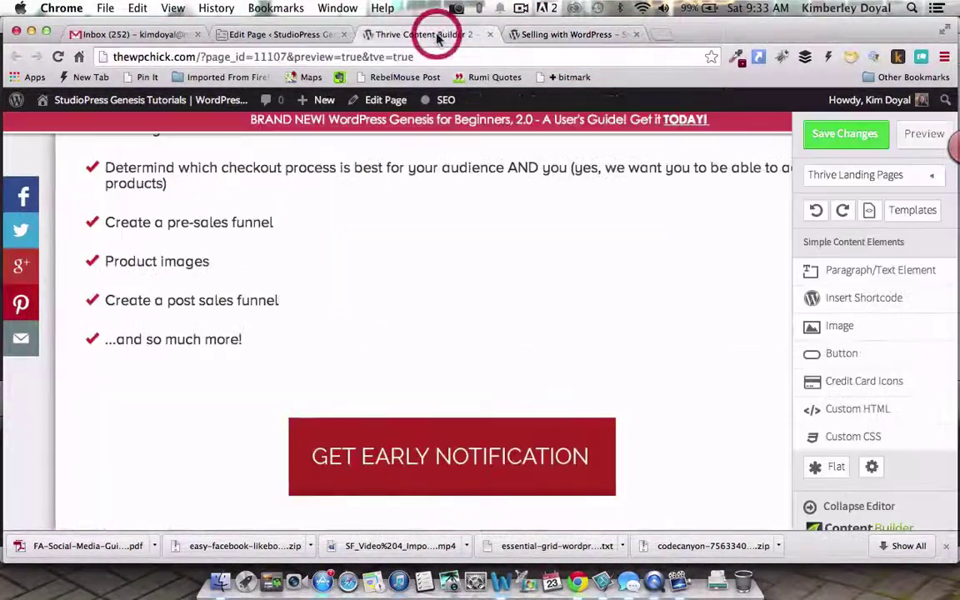
scroll(637, 349, "down", 3)
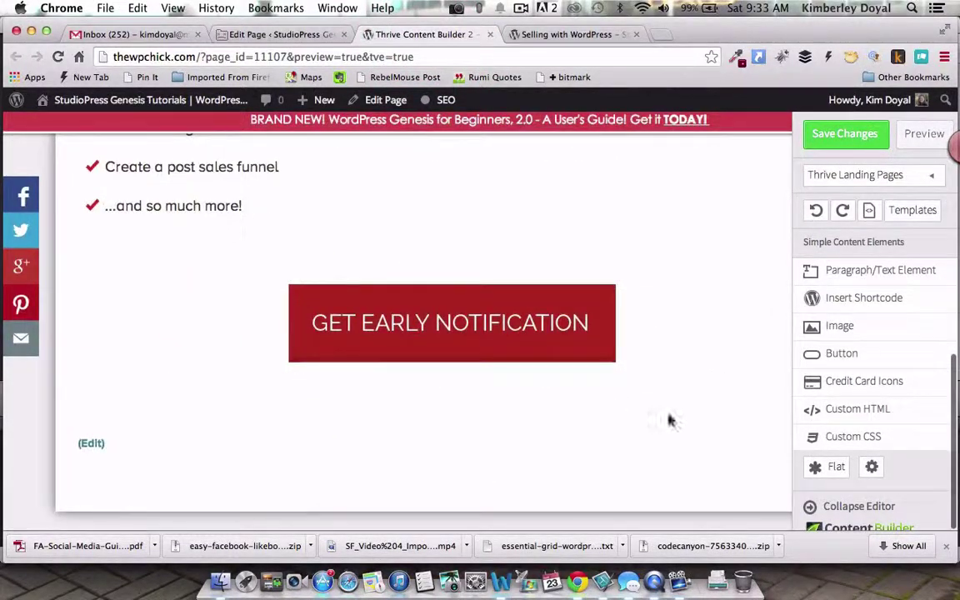
scroll(908, 417, "down", 3)
scroll(907, 417, "down", 5)
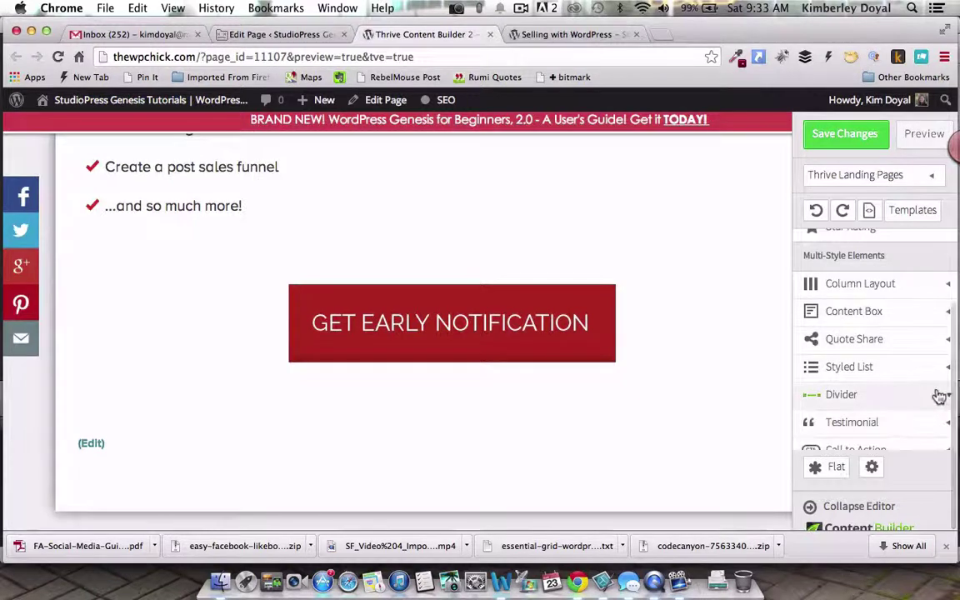
left_click(947, 398)
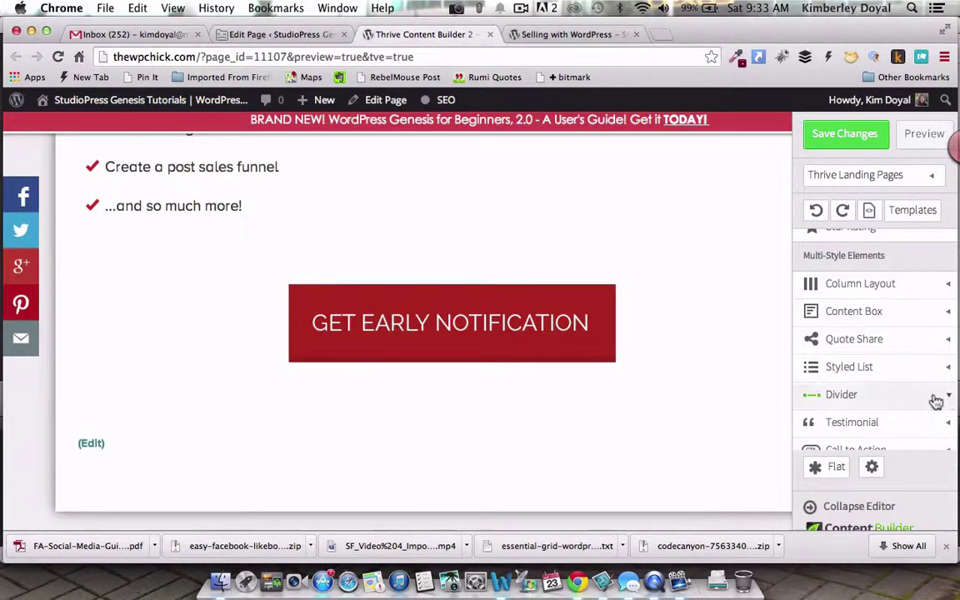
scroll(939, 395, "down", 3)
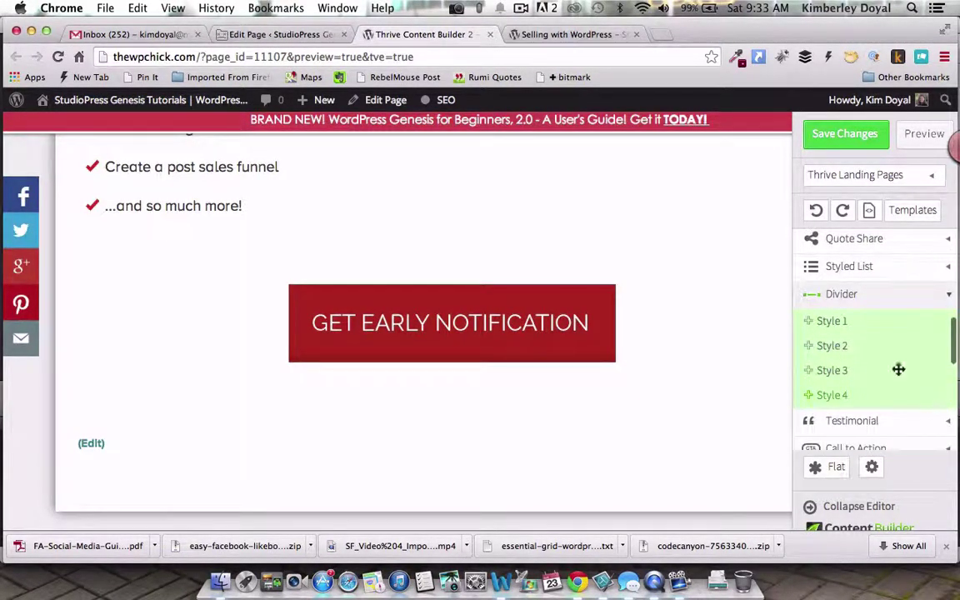
left_click(845, 322)
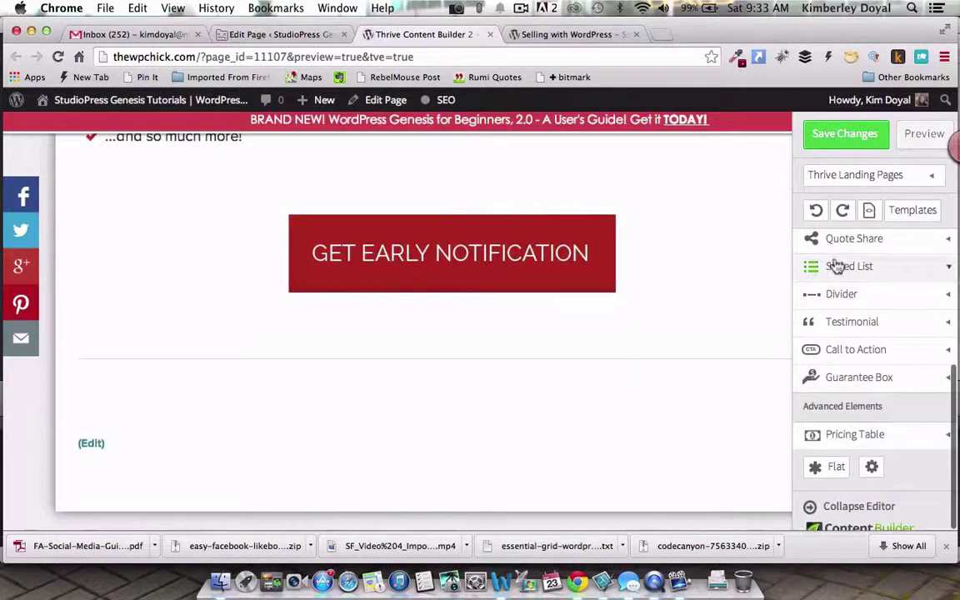
- Add an Image element below the divider and insert the whats-included picture from the media library
scroll(858, 287, "up", 5)
scroll(861, 285, "up", 3)
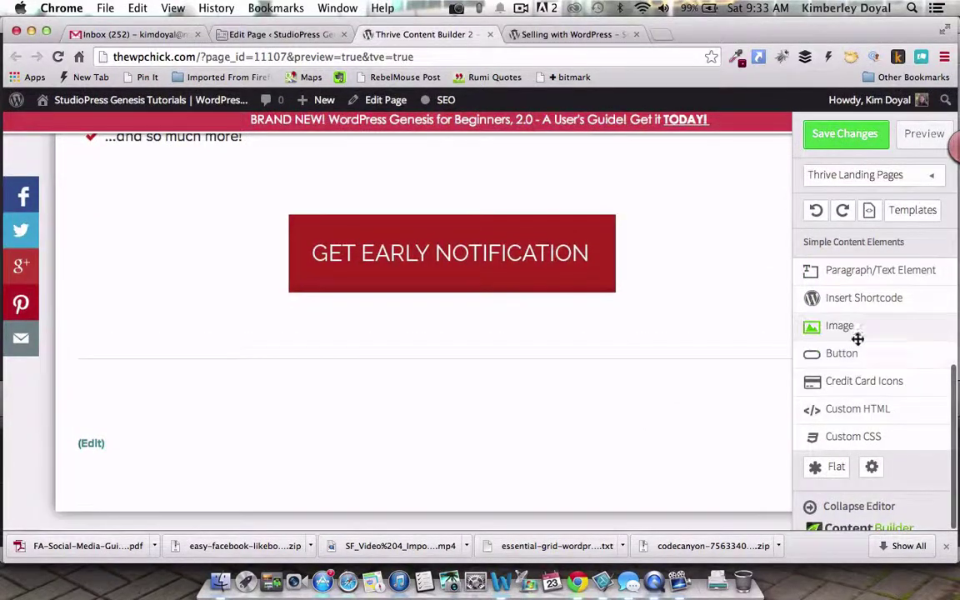
left_click_drag(864, 330, 445, 401)
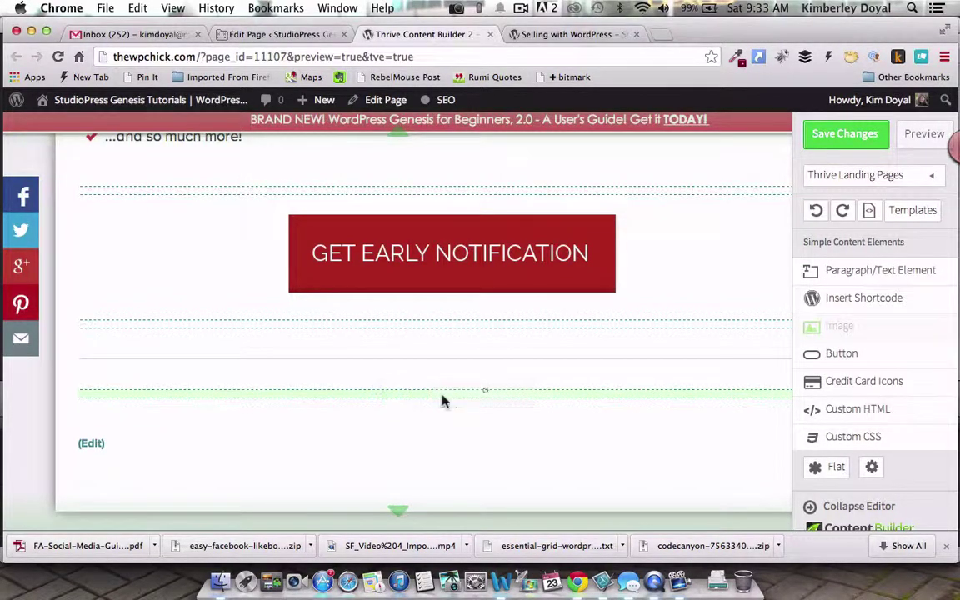
left_click(253, 430)
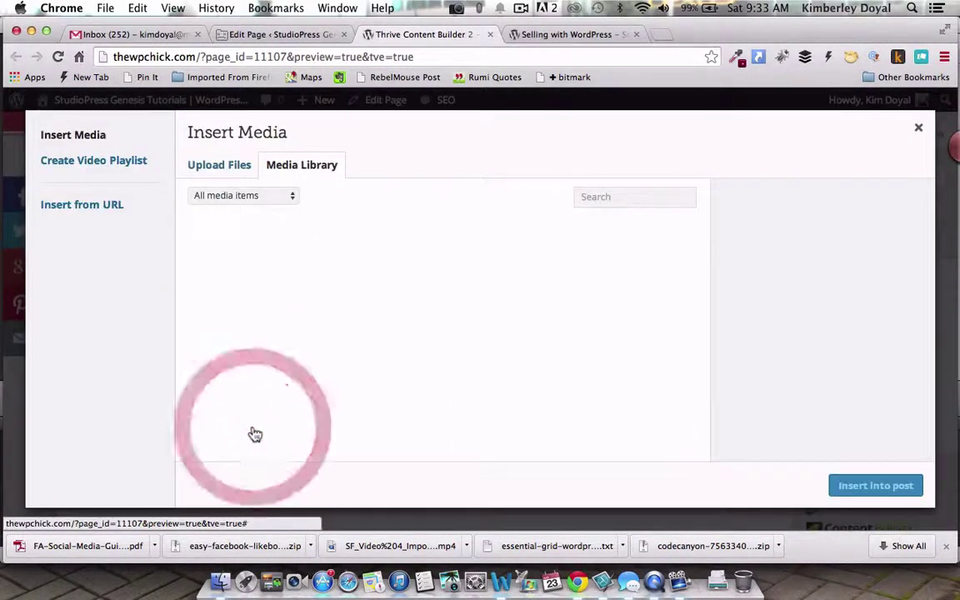
scroll(375, 325, "down", 4)
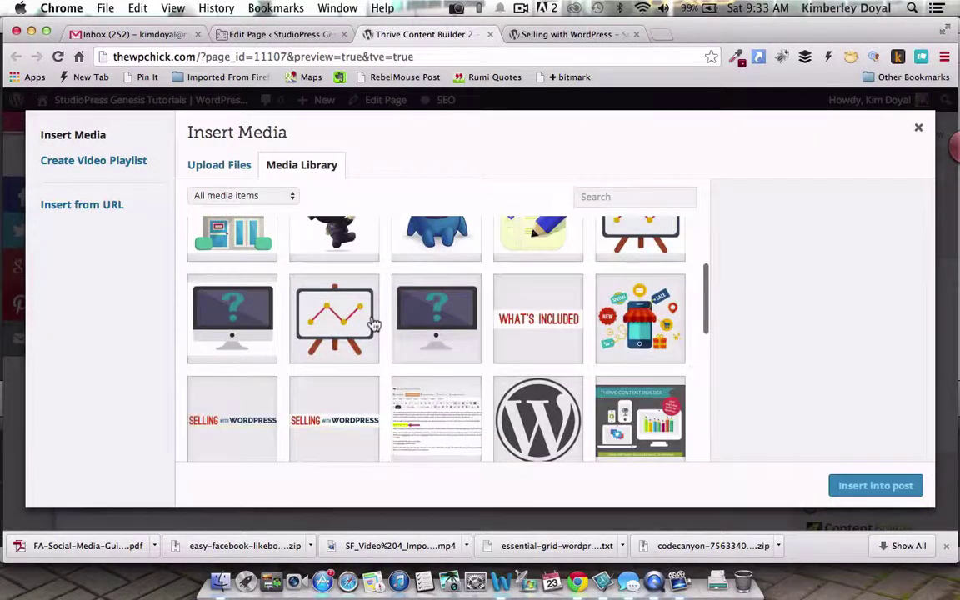
left_click(559, 324)
scroll(827, 365, "down", 3)
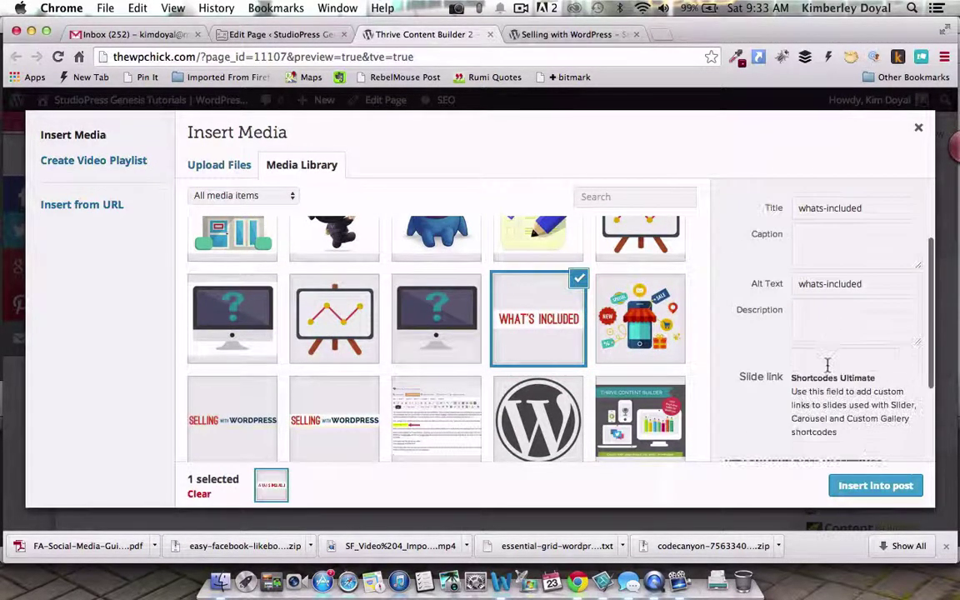
left_click(875, 487)
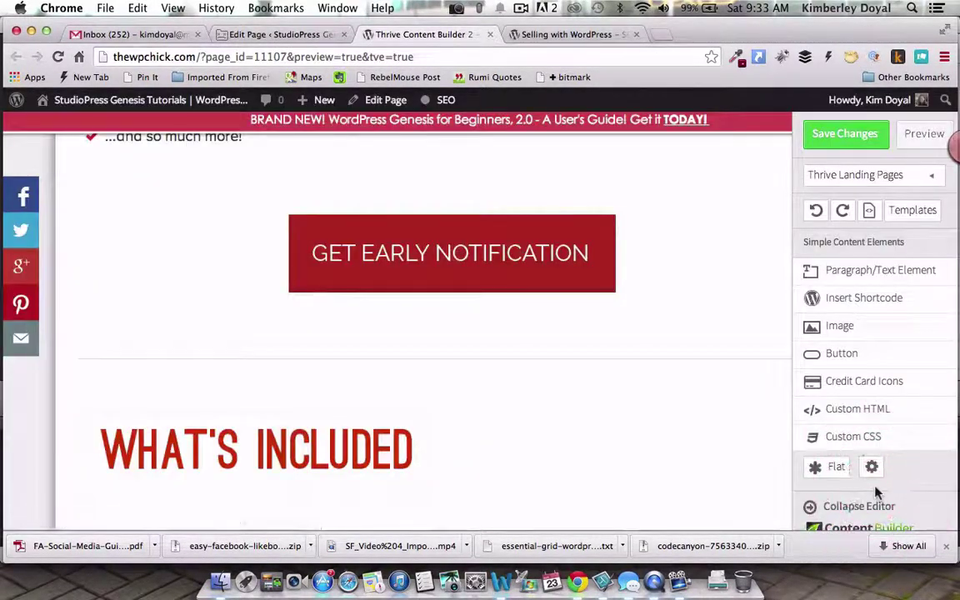
- Center the WHAT'S INCLUDED image and enlarge it to about 637 px
mouse_move(401, 443)
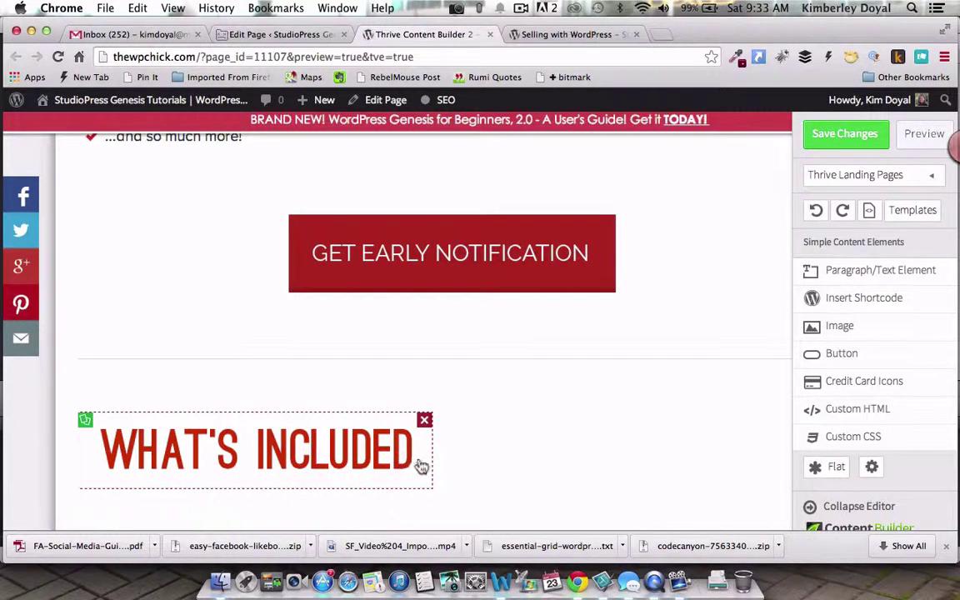
left_click(421, 465)
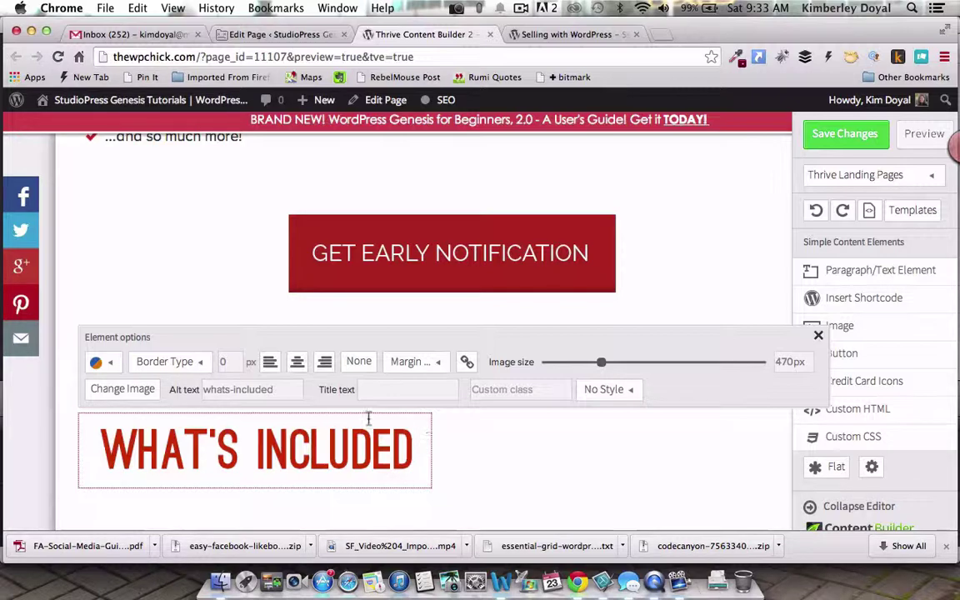
left_click(296, 364)
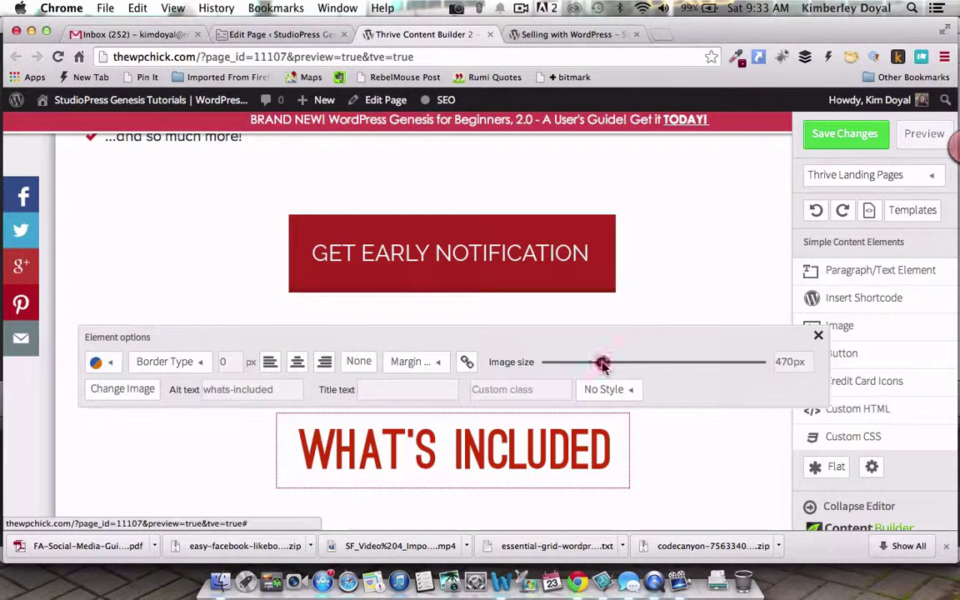
left_click_drag(602, 364, 623, 367)
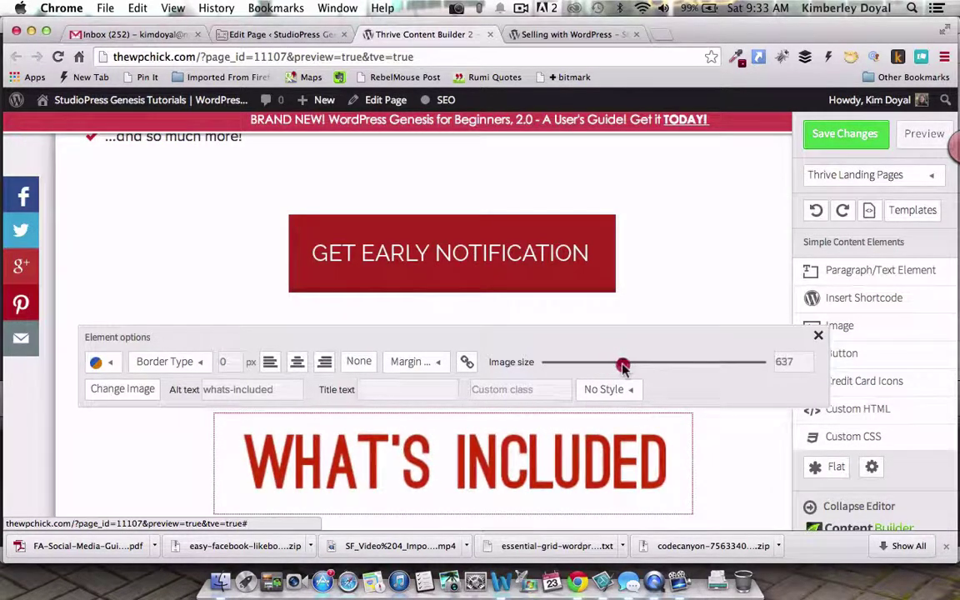
left_click(723, 504)
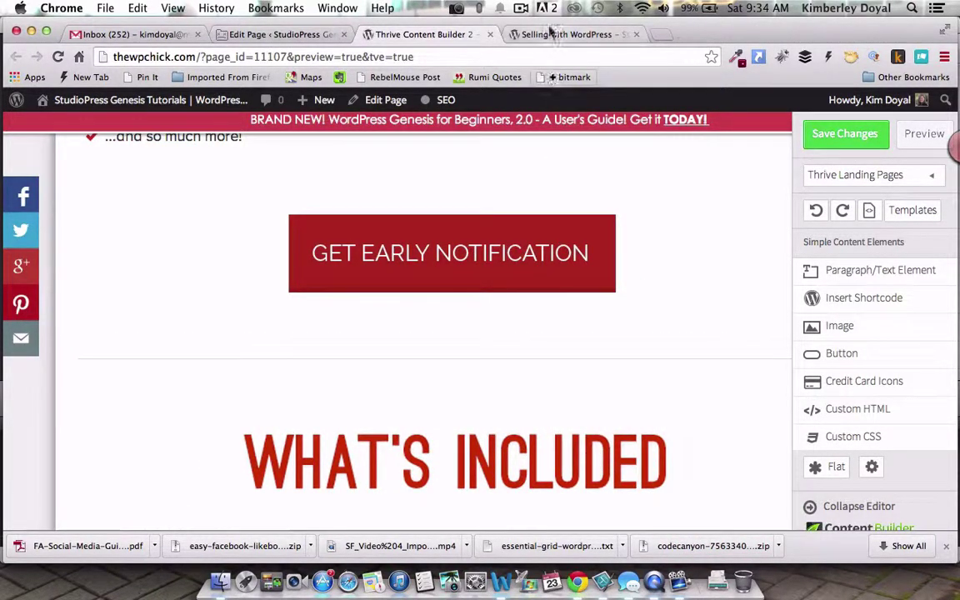
- Compare with the original page, reduce the WHAT'S INCLUDED image to about 551 px, and save the page changes
left_click(553, 34)
left_click(421, 34)
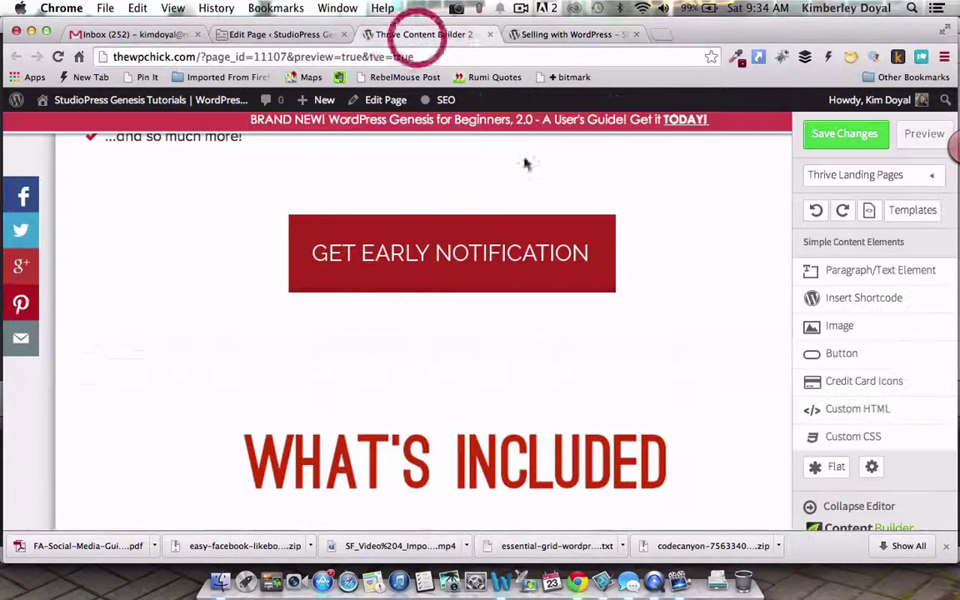
left_click(607, 457)
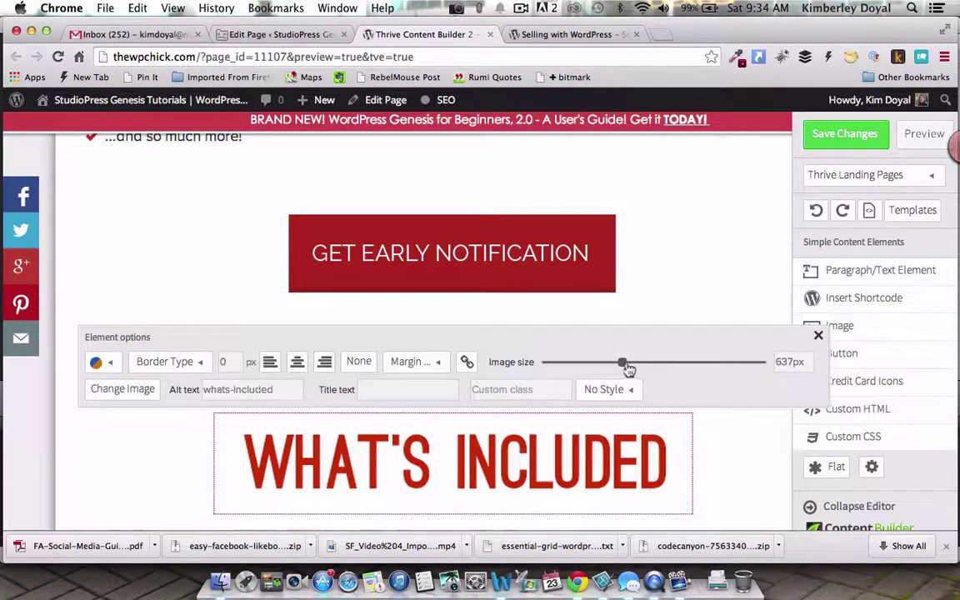
left_click_drag(625, 364, 608, 372)
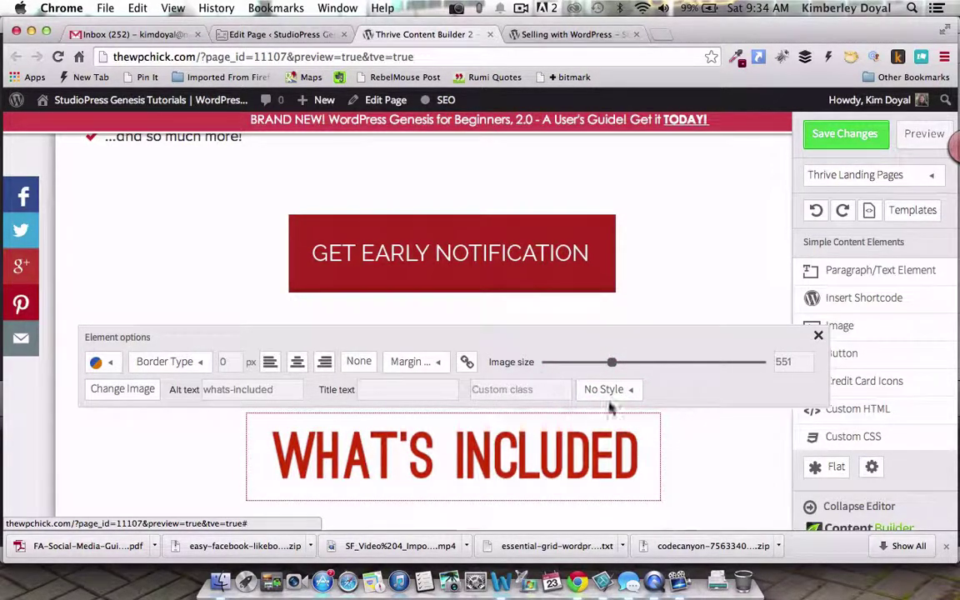
left_click(721, 458)
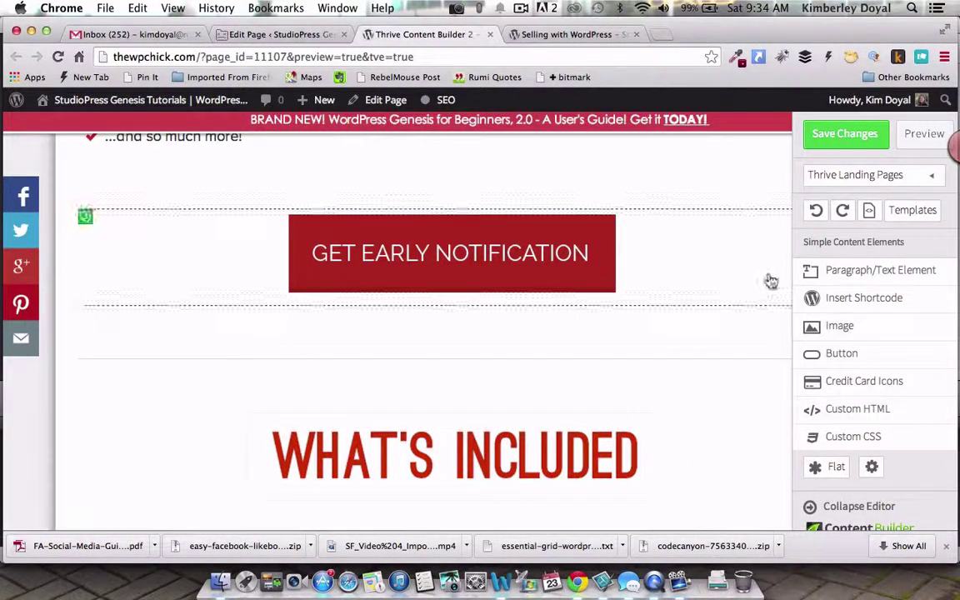
left_click(845, 140)
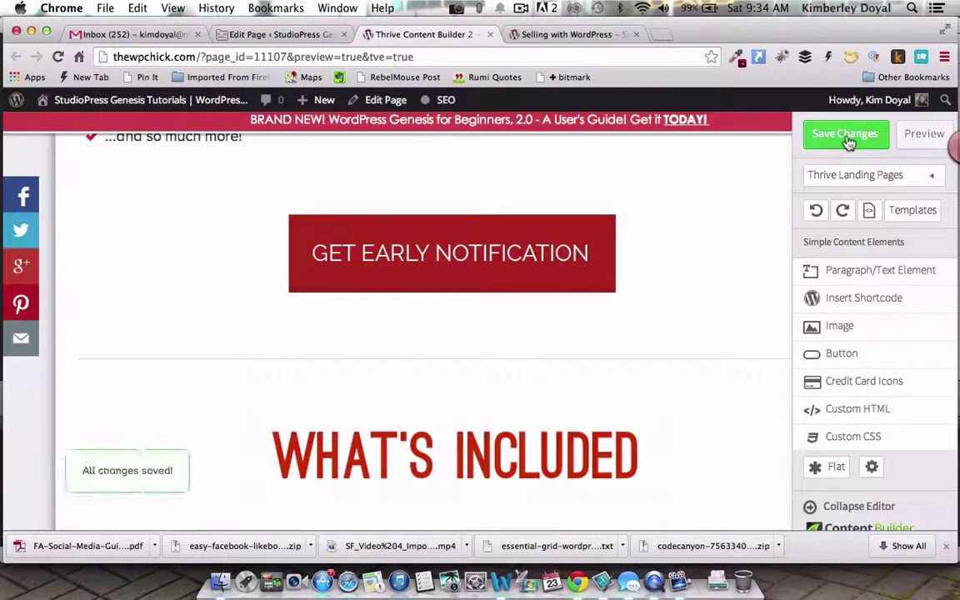
- Examine the module grid under WHAT'S INCLUDED on the original page, then return to the rebuilt page
scroll(757, 399, "down", 3)
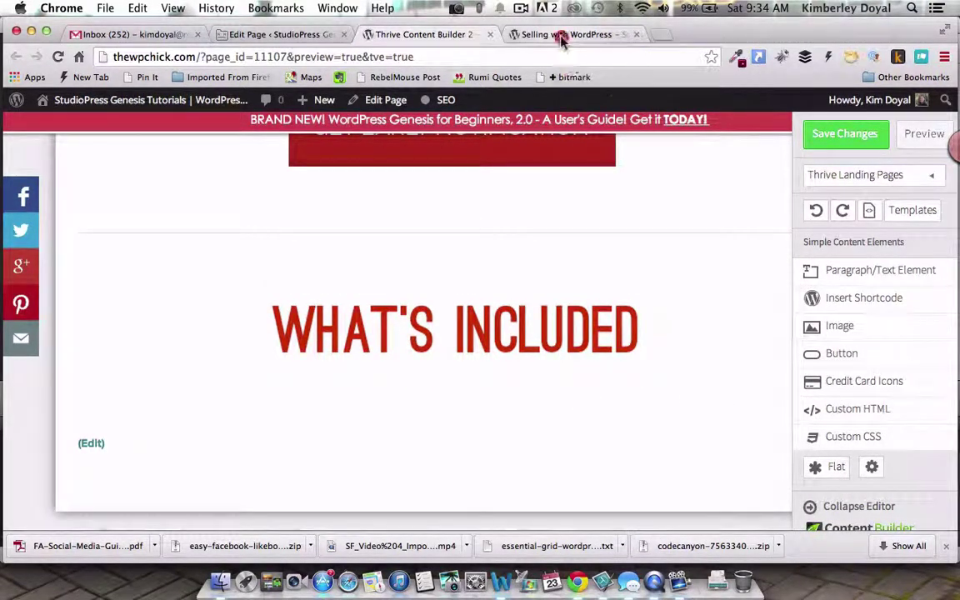
left_click(560, 35)
scroll(607, 440, "down", 4)
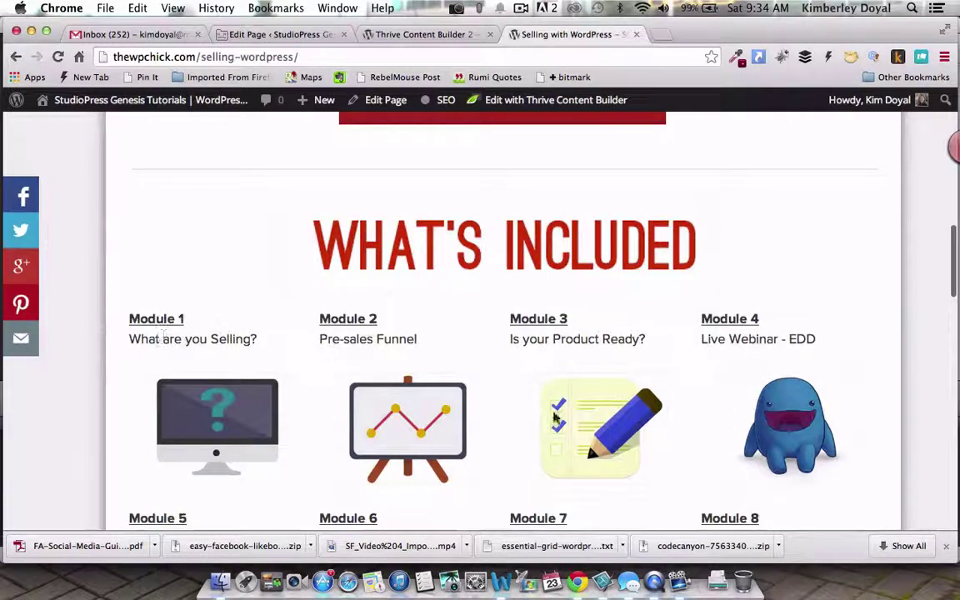
scroll(556, 417, "down", 5)
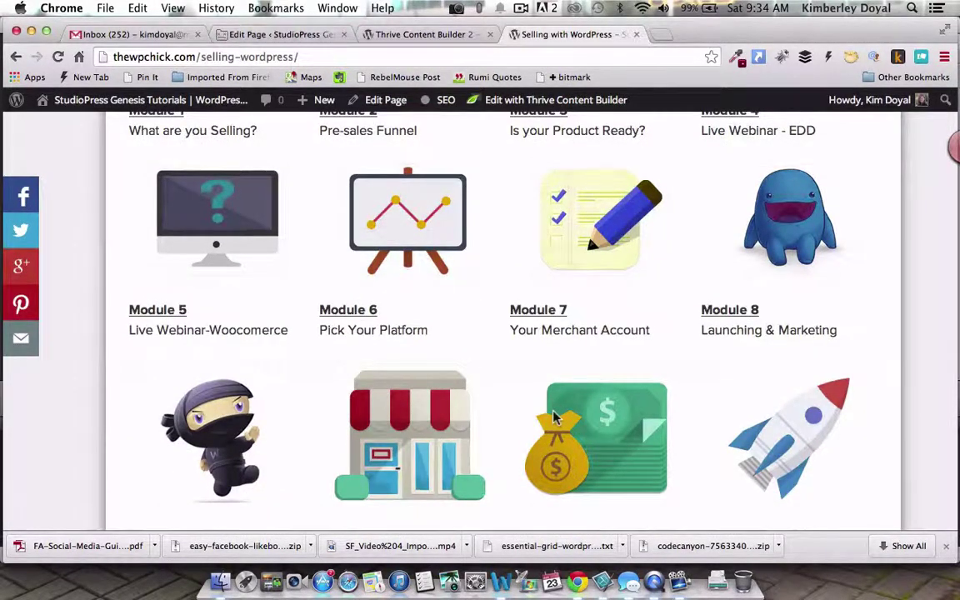
scroll(554, 417, "down", 2)
scroll(554, 417, "up", 10)
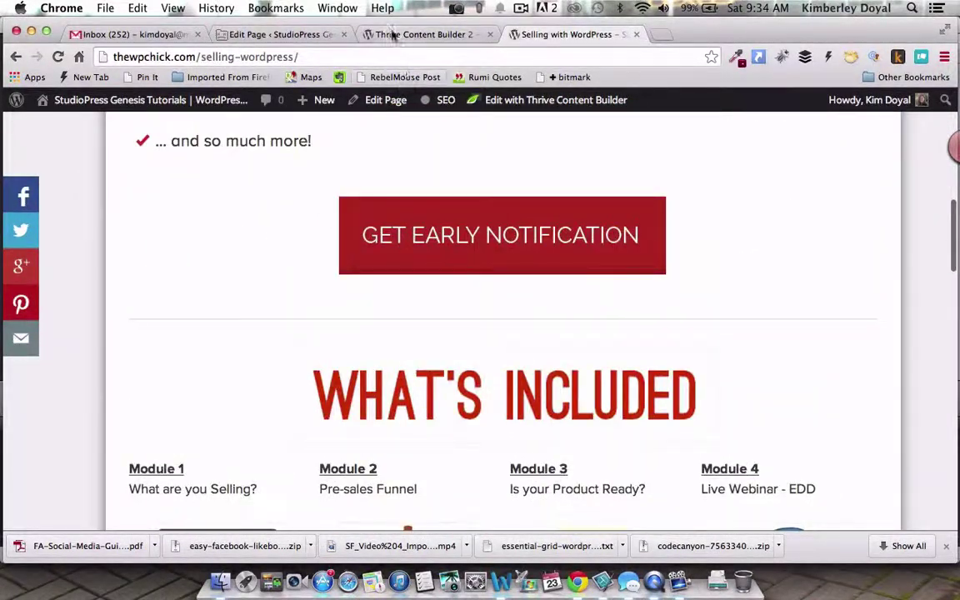
left_click(394, 35)
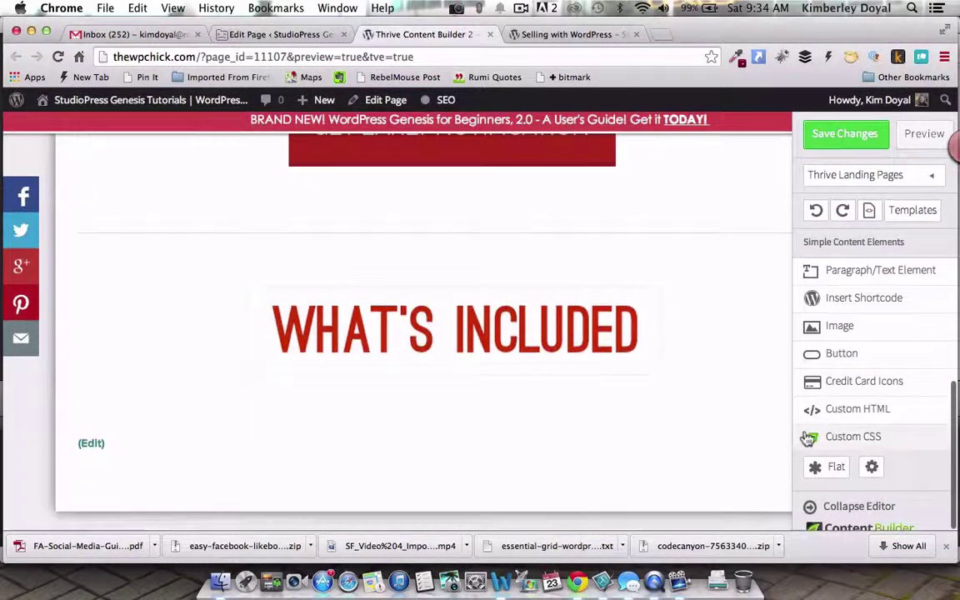
- Add a column layout of four quarter-width columns below the WHAT'S INCLUDED image
scroll(870, 413, "down", 6)
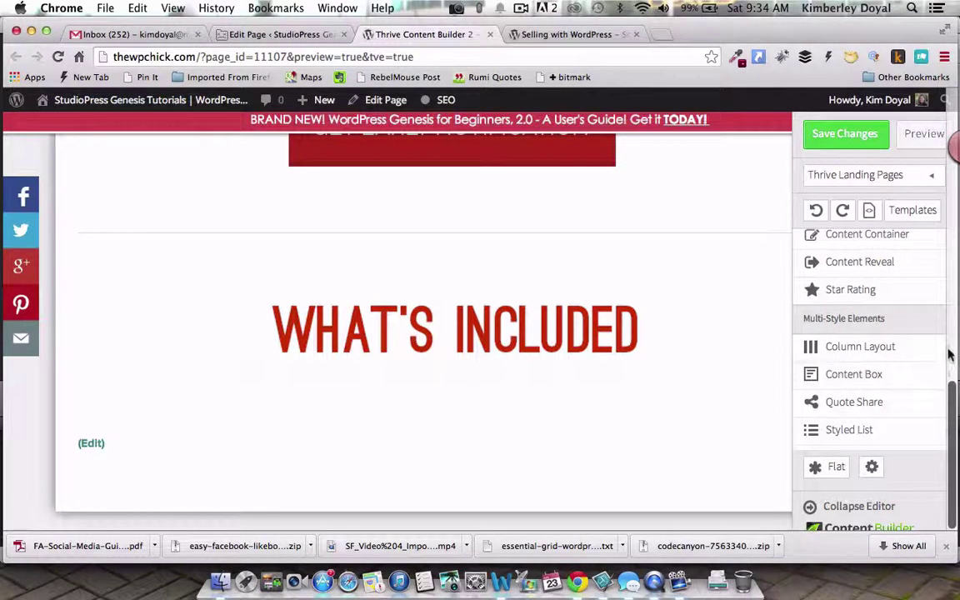
scroll(934, 366, "up", 6)
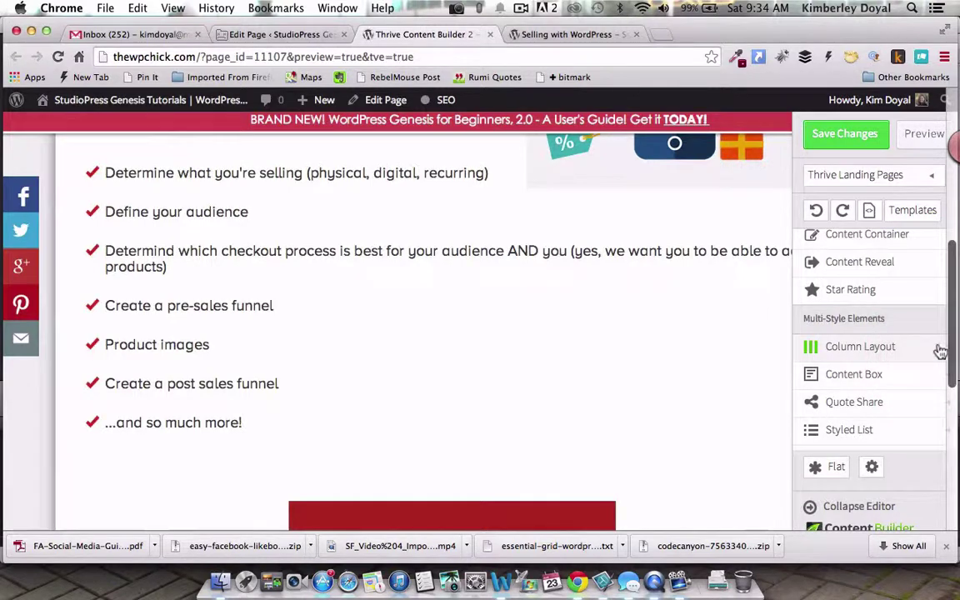
left_click(936, 345)
scroll(671, 439, "down", 6)
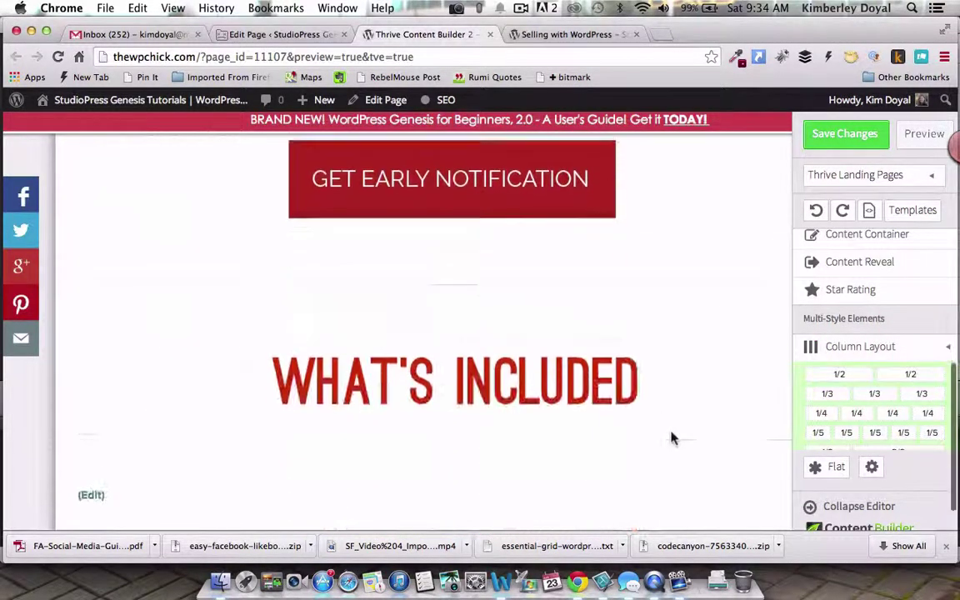
left_click(824, 414)
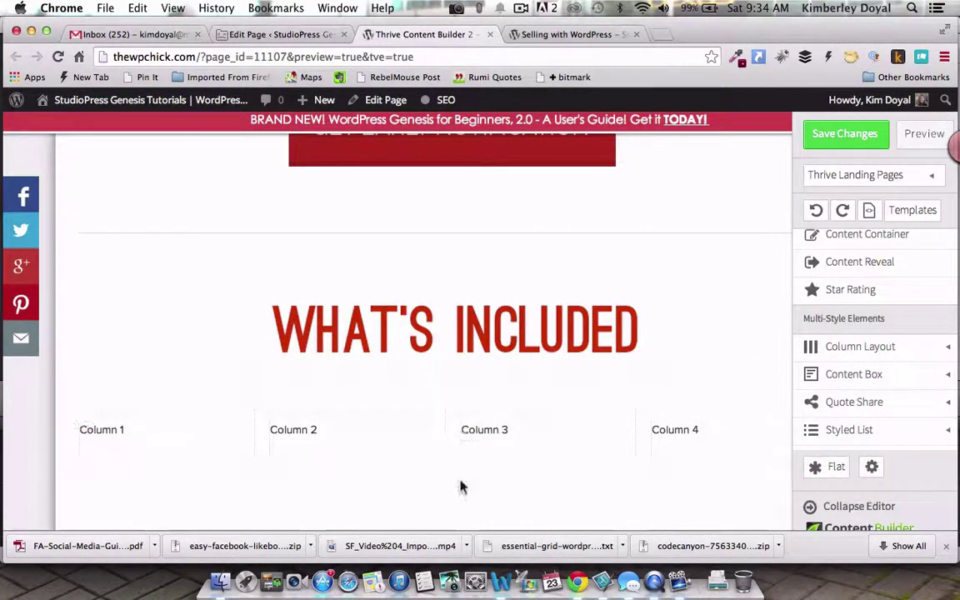
- Replace the Column 1 placeholder with "Module 1" and "What Are You Selling?" on a second line, checking the wording on the original page
scroll(460, 487, "down", 3)
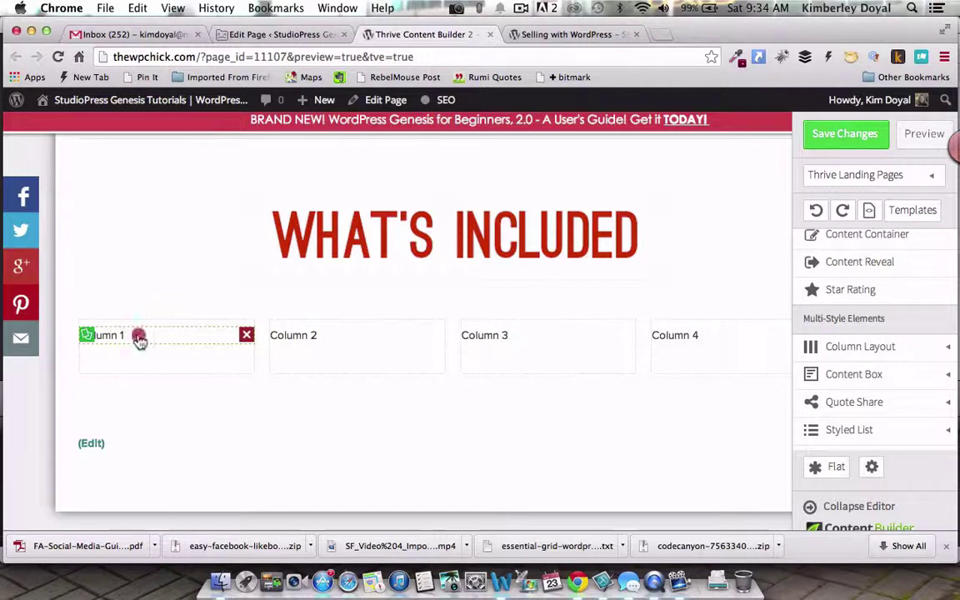
left_click(139, 337)
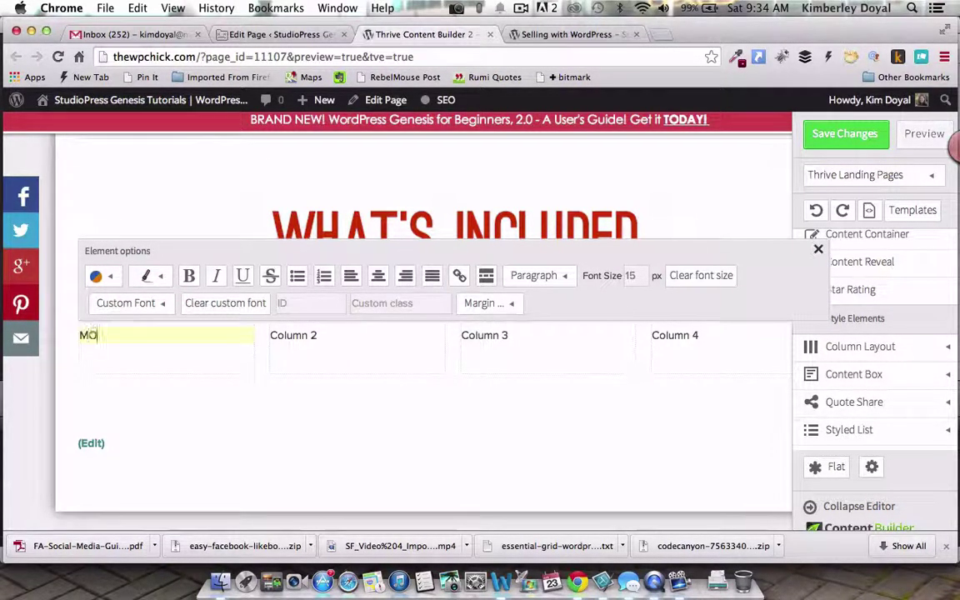
type("Module 1")
left_click(529, 33)
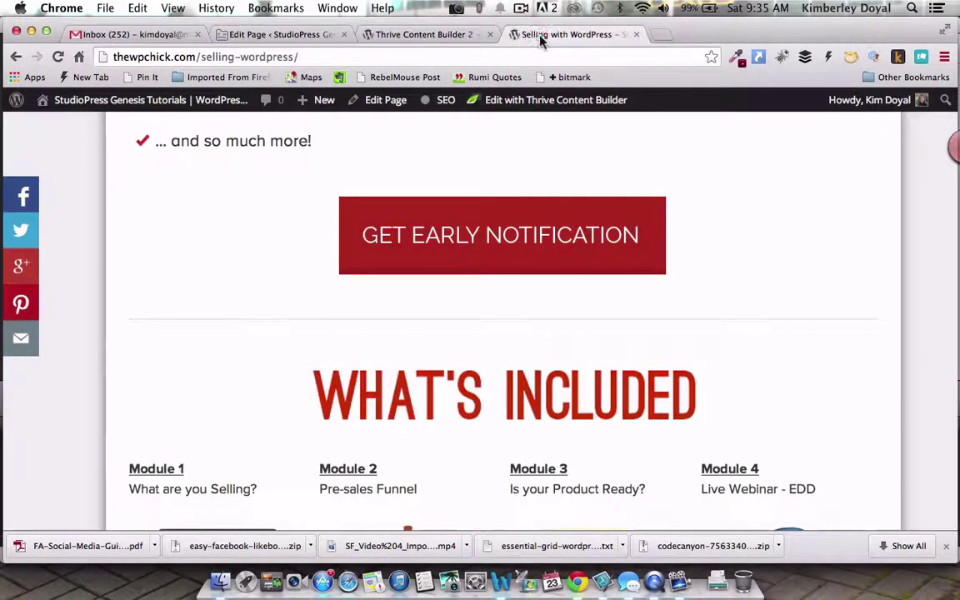
left_click(414, 38)
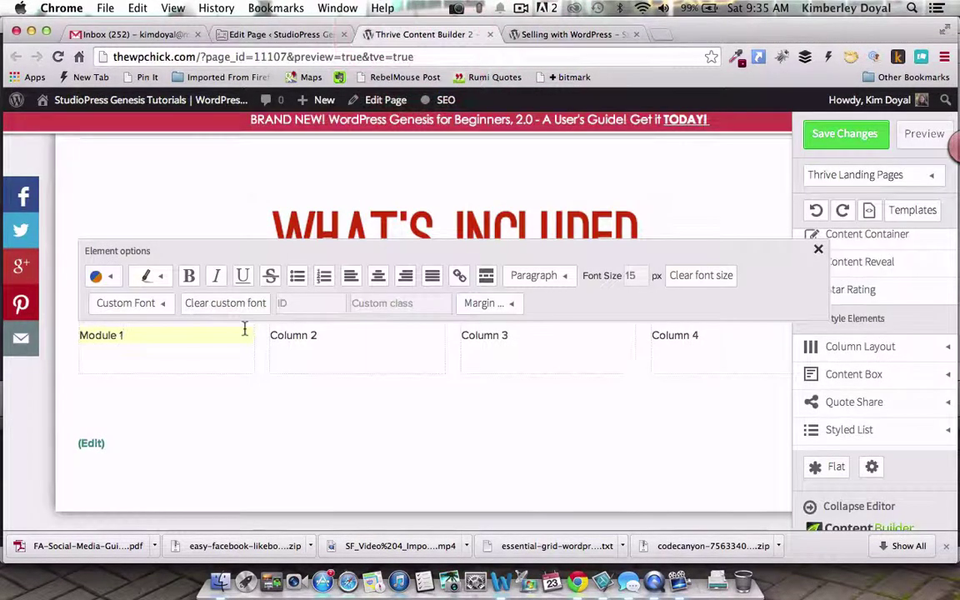
type("1")
key("Return")
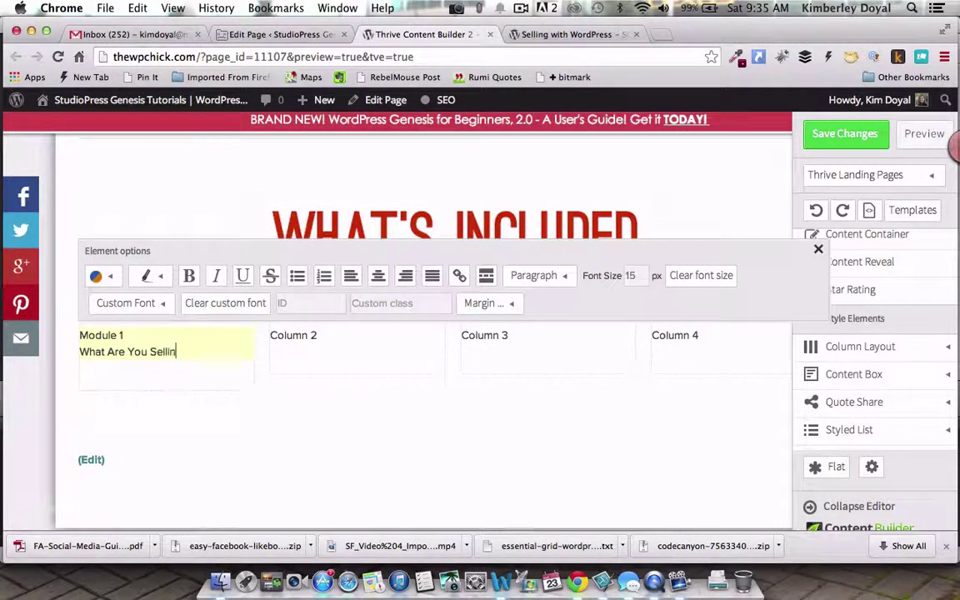
- Compare Column 1 with the original page, set its text to 18 px, and make the "Module 1" line bold and underlined
left_click(572, 35)
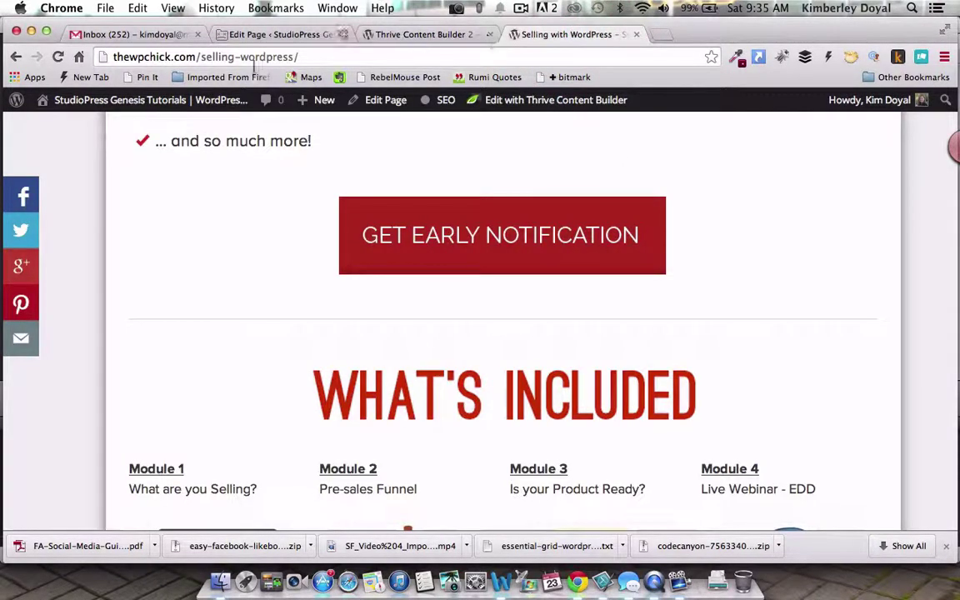
left_click(380, 34)
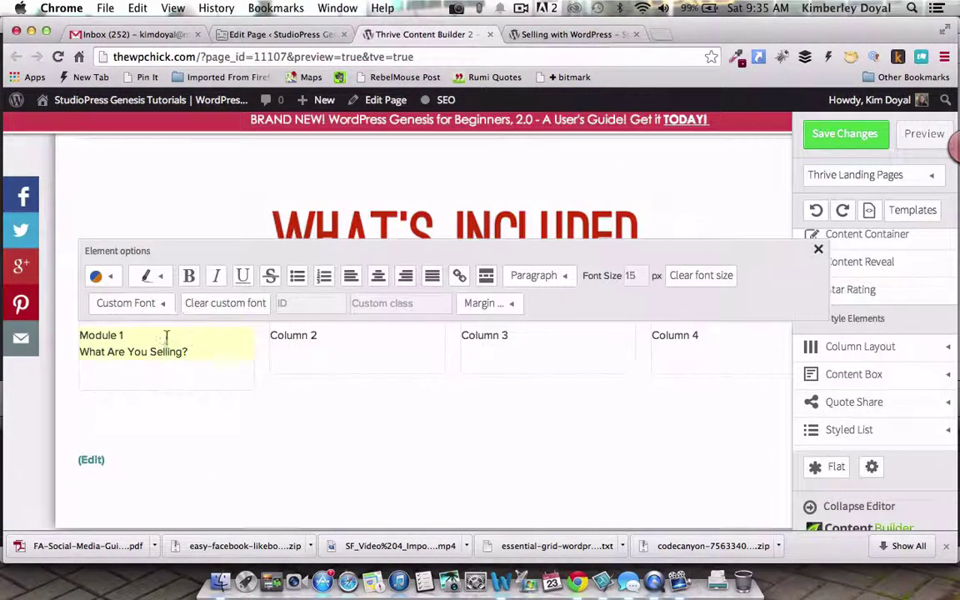
left_click_drag(92, 331, 64, 330)
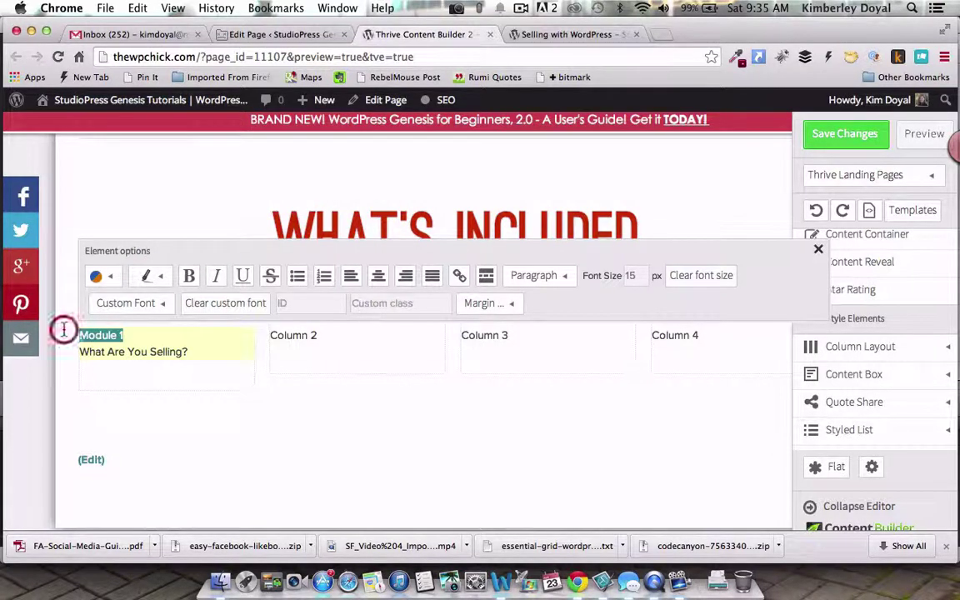
left_click(642, 278)
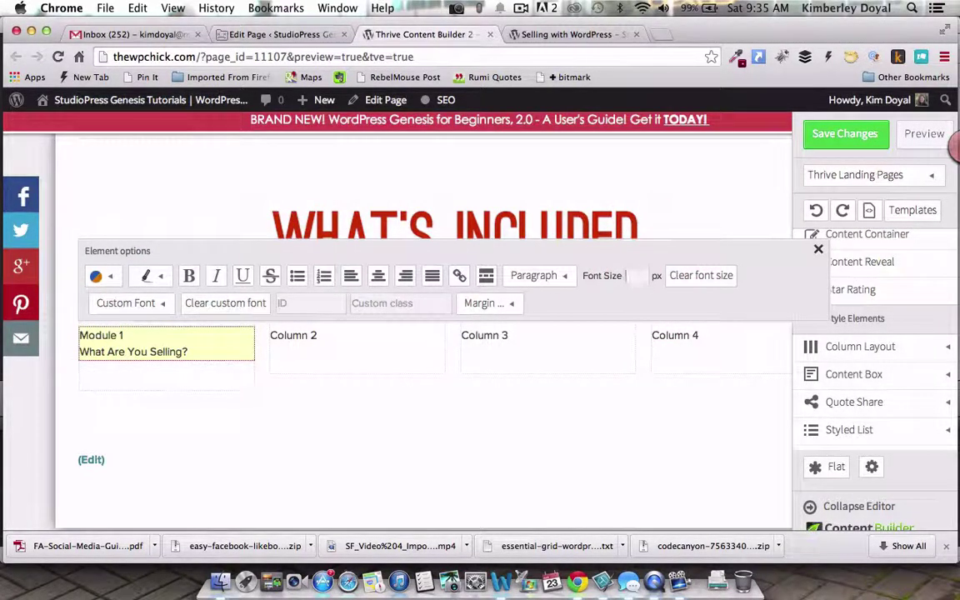
left_click(217, 342)
left_click_drag(138, 336, 67, 337)
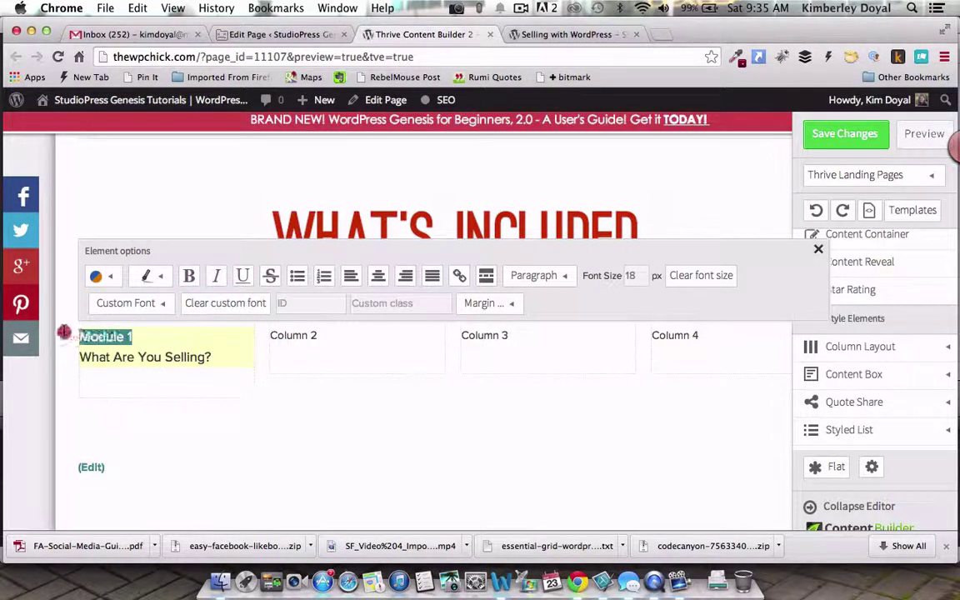
left_click(190, 276)
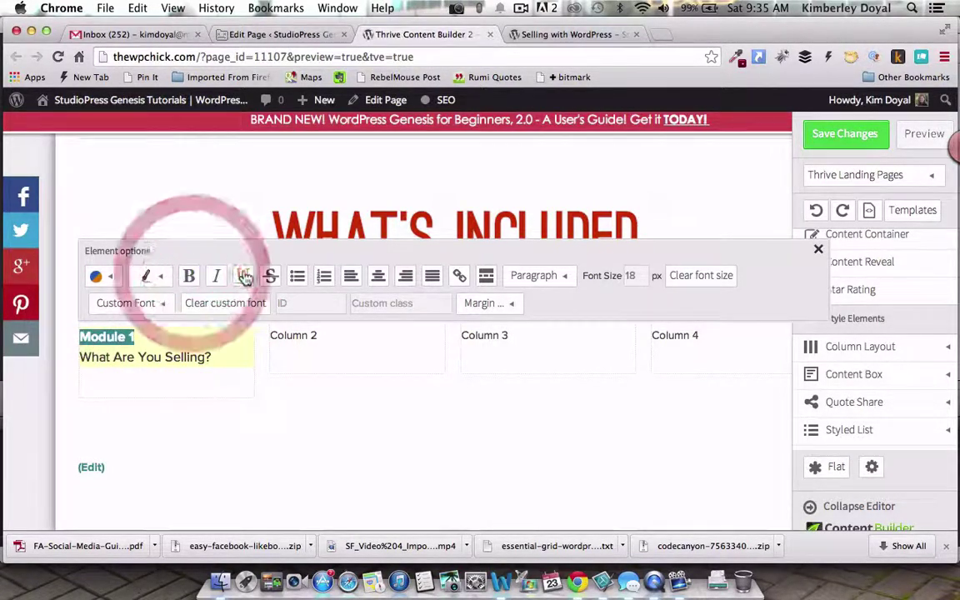
left_click(237, 398)
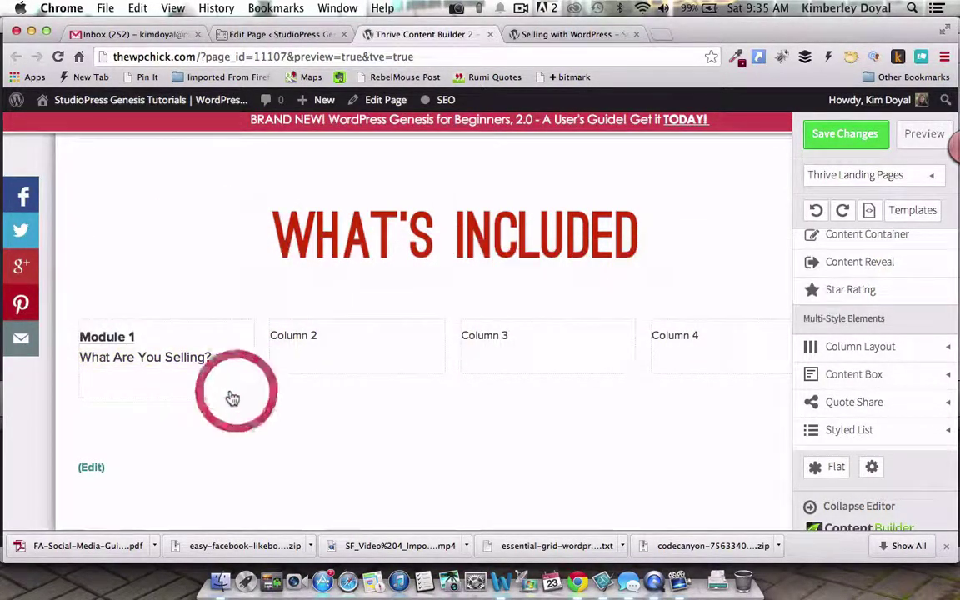
- Replace the Column 2 placeholder with "Module 2" and "Pre-Sales Funnel" on a second line, checking the wording on the original page
left_click(336, 345)
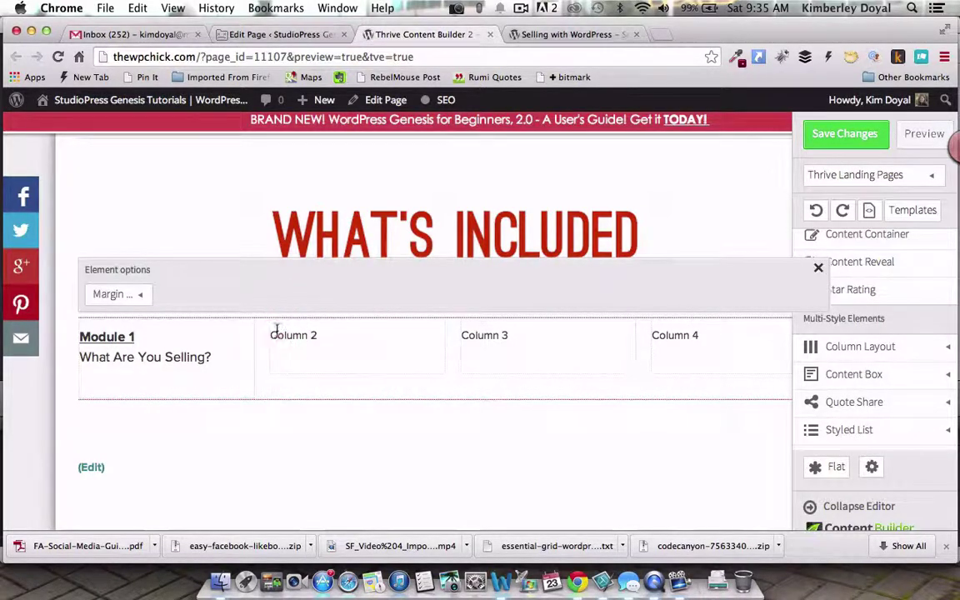
left_click(333, 325)
left_click(343, 427)
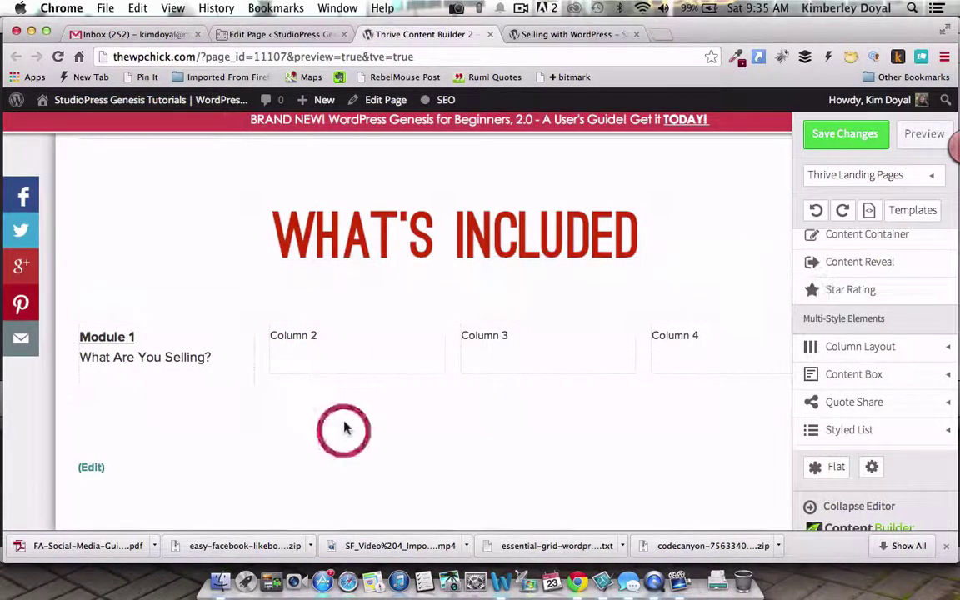
left_click(345, 342)
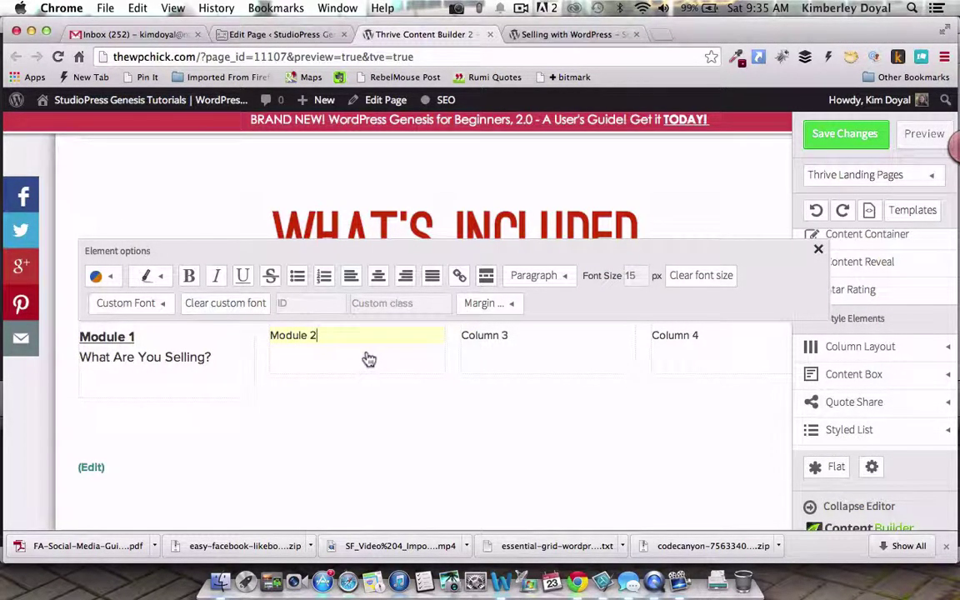
left_click(575, 36)
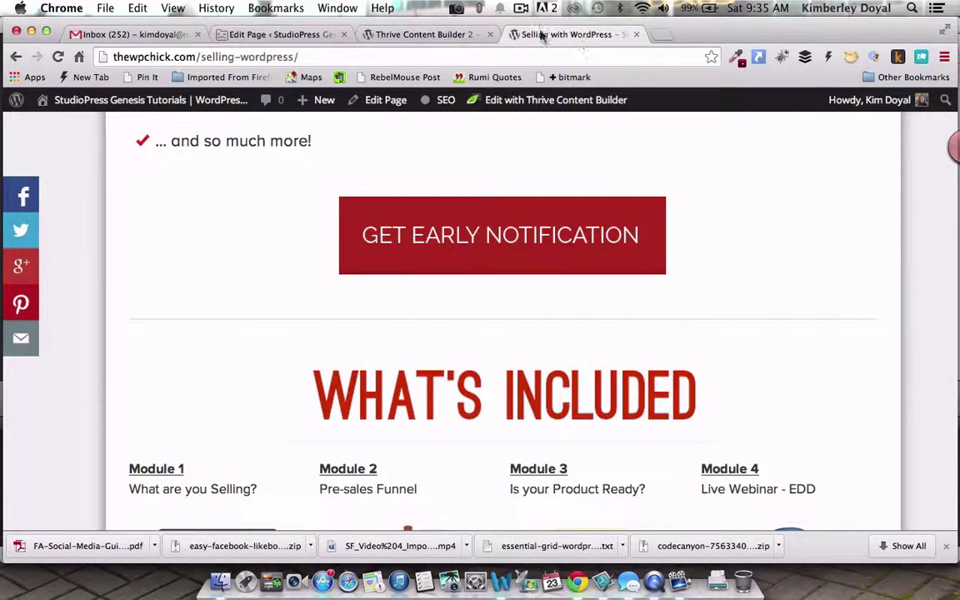
left_click(414, 35)
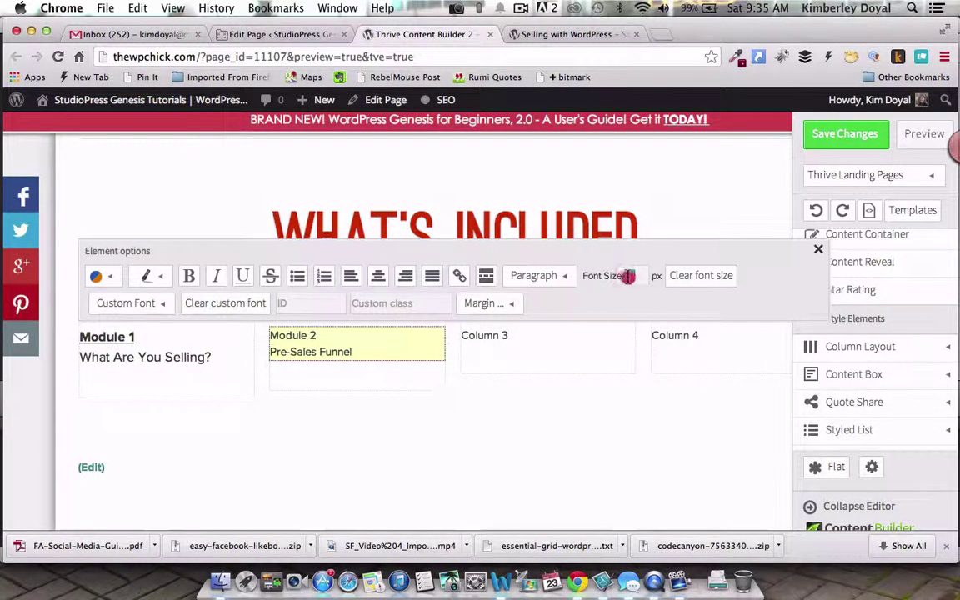
- Set the Column 2 text to 18 px, make its "Module 2" line bold and underlined, and save the page changes
left_click(630, 276)
left_click(402, 353)
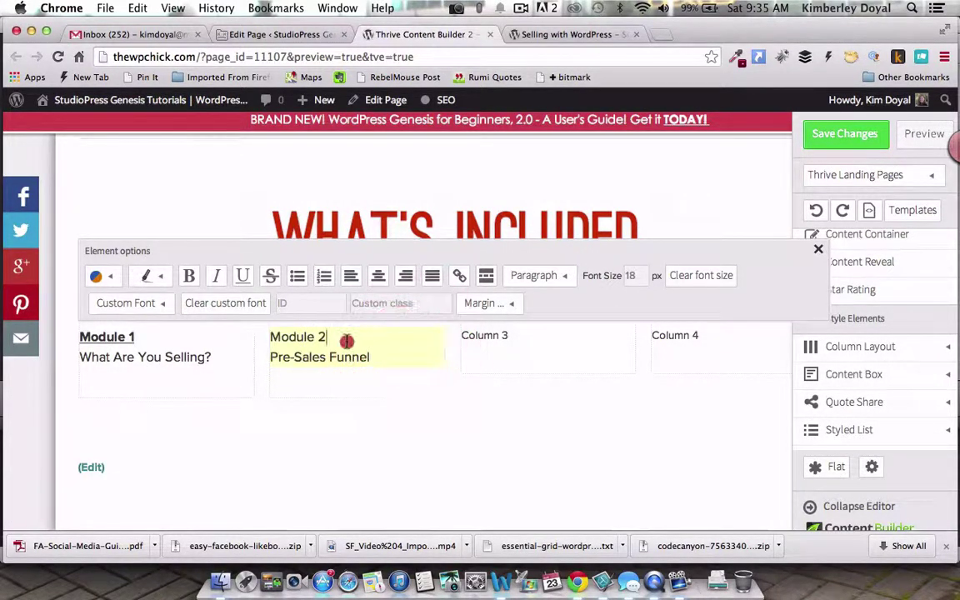
left_click_drag(348, 338, 268, 336)
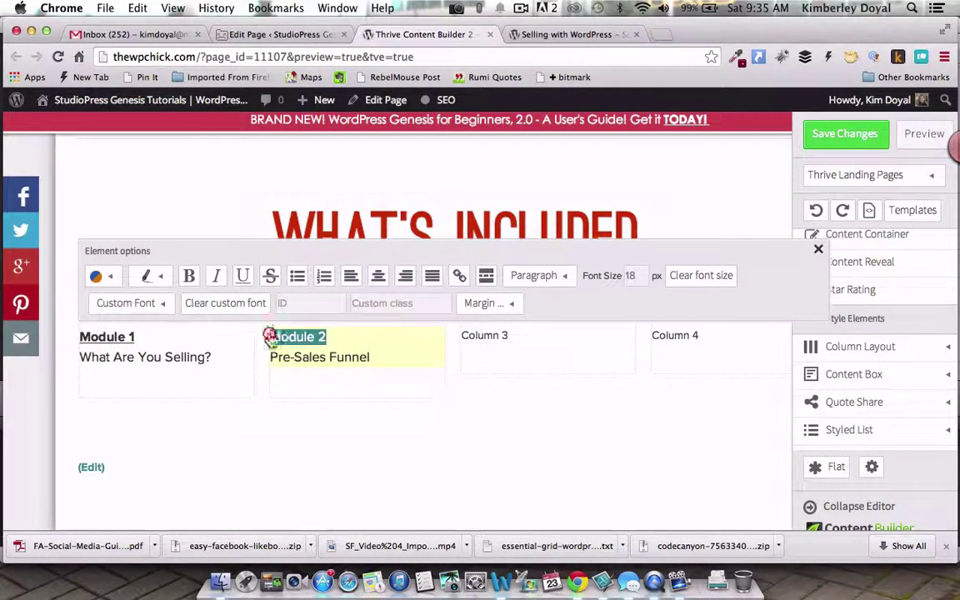
left_click(189, 276)
left_click(242, 275)
left_click(483, 442)
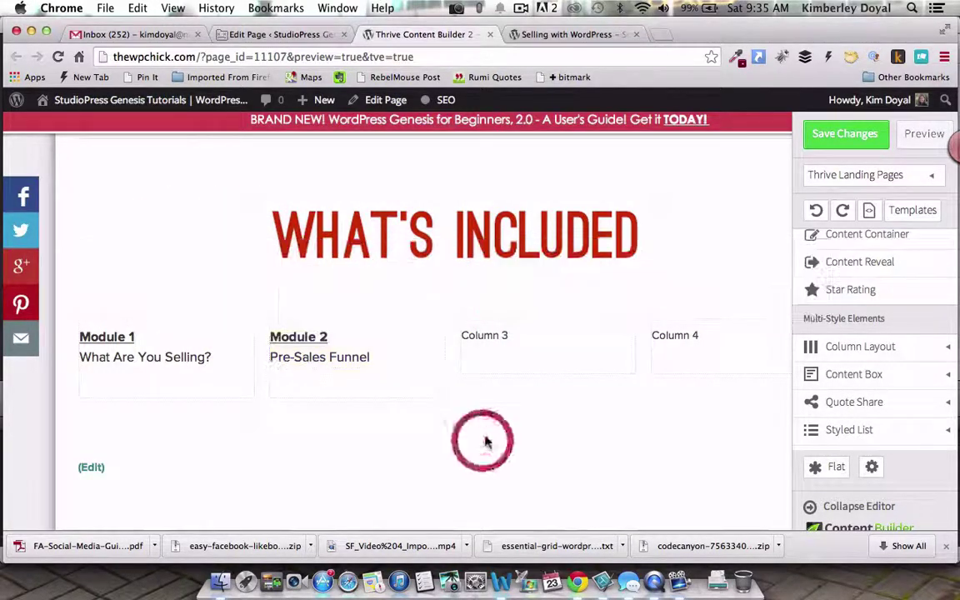
left_click(844, 142)
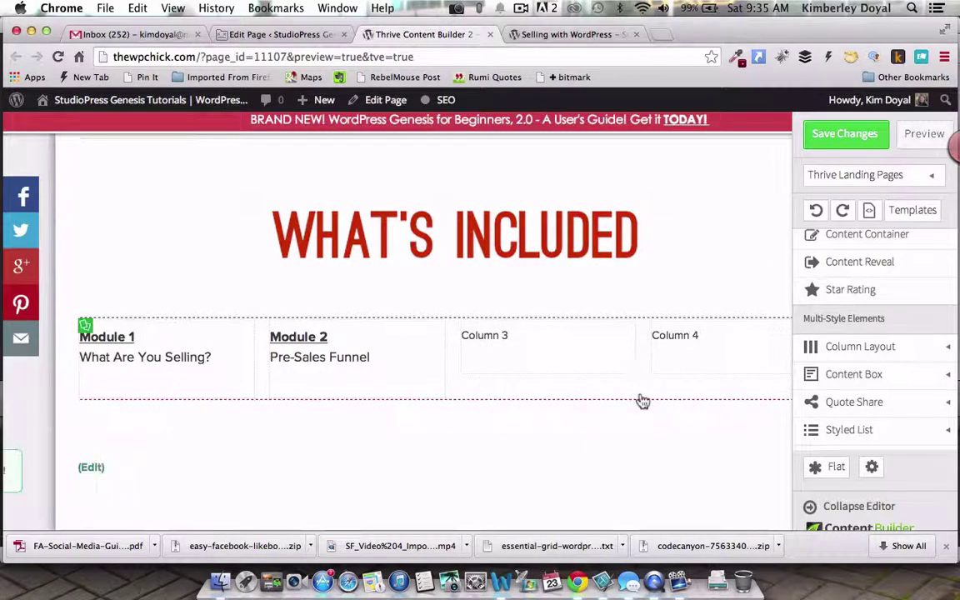
- Add an image element below the Module 1 text and open the media library for it
scroll(821, 343, "up", 1)
scroll(820, 344, "up", 3)
left_click_drag(821, 332, 635, 477)
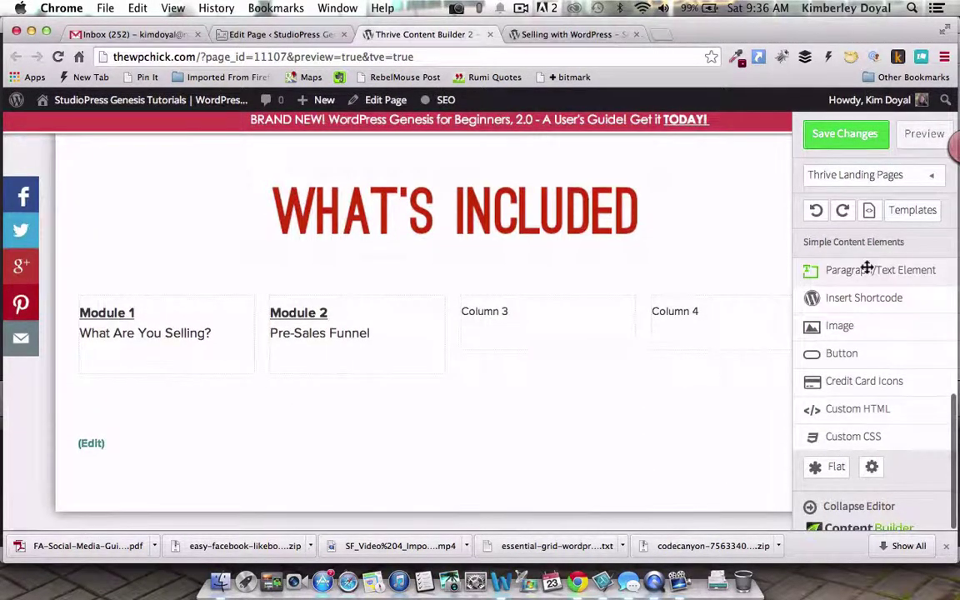
left_click_drag(862, 330, 173, 372)
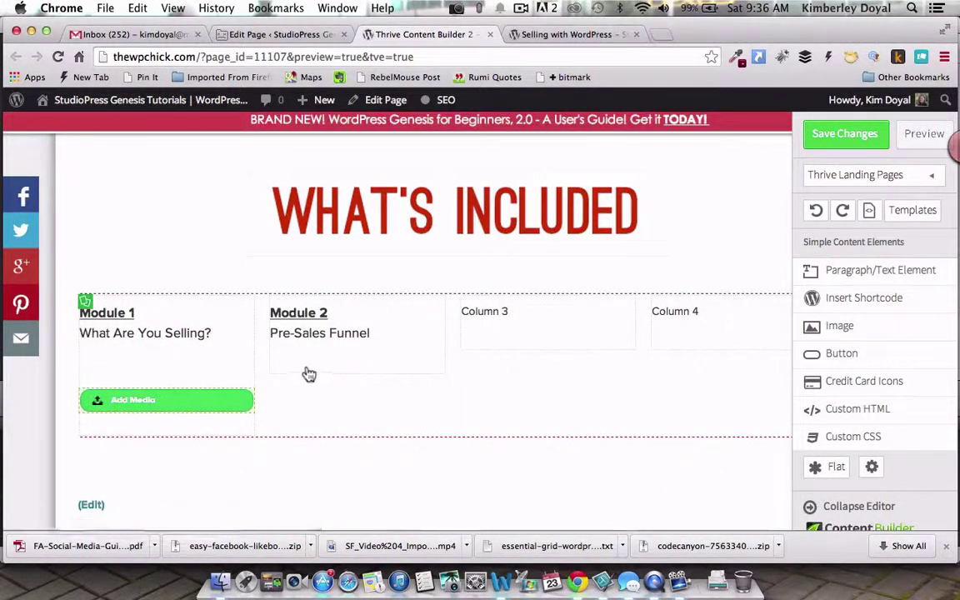
left_click(165, 412)
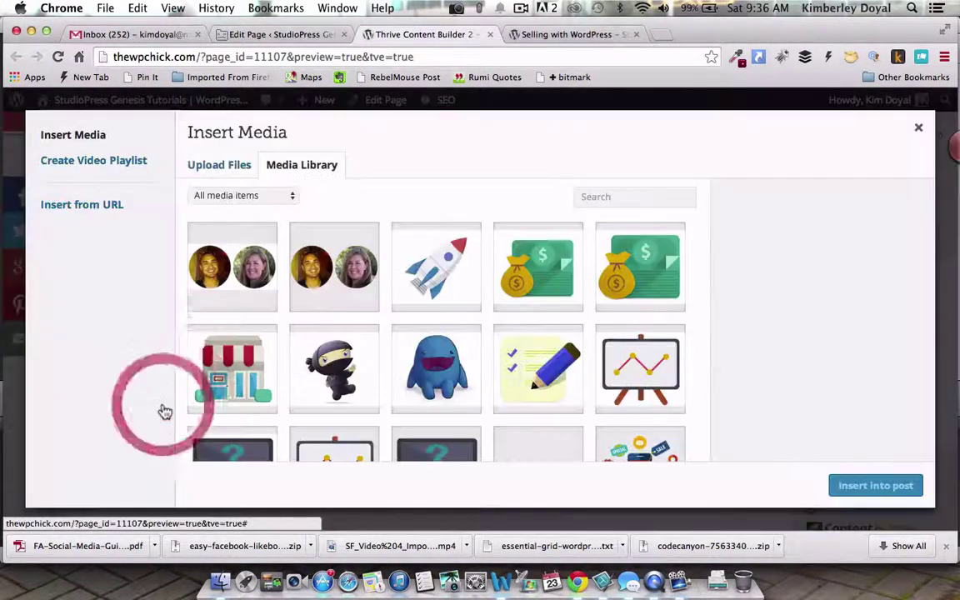
- Check the Module 1 picture on the original page and insert the matching question-mark monitor image, module1a.png, from the media library
left_click(555, 37)
scroll(338, 277, "down", 4)
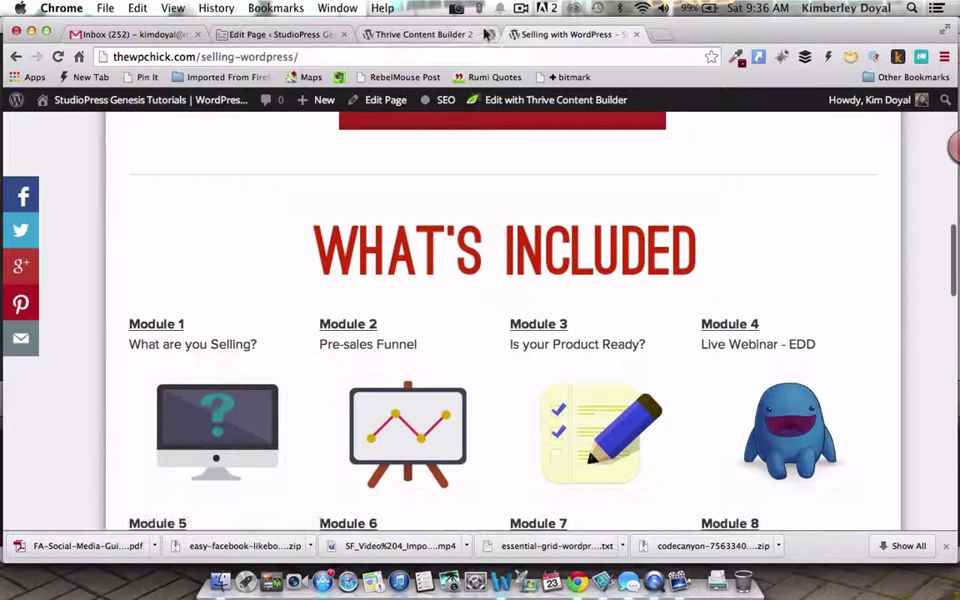
left_click(442, 34)
scroll(504, 366, "down", 2)
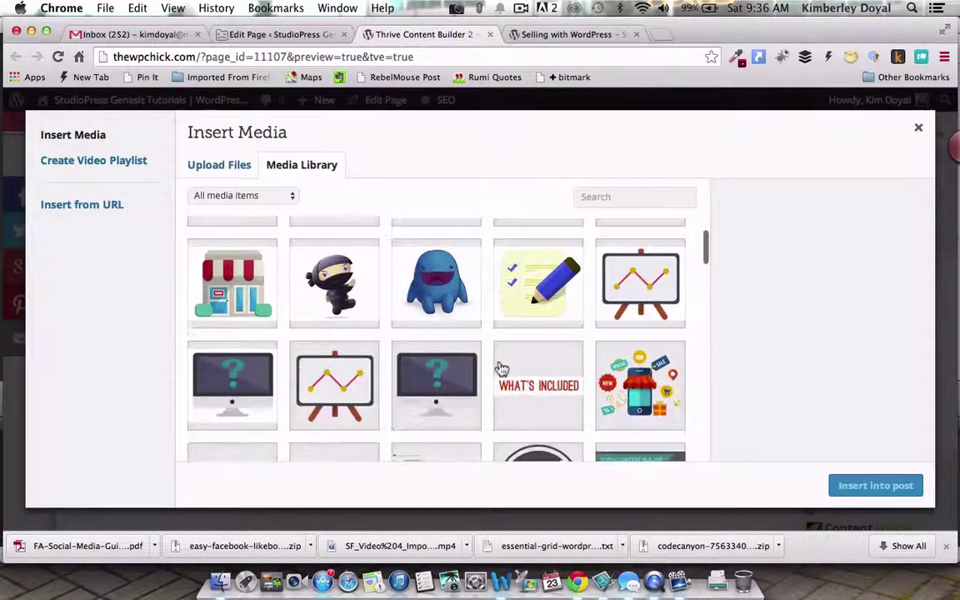
left_click(234, 377)
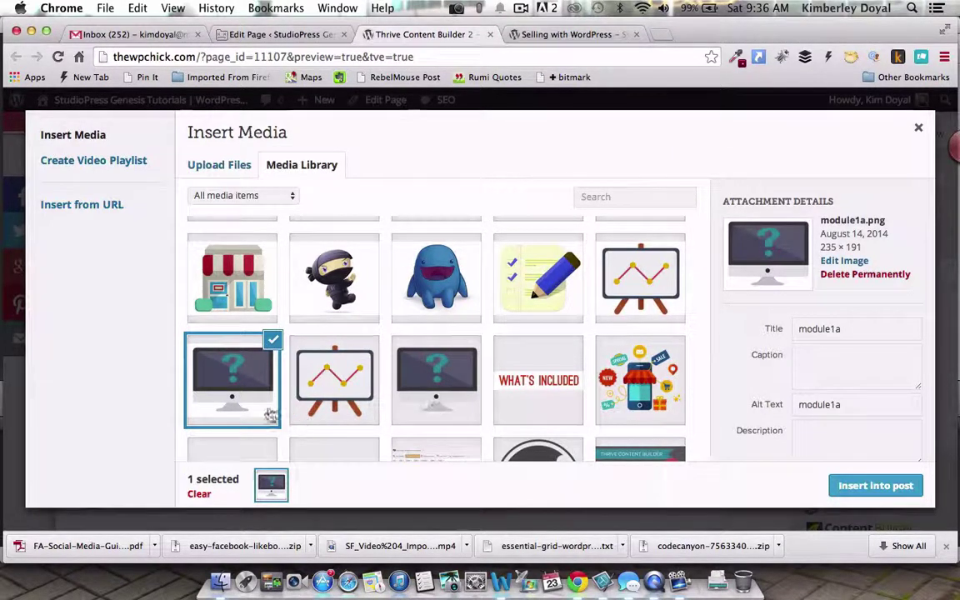
scroll(821, 401, "down", 2)
scroll(821, 401, "down", 4)
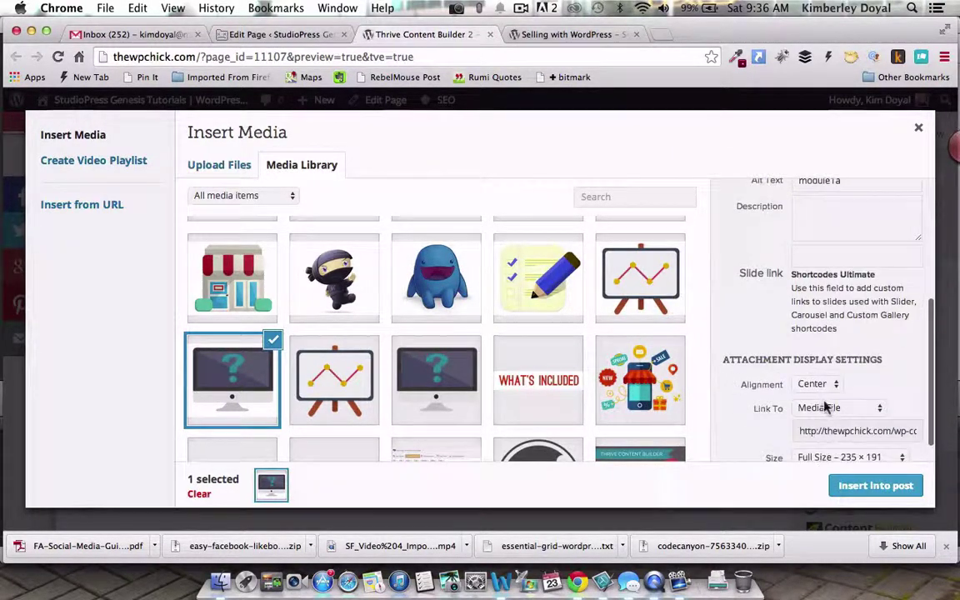
left_click(872, 486)
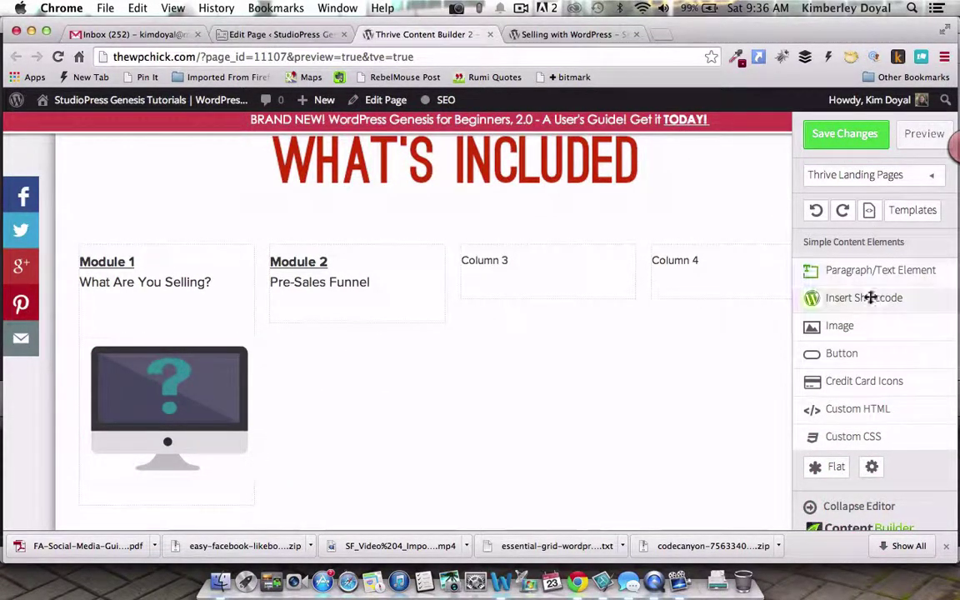
- Add an image element below the Module 2 text and insert the line-chart easel picture from the media library
left_click_drag(829, 327, 397, 320)
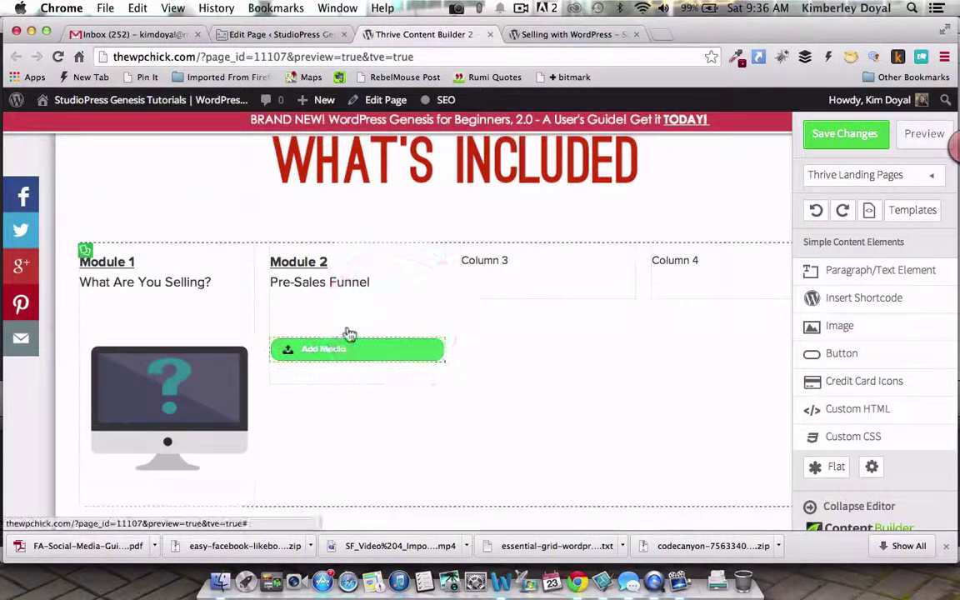
left_click(350, 354)
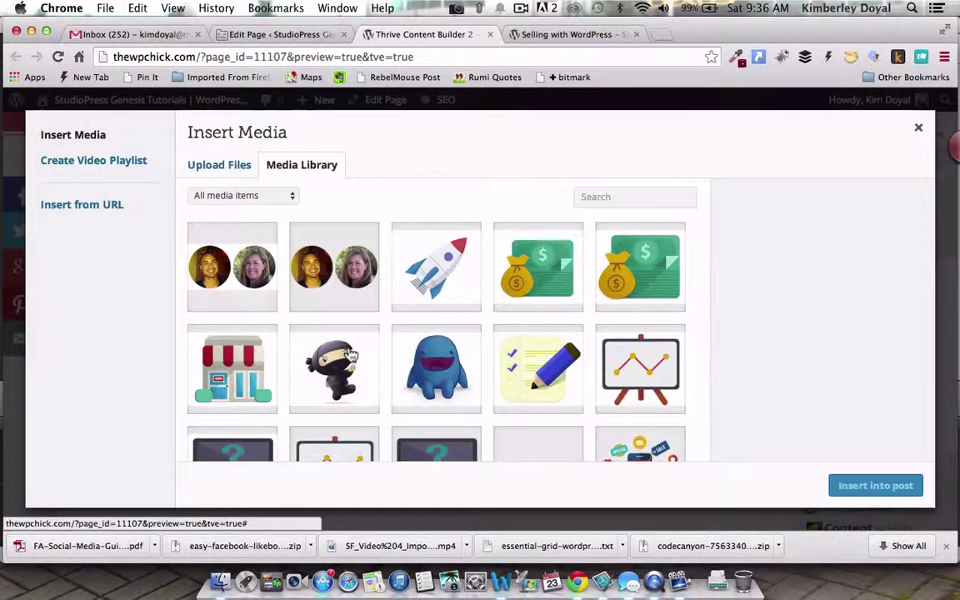
scroll(351, 354, "down", 4)
scroll(392, 337, "up", 2)
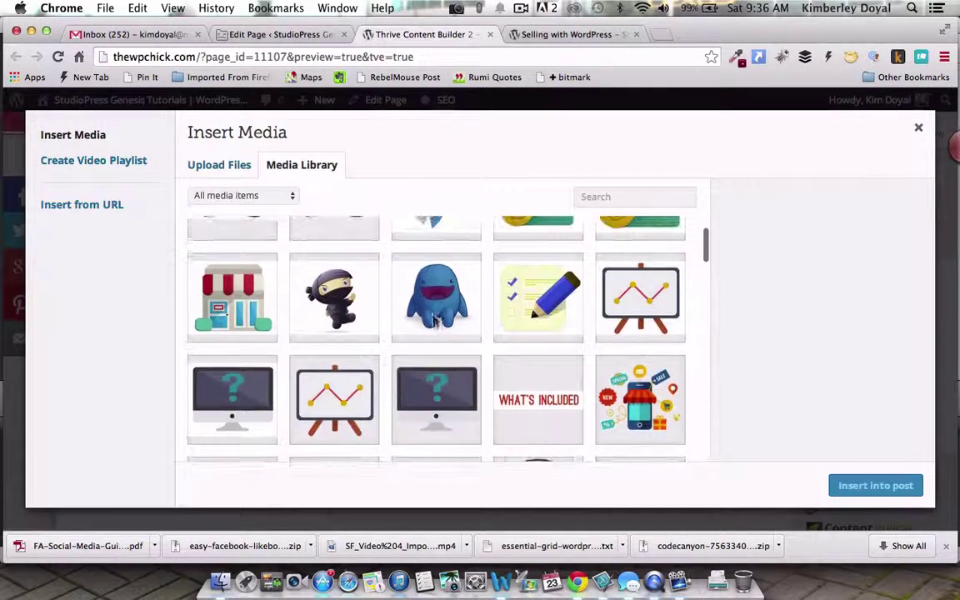
left_click(635, 296)
left_click(863, 488)
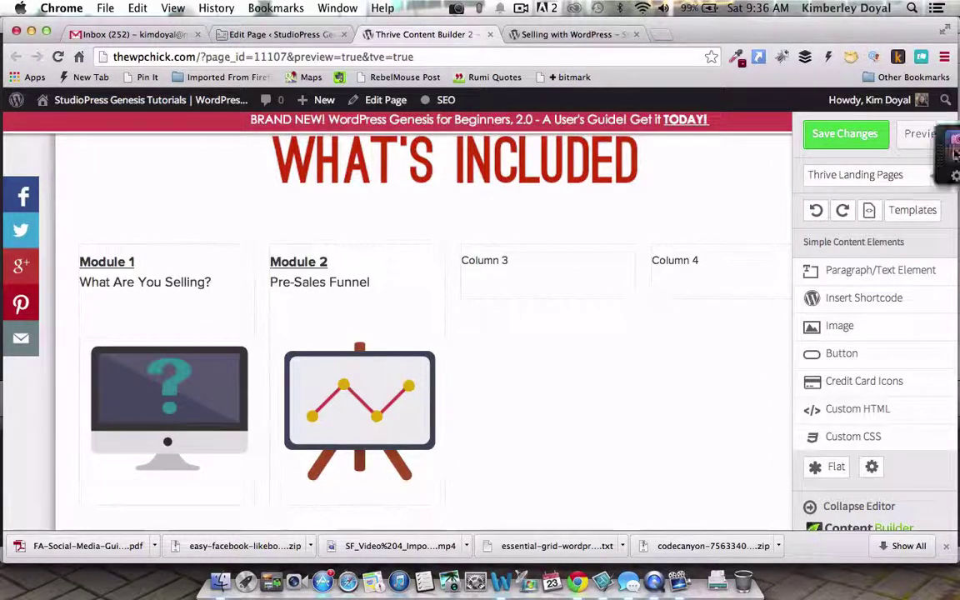
- Capture the Module 2 easel image with Snagit as a 238 x 196 region and return to the page in Chrome
left_click(950, 153)
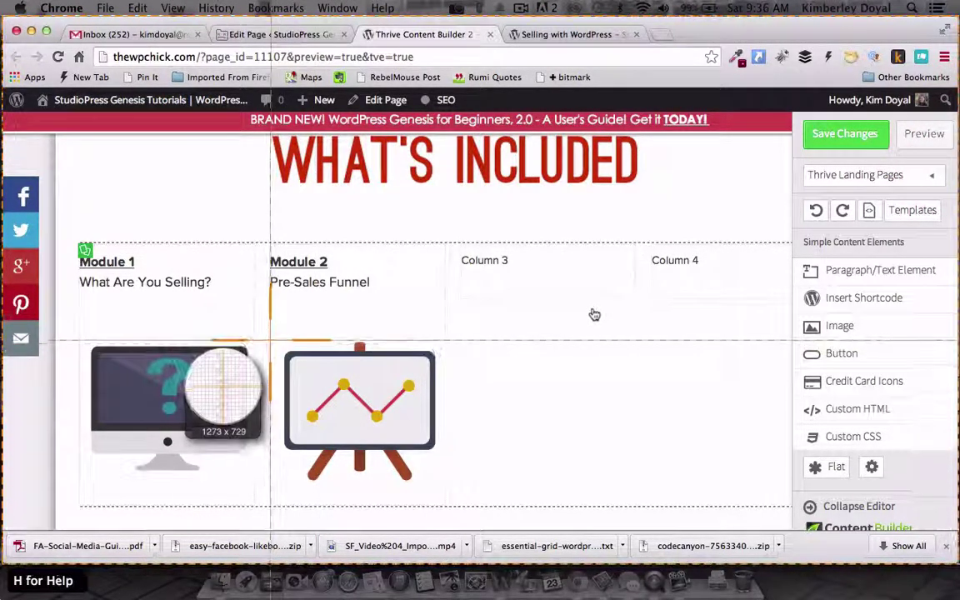
left_click_drag(268, 337, 448, 484)
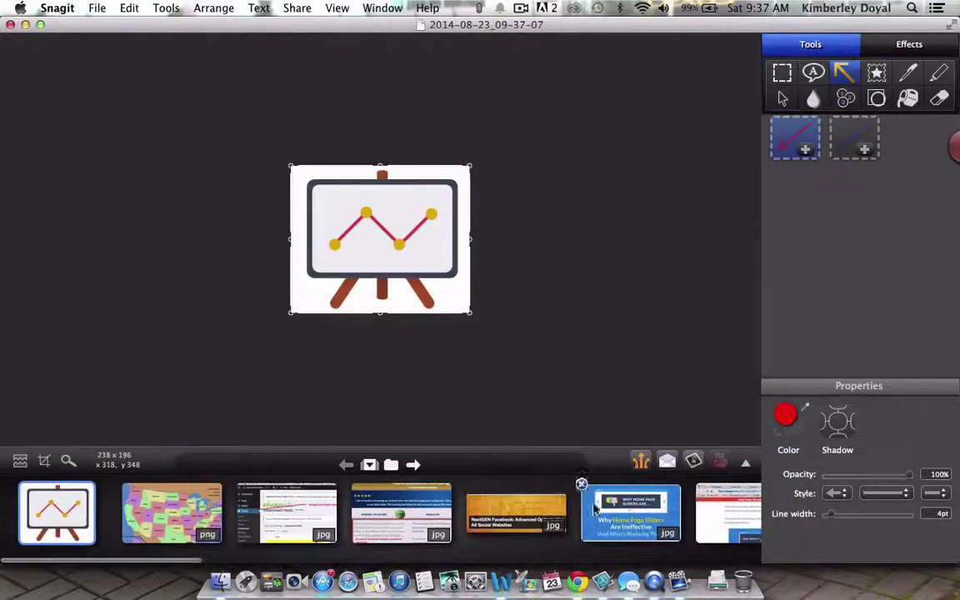
left_click(578, 583)
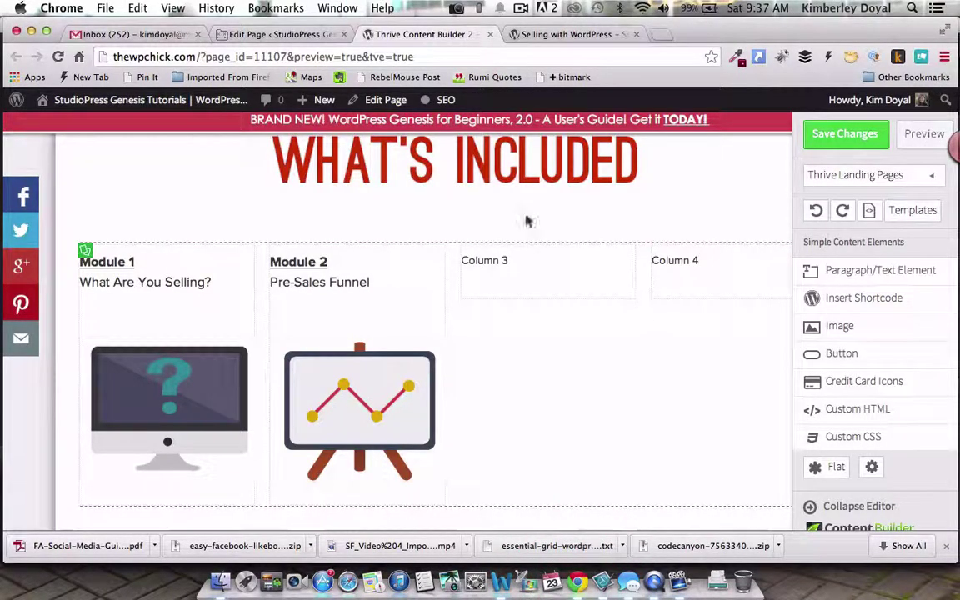
left_click(522, 8)
left_click(533, 53)
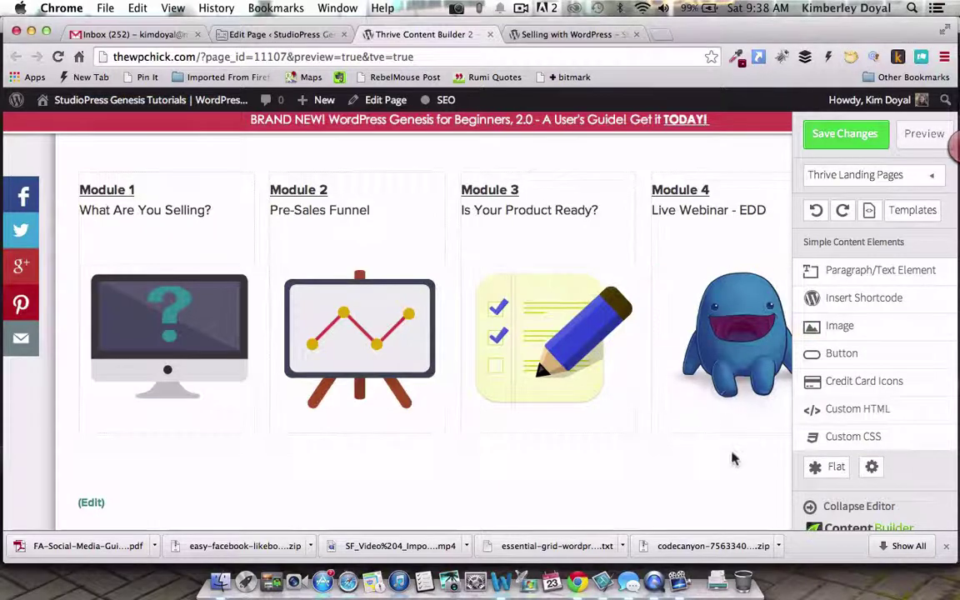
- Insert a four-column (1/4) column layout directly below the Module 1 to Module 4 row
scroll(648, 450, "down", 2)
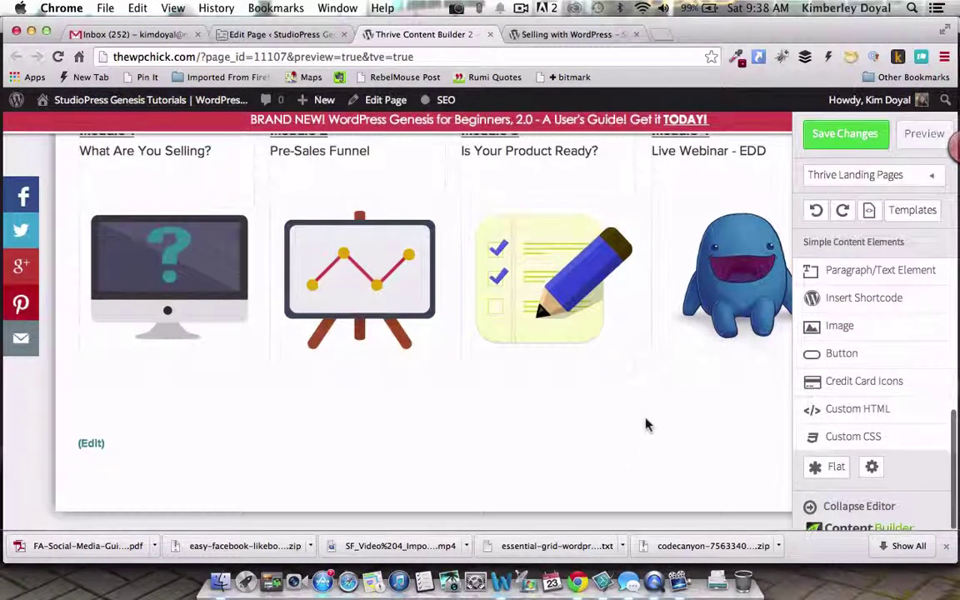
scroll(645, 424, "up", 1)
scroll(633, 415, "down", 2)
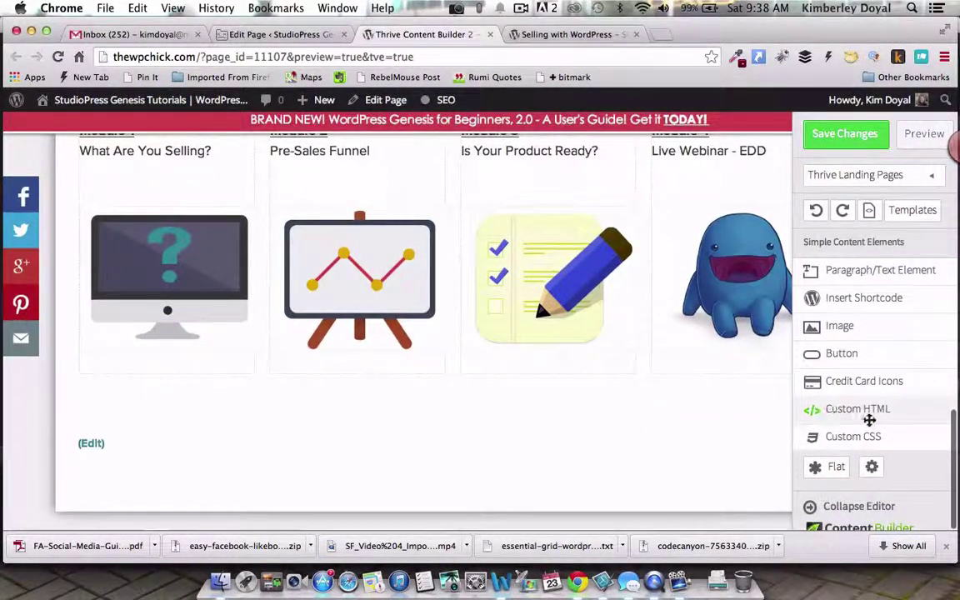
scroll(871, 426, "down", 3)
scroll(870, 427, "down", 3)
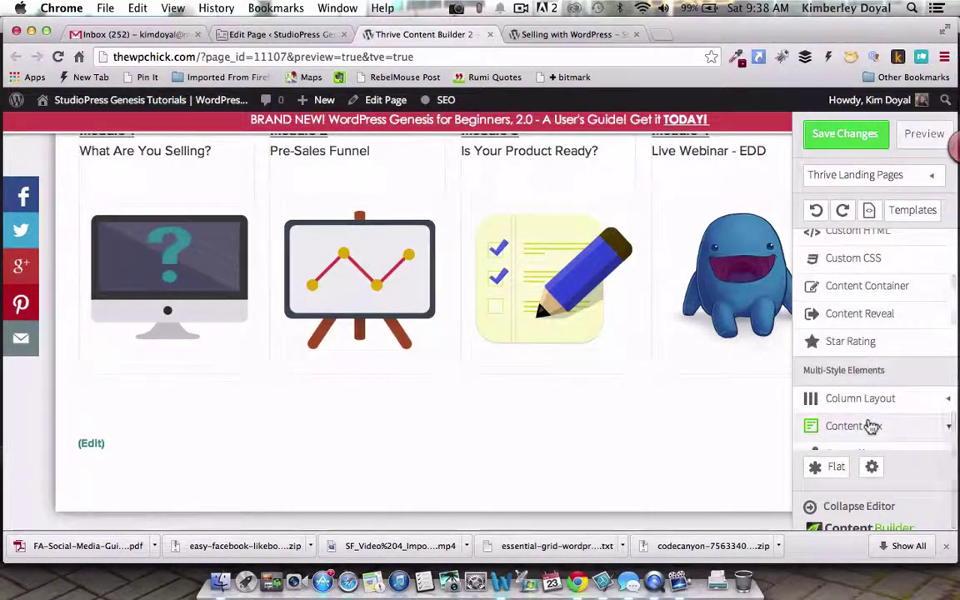
left_click(937, 385)
scroll(924, 385, "down", 3)
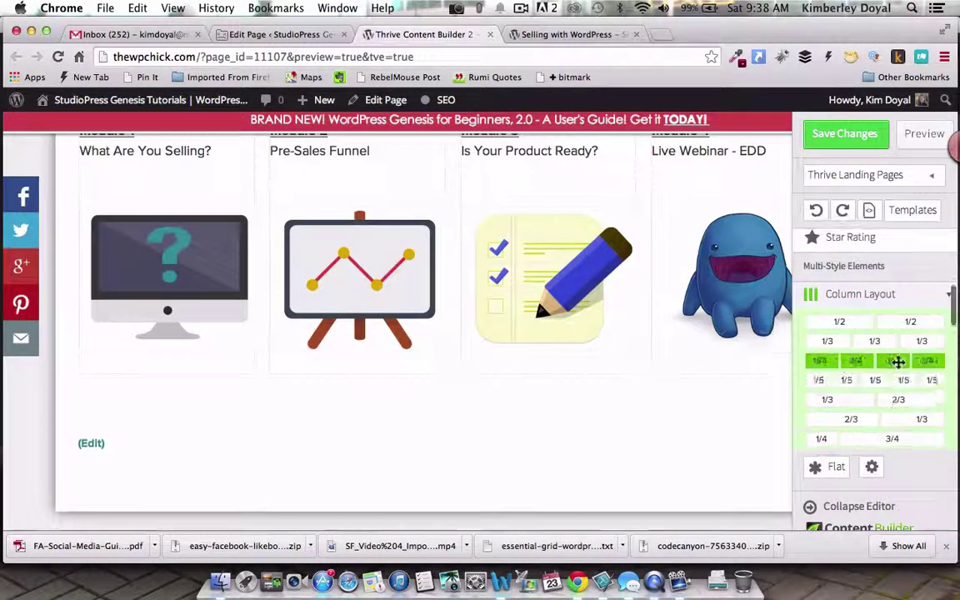
left_click_drag(894, 359, 506, 394)
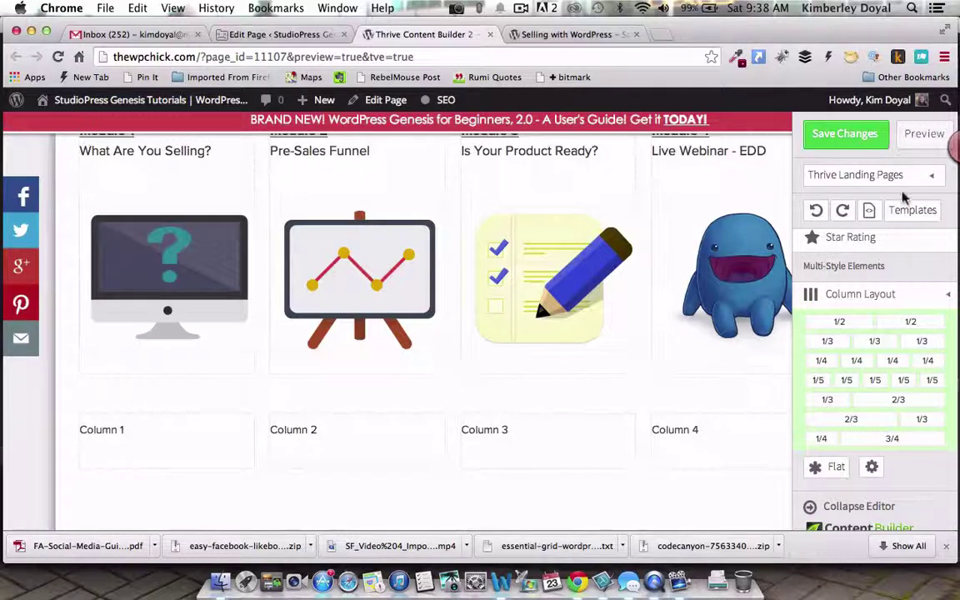
- Review both rows of the What's Included grid, from the heading down to the Module 5 to Module 8 images
left_click(521, 9)
left_click(542, 54)
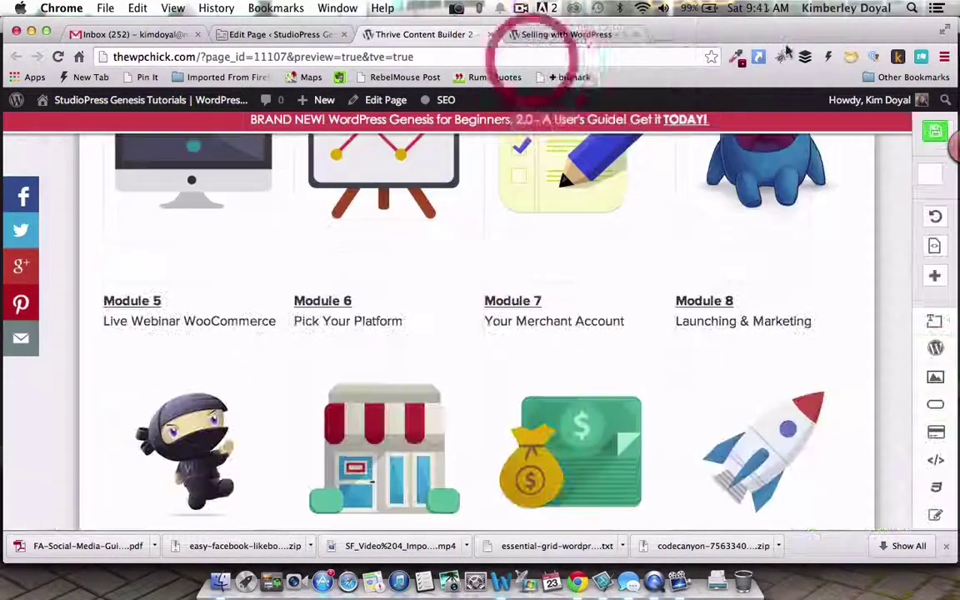
scroll(881, 277, "up", 5)
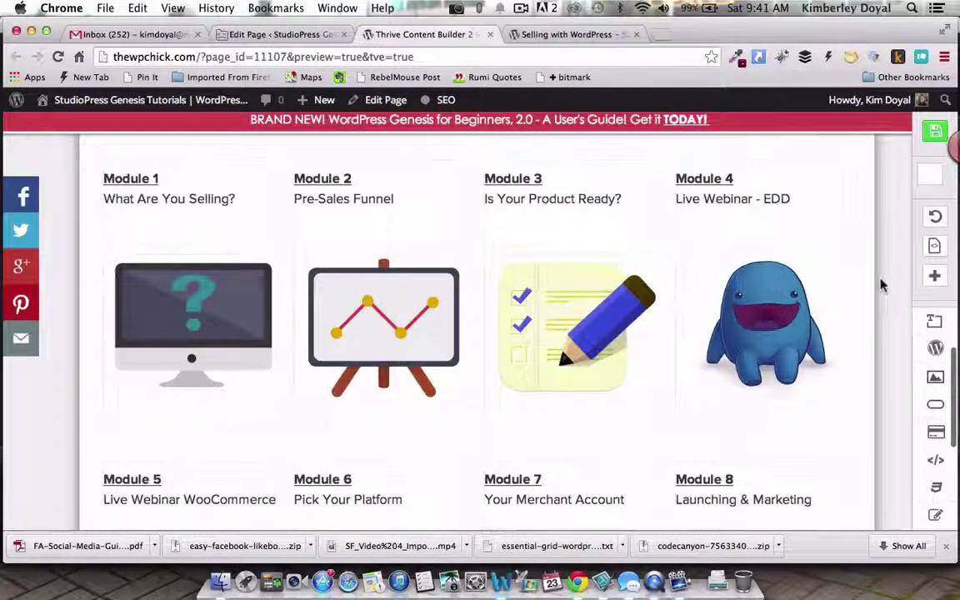
scroll(767, 334, "down", 3)
scroll(763, 383, "up", 3)
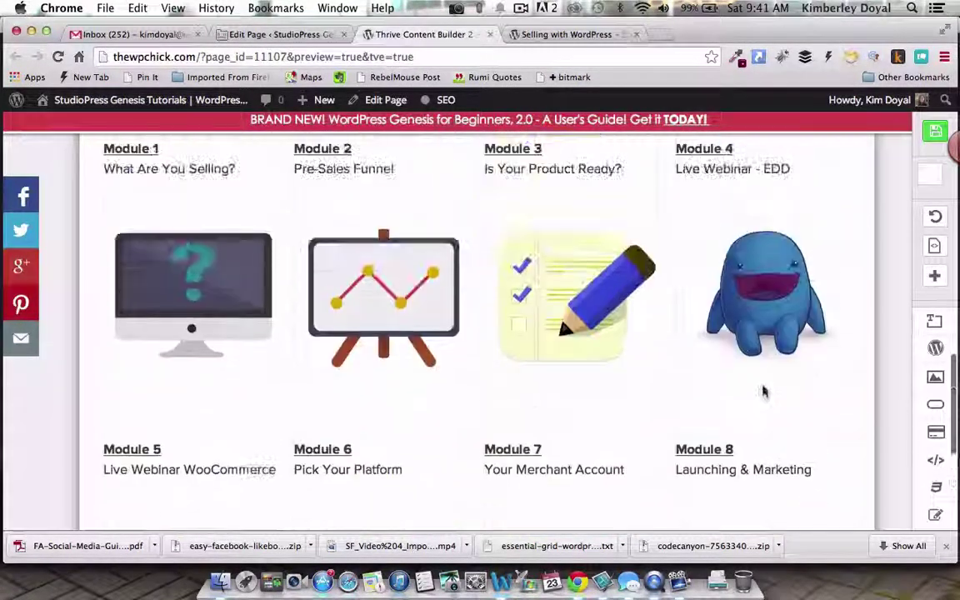
scroll(765, 394, "up", 1)
scroll(844, 352, "up", 2)
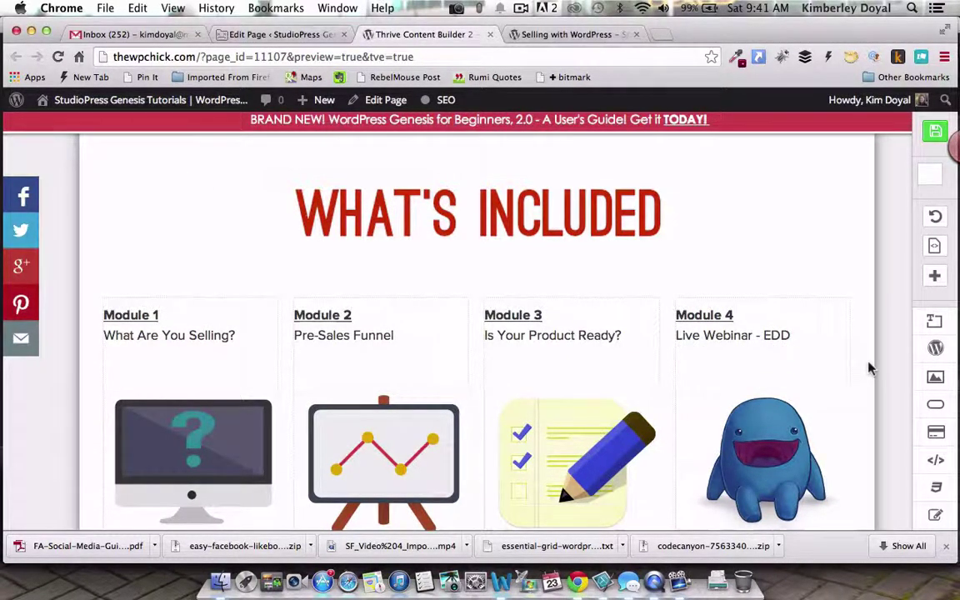
scroll(869, 368, "down", 2)
scroll(869, 367, "down", 6)
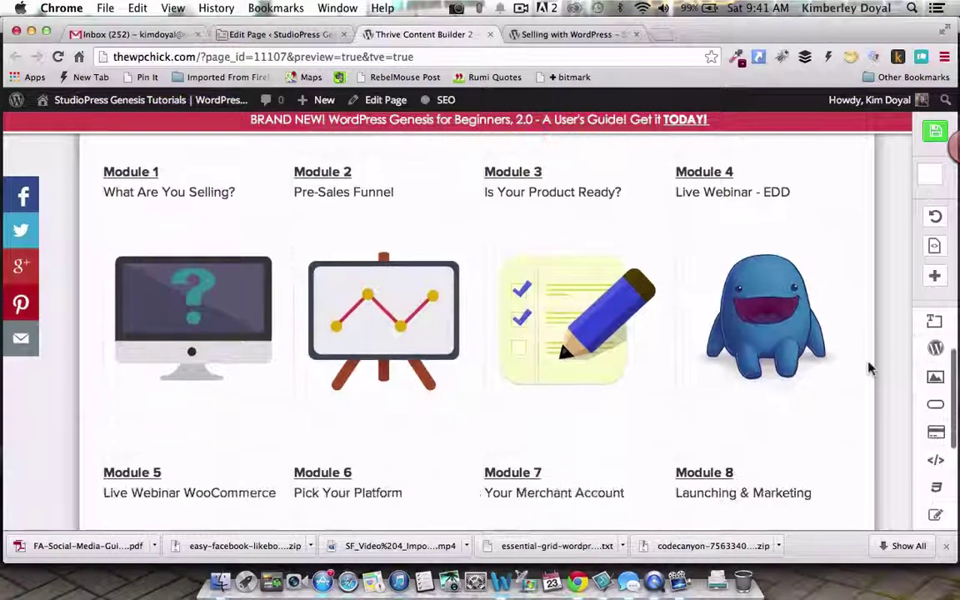
scroll(869, 368, "down", 1)
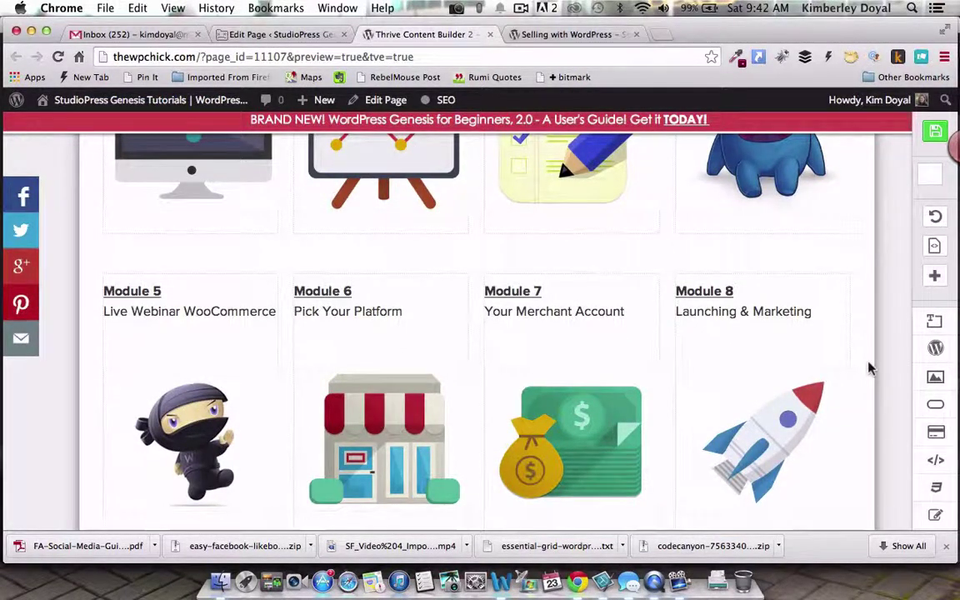
scroll(817, 356, "down", 2)
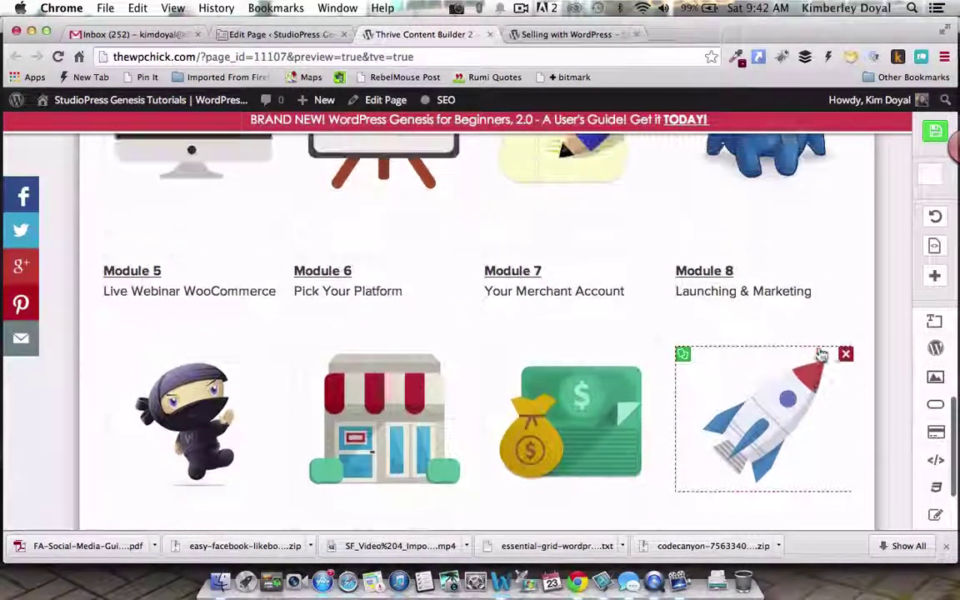
scroll(821, 354, "down", 3)
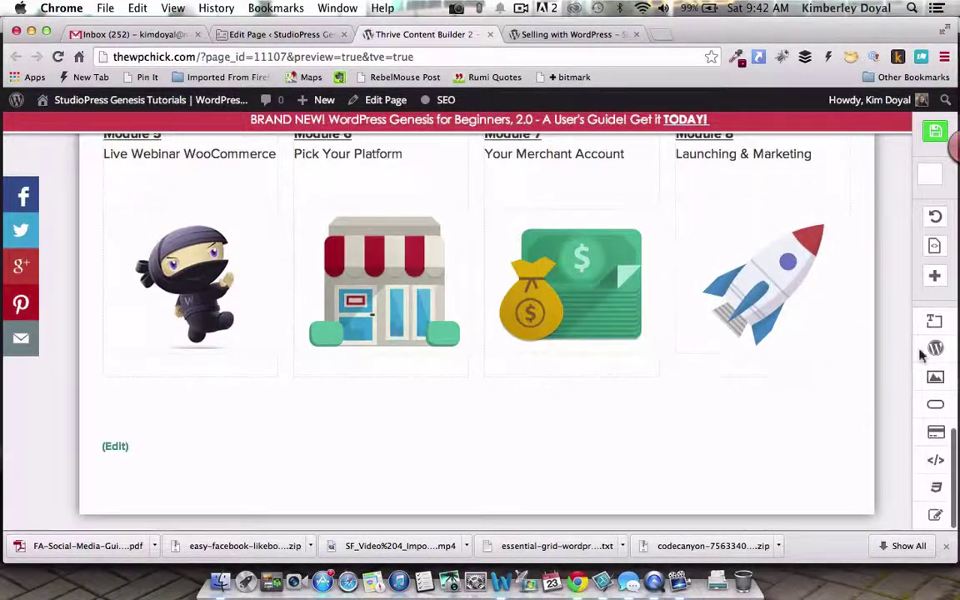
scroll(911, 460, "down", 5)
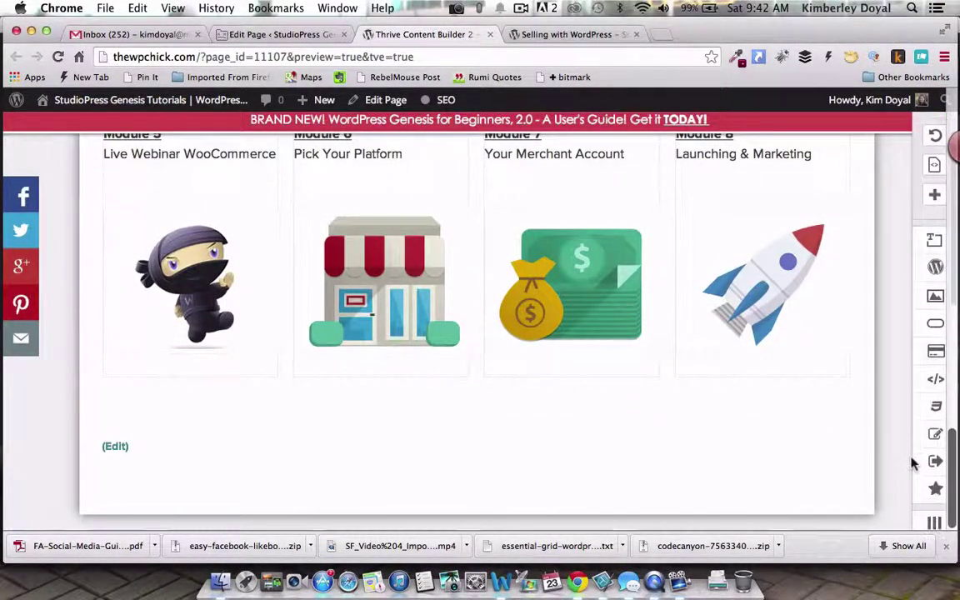
scroll(943, 367, "up", 6)
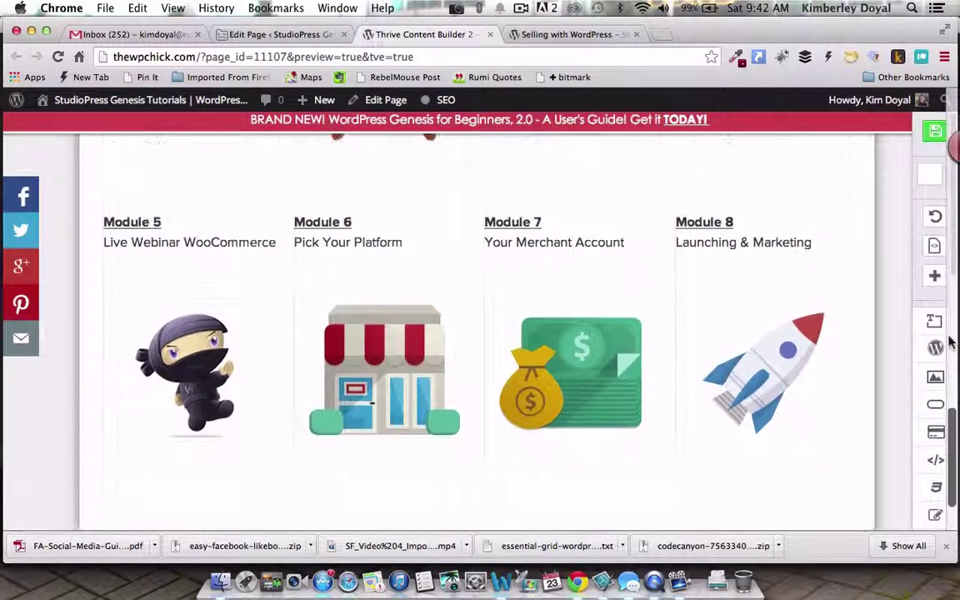
scroll(788, 504, "down", 3)
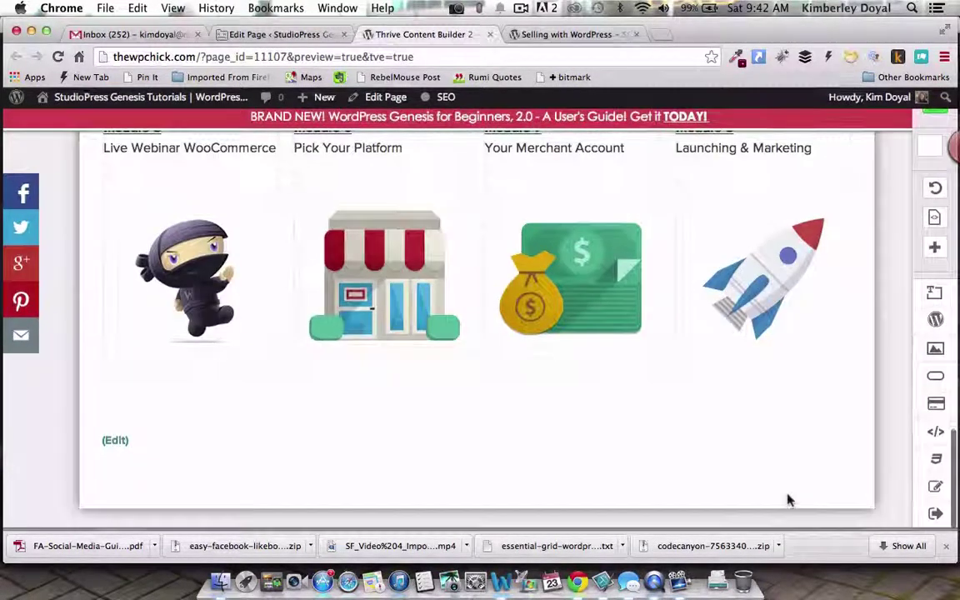
- Add a content container below the Module 5 to Module 8 row and delete its placeholder text
left_click_drag(890, 356, 942, 364)
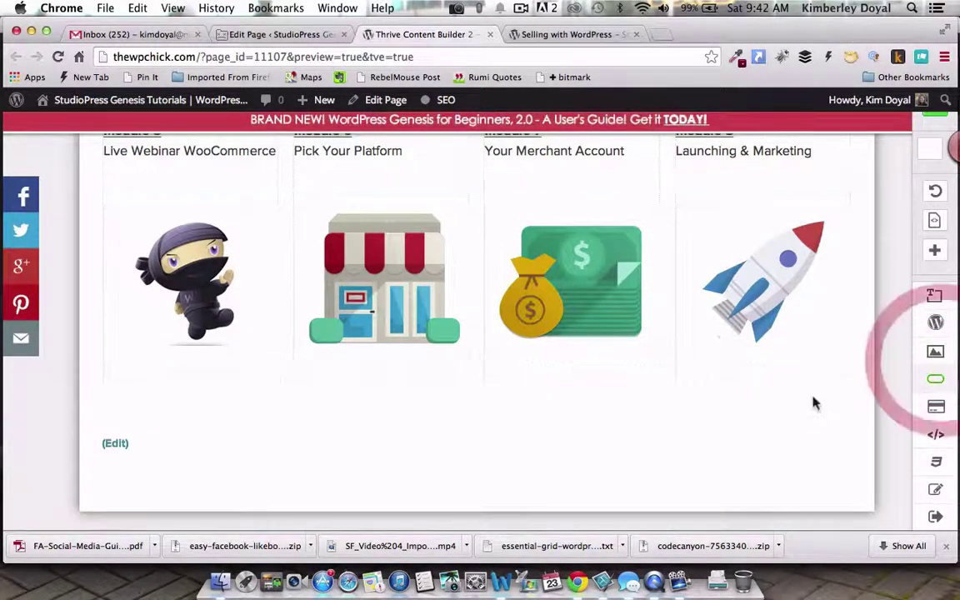
left_click(936, 519)
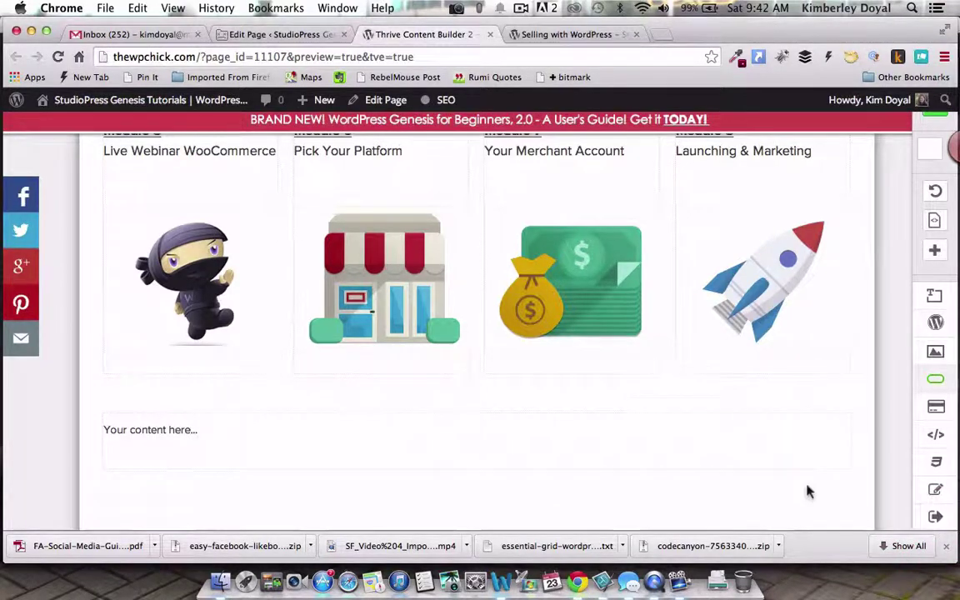
scroll(806, 492, "down", 2)
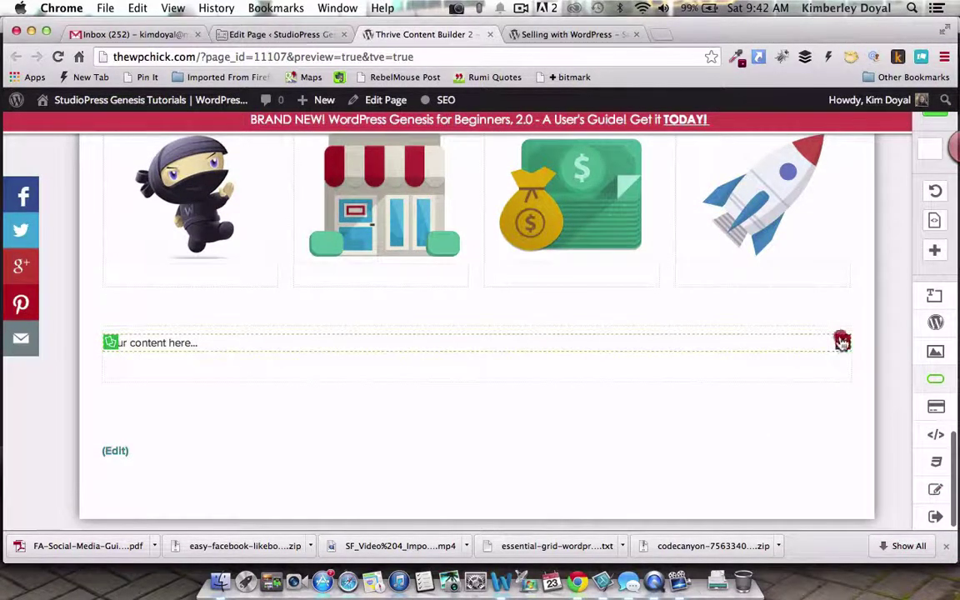
left_click(841, 342)
- Check the original page's section below the grid, insert a matching divider line under the modules, and delete the empty content container
left_click(583, 42)
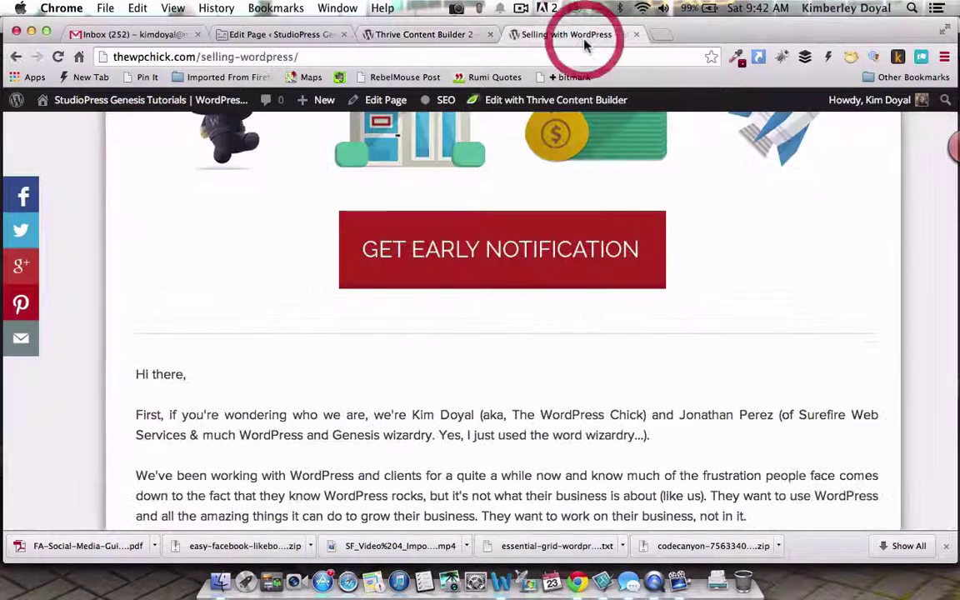
left_click(414, 35)
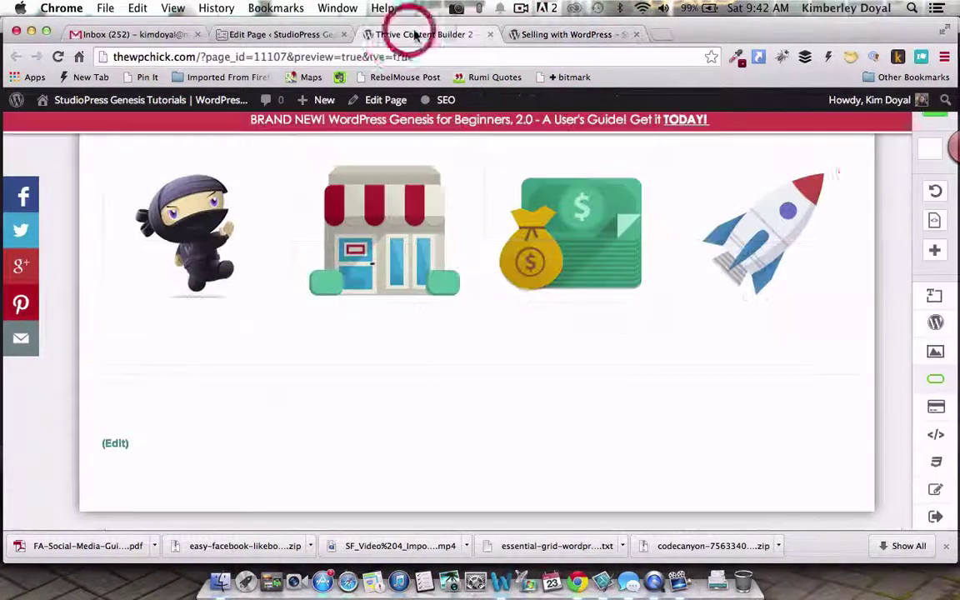
scroll(933, 487, "down", 5)
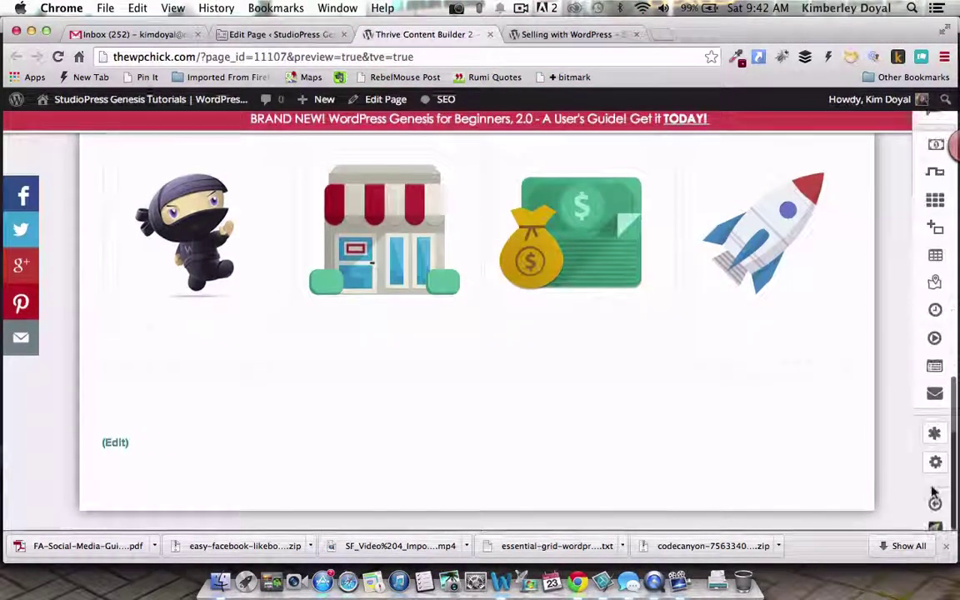
left_click(936, 505)
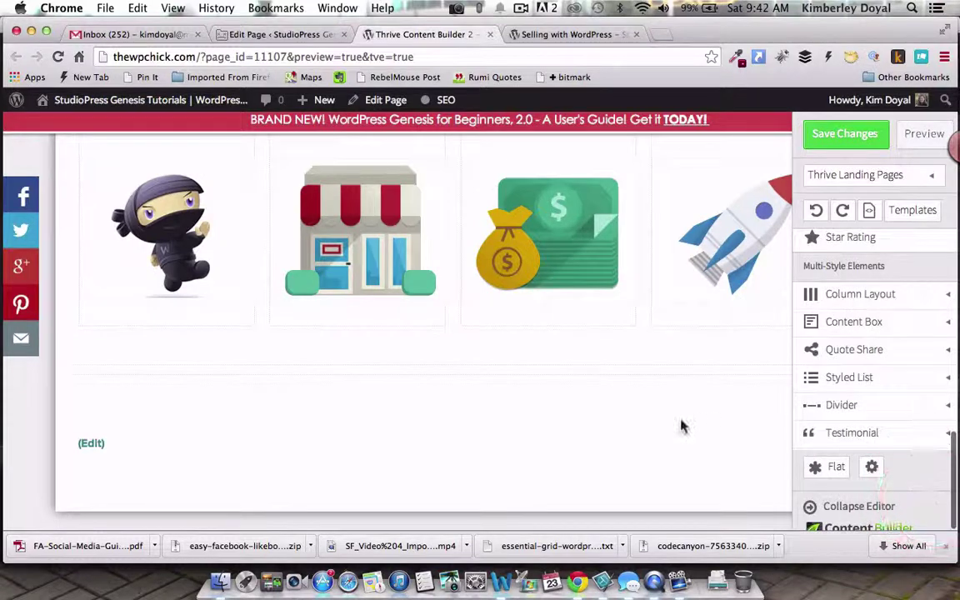
left_click(947, 405)
left_click_drag(855, 433, 733, 372)
left_click(809, 509)
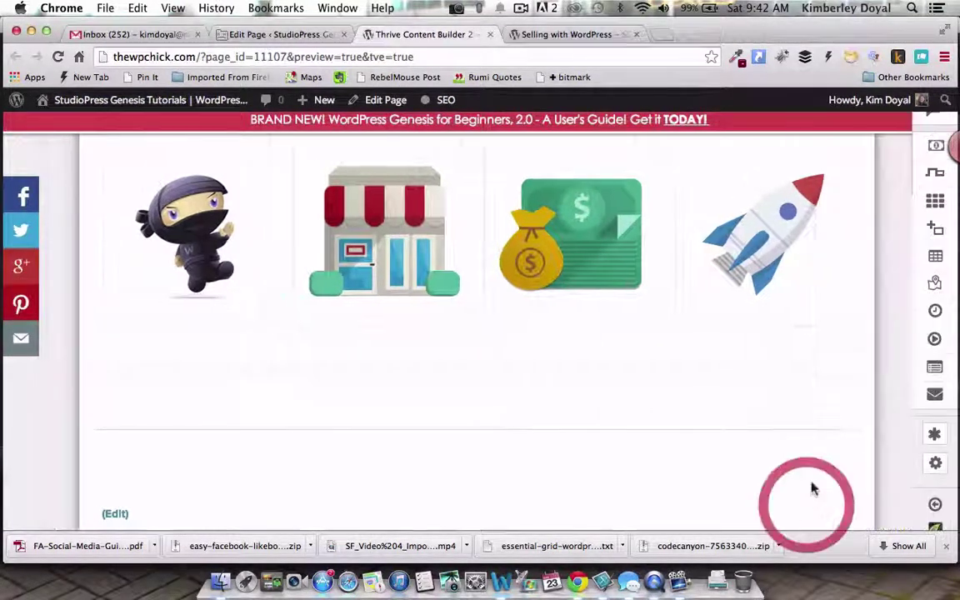
left_click(845, 373)
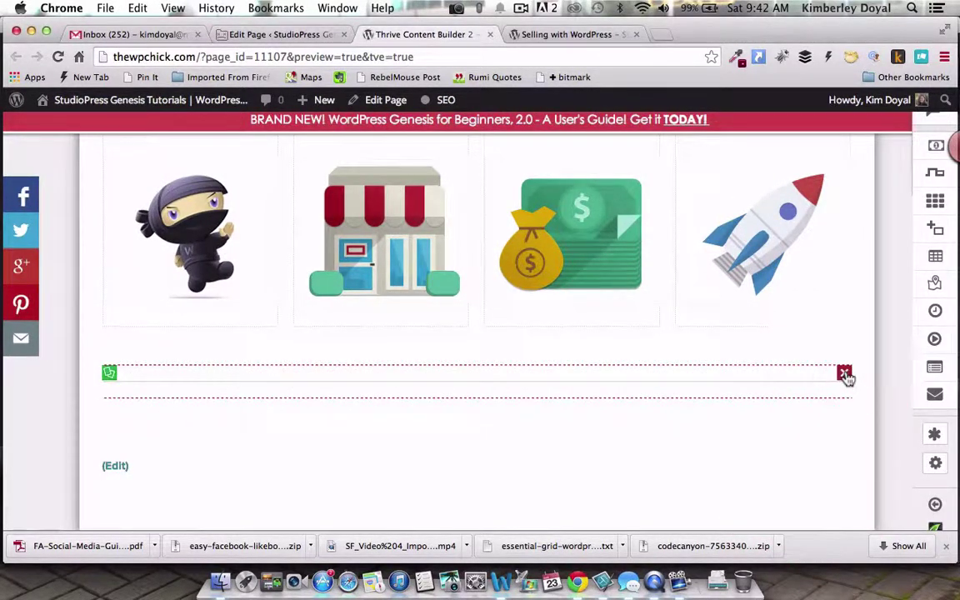
- Add a paragraph/text element below the divider under the module grid
left_click(935, 506)
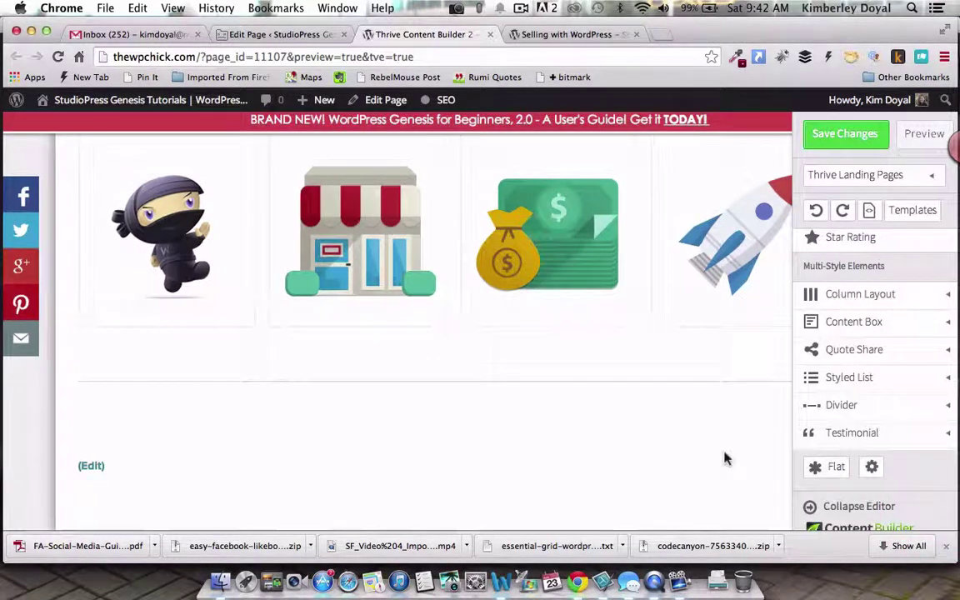
scroll(859, 329, "up", 3)
scroll(858, 327, "up", 5)
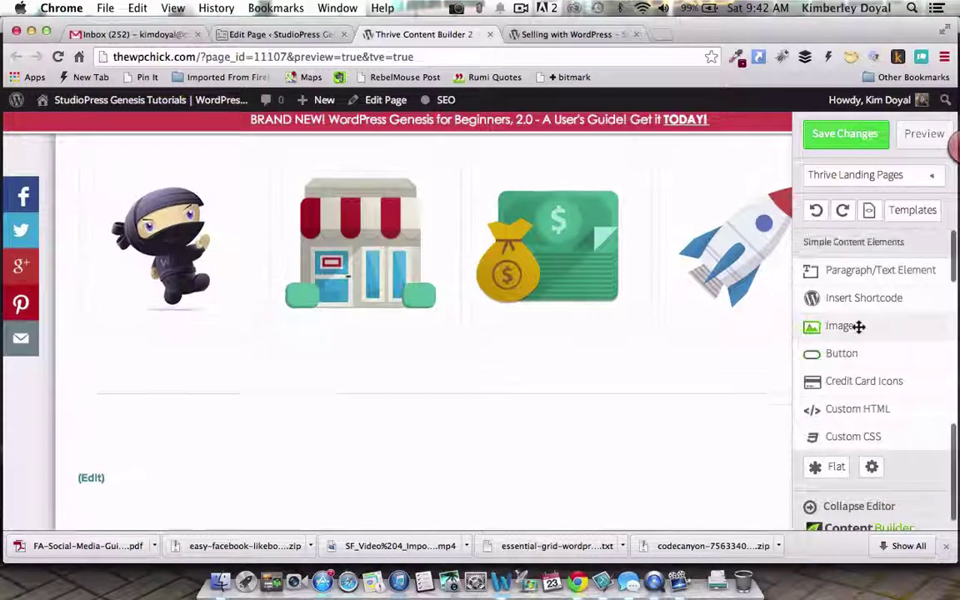
left_click_drag(881, 275, 463, 433)
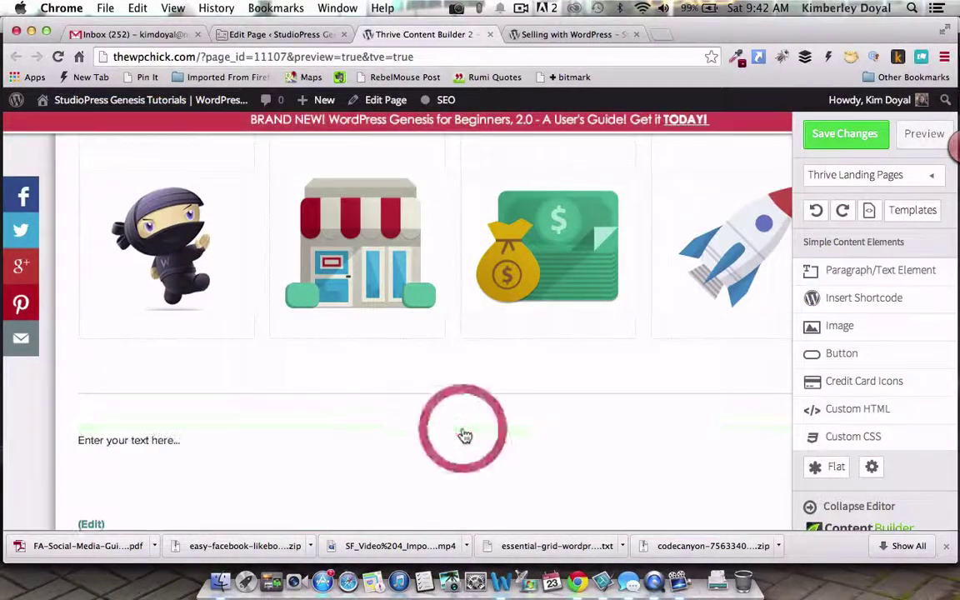
- Copy the introduction from "Hi there," to "Am I right?" on the original page and paste it into the new text element
left_click(579, 35)
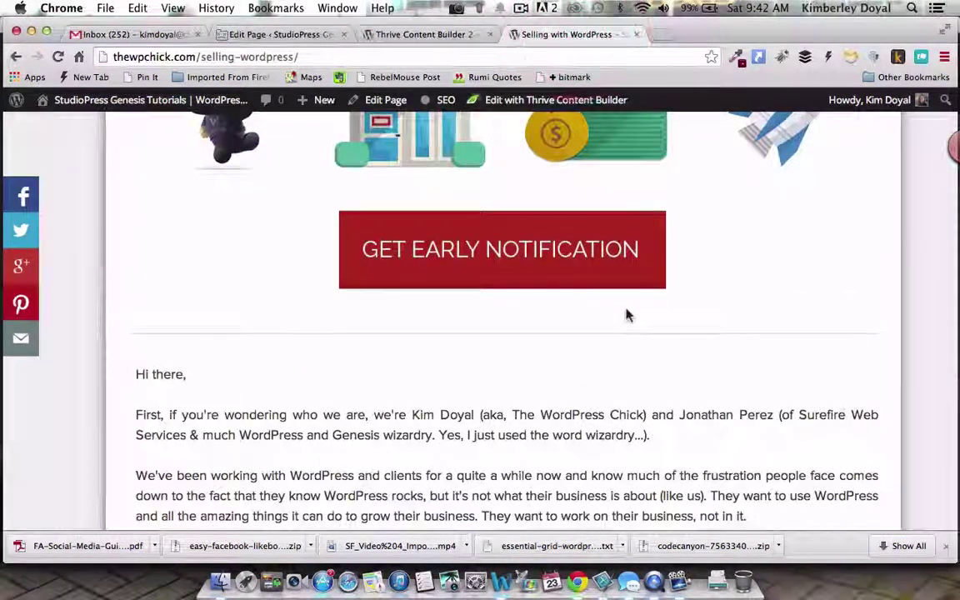
scroll(626, 313, "down", 3)
left_click_drag(198, 468, 129, 243)
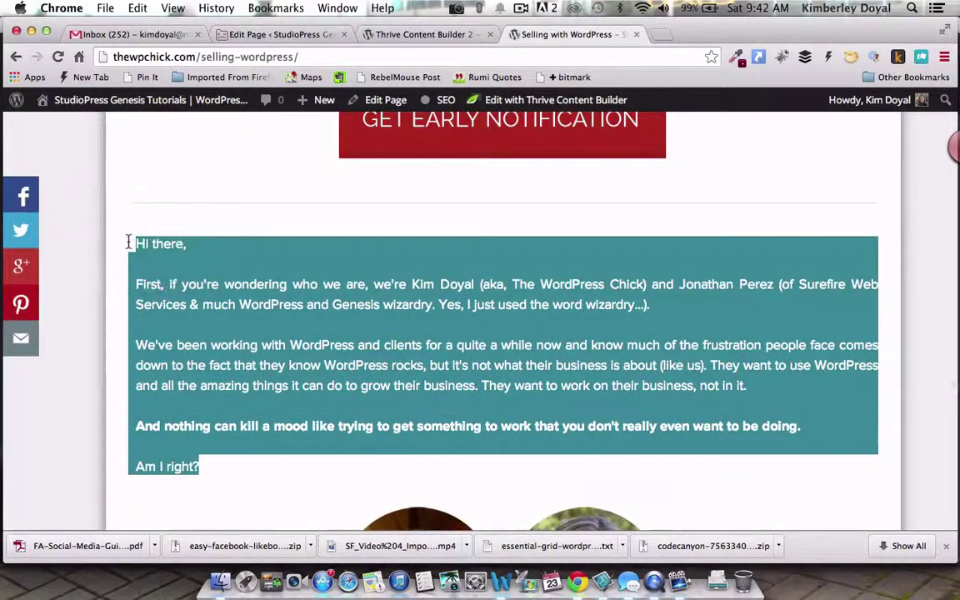
left_click(395, 39)
left_click(197, 442)
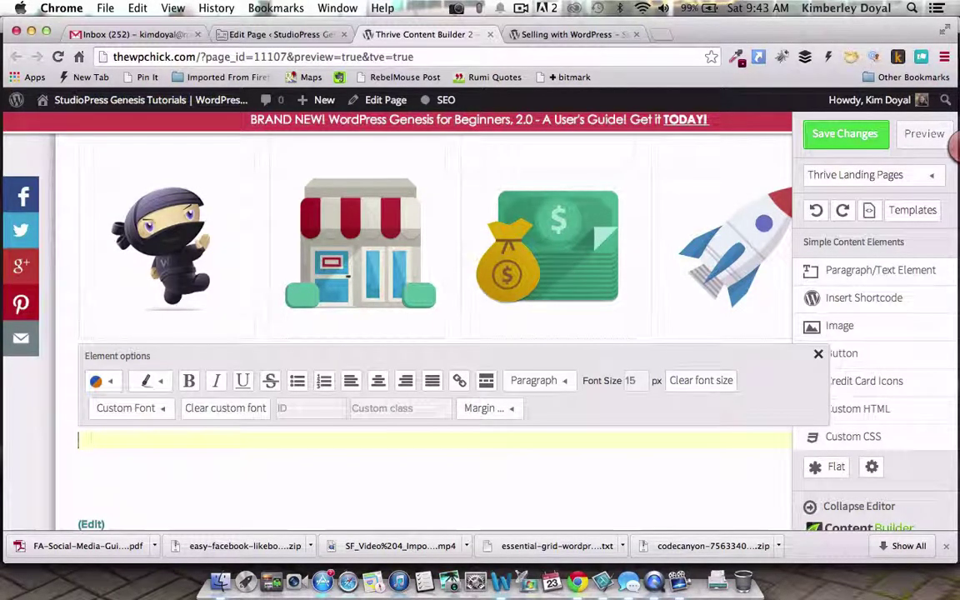
key("super+v")
- Set the font size of the pasted introduction text to 18 px
left_click(190, 349)
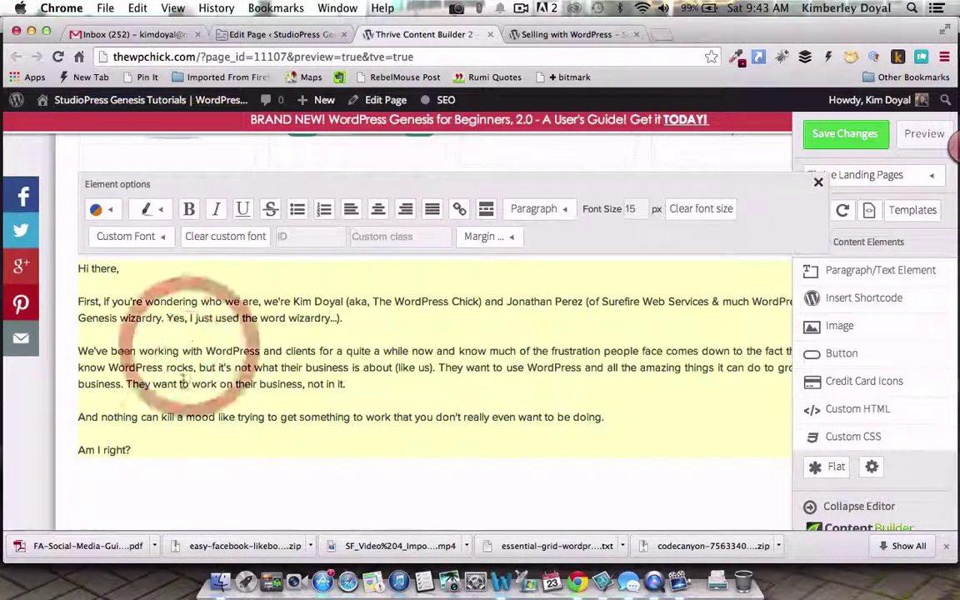
left_click(642, 208)
key("BackSpace")
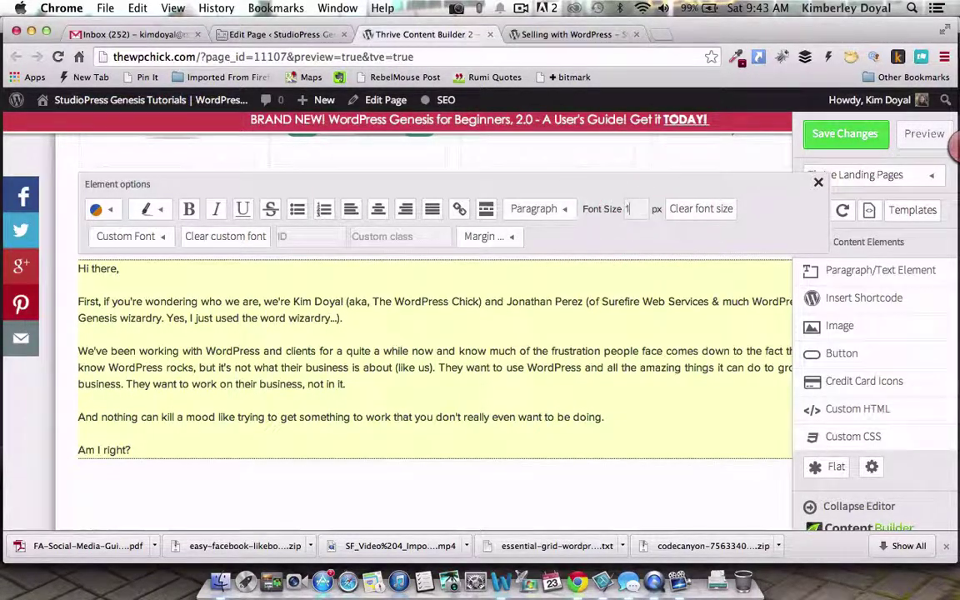
type("8")
key("Return")
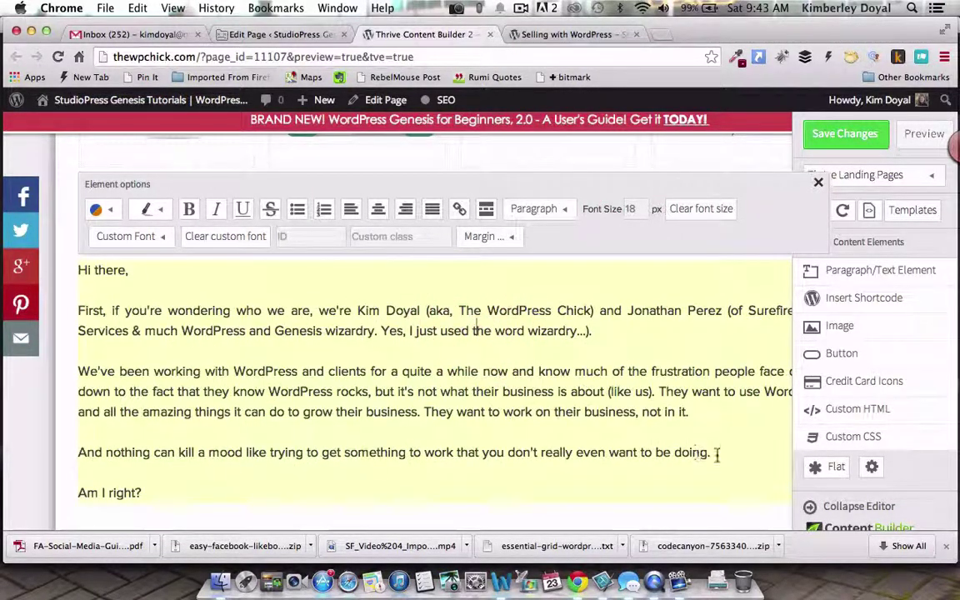
- Bold the sentence "And nothing can kill a mood like trying to get something to work..." in the introduction and save the changes
left_click_drag(716, 454, 92, 455)
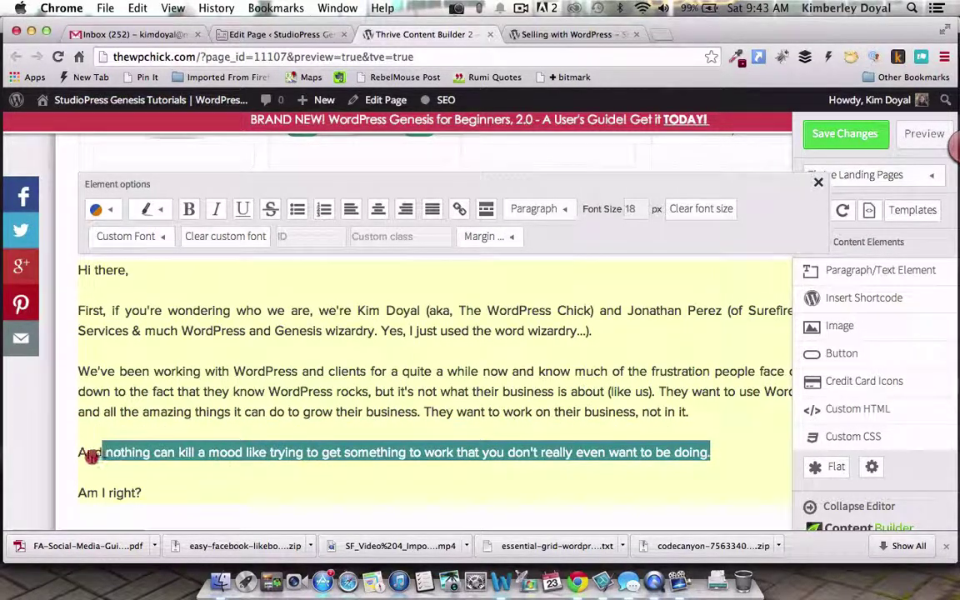
left_click(188, 211)
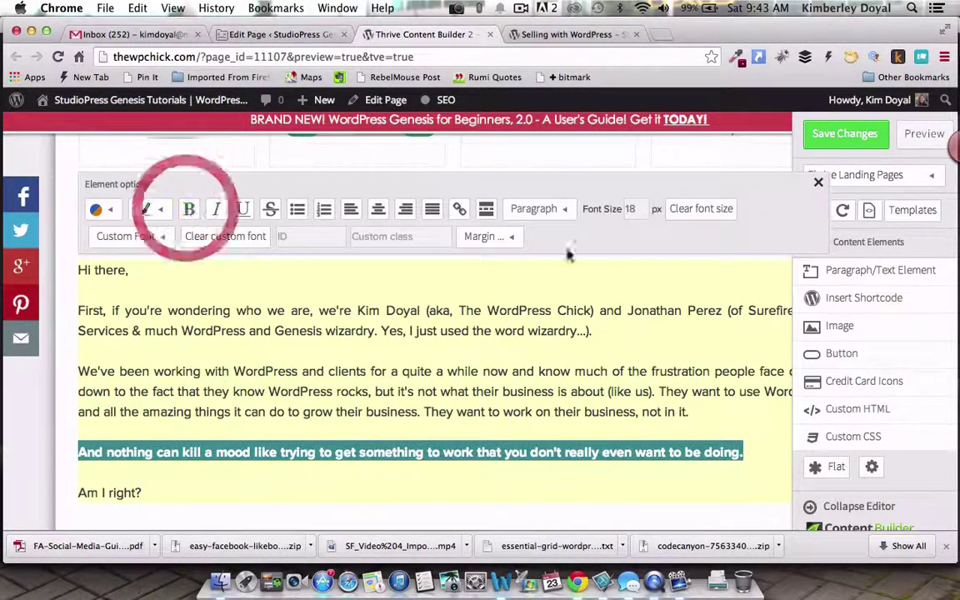
left_click(821, 133)
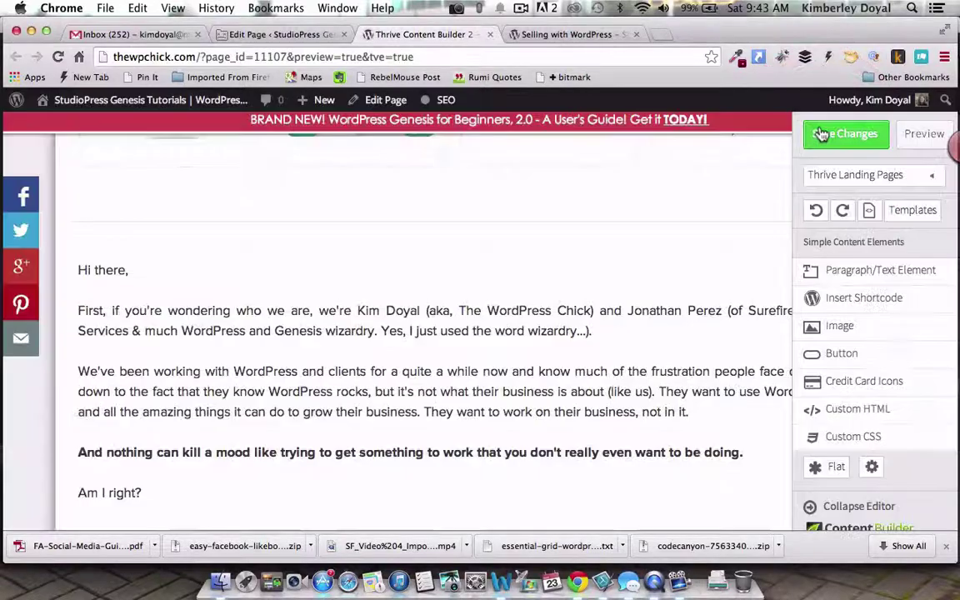
- Preview the rebuilt page down to the introduction, and check what follows "Am I right?" on the original page
left_click(925, 136)
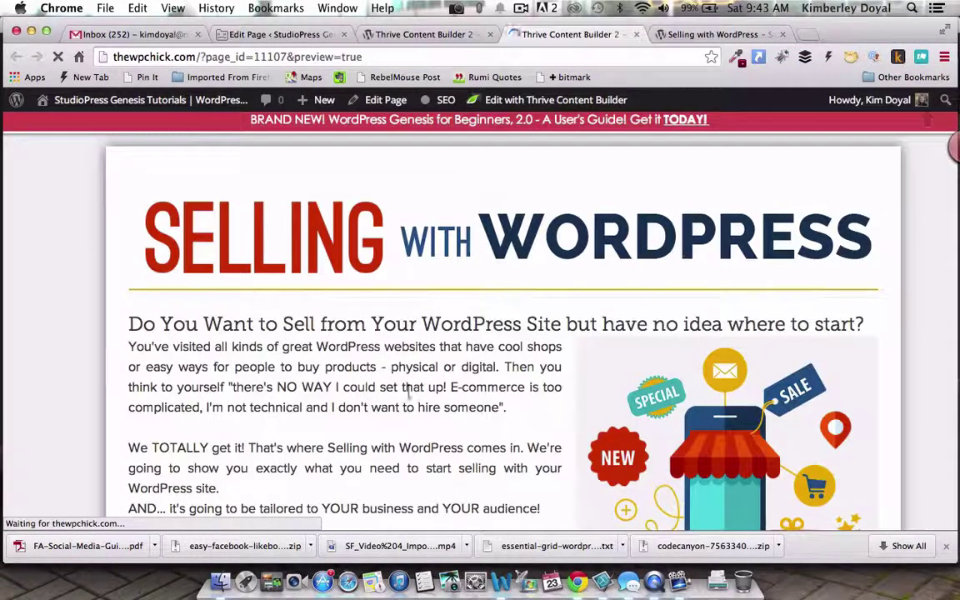
scroll(409, 394, "down", 15)
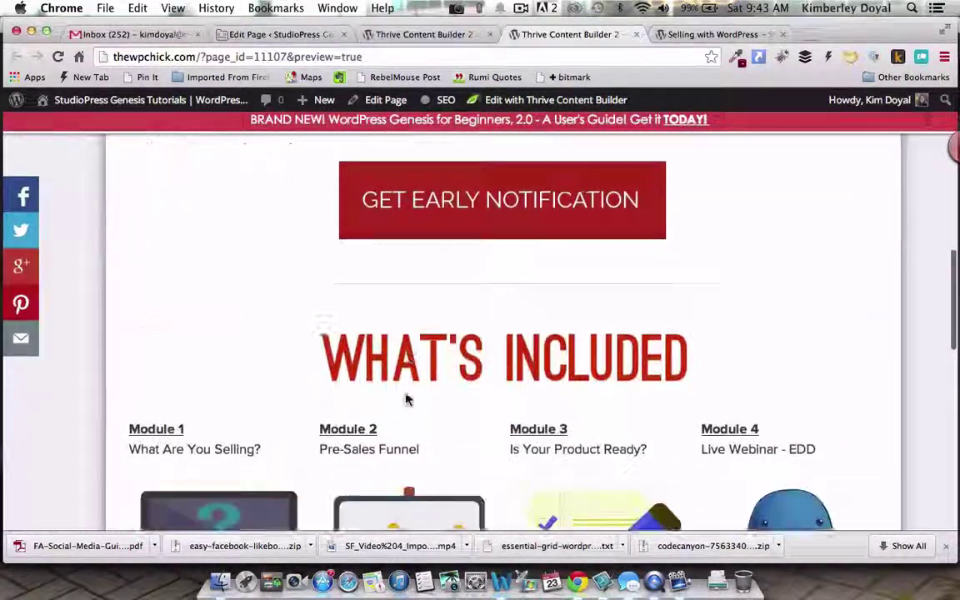
scroll(406, 399, "down", 10)
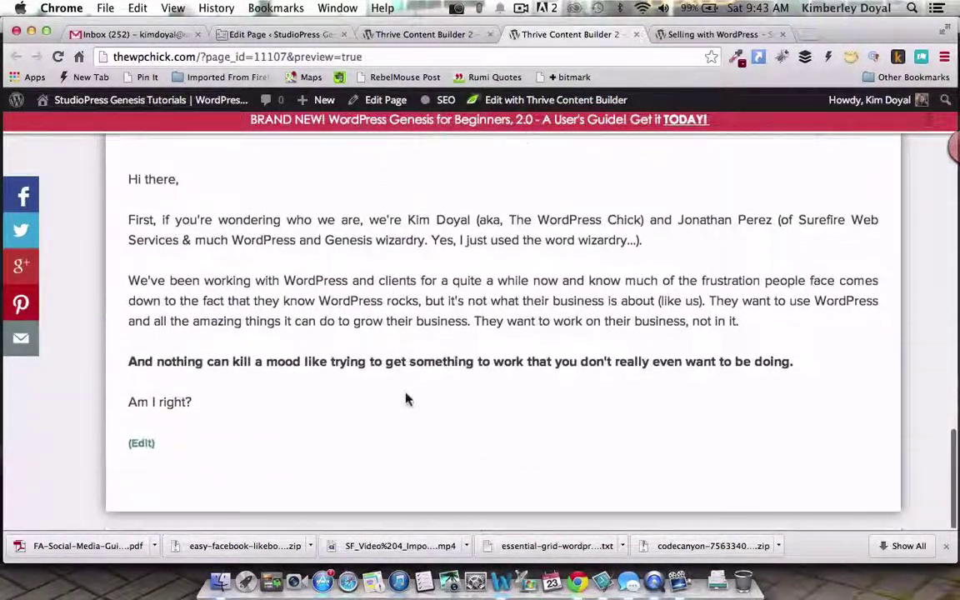
left_click(696, 35)
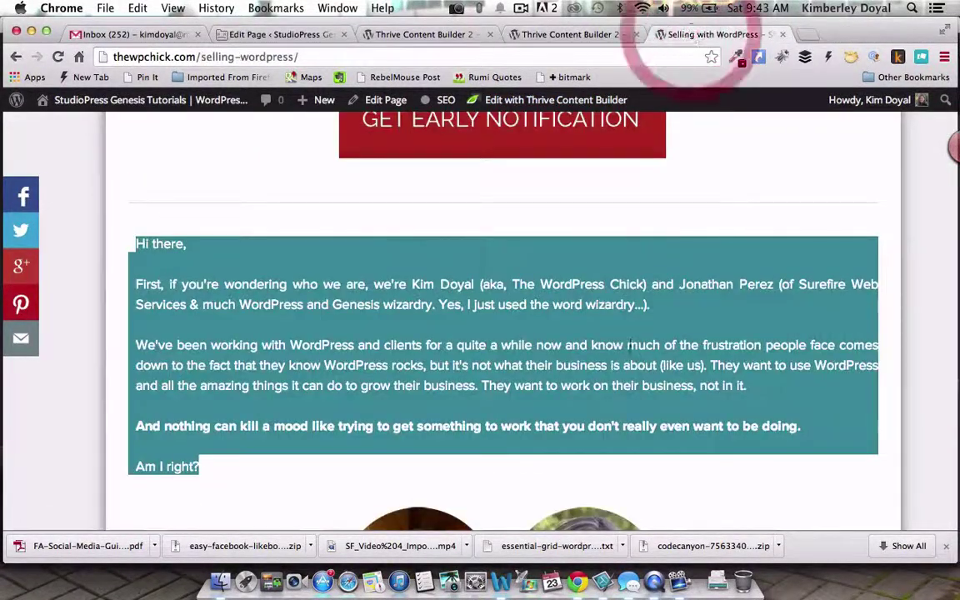
scroll(630, 347, "down", 3)
left_click(724, 420)
scroll(724, 420, "down", 5)
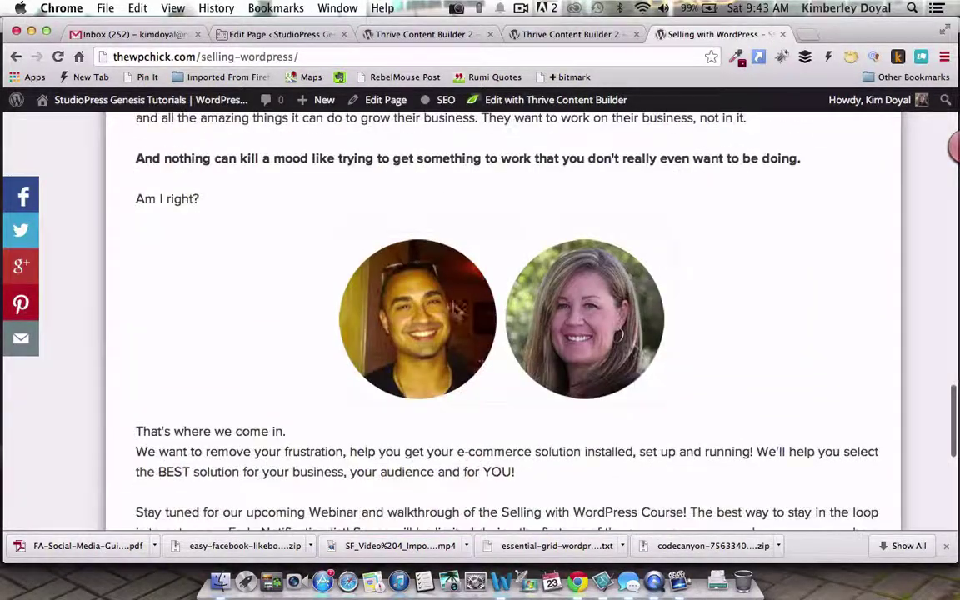
scroll(480, 350, "down", 5)
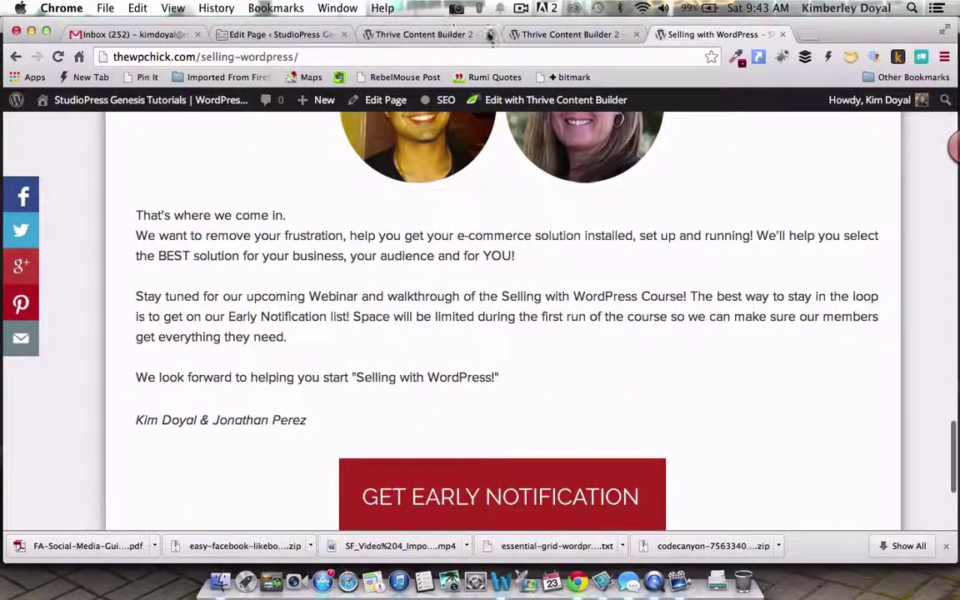
left_click(556, 34)
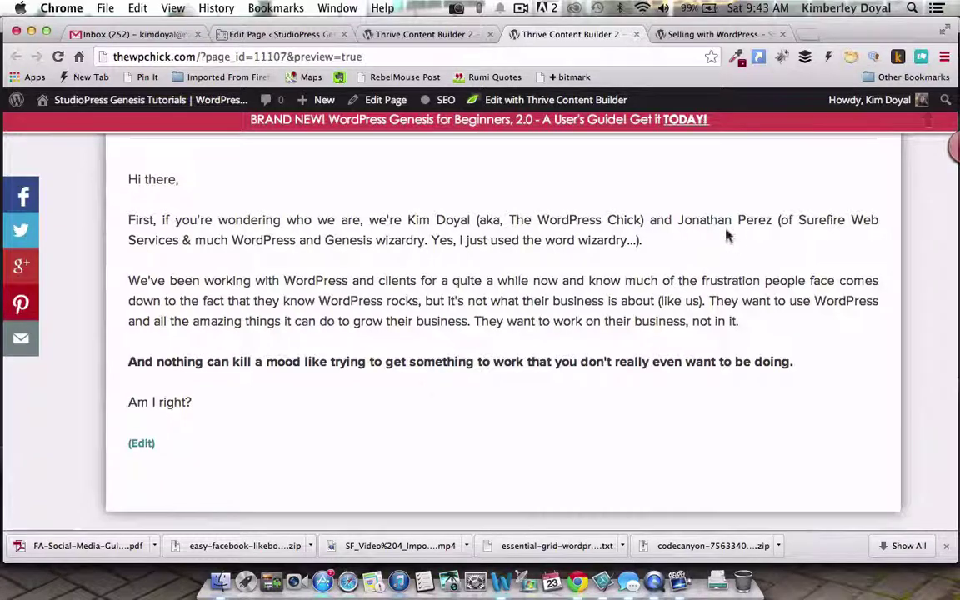
left_click(635, 34)
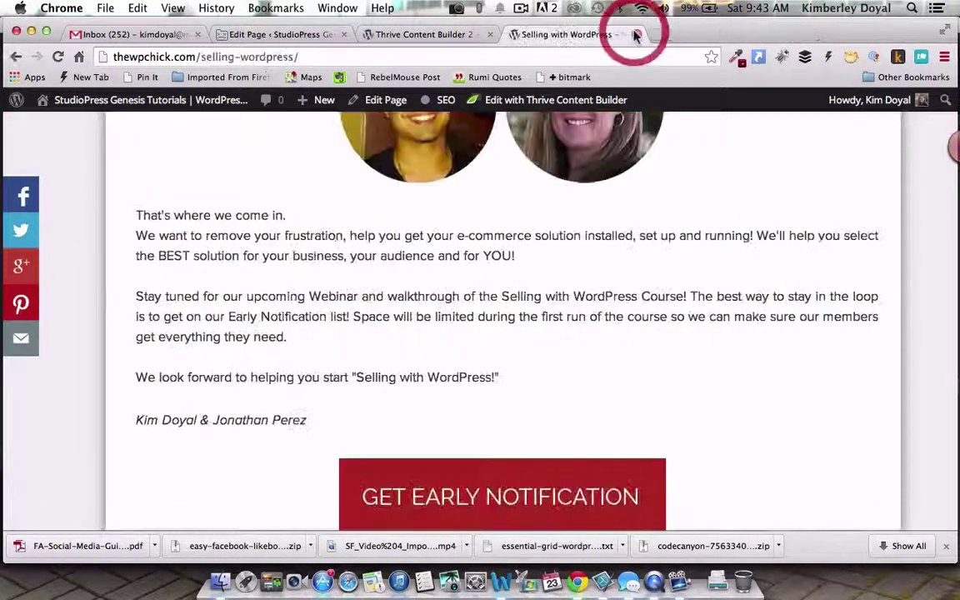
- Add an image element below the introduction text and insert the 450 × 231 double portrait from the media library
left_click(439, 34)
scroll(706, 369, "down", 3)
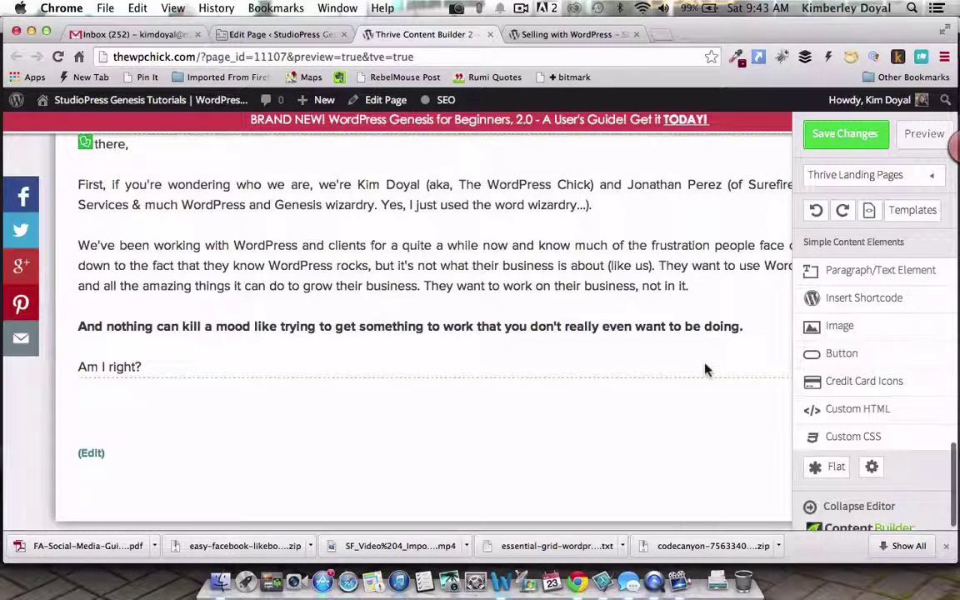
left_click_drag(854, 325, 502, 414)
scroll(859, 412, "down", 5)
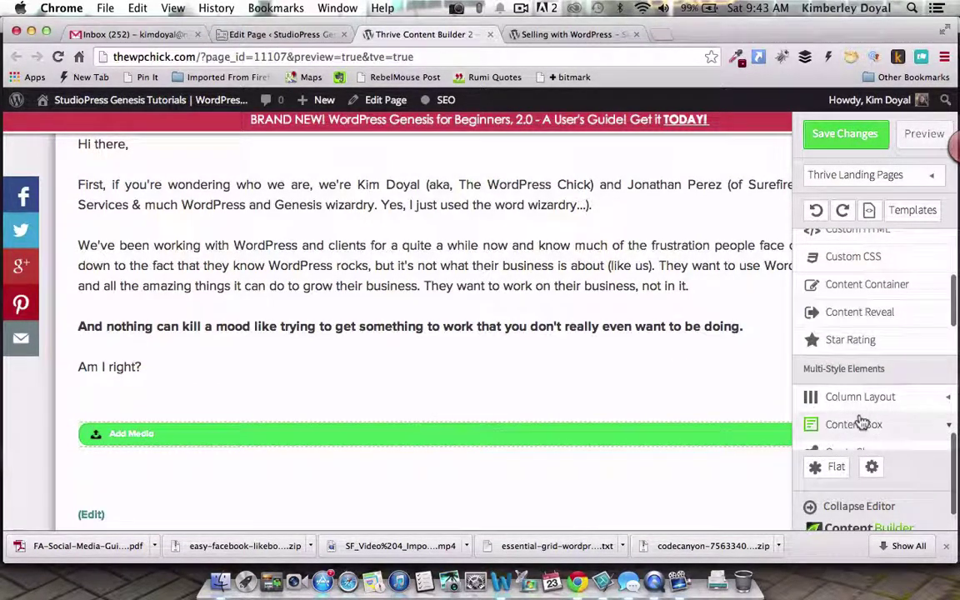
scroll(859, 421, "down", 5)
scroll(861, 421, "down", 10)
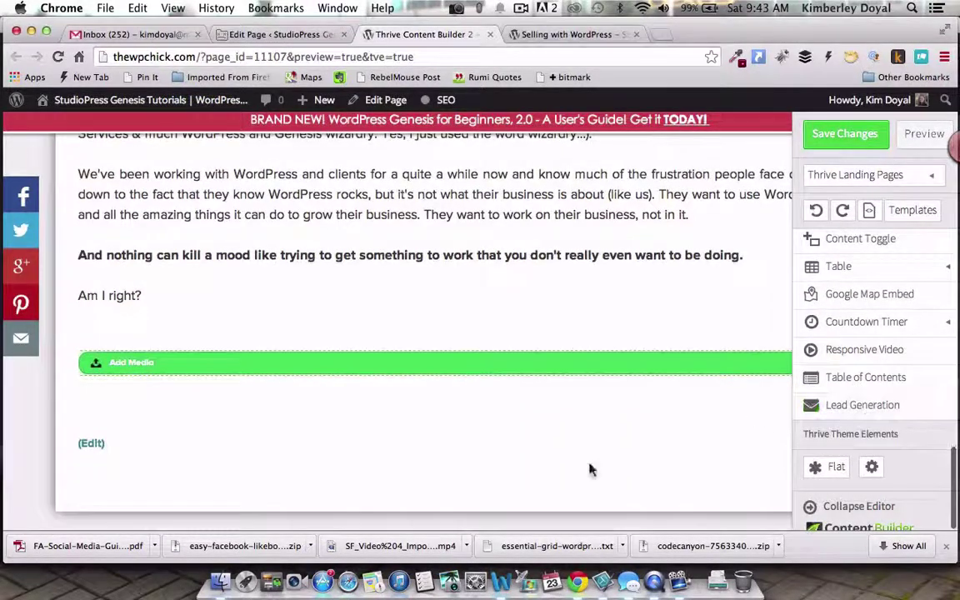
left_click(415, 370)
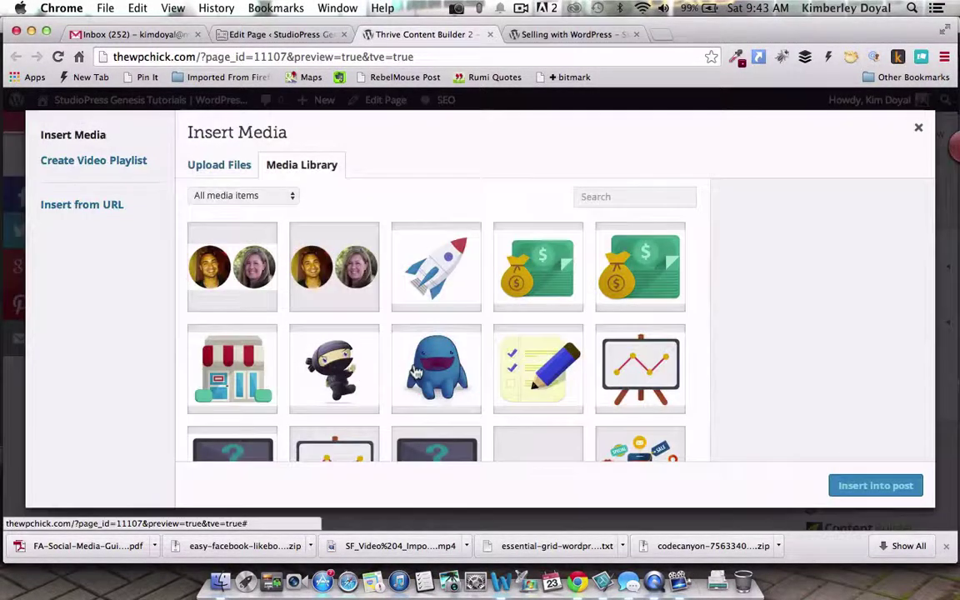
left_click(218, 246)
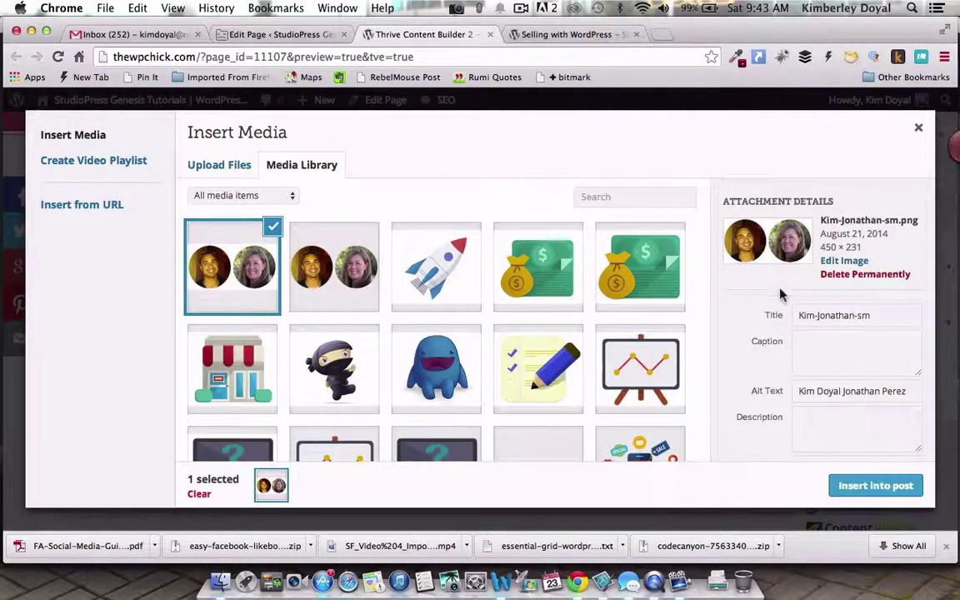
left_click(874, 487)
- Center the double portrait image below the introduction, keeping its size at 450 px
scroll(450, 429, "down", 2)
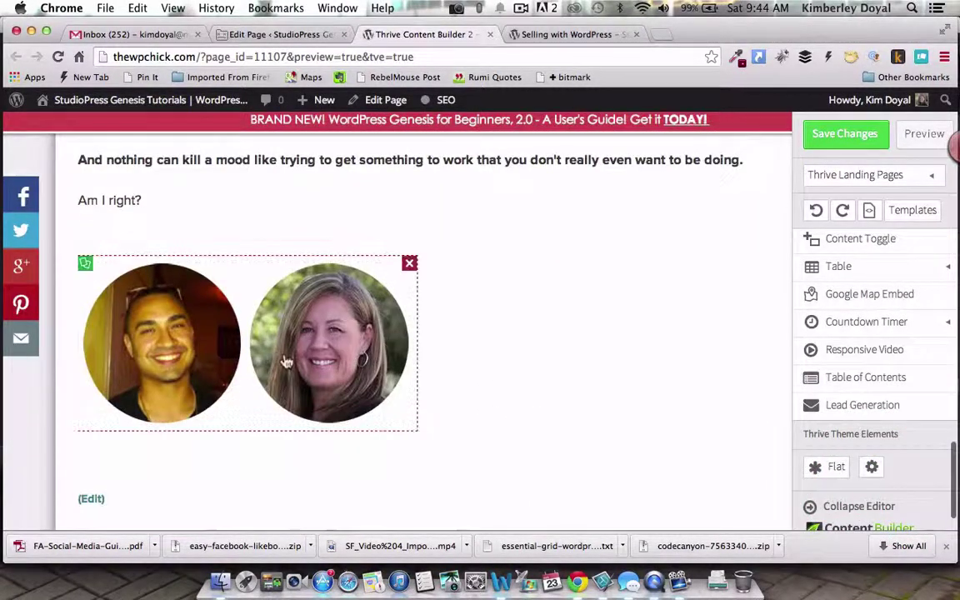
left_click(240, 415)
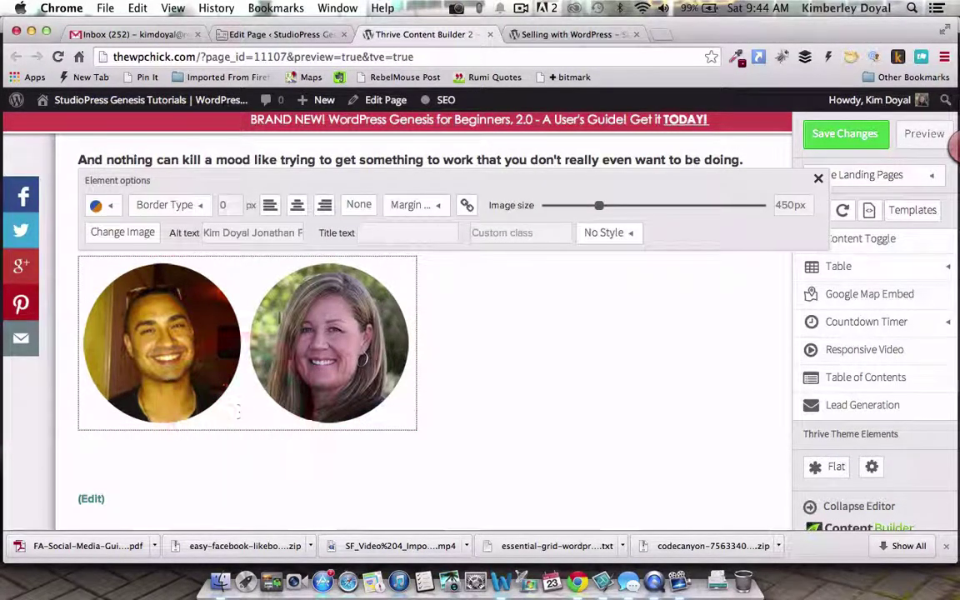
left_click(296, 205)
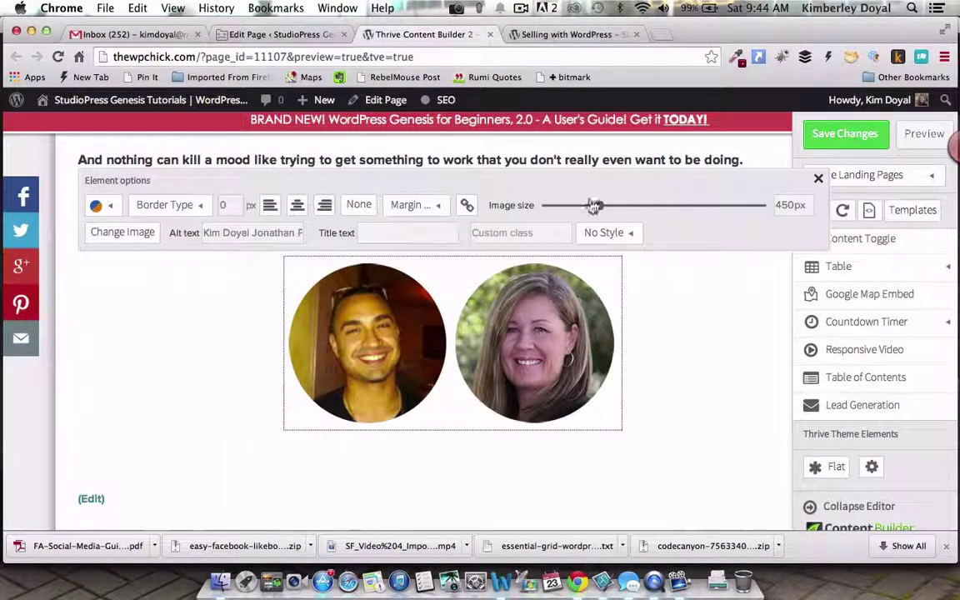
mouse_move(600, 208)
left_mouse_down()
mouse_move(631, 206)
mouse_move(585, 216)
mouse_move(611, 225)
mouse_move(601, 228)
left_mouse_up()
left_click(684, 369)
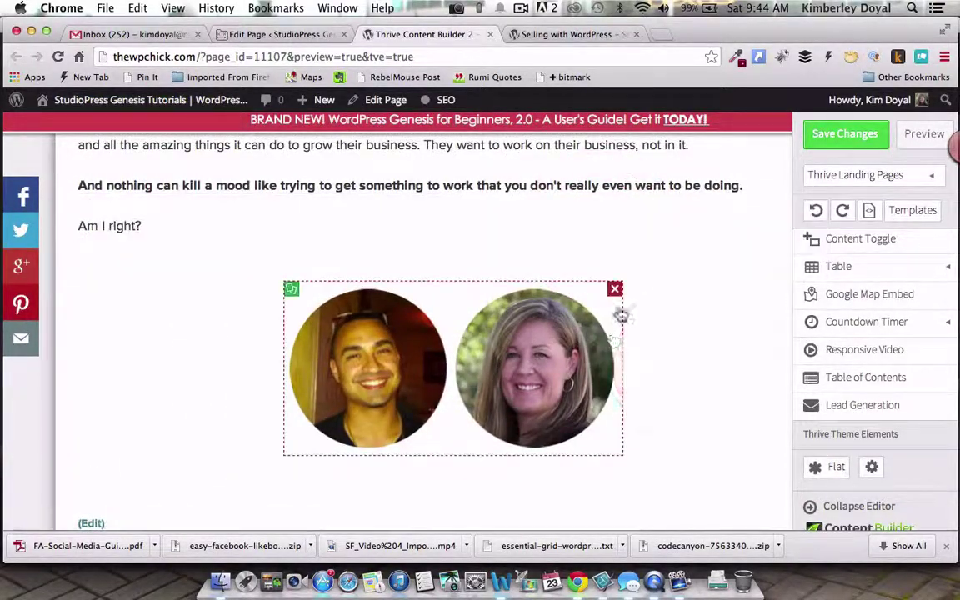
- On the original page, copy the closing text from "That's where we come in." through the signature line
left_click(552, 34)
scroll(658, 336, "down", 3)
scroll(659, 336, "up", 3)
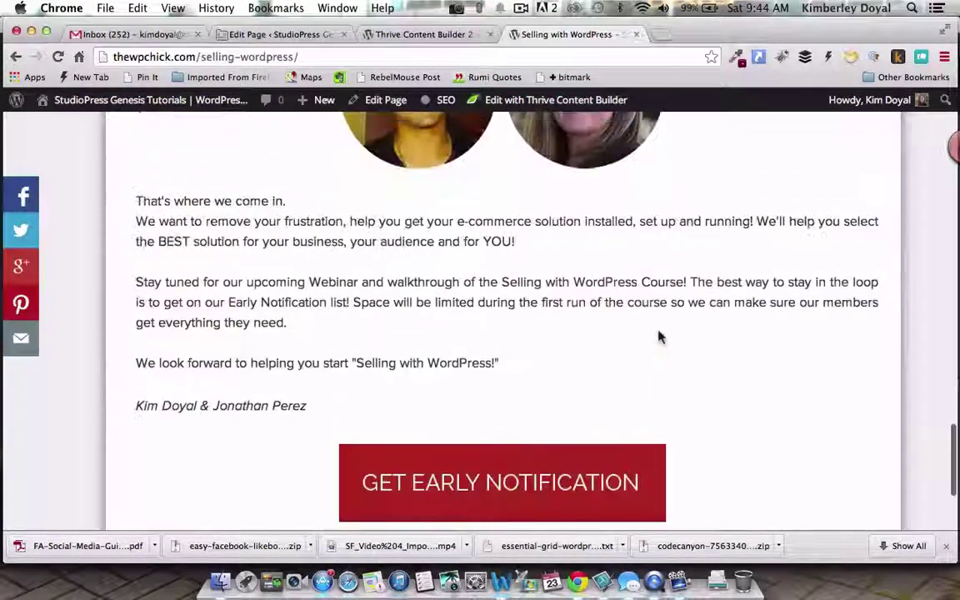
scroll(658, 336, "up", 1)
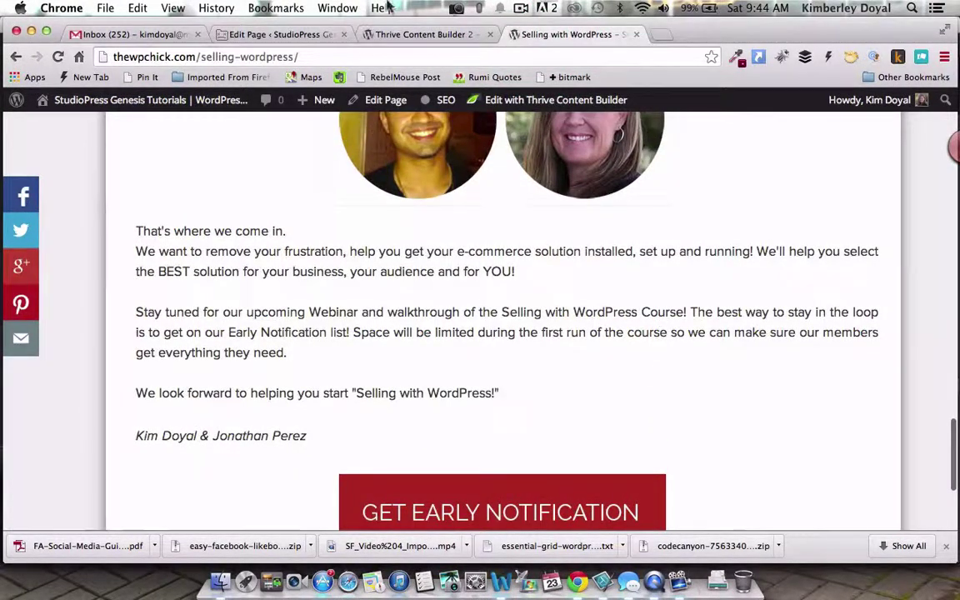
left_click_drag(313, 440, 124, 233)
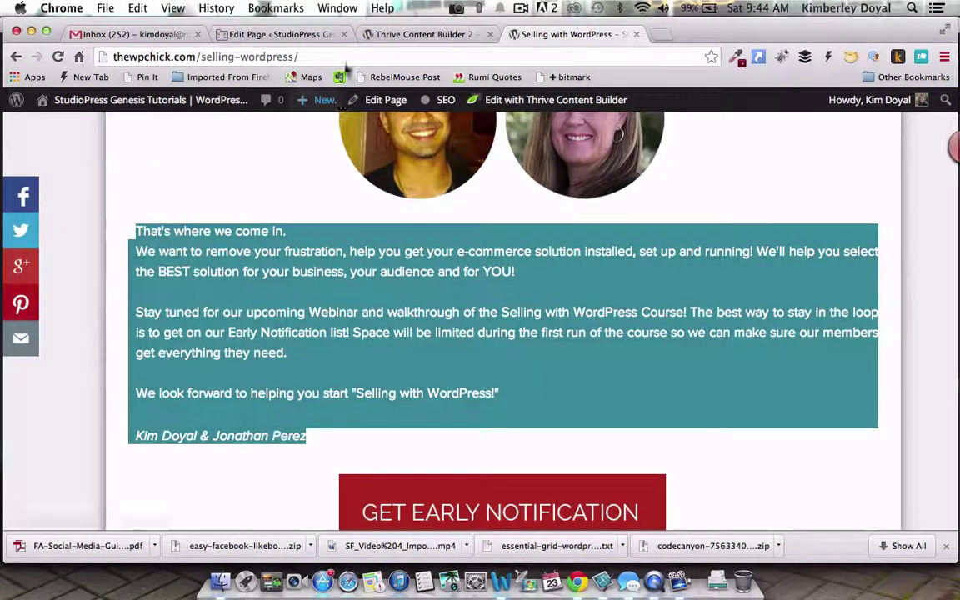
- Add a paragraph/text element below the portraits on the rebuilt page and replace its placeholder with the copied closing text
left_click(406, 34)
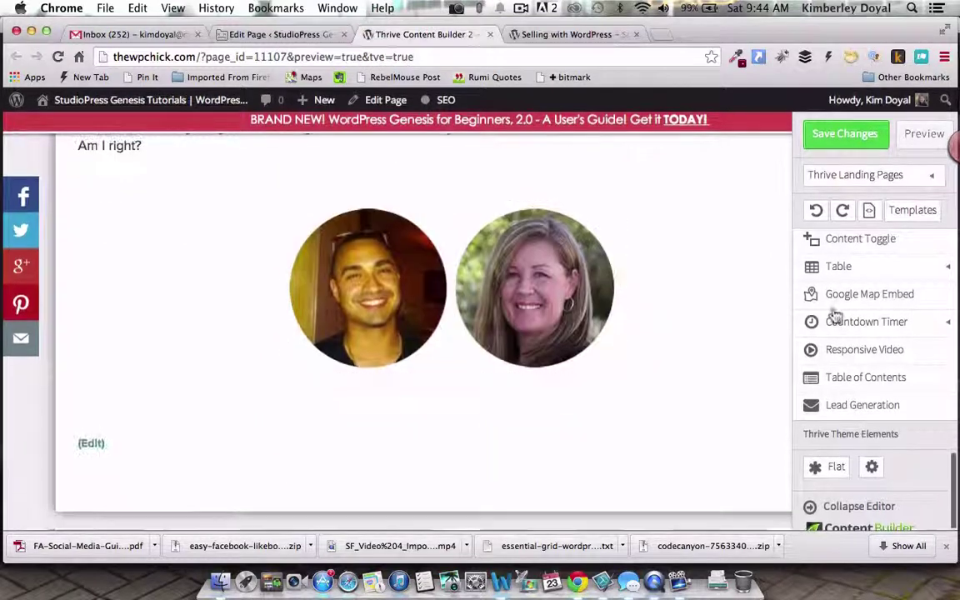
scroll(867, 275, "up", 5)
scroll(734, 316, "up", 1)
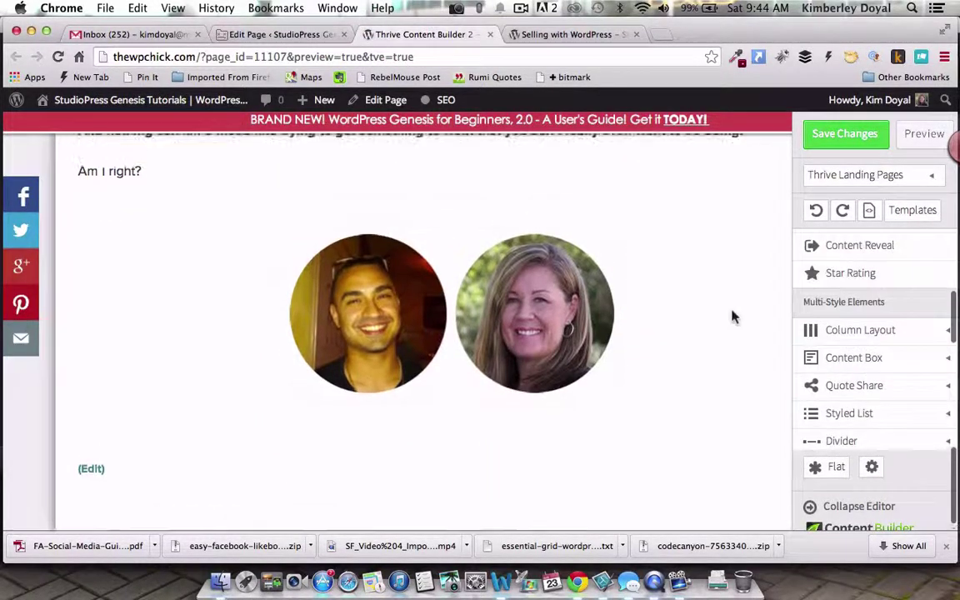
scroll(733, 317, "down", 1)
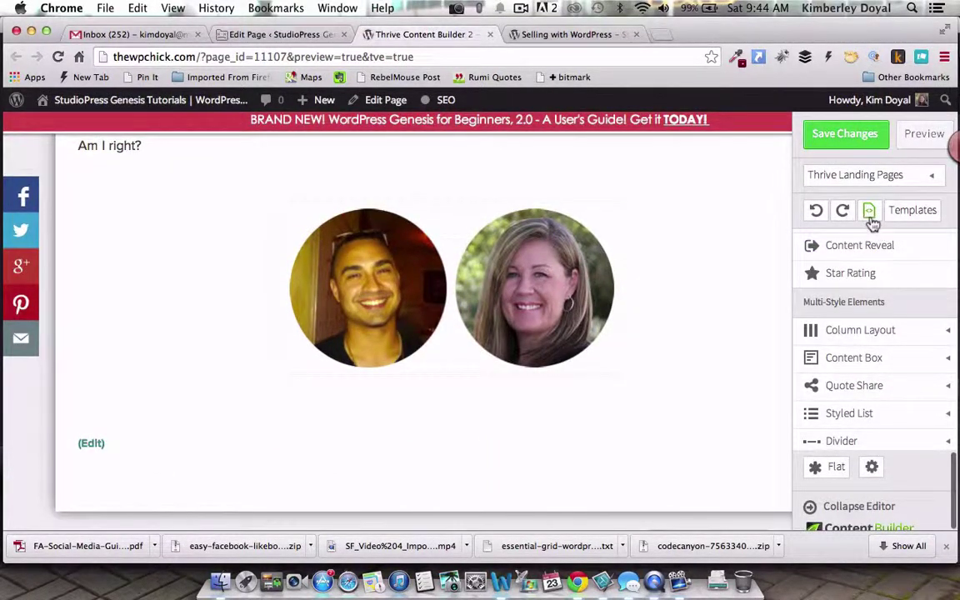
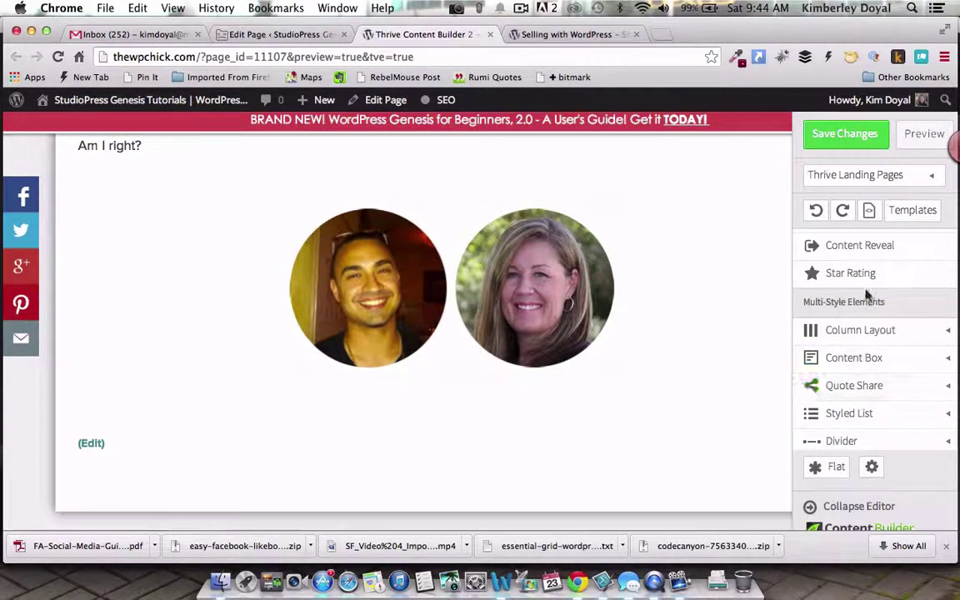
scroll(869, 272, "up", 8)
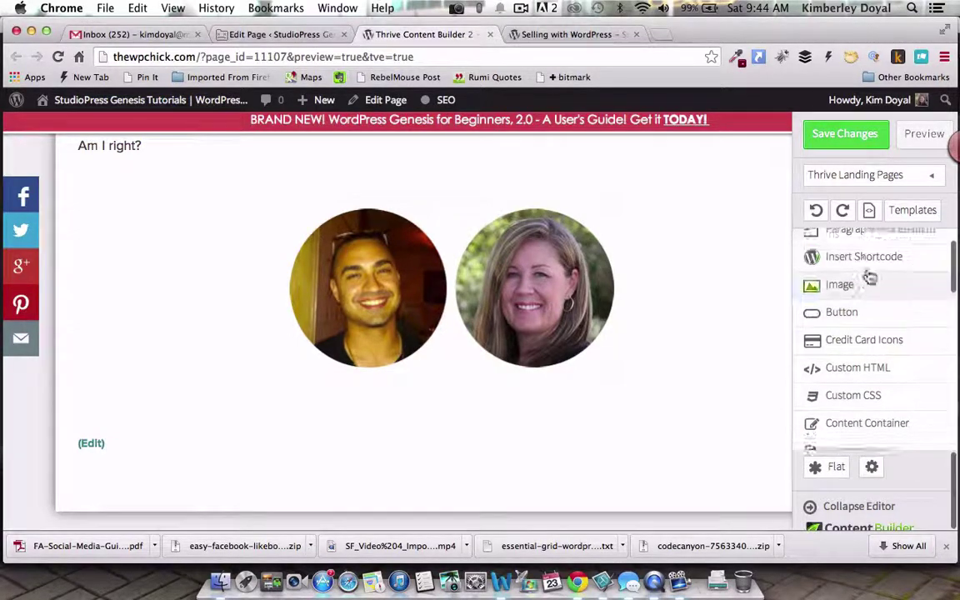
left_click_drag(868, 270, 473, 402)
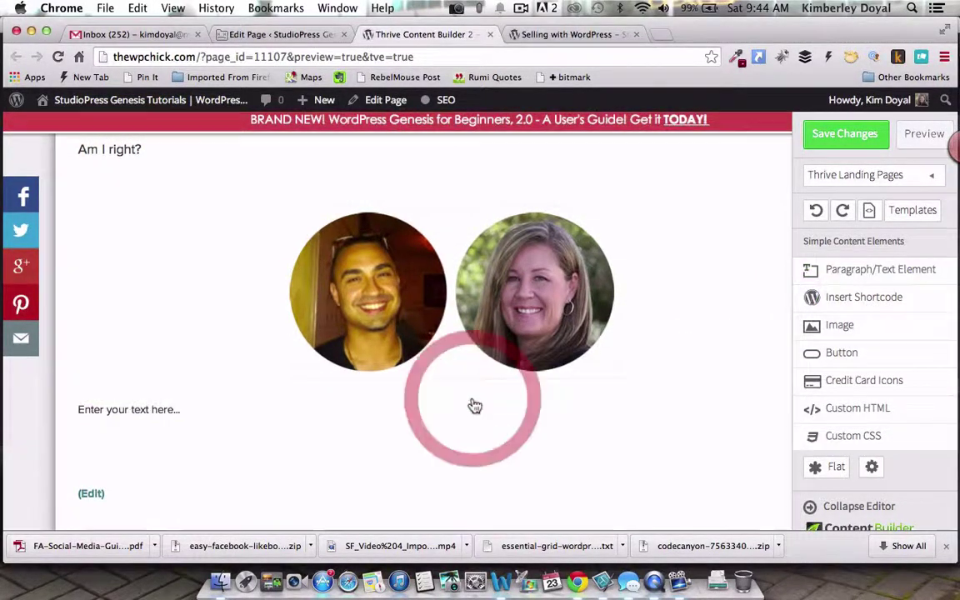
left_click(239, 417)
key("BackSpace")
key("super+v")
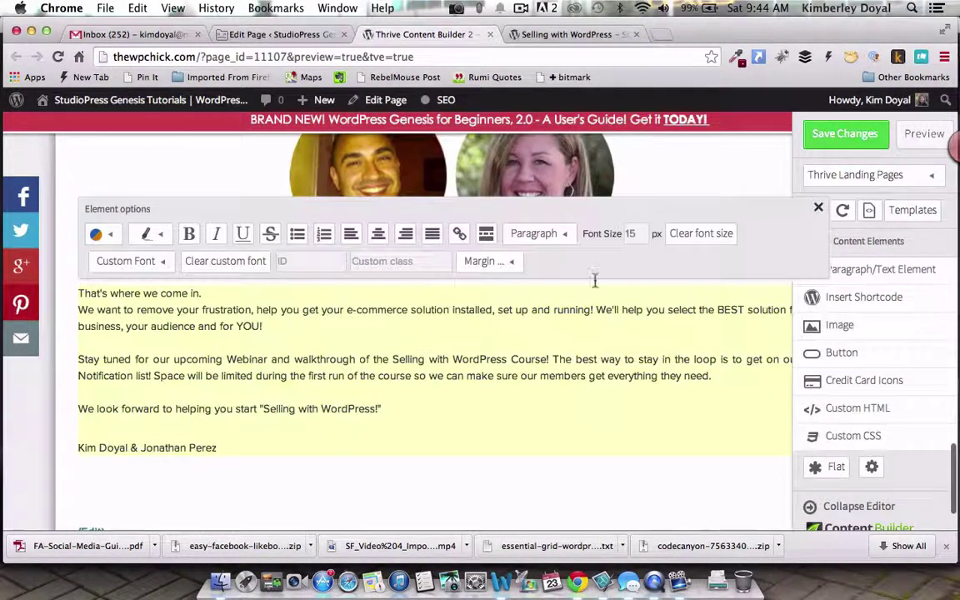
- Set the closing text's font size to 18 px and italicize its signature line
left_click(644, 233)
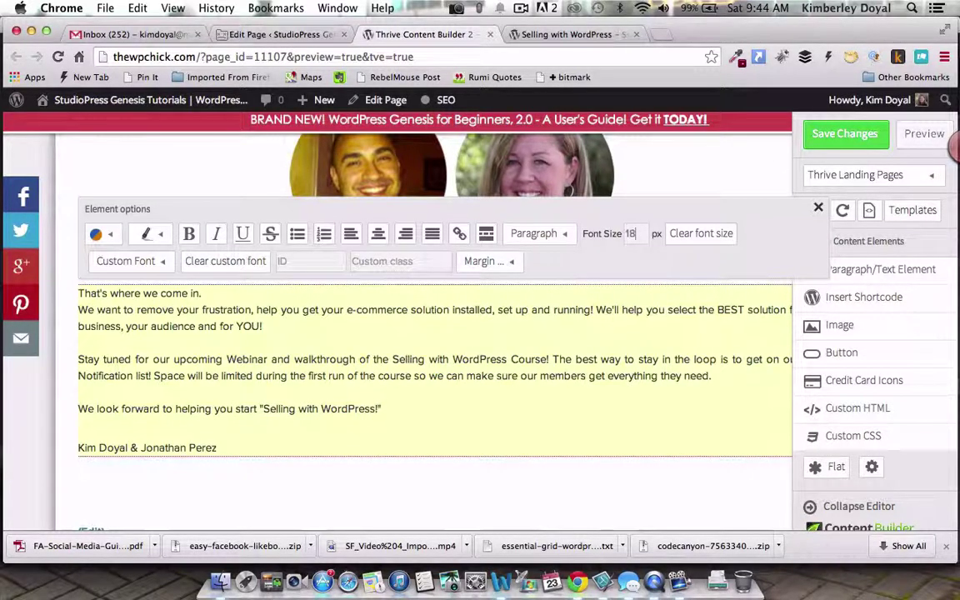
left_click(506, 444)
left_click_drag(250, 499, 79, 500)
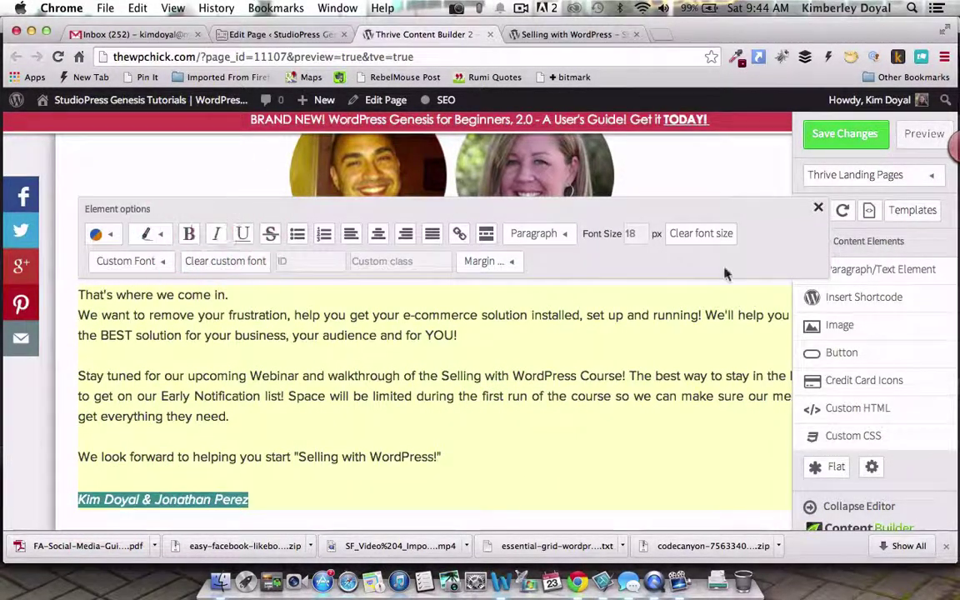
- Save the changes to the rebuilt sales page
left_click(829, 140)
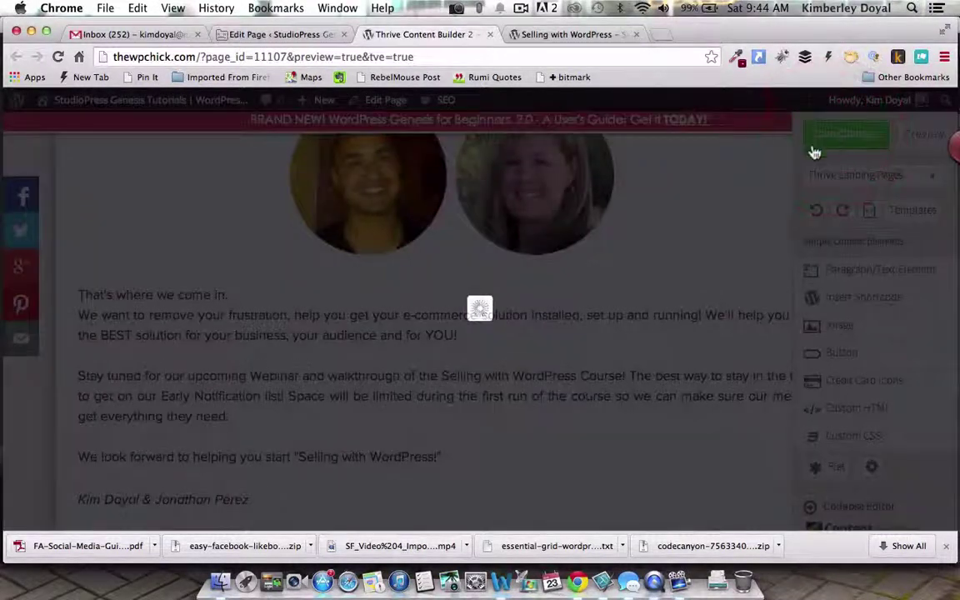
scroll(662, 470, "up", 10)
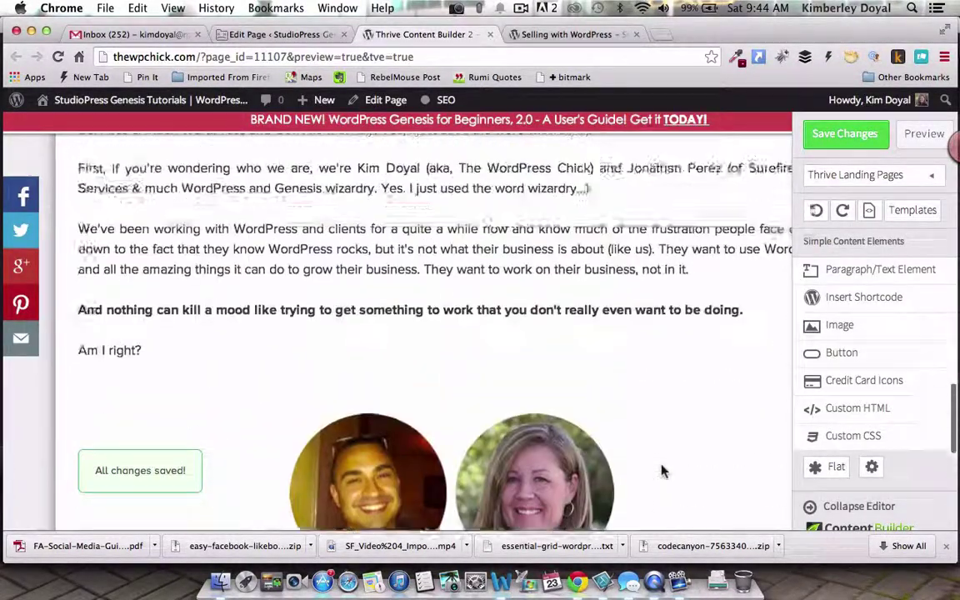
scroll(662, 471, "up", 15)
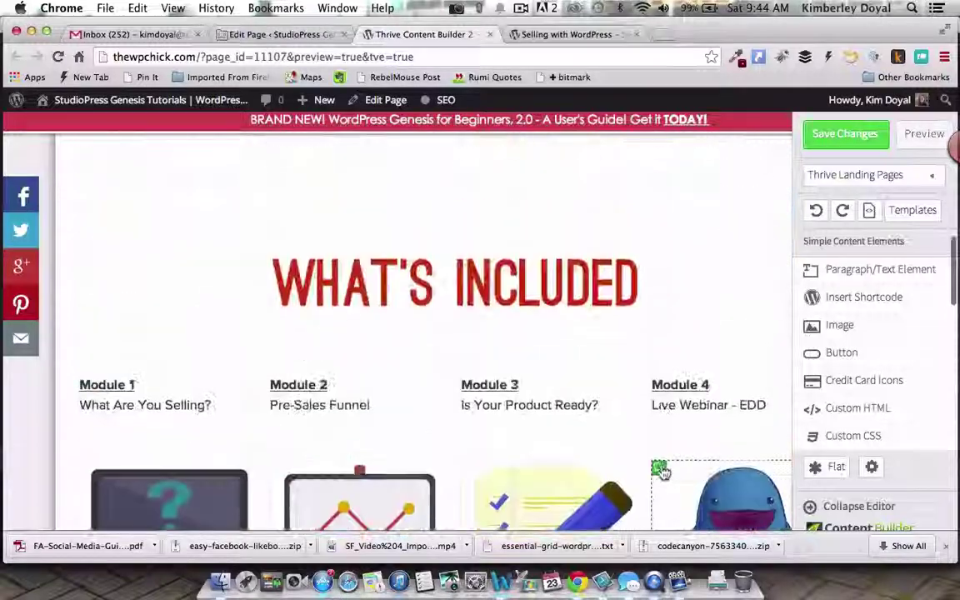
- Compare the rebuilt page with the original to check where the Get Early Notification button is still missing
scroll(664, 473, "down", 20)
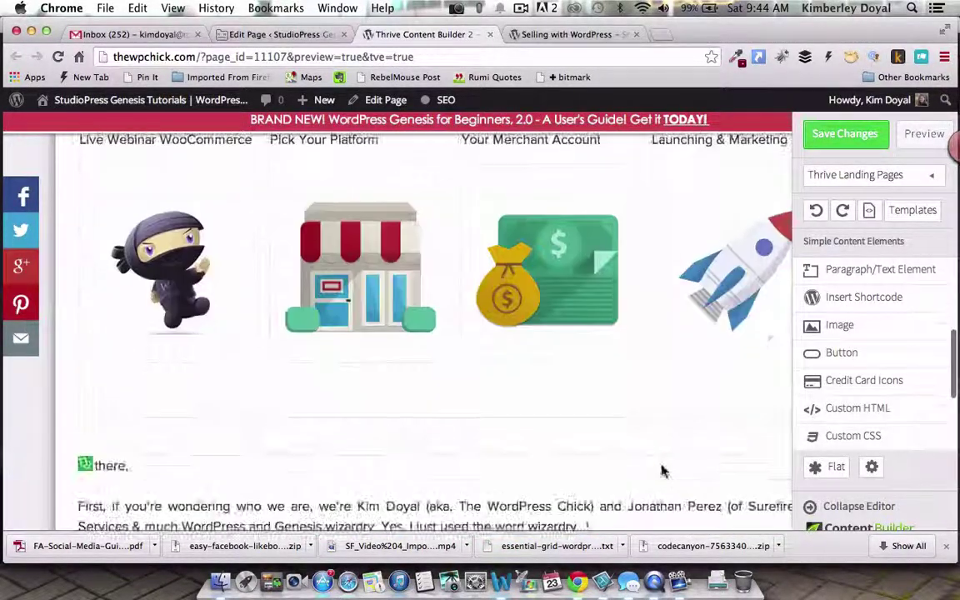
scroll(663, 471, "down", 3)
scroll(663, 471, "up", 15)
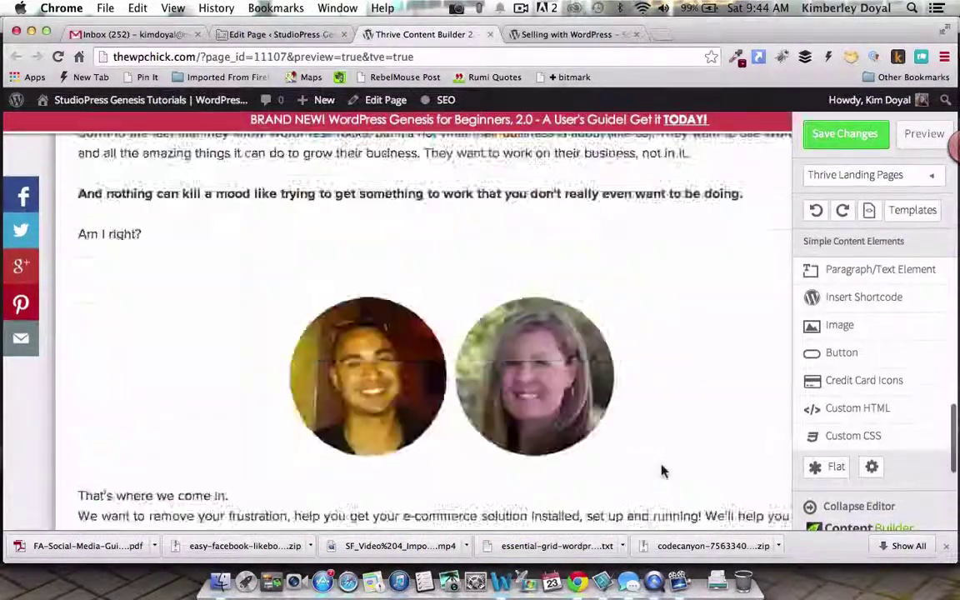
scroll(663, 471, "up", 12)
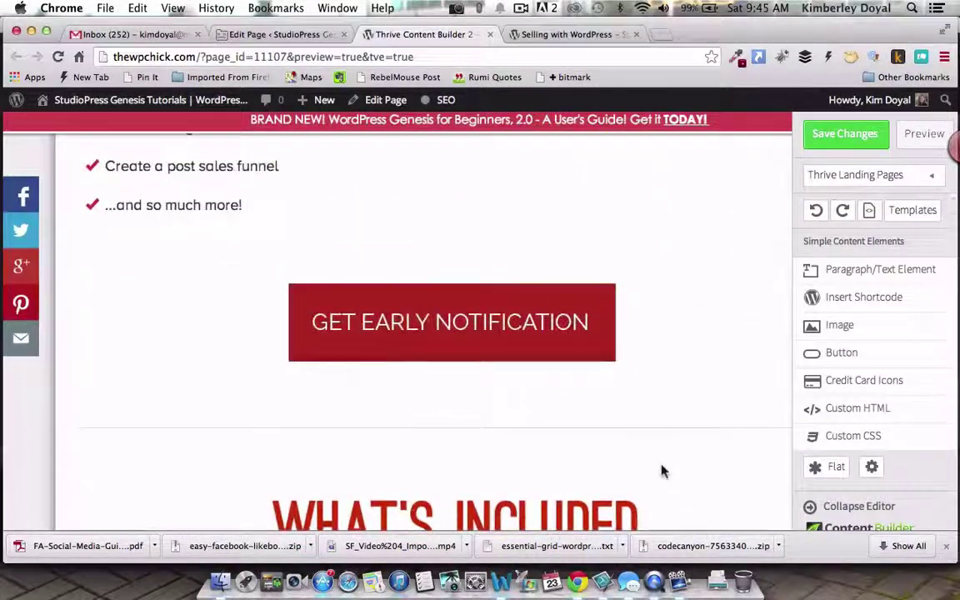
left_click(581, 33)
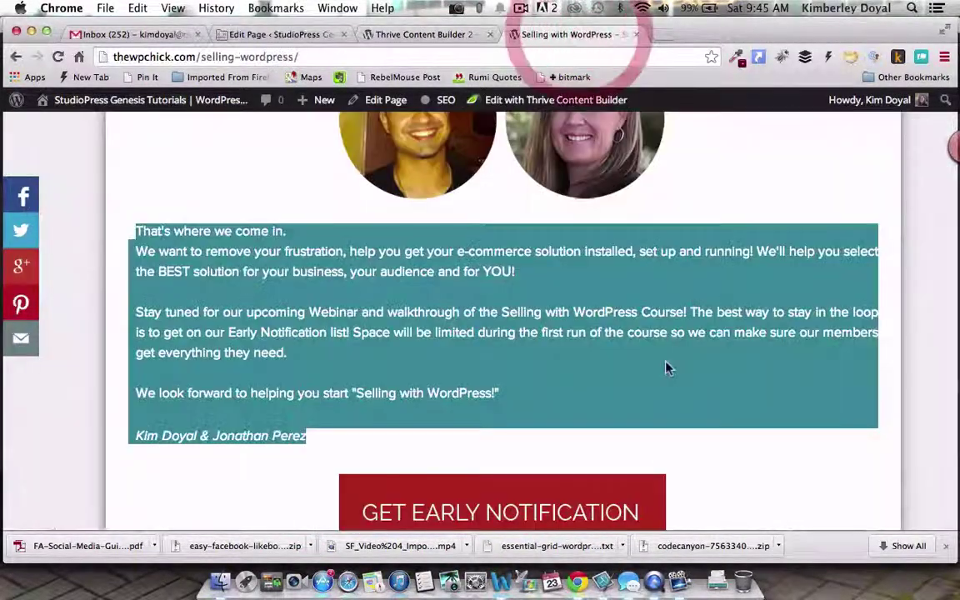
left_click(725, 467)
scroll(724, 467, "up", 15)
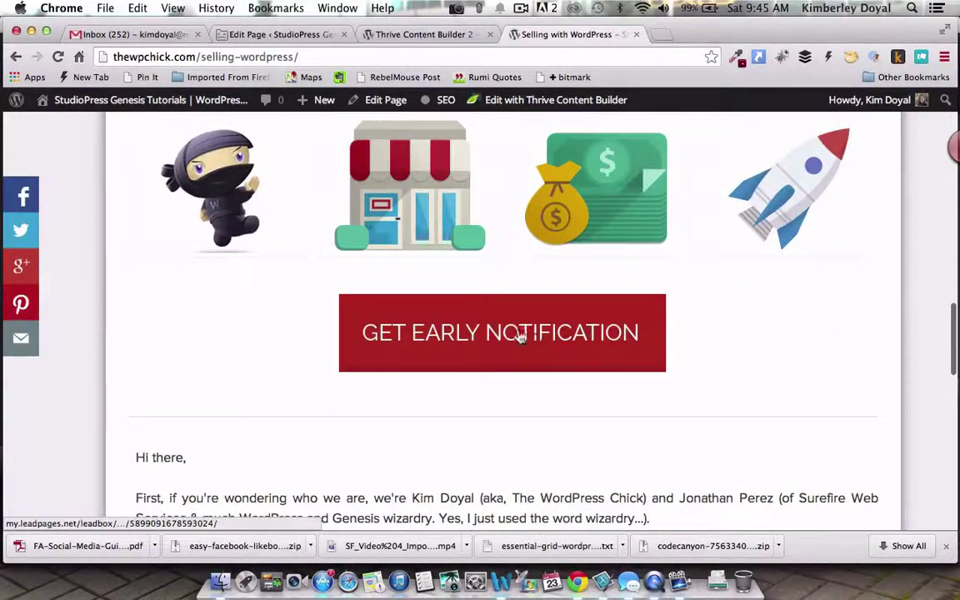
left_click(435, 36)
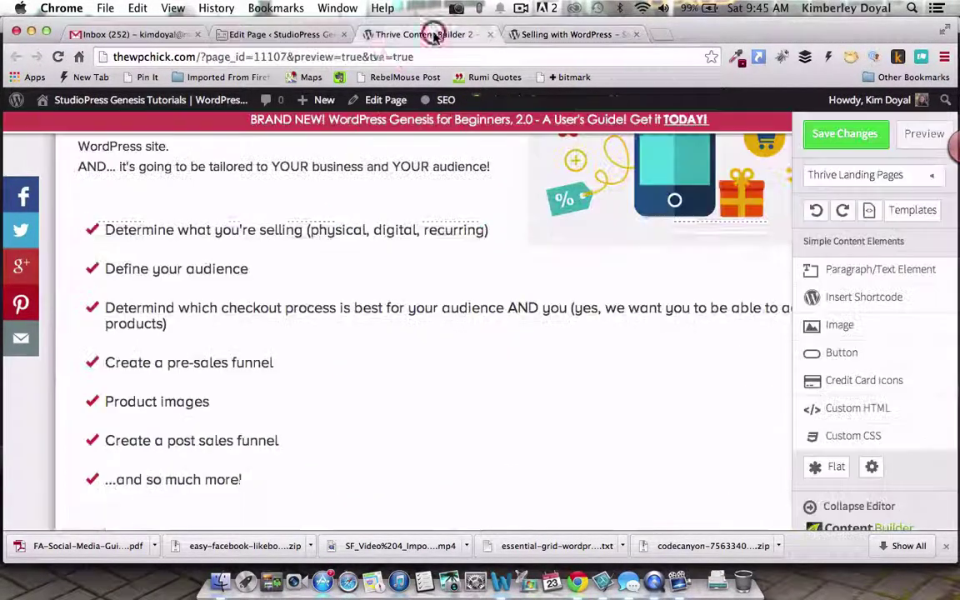
- Copy the custom HTML code of the Get Early Notification button below the checklist, keeping that element unchanged
scroll(573, 358, "up", 5)
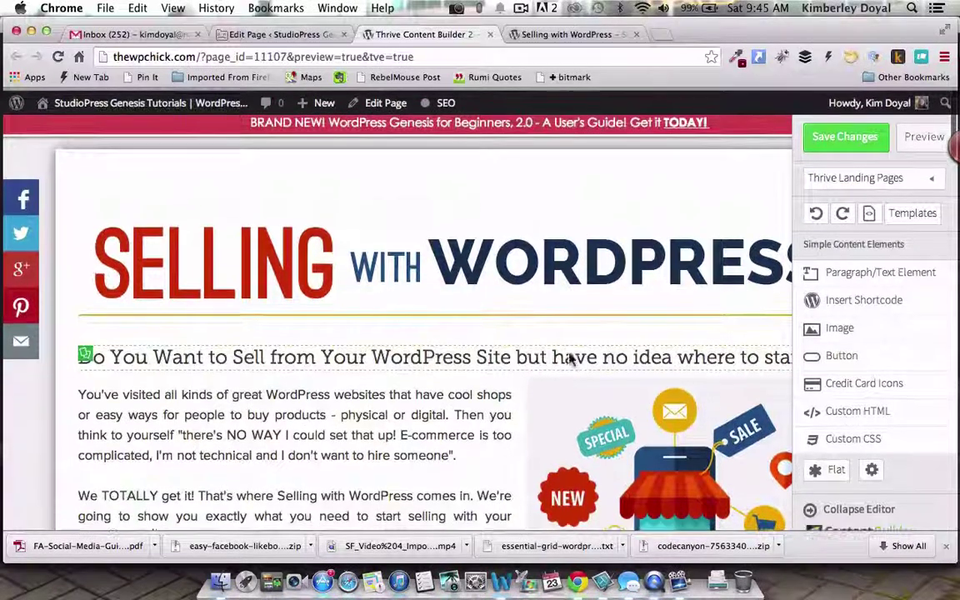
scroll(570, 356, "down", 10)
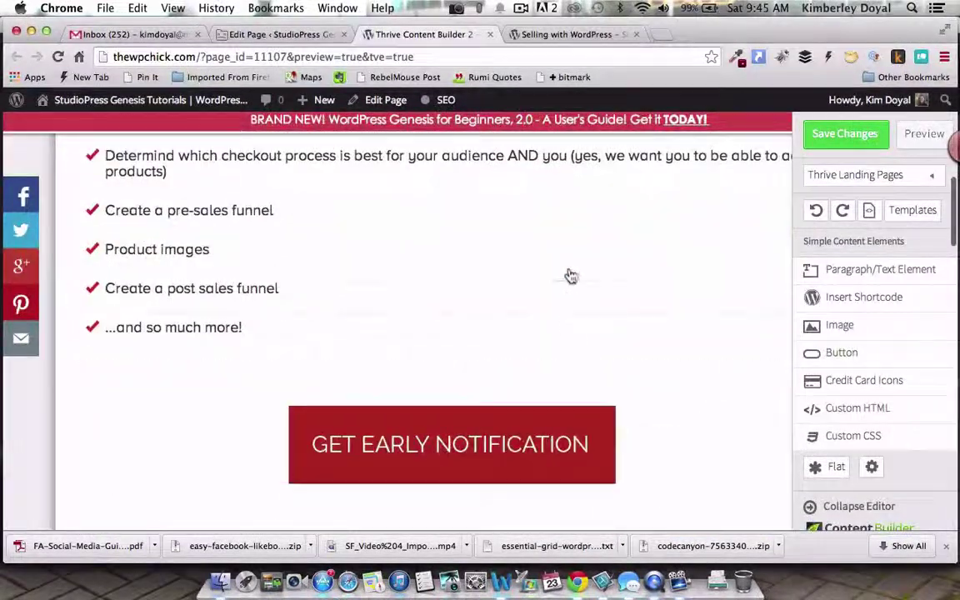
left_click(260, 460)
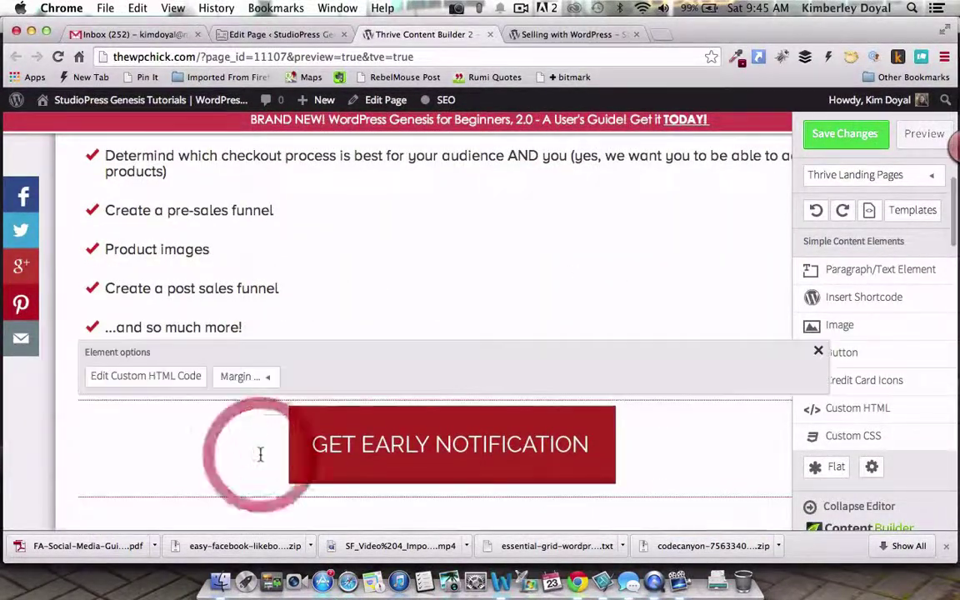
left_click(158, 377)
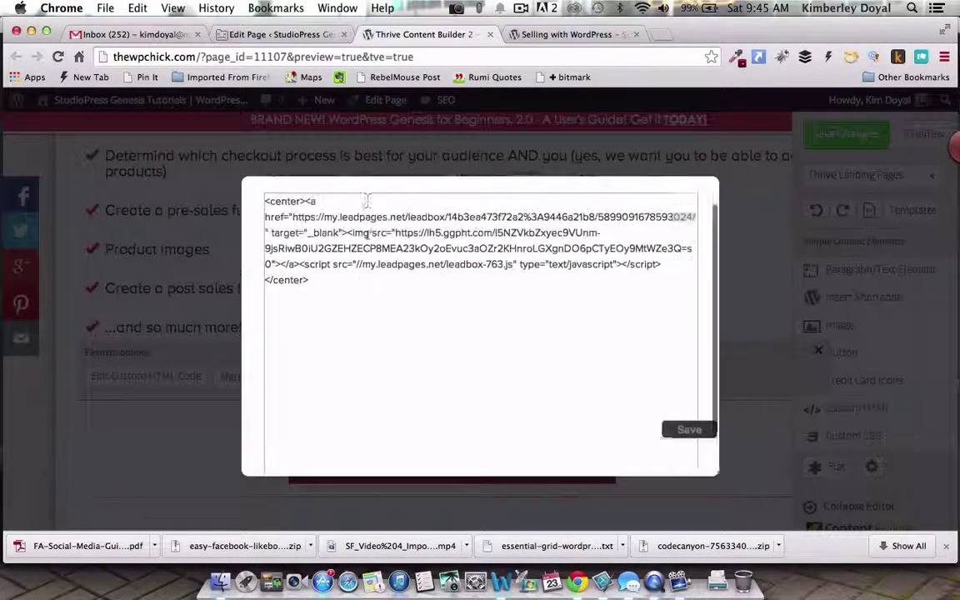
left_click_drag(322, 318, 251, 223)
key("super+c")
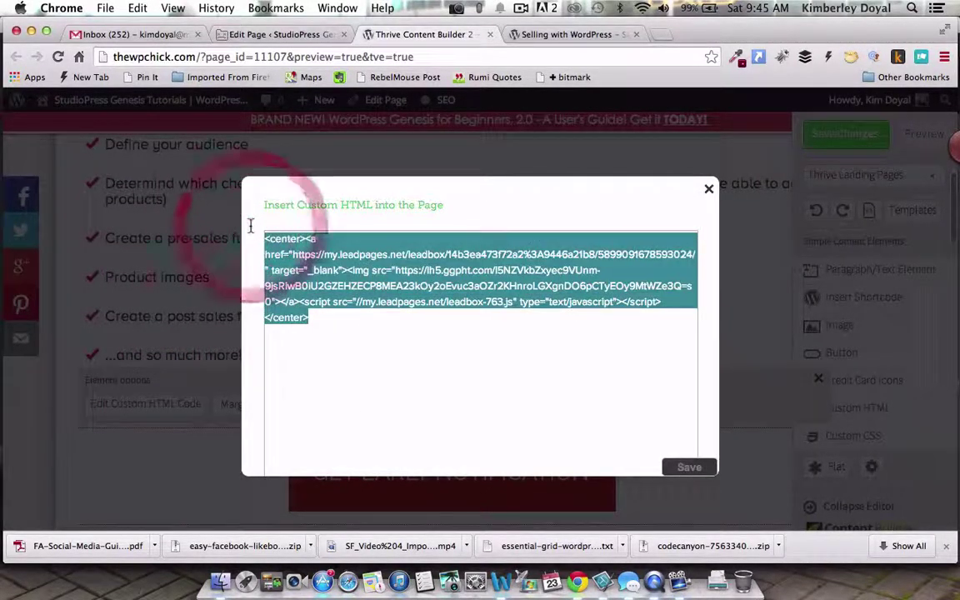
left_click(709, 191)
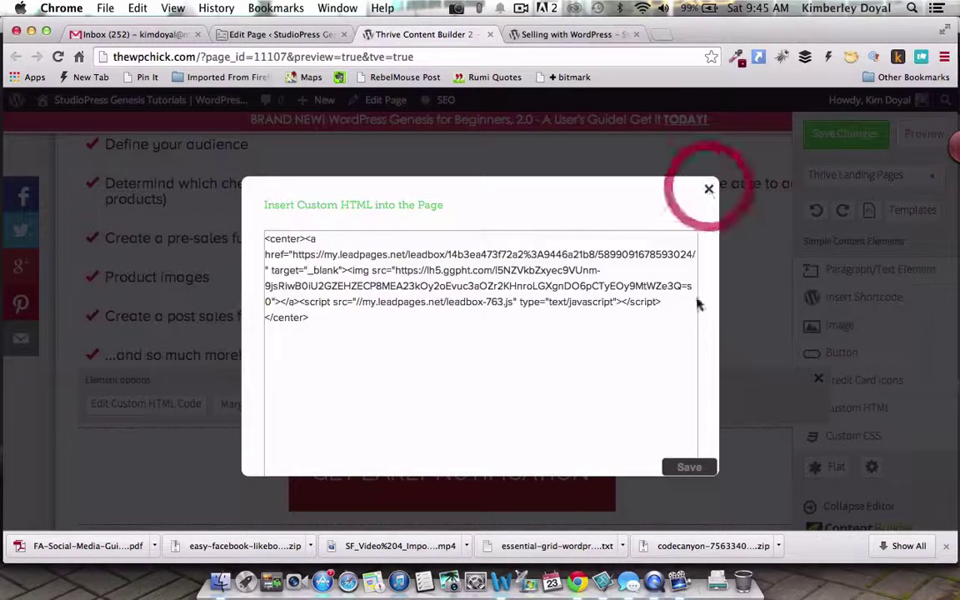
left_click(690, 470)
- Save the changes to the rebuilt sales page
scroll(692, 472, "down", 10)
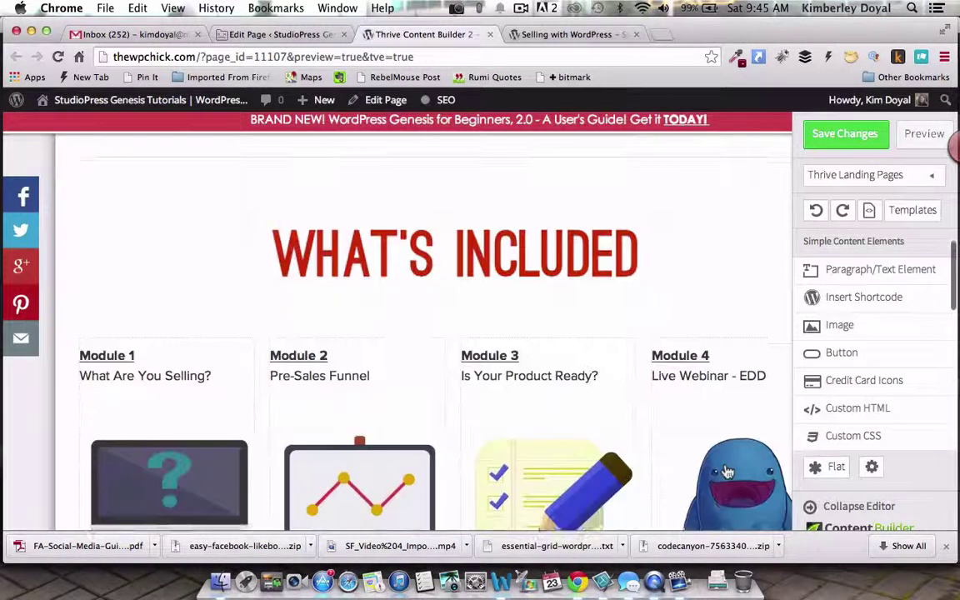
scroll(727, 472, "down", 10)
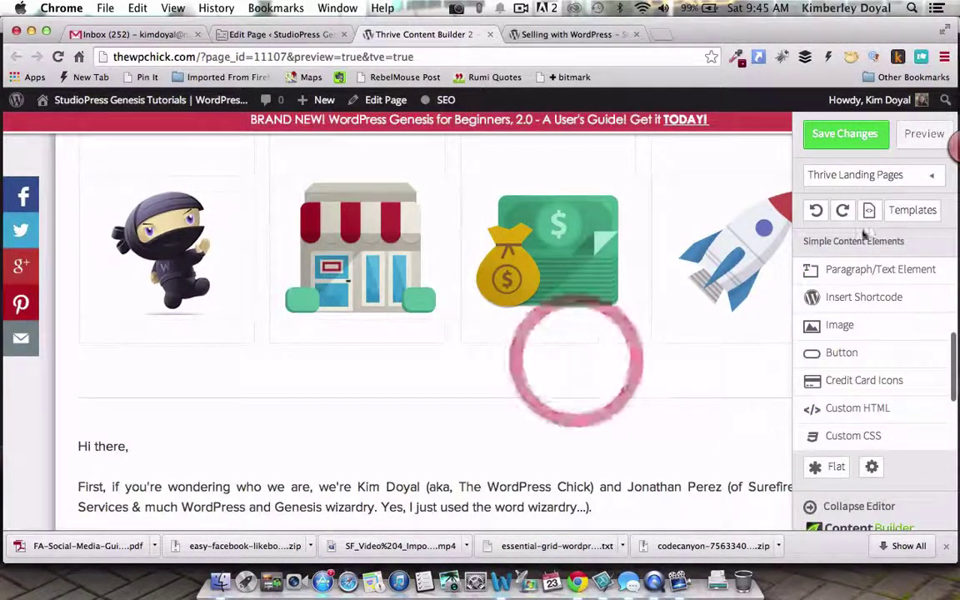
left_click(837, 143)
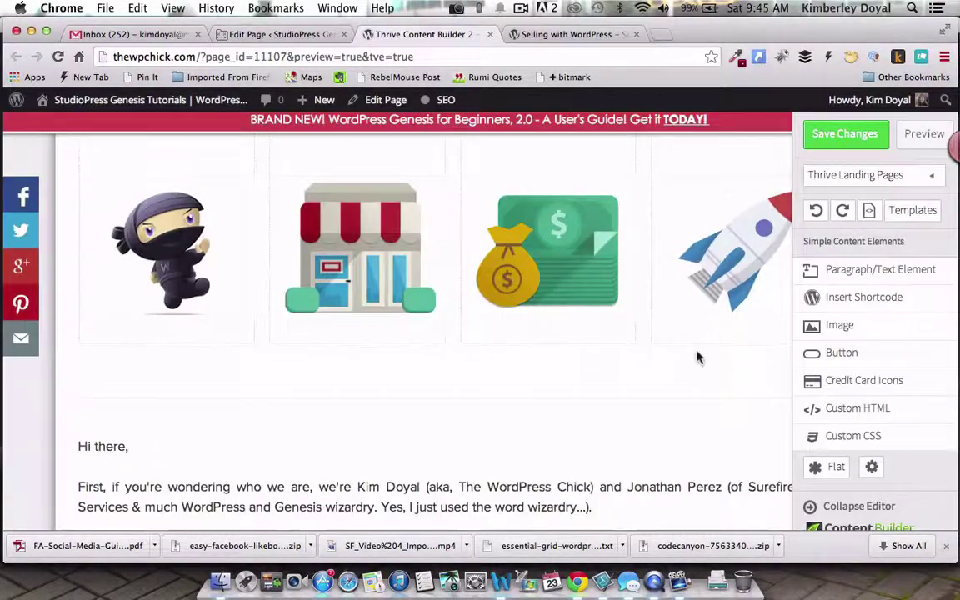
- Add a Custom HTML element between the module grid and the divider, containing the copied Get Early Notification button code
scroll(697, 357, "up", 8)
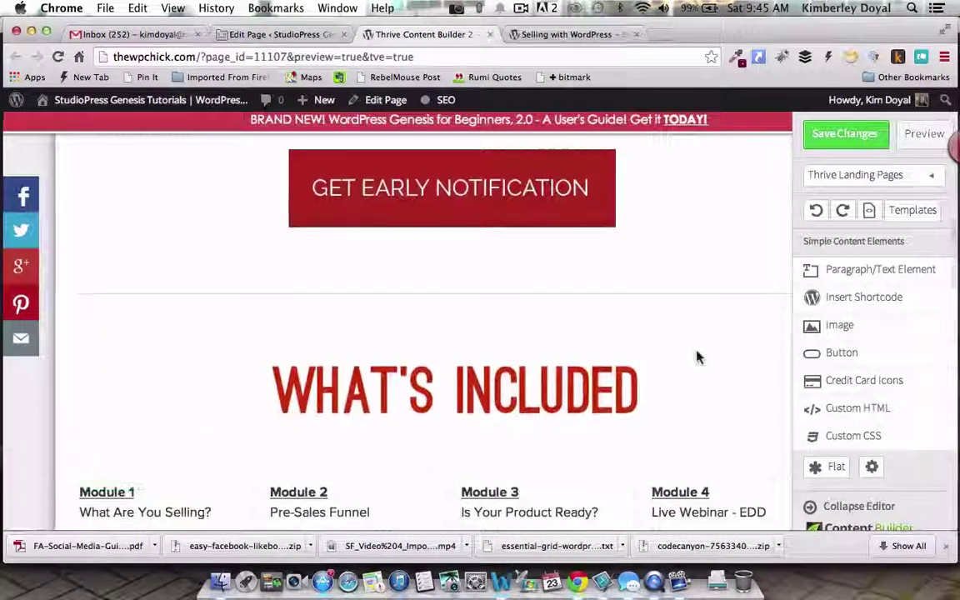
scroll(697, 357, "down", 10)
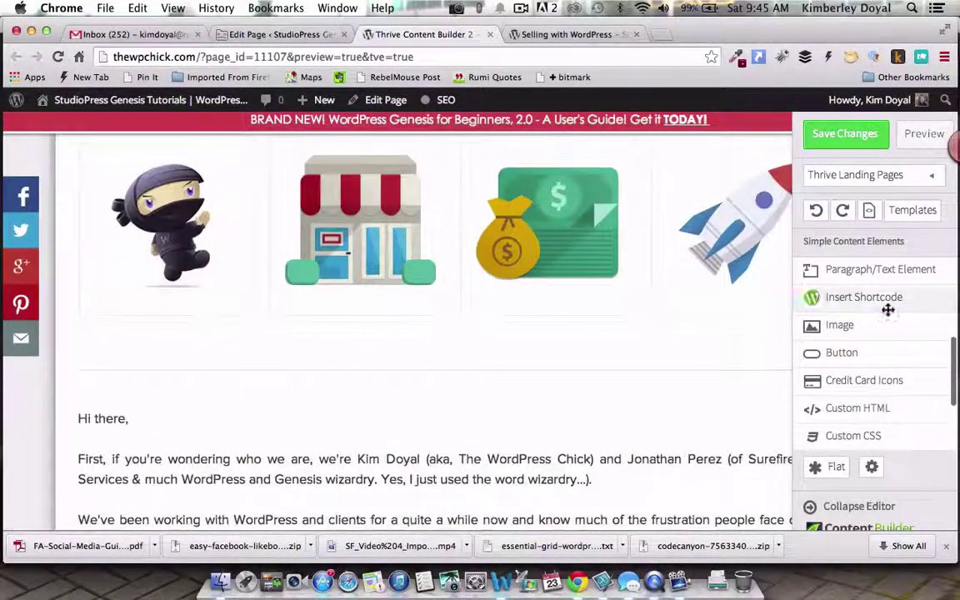
left_click_drag(878, 410, 775, 375)
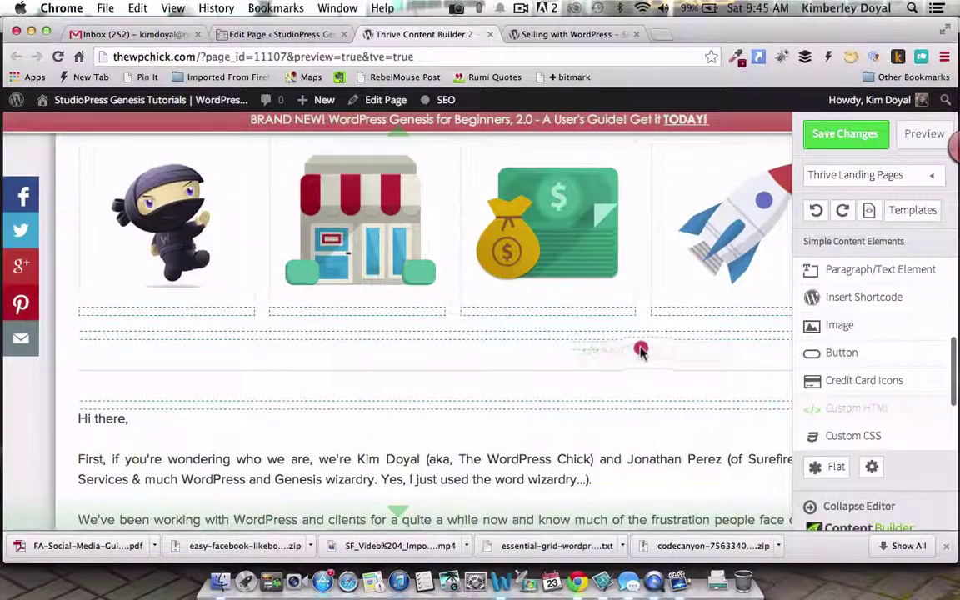
left_click_drag(537, 336, 536, 334)
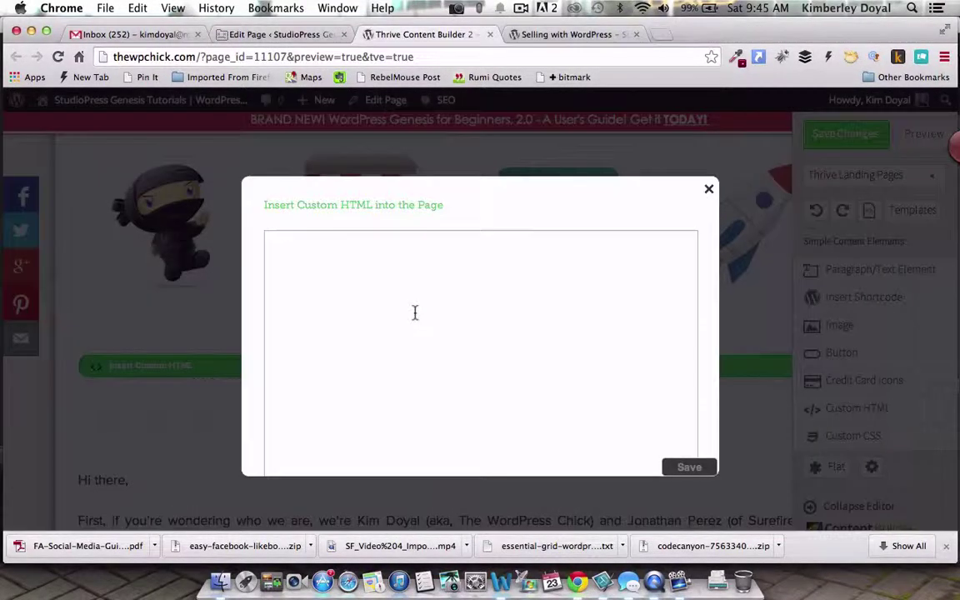
left_click(414, 312)
key("super+v")
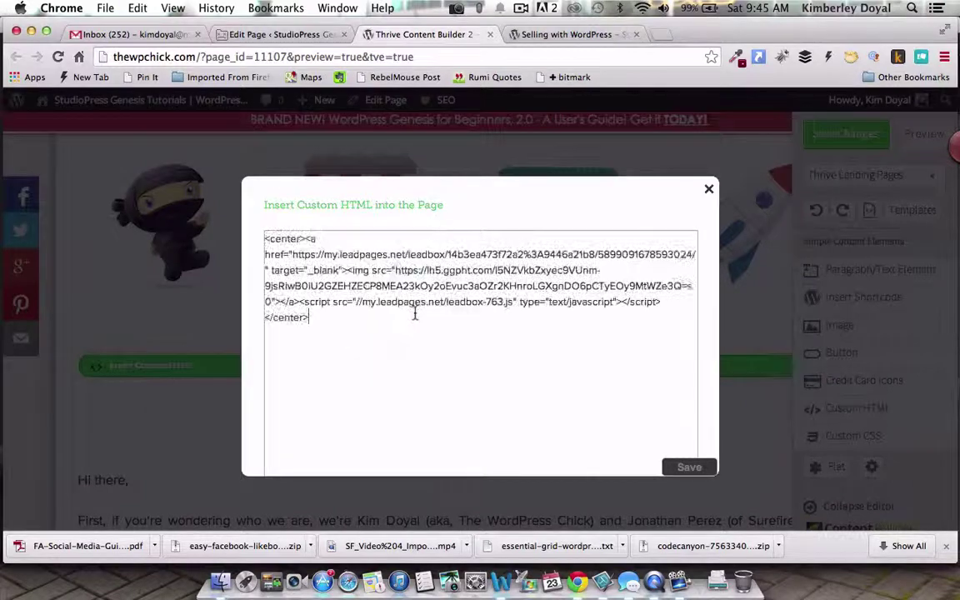
left_click(690, 468)
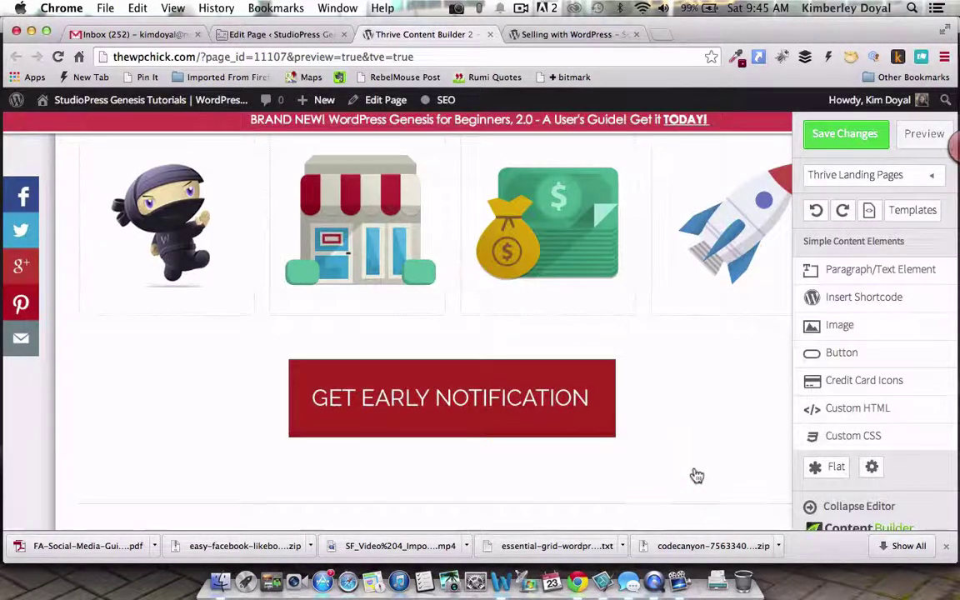
- Add another Custom HTML element below the signature line at the page's end, containing the same Get Early Notification button code
scroll(695, 472, "down", 10)
scroll(696, 473, "down", 3)
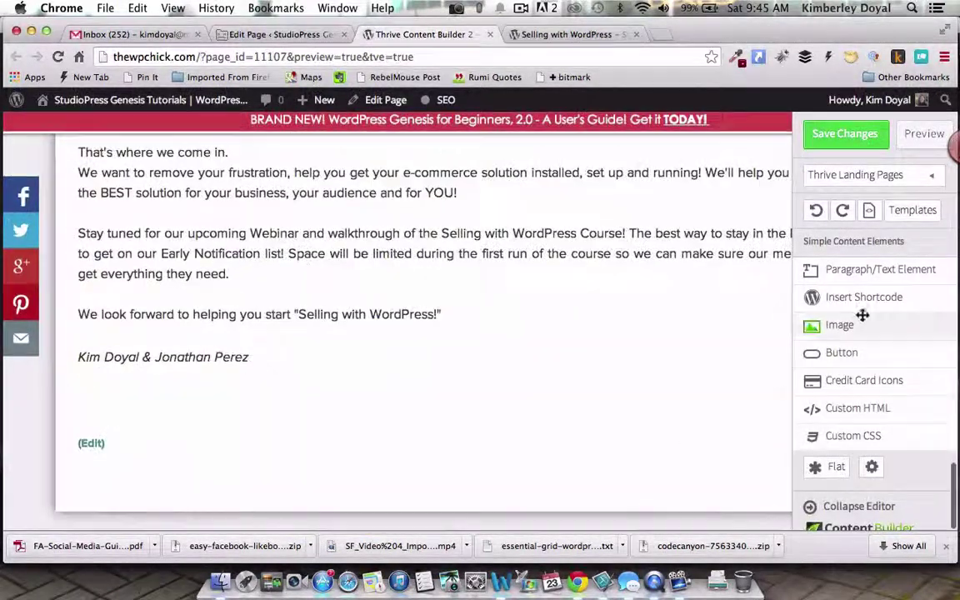
left_click_drag(875, 407, 677, 367)
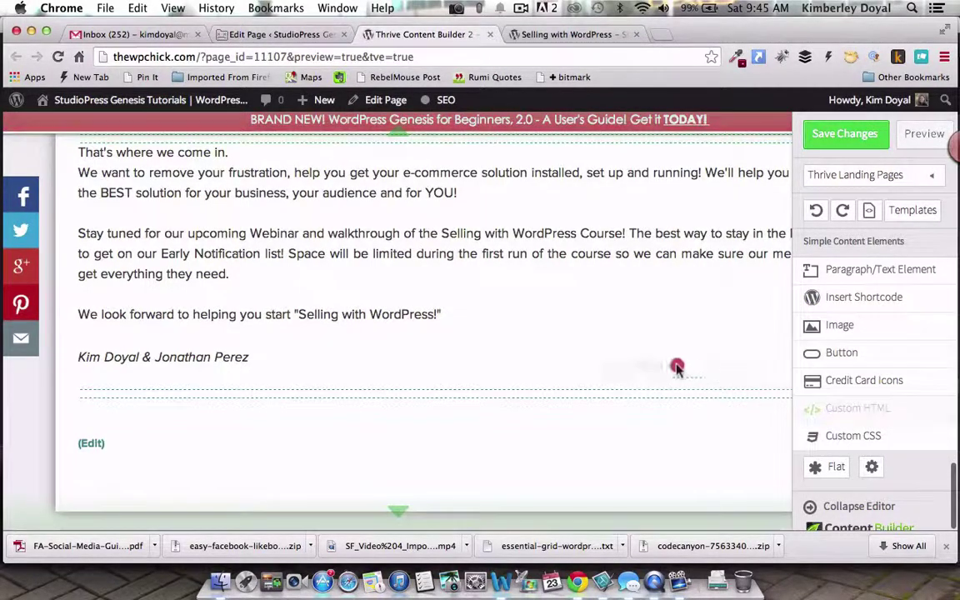
left_click_drag(596, 395, 596, 397)
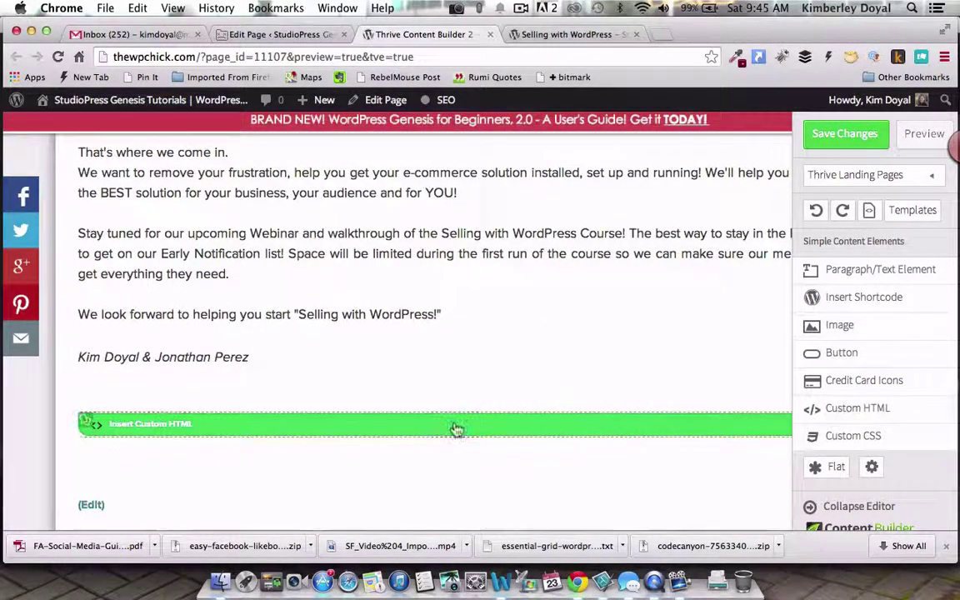
left_click(452, 428)
key("super+v")
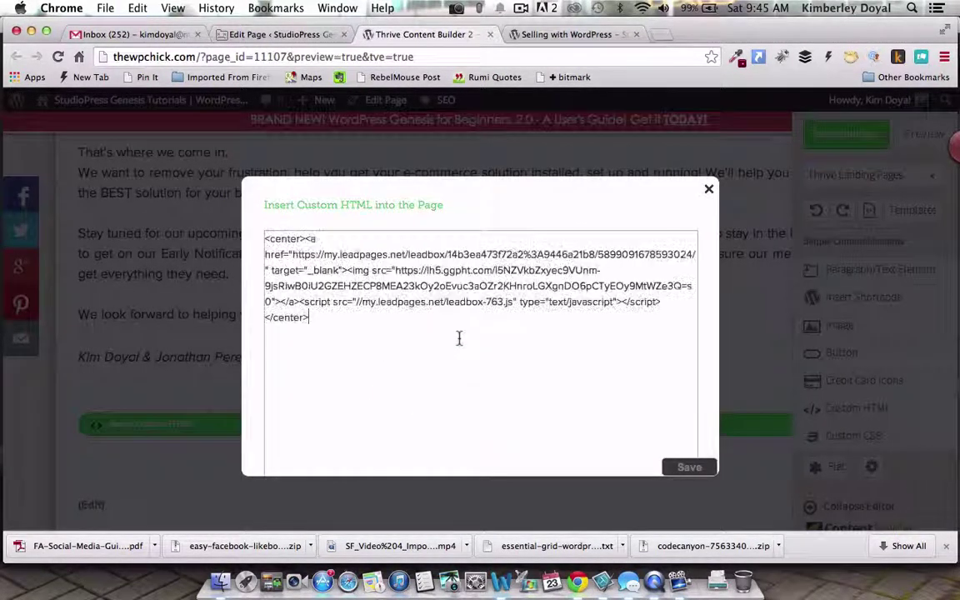
left_click(685, 468)
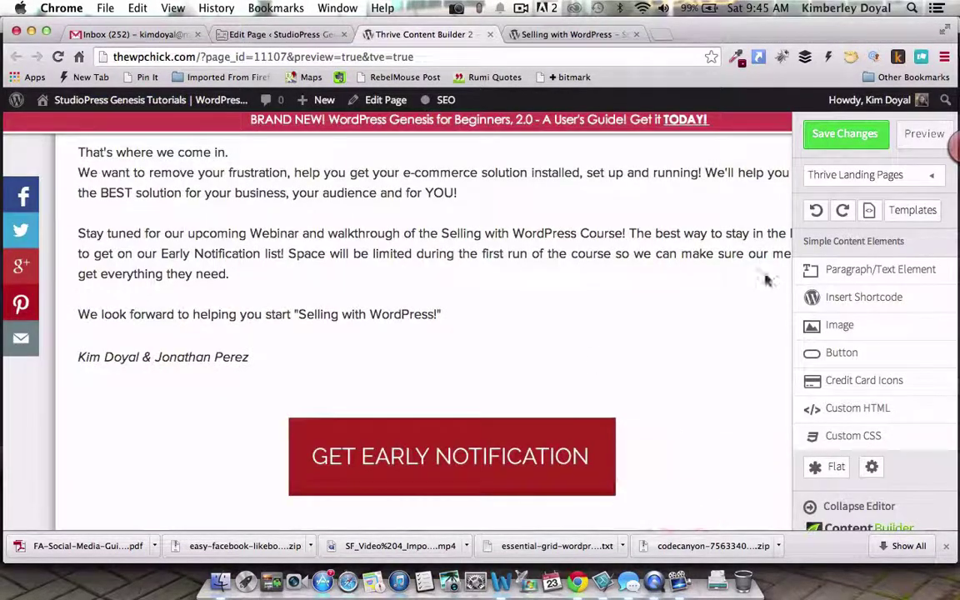
- Save the page with its added notification buttons and open its preview
left_click(835, 135)
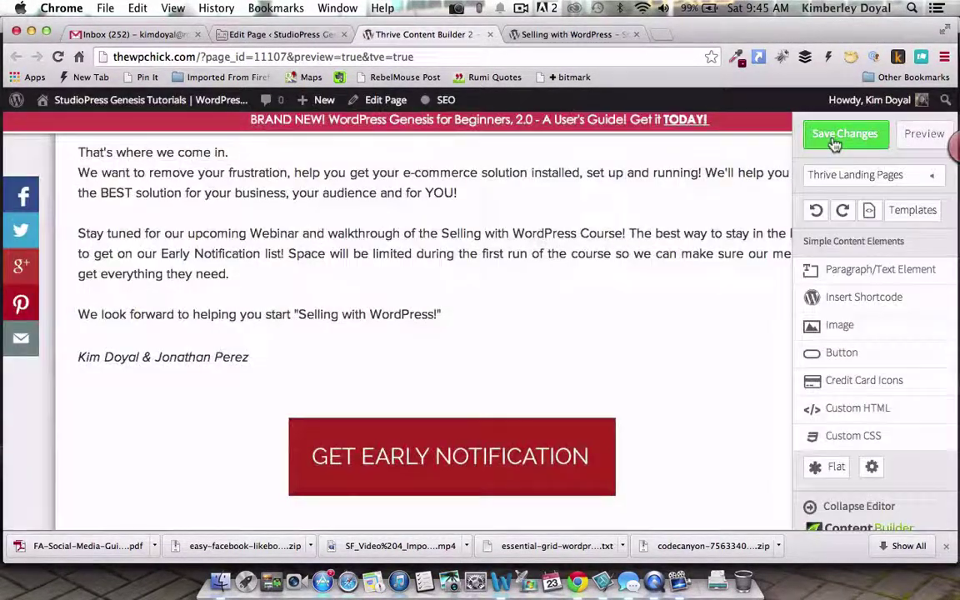
left_click(925, 142)
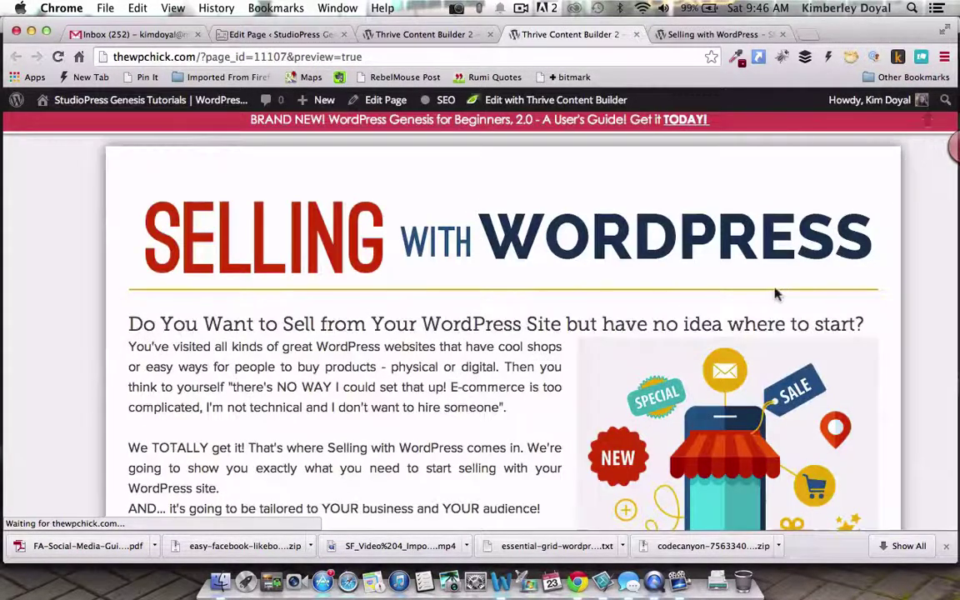
- Review the previewed page's layout from the headline through the module grid to the notification button below it
scroll(870, 397, "down", 5)
scroll(870, 396, "up", 4)
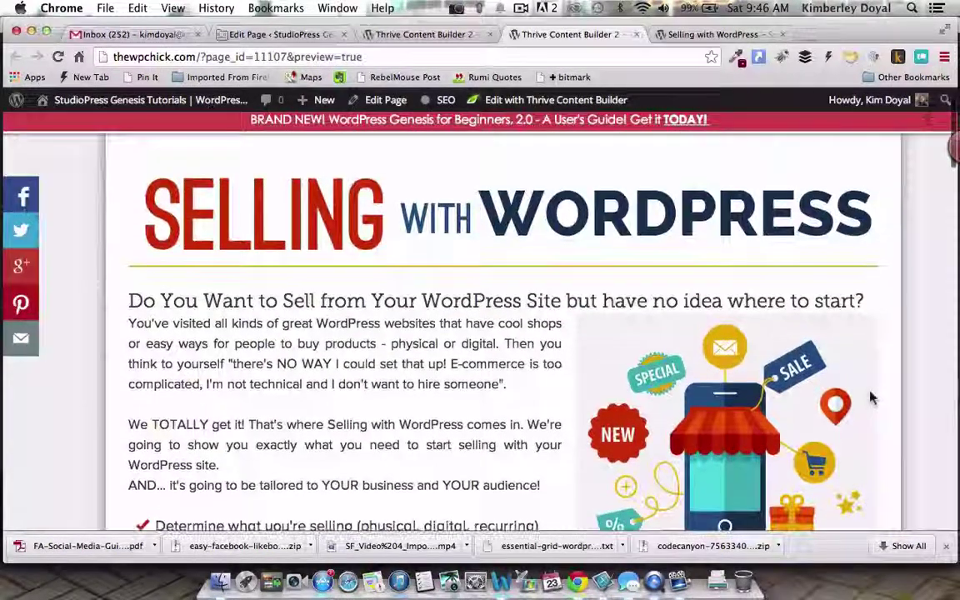
scroll(877, 431, "down", 10)
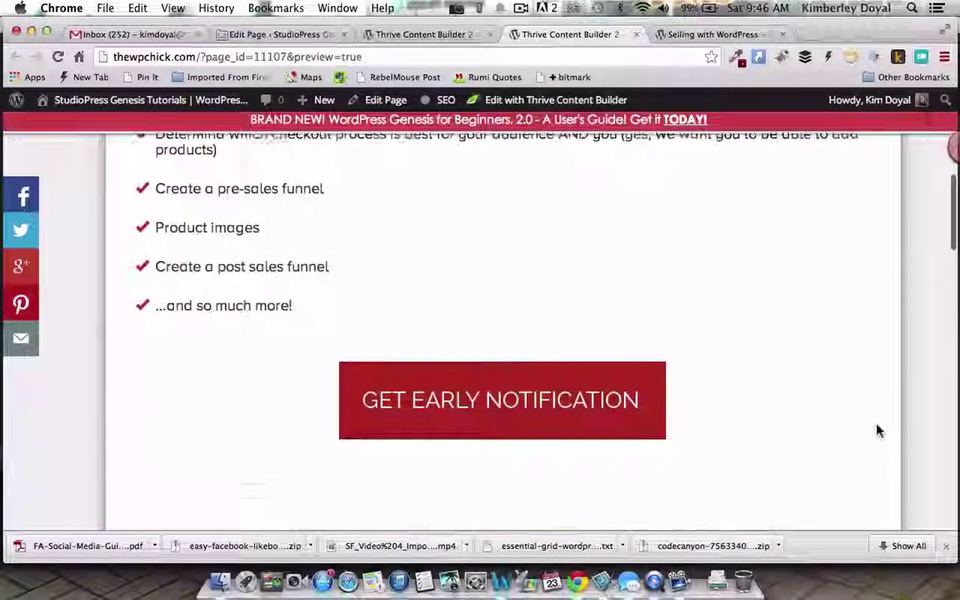
scroll(878, 431, "down", 3)
scroll(878, 431, "up", 3)
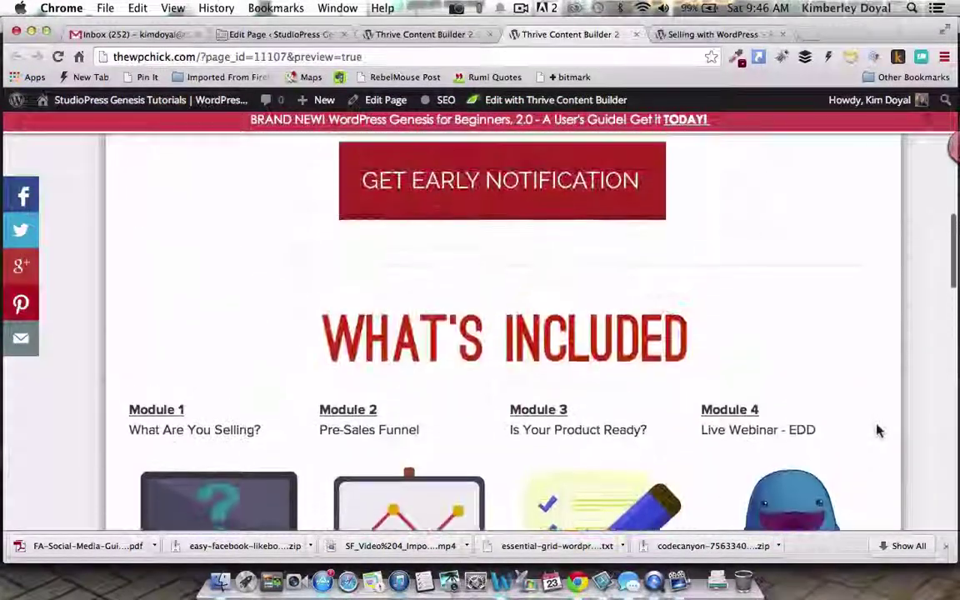
scroll(877, 431, "down", 5)
scroll(877, 431, "down", 3)
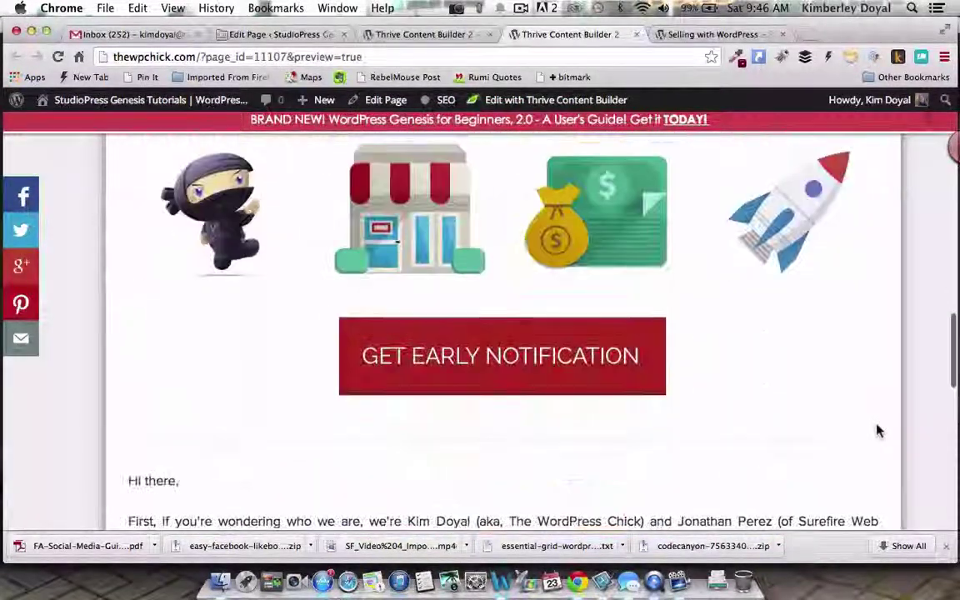
- Test the sign-up pop-ups of the Get Early Notification buttons below the module grid and below the closing text
left_click(500, 367)
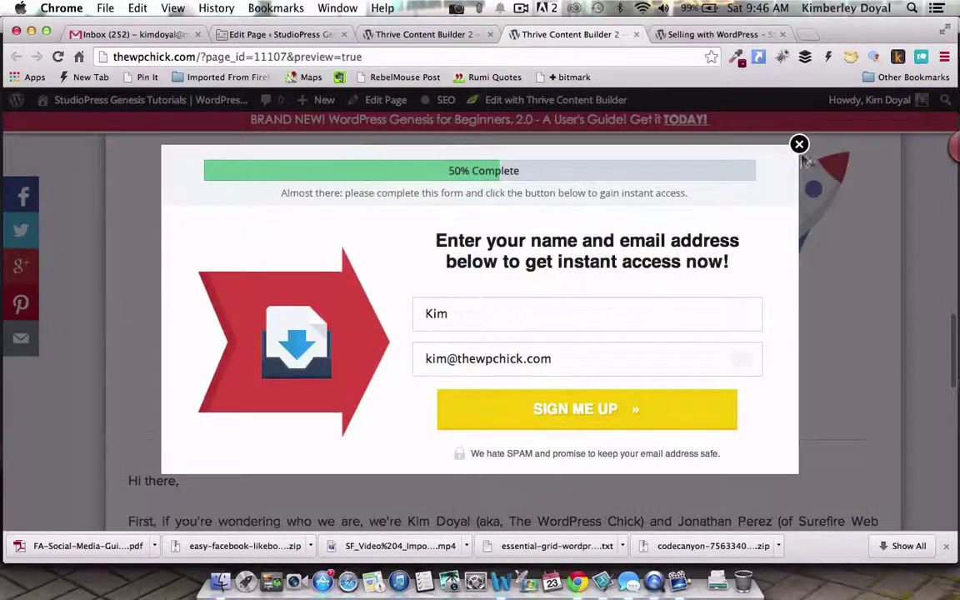
left_click(800, 146)
scroll(783, 370, "down", 10)
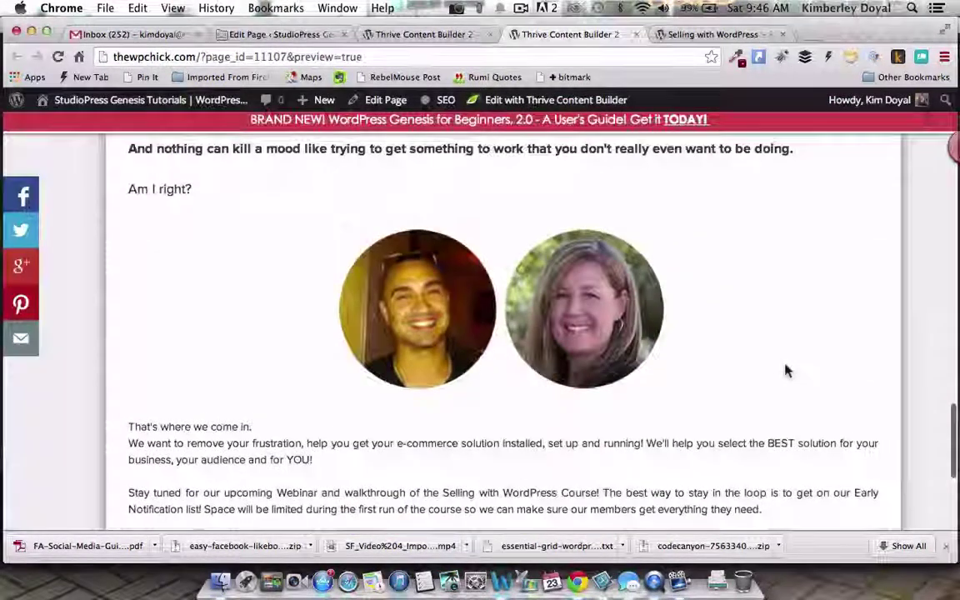
left_click(478, 376)
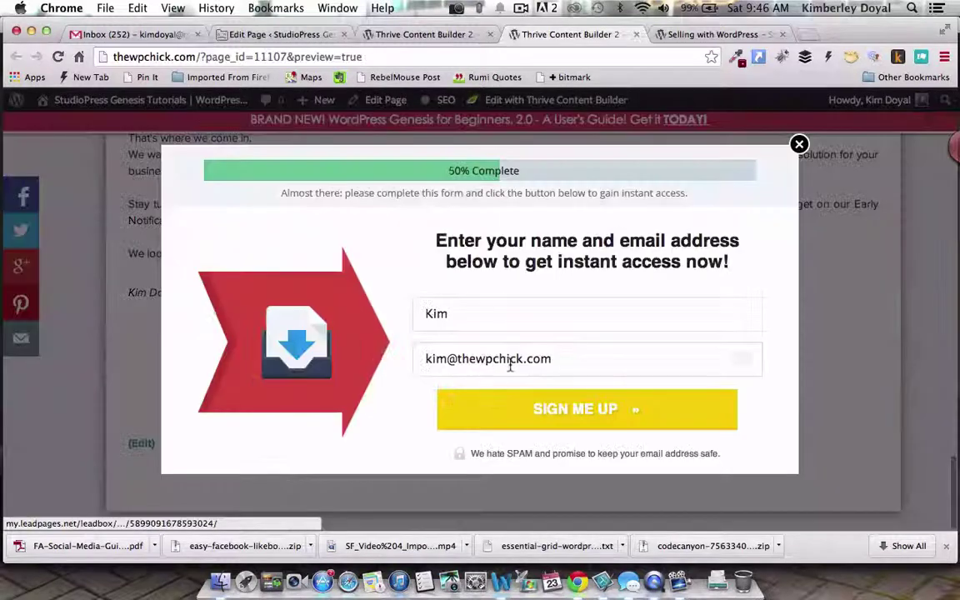
- Close the sign-up pop-up and look back over the previewed page from the closing text up to the headline
left_click(799, 146)
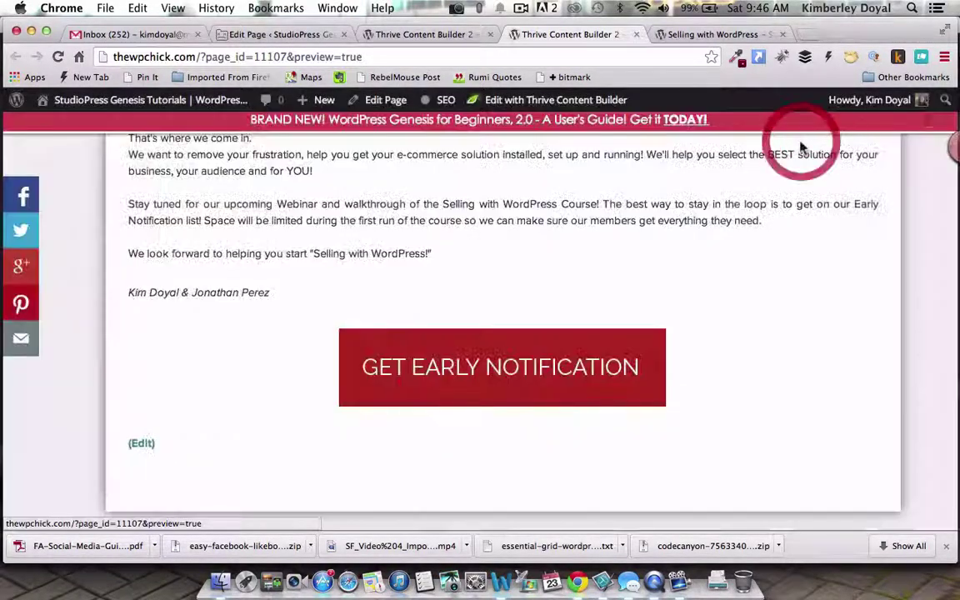
scroll(680, 428, "up", 10)
scroll(680, 428, "down", 1)
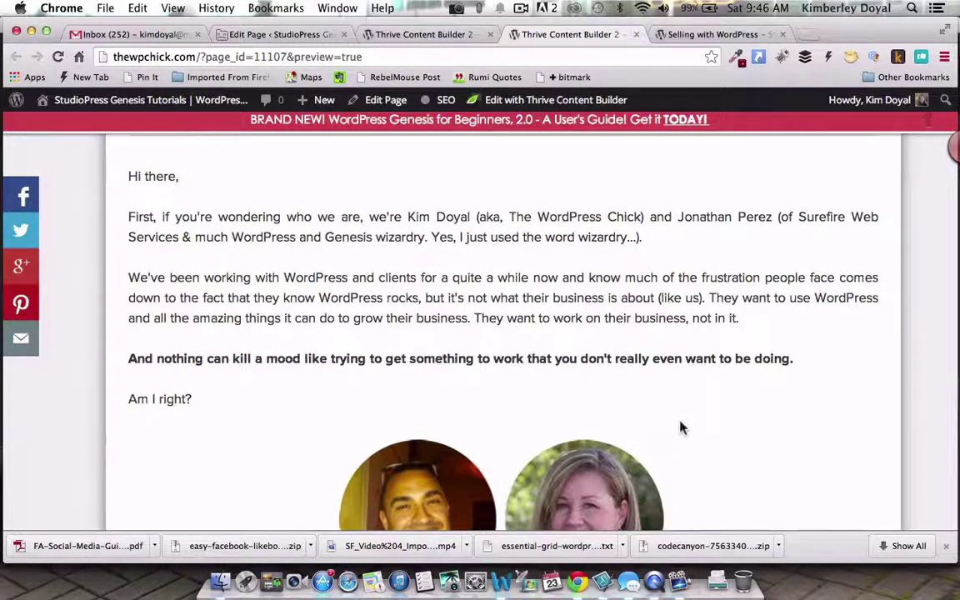
scroll(725, 351, "up", 1)
scroll(725, 351, "up", 15)
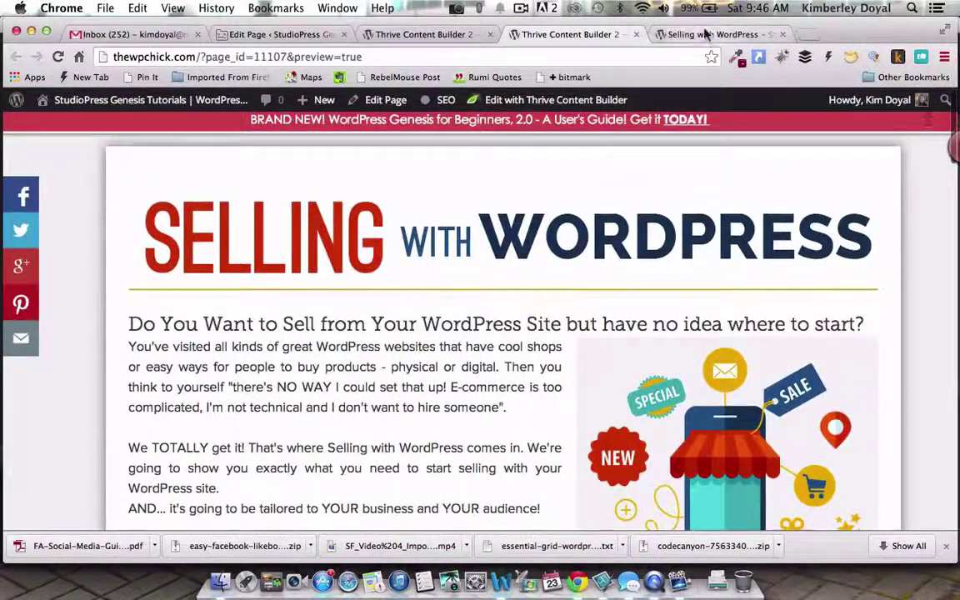
- Close the page preview and review the original Selling with WordPress page around its notification button and What's Included section
left_click(705, 34)
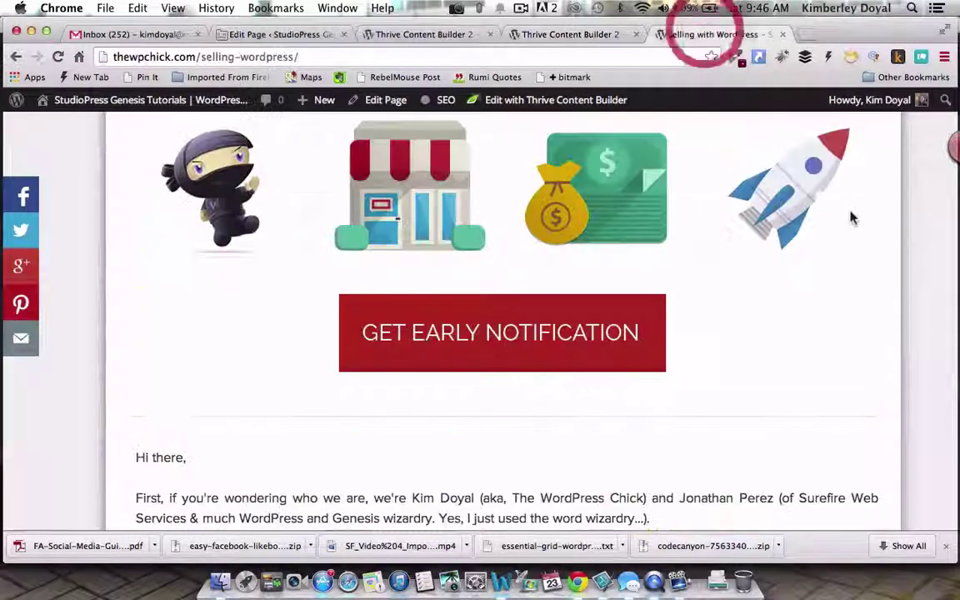
left_click(578, 35)
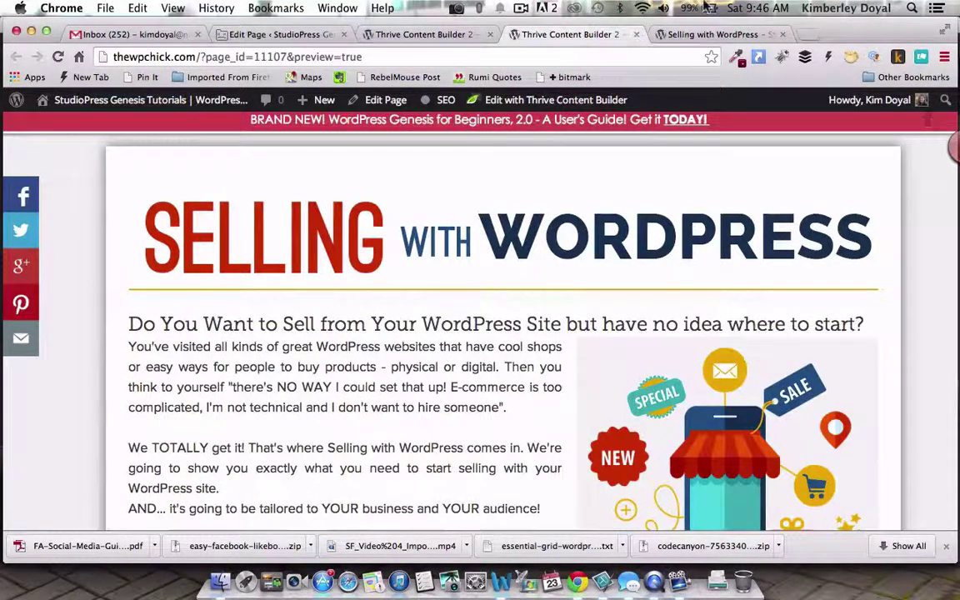
left_click(636, 35)
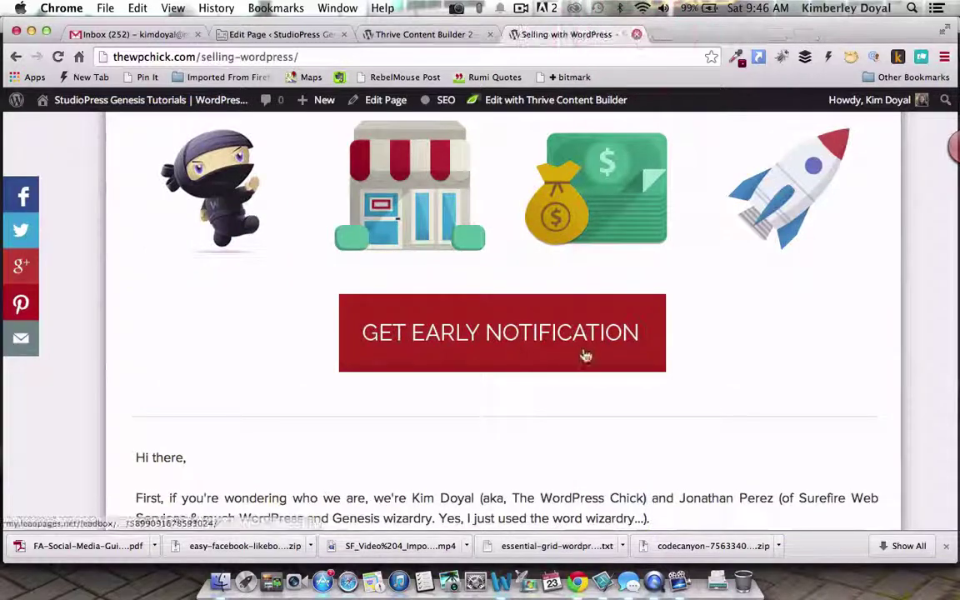
scroll(616, 325, "down", 5)
scroll(617, 325, "up", 3)
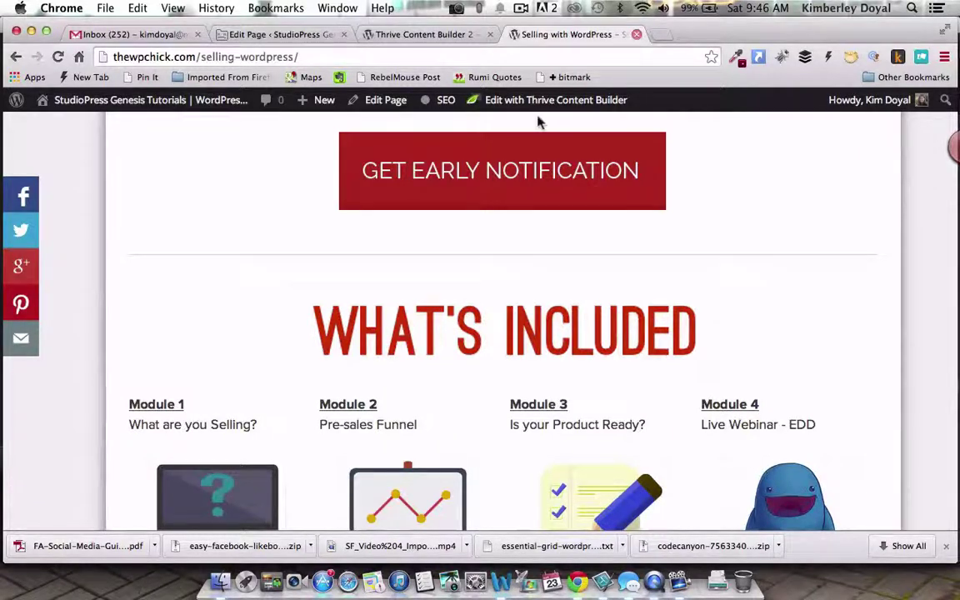
left_click(520, 9)
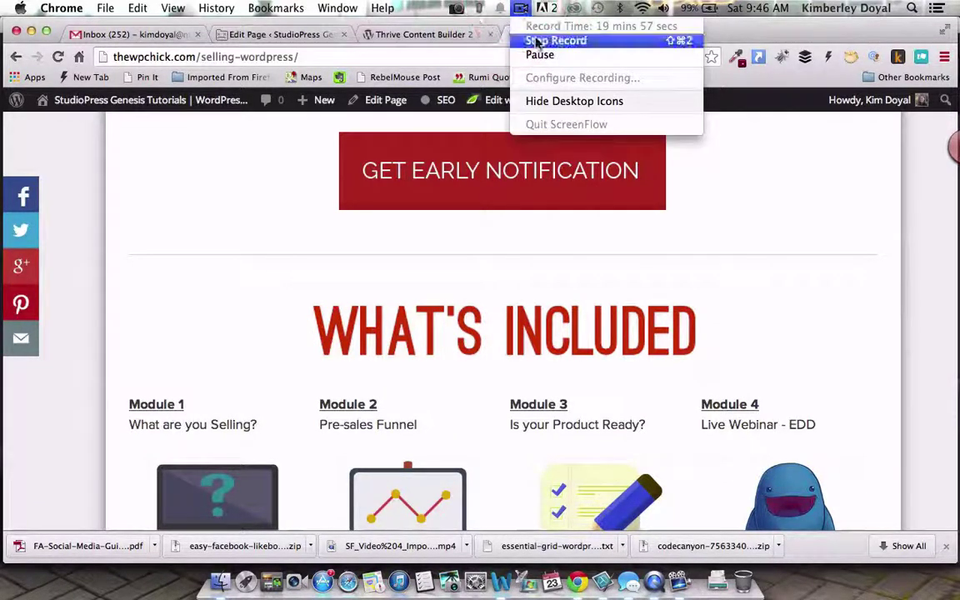